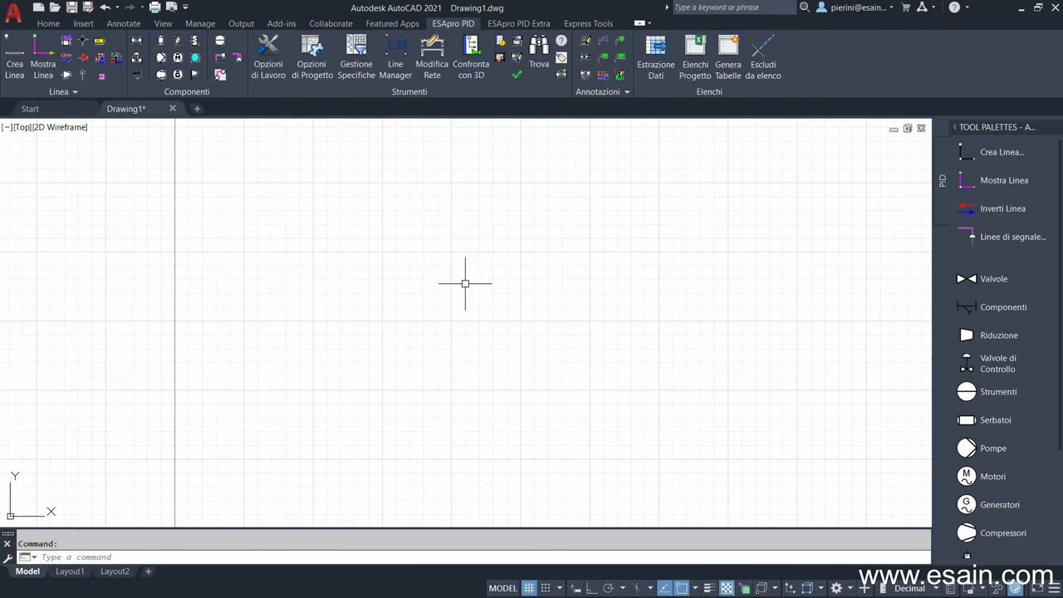
Step: Browse the drawing, insertion, annotation, view and ESApro ribbon tabs, then return to the P&ID tools
{"action": "left_click", "coordinate": [48, 23]}
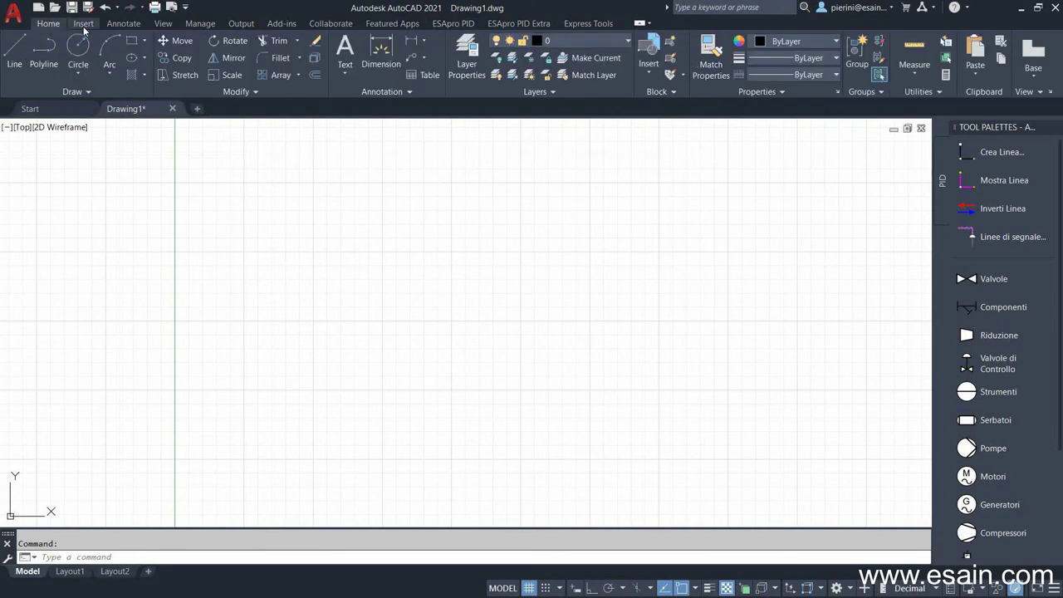
{"action": "left_click", "coordinate": [83, 23]}
{"action": "left_click", "coordinate": [123, 23]}
{"action": "left_click", "coordinate": [163, 23]}
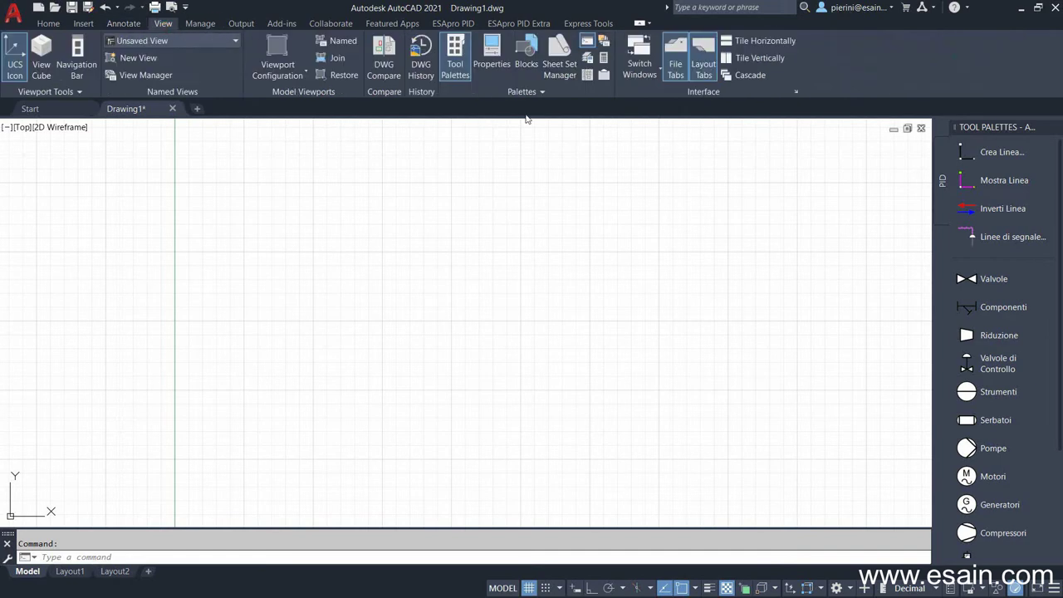
{"action": "left_click", "coordinate": [454, 24]}
{"action": "left_click", "coordinate": [517, 23]}
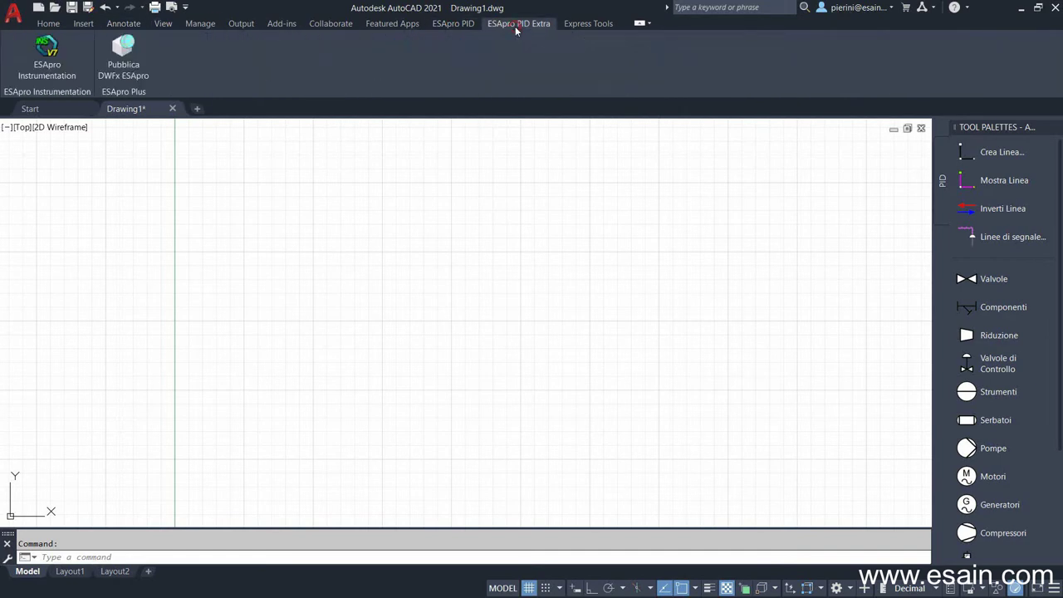
{"action": "left_click", "coordinate": [468, 24]}
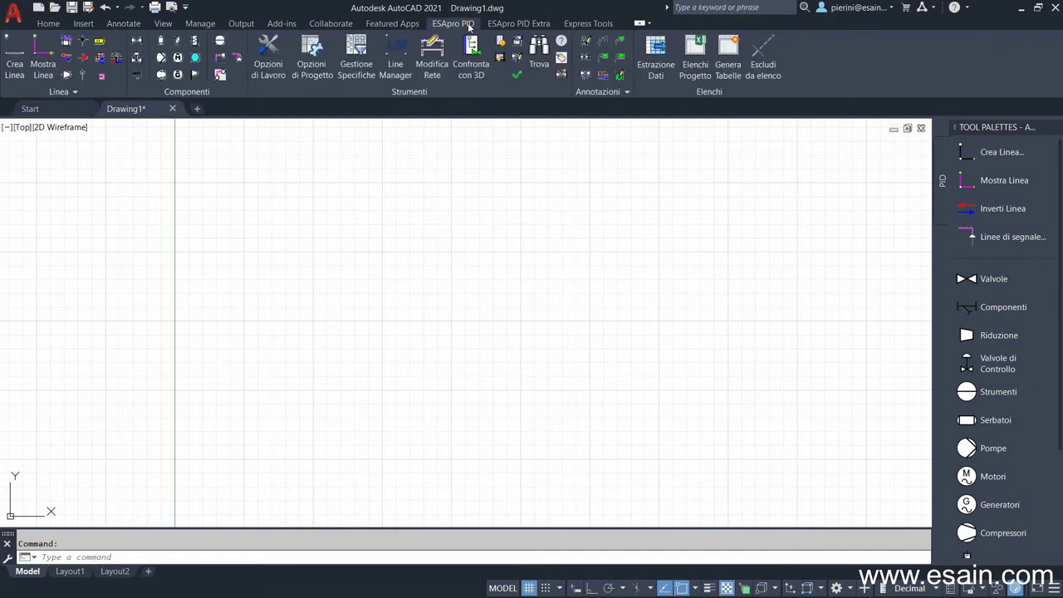
Step: Open DemoPID-V8.dwg from Recent Documents and zoom in on valve MV 67120-21
{"action": "left_click", "coordinate": [14, 13]}
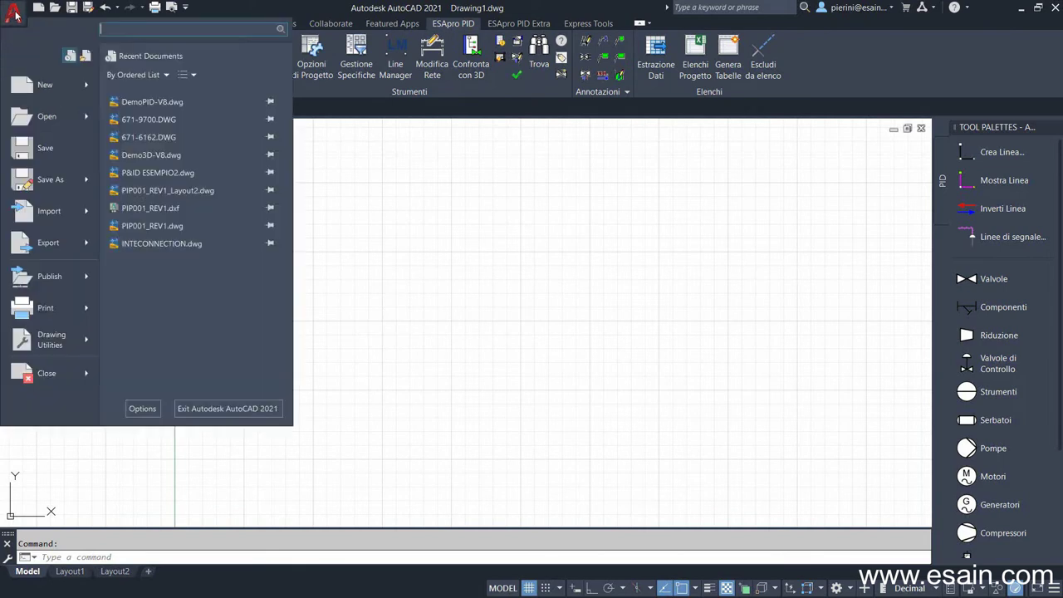
{"action": "left_click", "coordinate": [152, 102]}
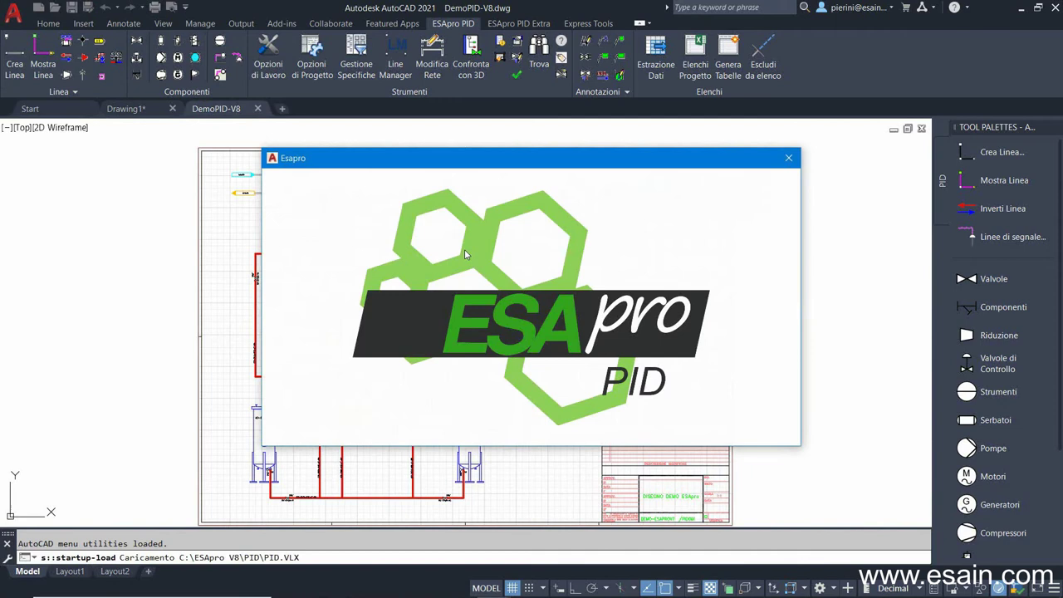
{"action": "scroll", "coordinate": [459, 260], "scroll_direction": "up", "scroll_amount": 5}
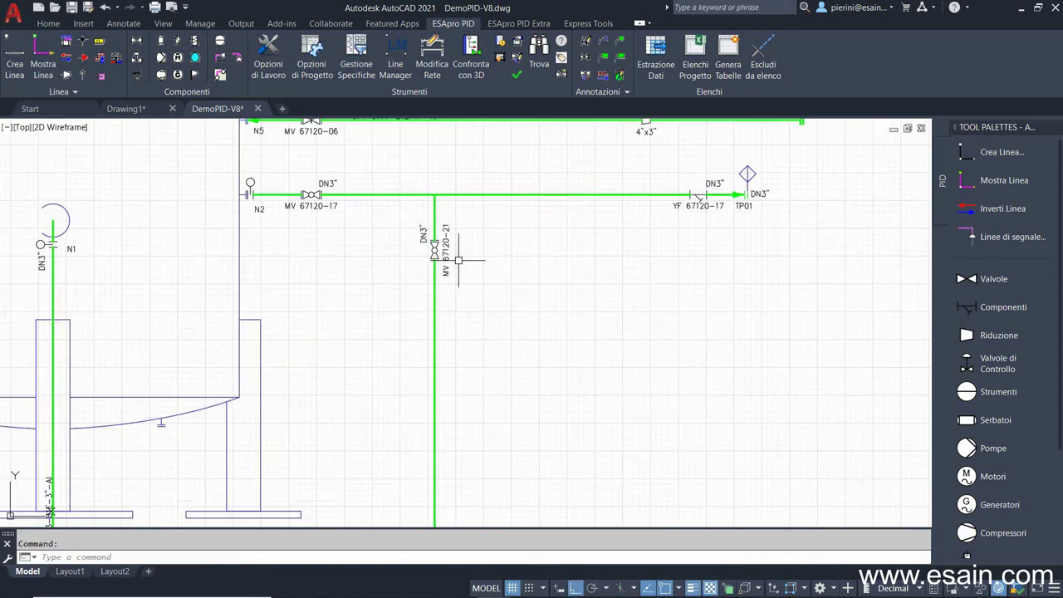
{"action": "scroll", "coordinate": [459, 260], "scroll_direction": "up", "scroll_amount": 5}
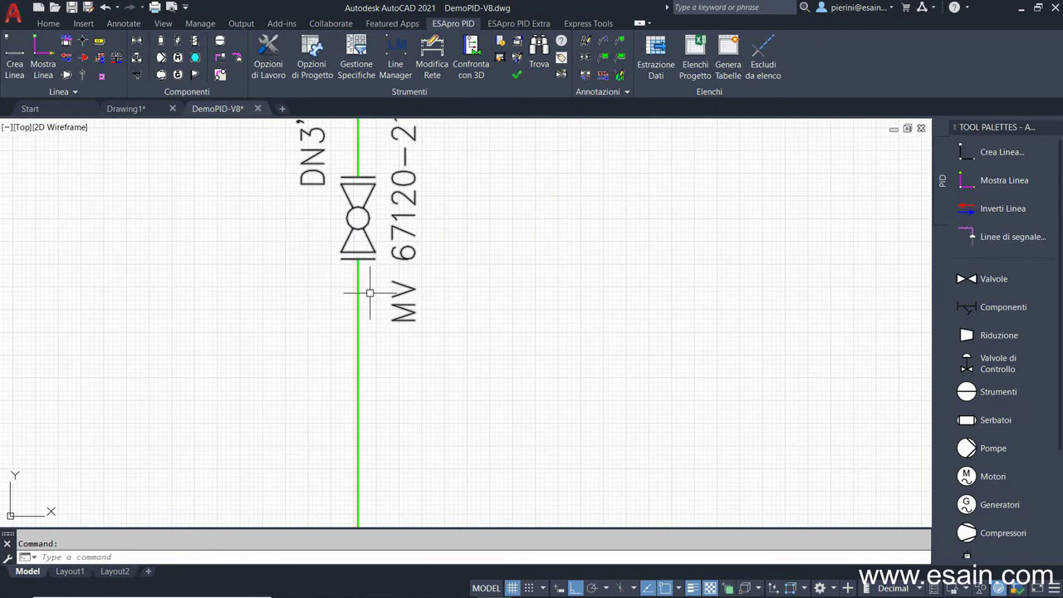
{"action": "double_click", "coordinate": [369, 236]}
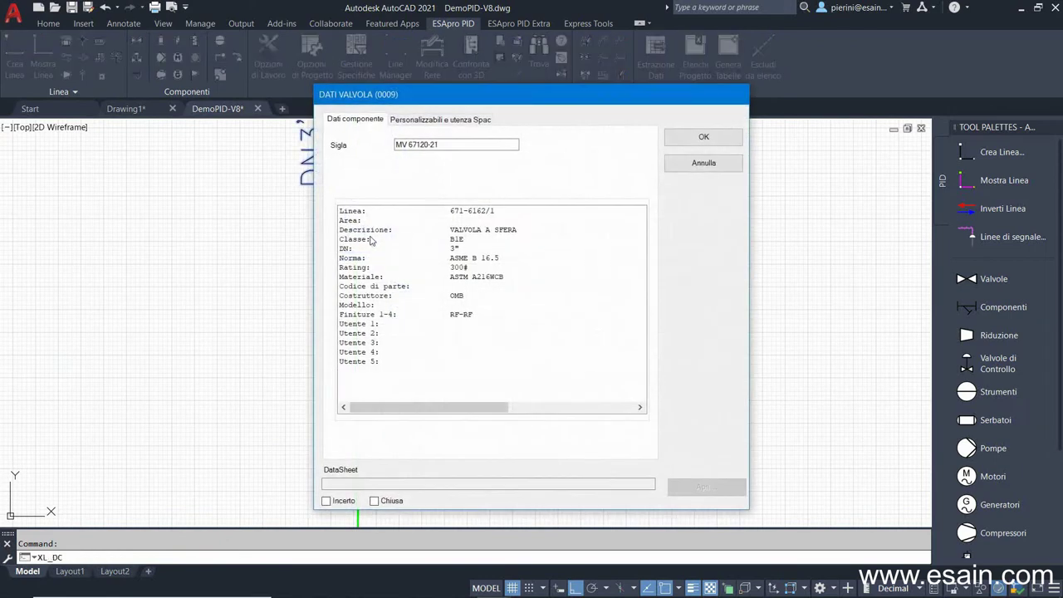
{"action": "left_click_drag", "start_coordinate": [450, 145], "coordinate": [388, 145]}
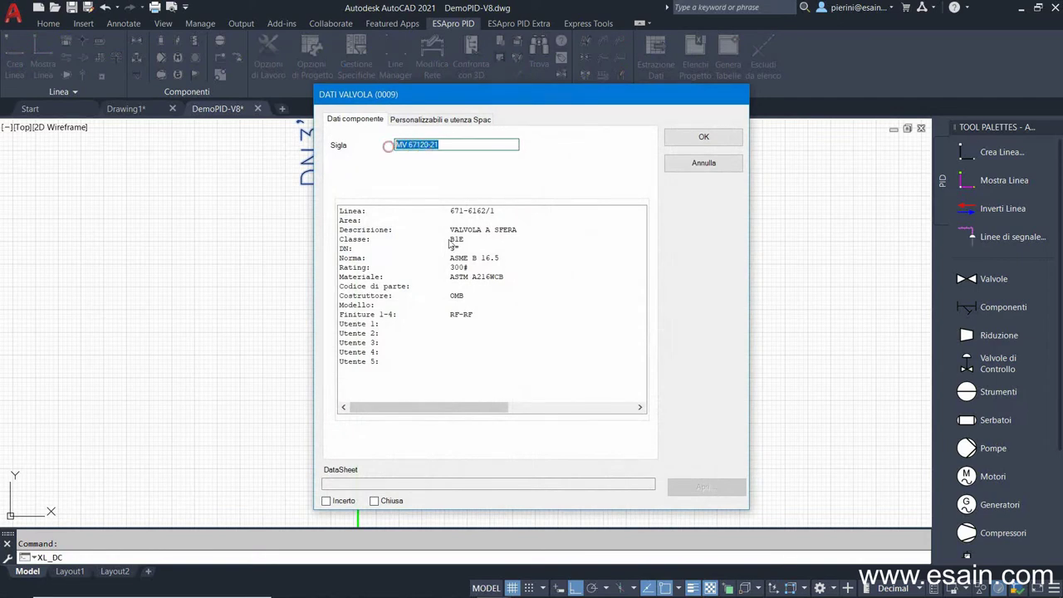
{"action": "left_click", "coordinate": [679, 142]}
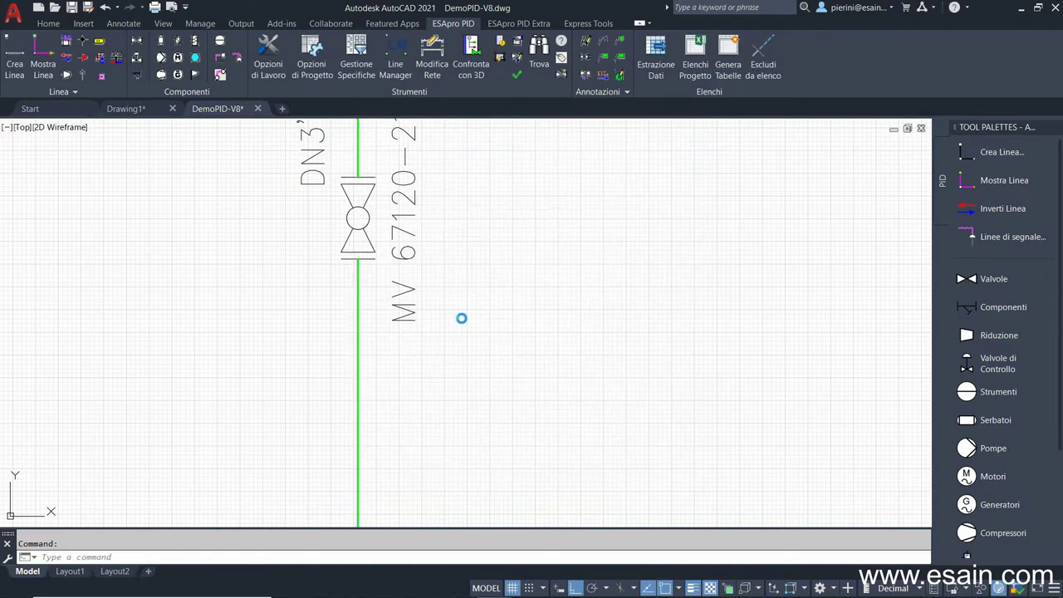
{"action": "left_click", "coordinate": [460, 190]}
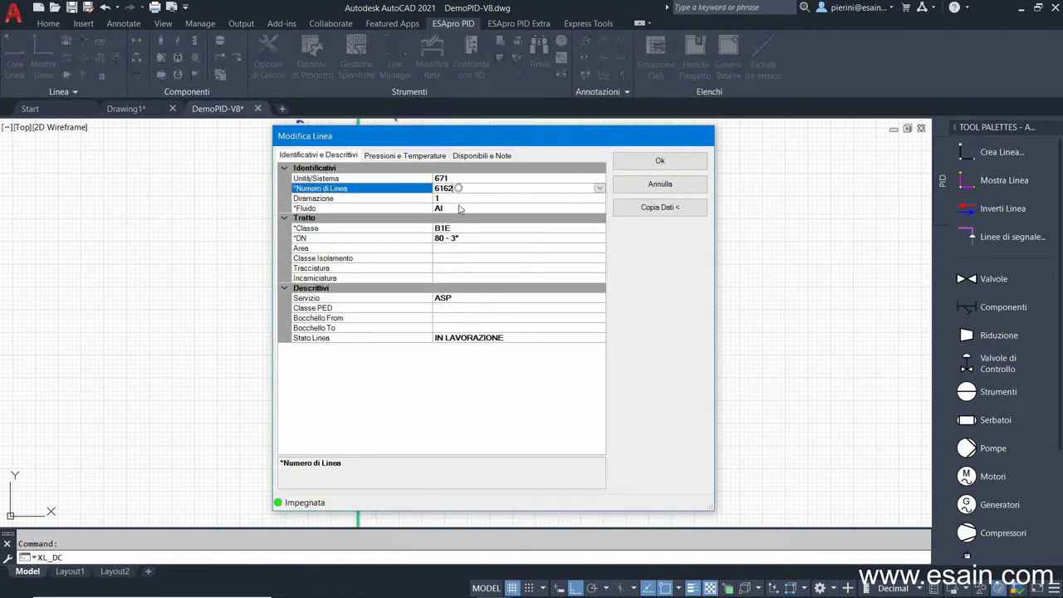
{"action": "left_click", "coordinate": [455, 198]}
{"action": "left_click", "coordinate": [456, 208]}
{"action": "left_click", "coordinate": [453, 228]}
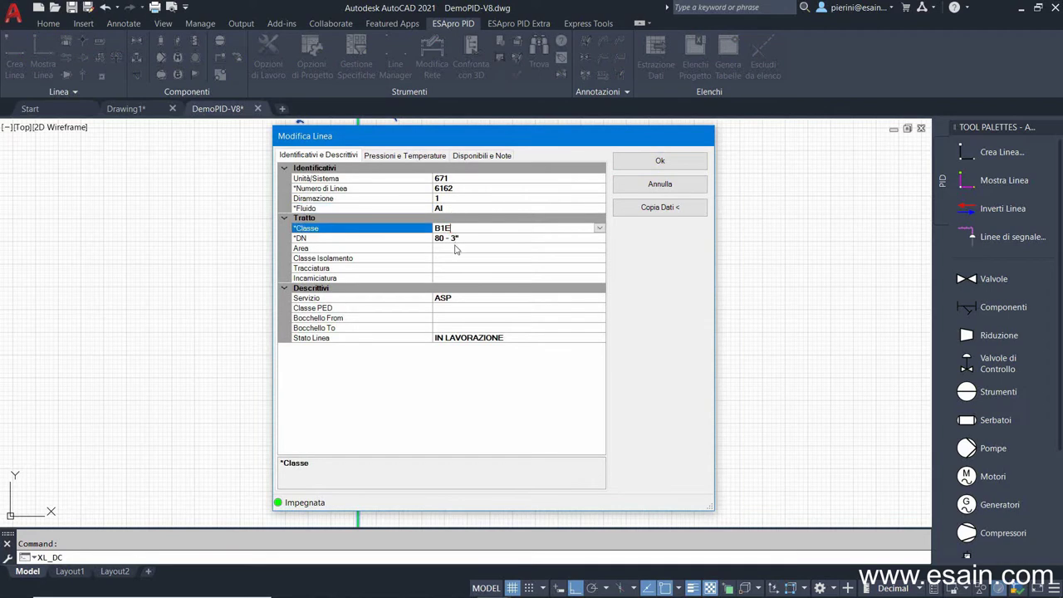
{"action": "left_click", "coordinate": [455, 247]}
{"action": "left_click", "coordinate": [404, 154]}
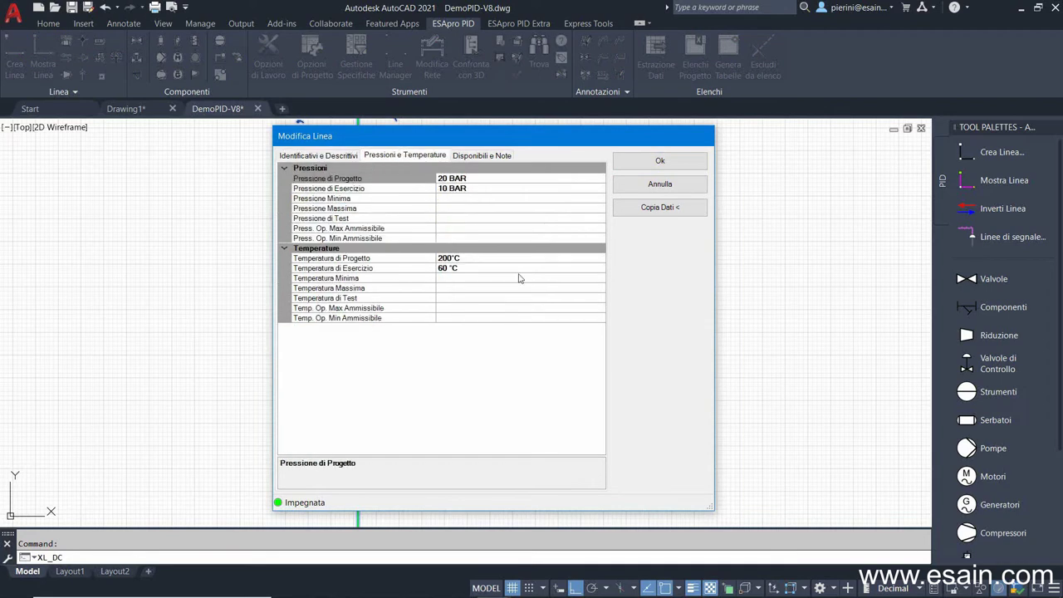
{"action": "left_click", "coordinate": [642, 160]}
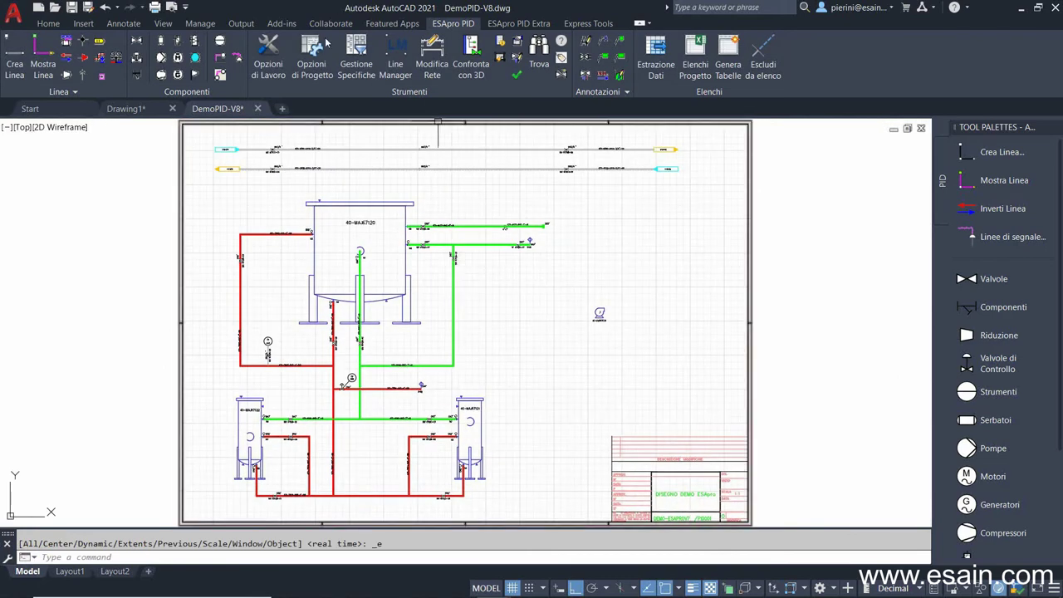
Step: Open the specification database's symbol library filtered to the VALVOLE group
{"action": "left_click", "coordinate": [356, 58]}
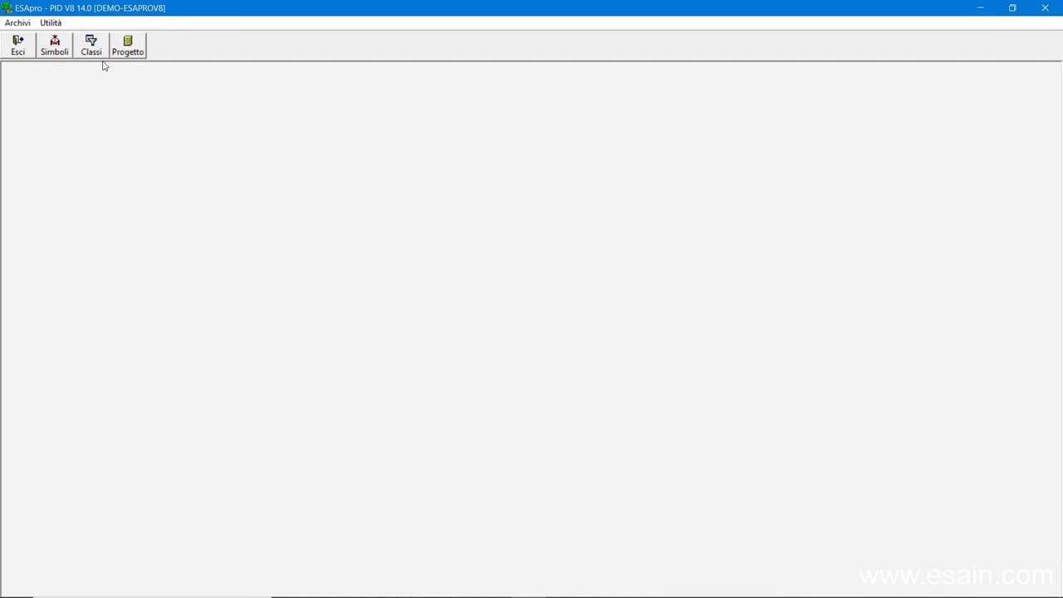
{"action": "left_click", "coordinate": [50, 48]}
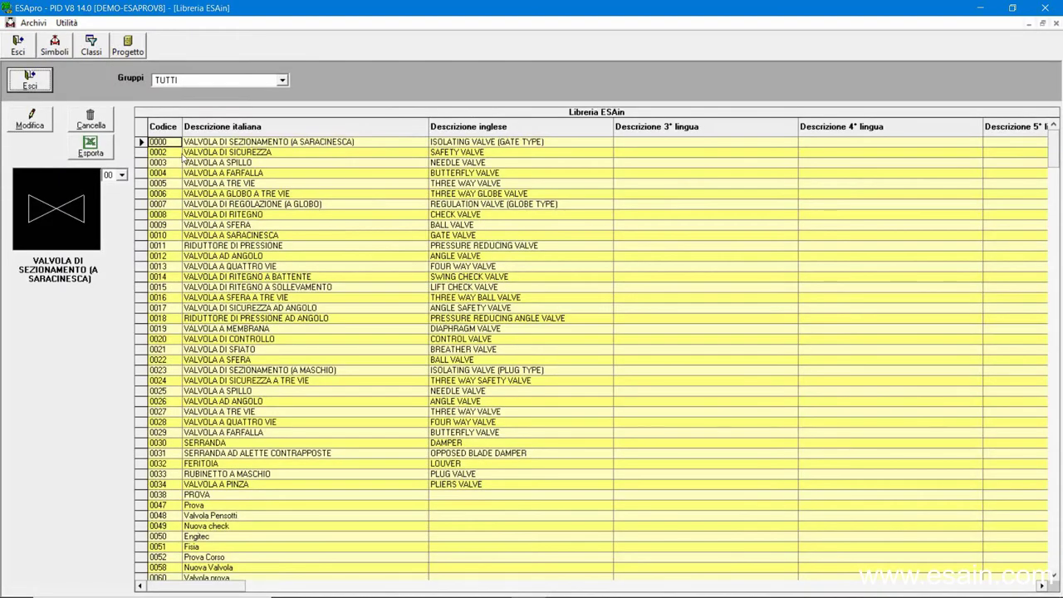
{"action": "left_click", "coordinate": [192, 80]}
{"action": "left_click", "coordinate": [189, 103]}
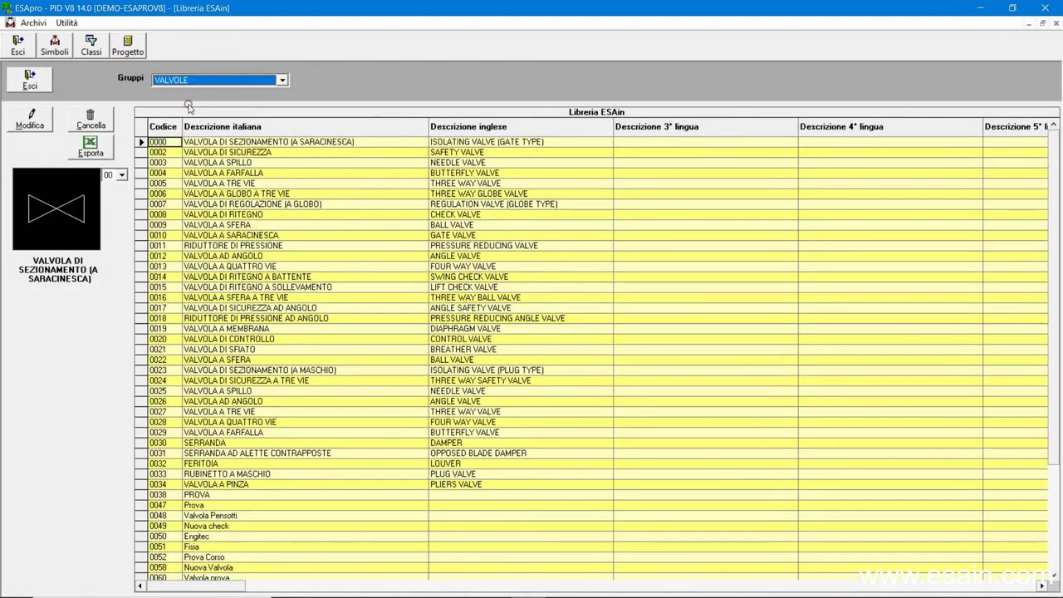
Step: Inspect the VALVOLA A SARACINESCA symbol's descriptions and variants, then discard the edits
{"action": "left_click_drag", "start_coordinate": [193, 167], "coordinate": [191, 236]}
{"action": "double_click", "coordinate": [191, 236]}
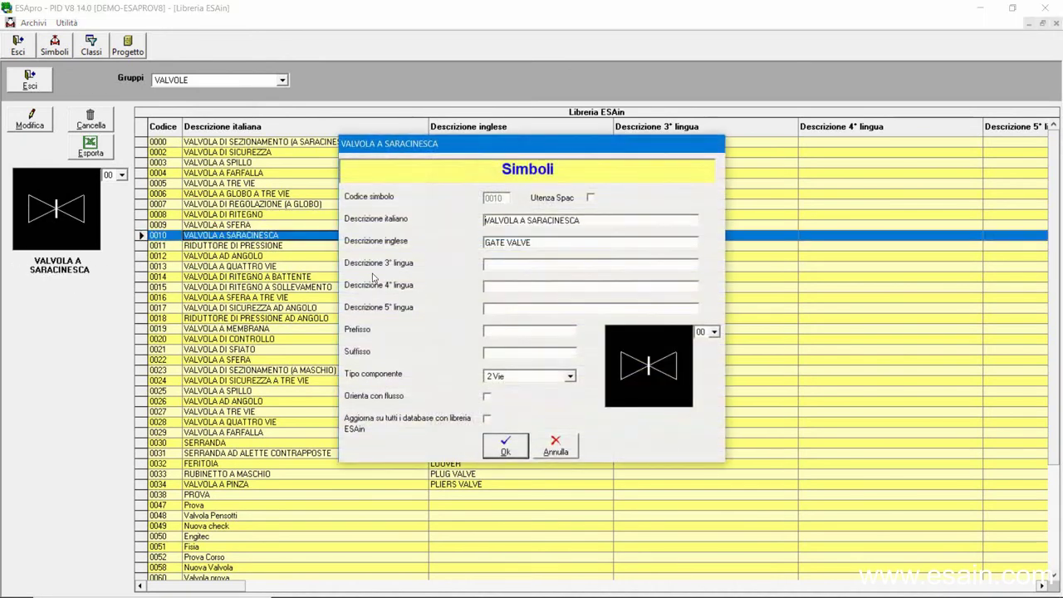
{"action": "left_click_drag", "start_coordinate": [600, 221], "coordinate": [430, 225]}
{"action": "left_click_drag", "start_coordinate": [537, 241], "coordinate": [485, 265]}
{"action": "left_click", "coordinate": [502, 264]}
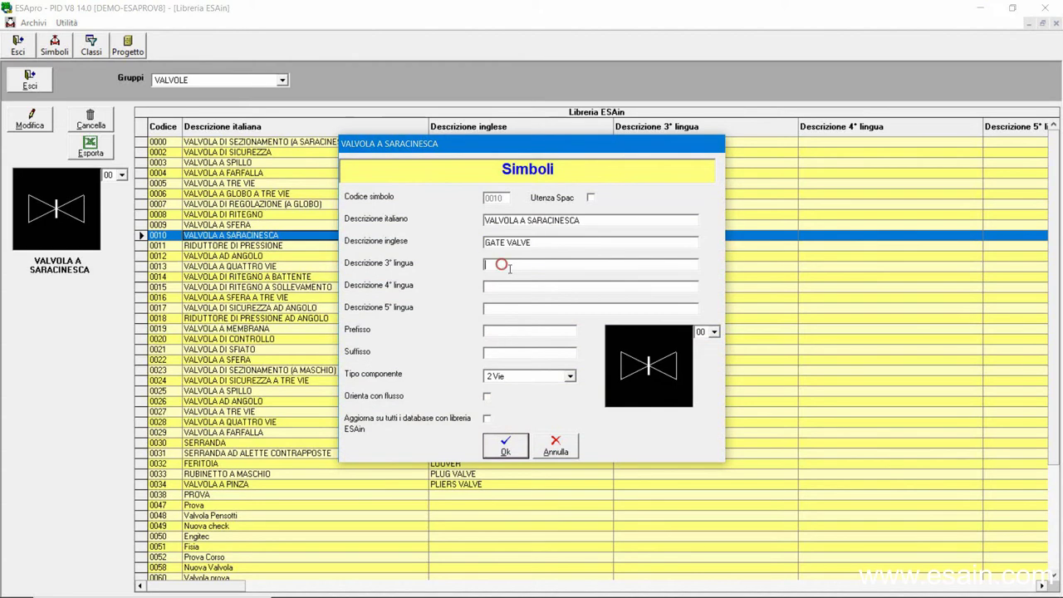
{"action": "left_click", "coordinate": [711, 332]}
{"action": "left_click", "coordinate": [703, 353]}
{"action": "key", "text": "Down"}
{"action": "key", "text": "Down"}
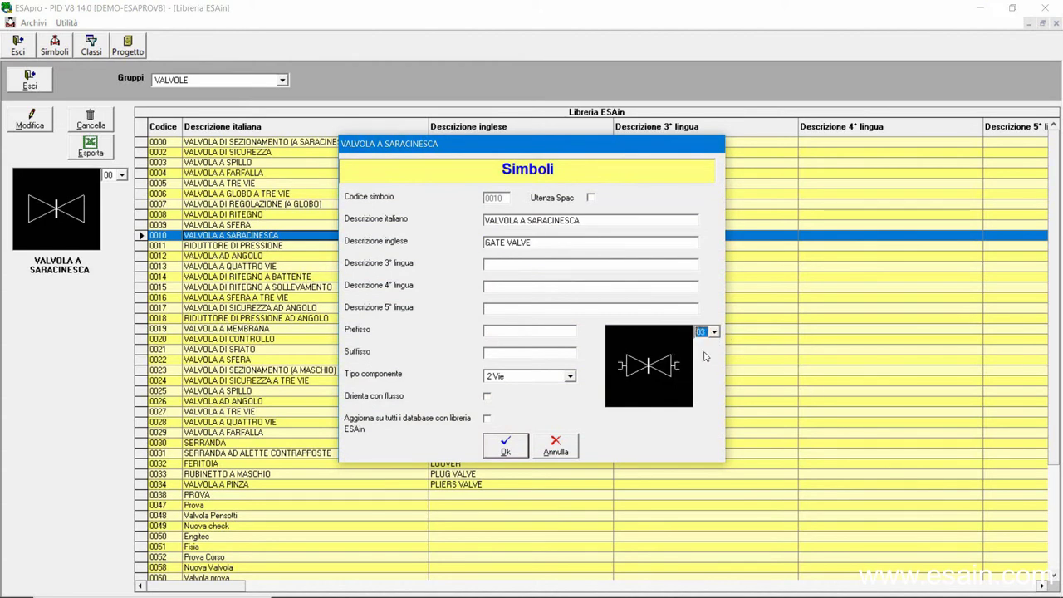
{"action": "key", "text": "Up"}
{"action": "key", "text": "Up"}
{"action": "key", "text": "Up"}
{"action": "left_click", "coordinate": [555, 446]}
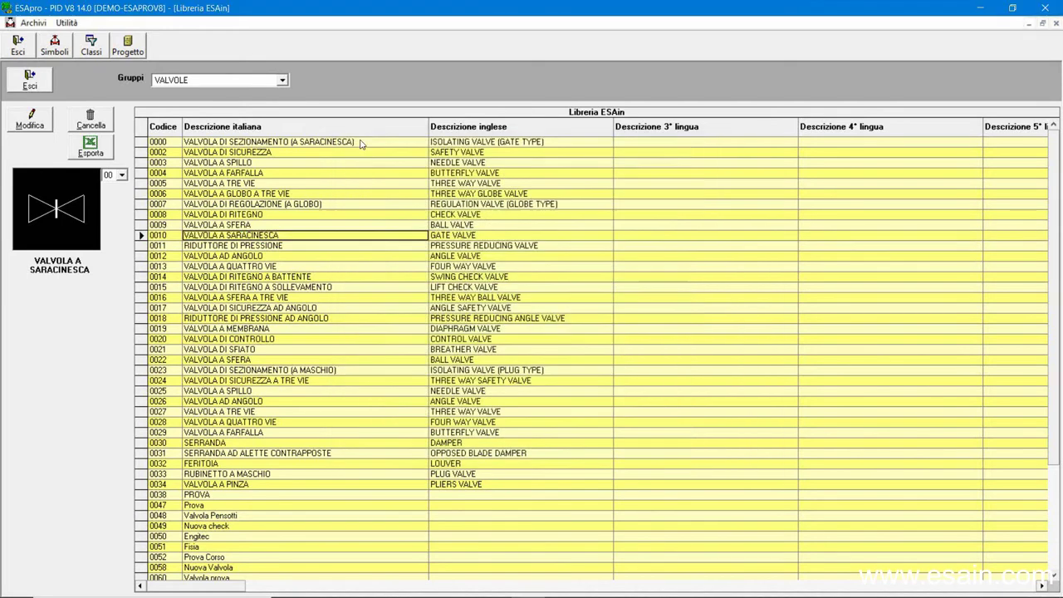
Step: Switch the symbol group to MOTORI and close the symbol library
{"action": "left_click", "coordinate": [255, 82]}
{"action": "left_click", "coordinate": [228, 120]}
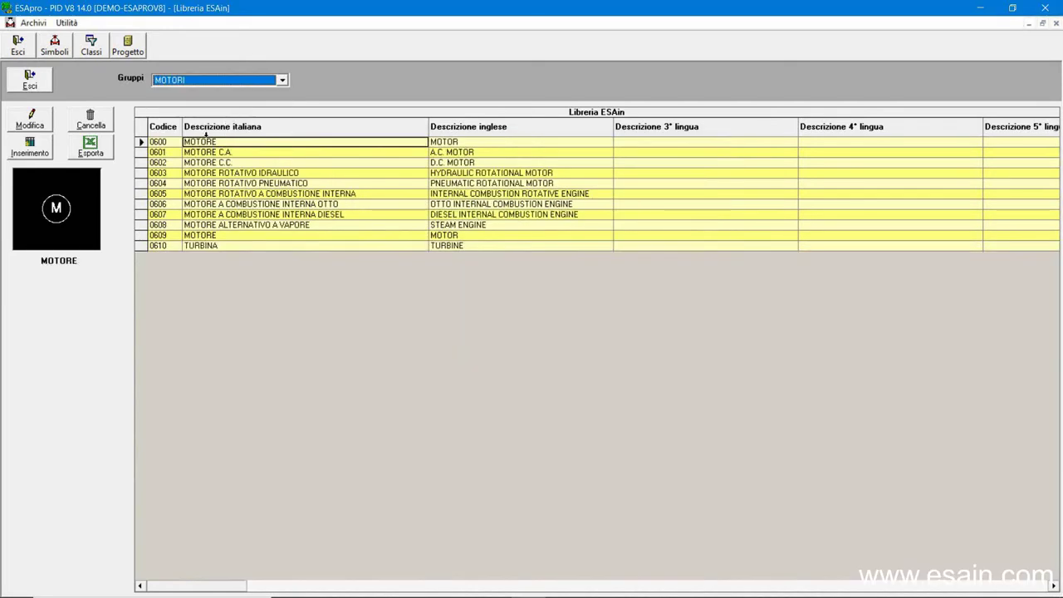
{"action": "left_click", "coordinate": [37, 80]}
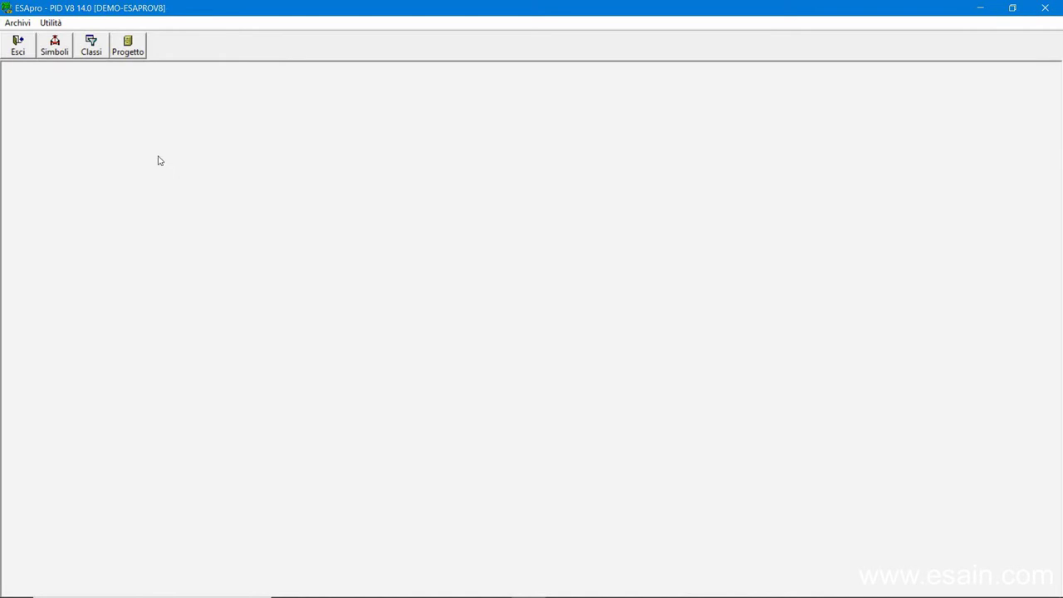
Step: Open the DEMO piping class components and inspect the flange, butterfly, ball, check and gate valves
{"action": "left_click", "coordinate": [89, 47]}
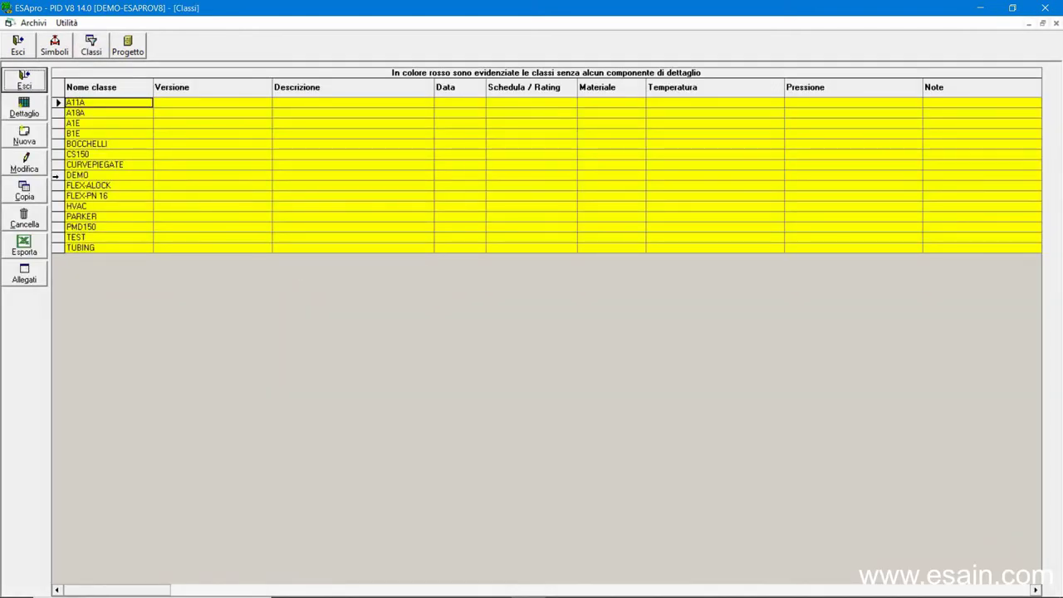
{"action": "double_click", "coordinate": [57, 175]}
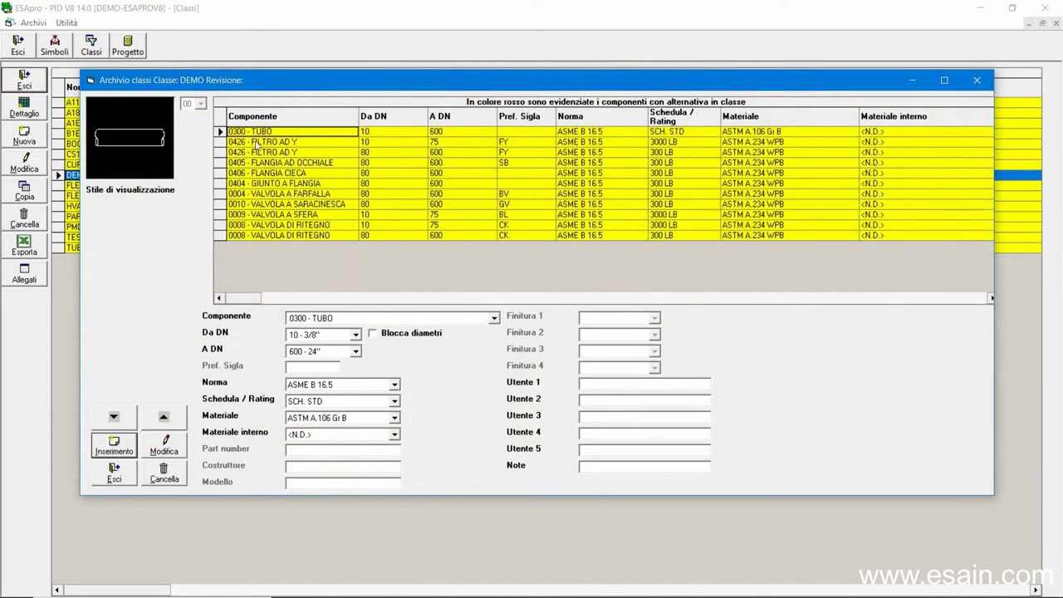
{"action": "left_click", "coordinate": [305, 173]}
{"action": "left_click", "coordinate": [301, 194]}
{"action": "left_click", "coordinate": [296, 214]}
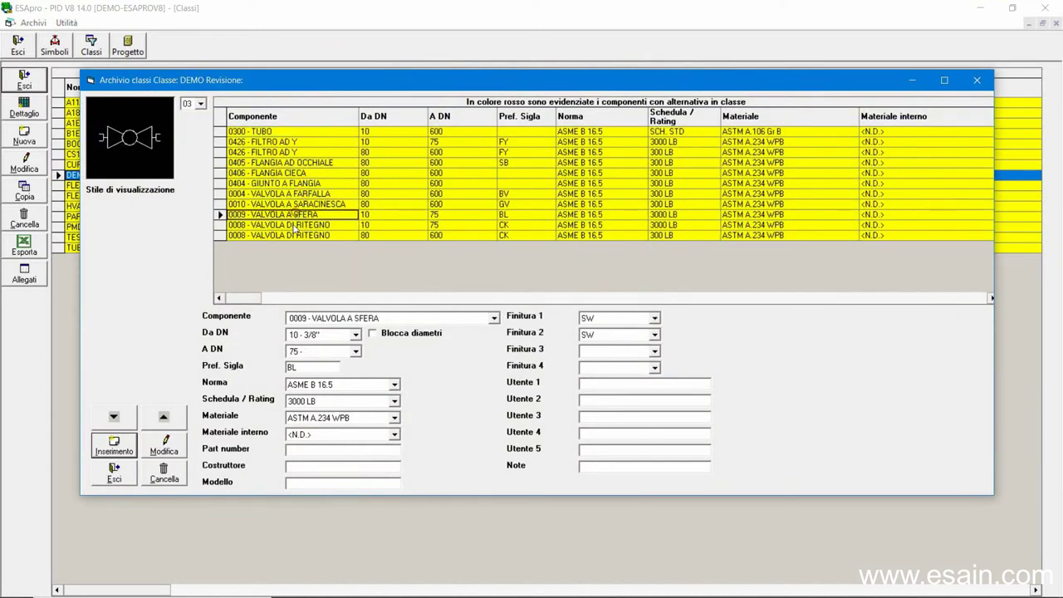
{"action": "left_click", "coordinate": [294, 226]}
{"action": "left_click", "coordinate": [292, 204]}
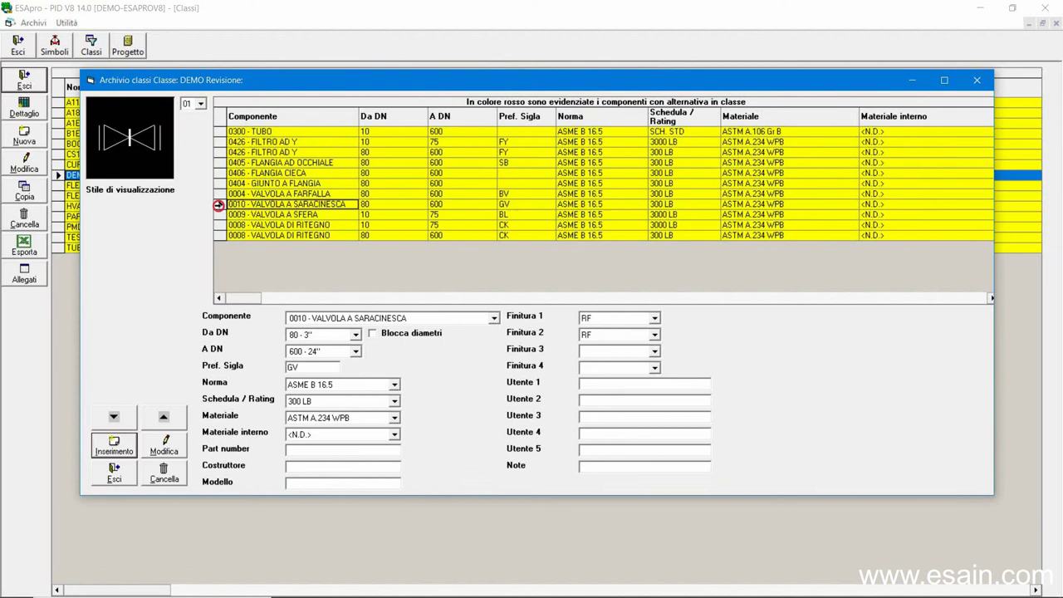
Step: Review the gate valve's 300 LB rating and diameters, then the ball and check valves, and close the archive
{"action": "left_click", "coordinate": [219, 204]}
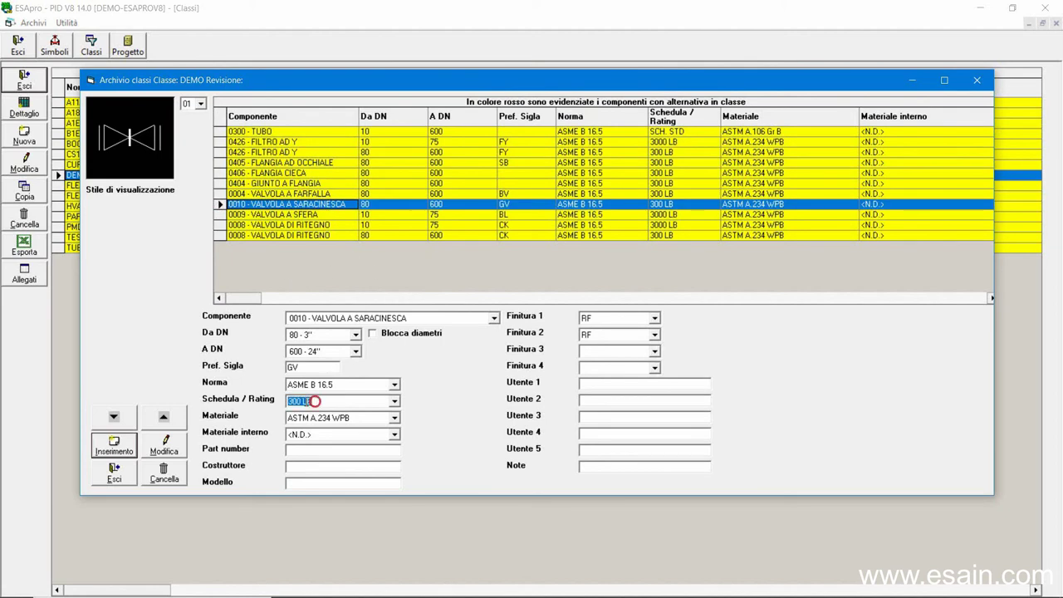
{"action": "double_click", "coordinate": [314, 401]}
{"action": "left_click", "coordinate": [320, 336]}
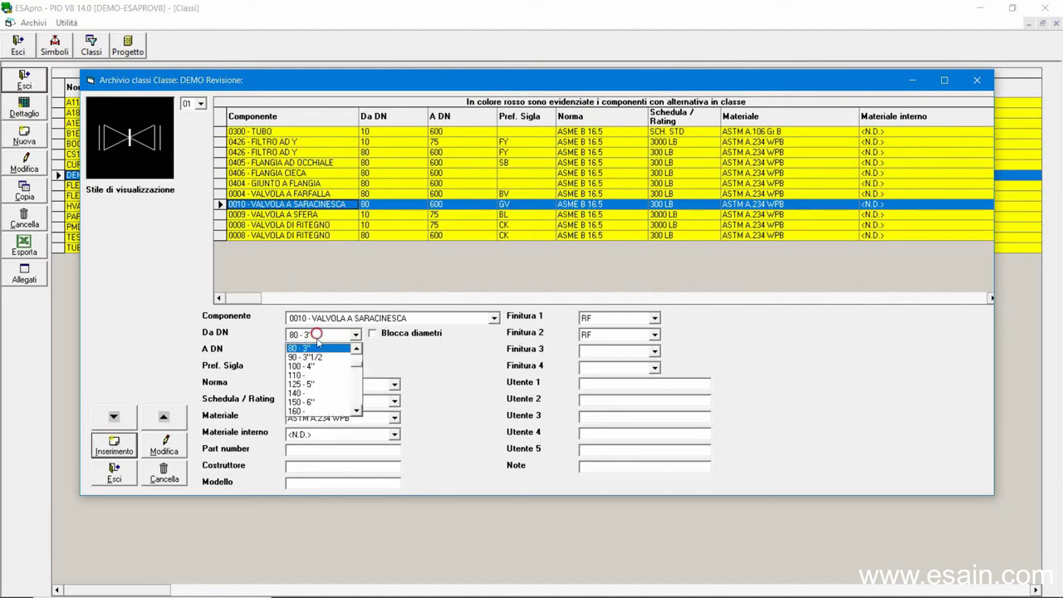
{"action": "left_click", "coordinate": [319, 337]}
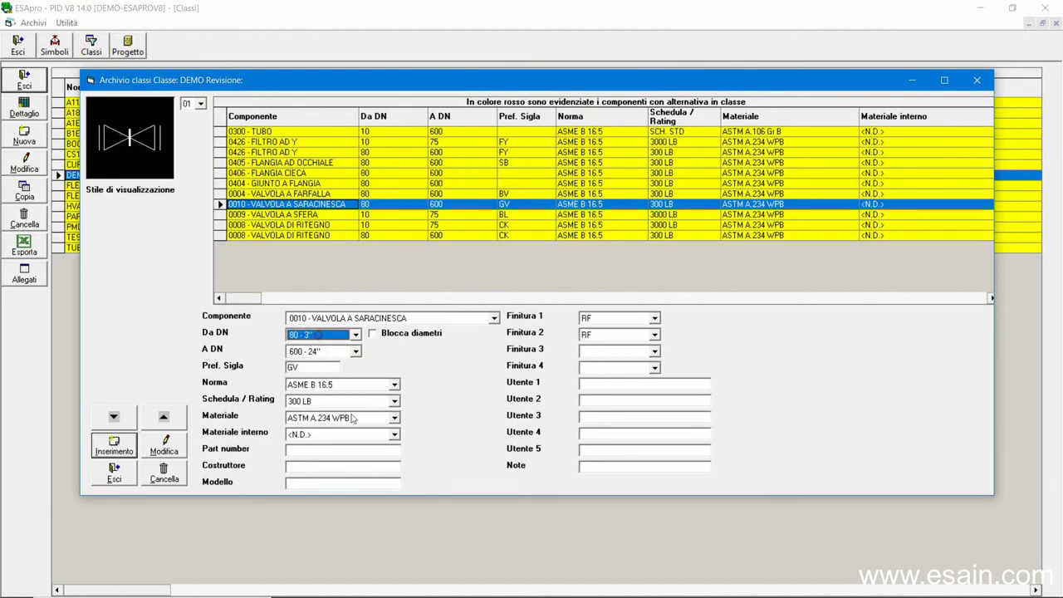
{"action": "left_click", "coordinate": [296, 216]}
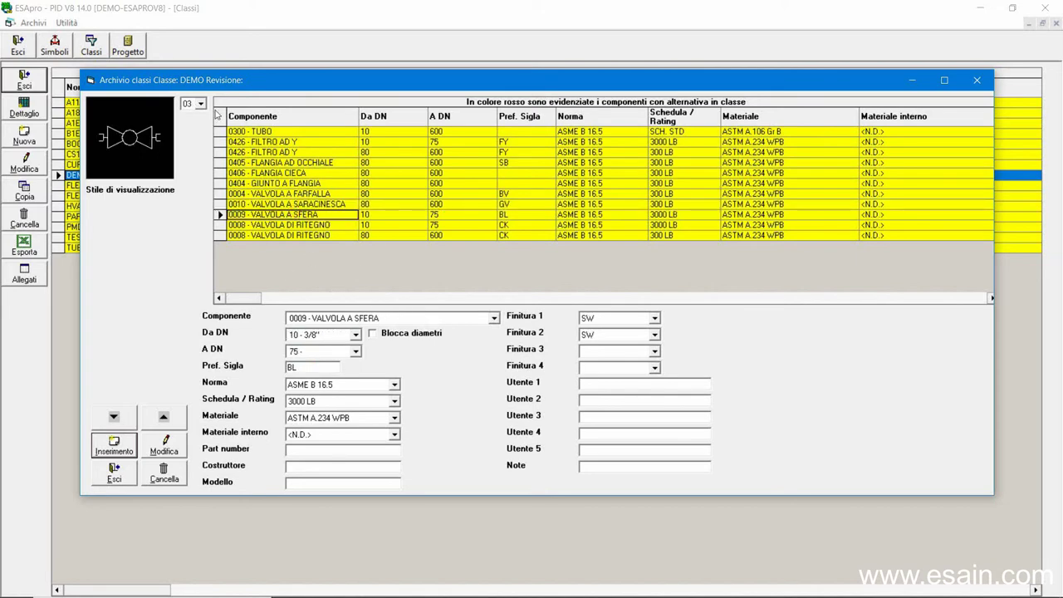
{"action": "left_click", "coordinate": [304, 225]}
{"action": "left_click", "coordinate": [305, 236]}
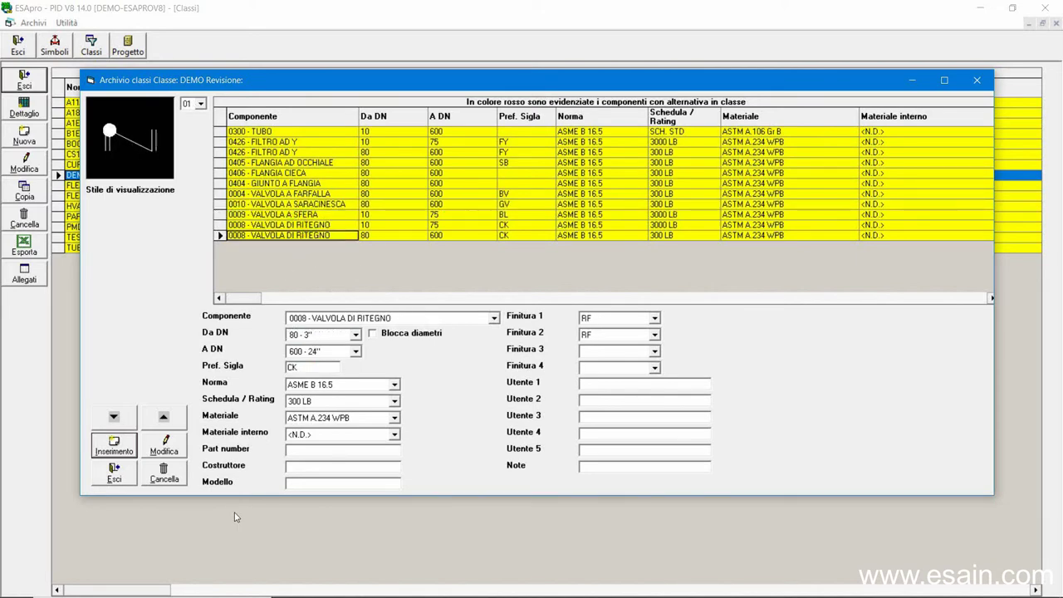
{"action": "left_click", "coordinate": [114, 479]}
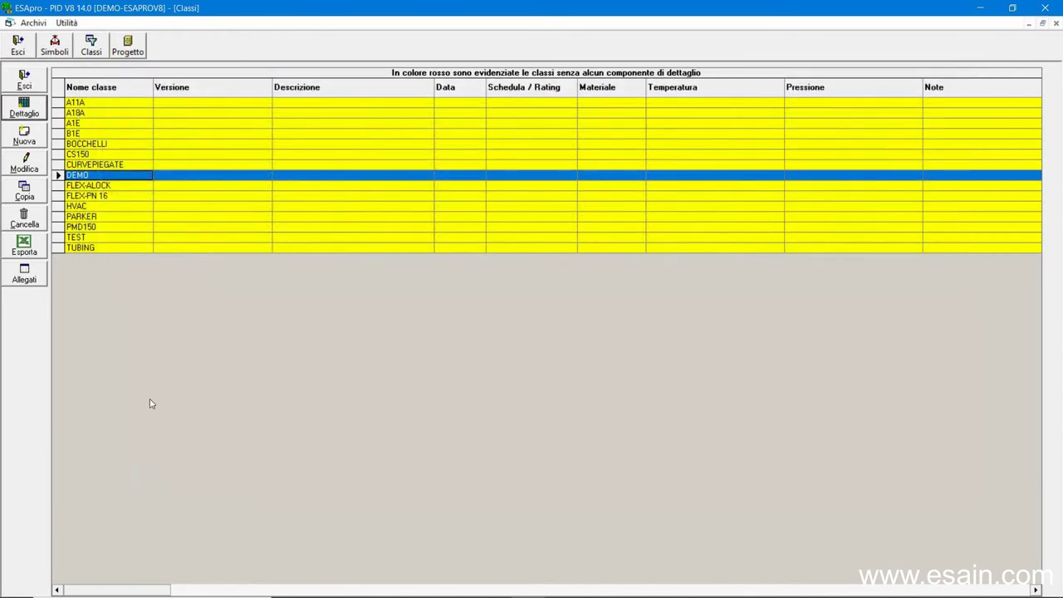
Step: Create piping class W001 with the description CLASSE DI ESEMPIO PER ACQUA
{"action": "left_click", "coordinate": [24, 139]}
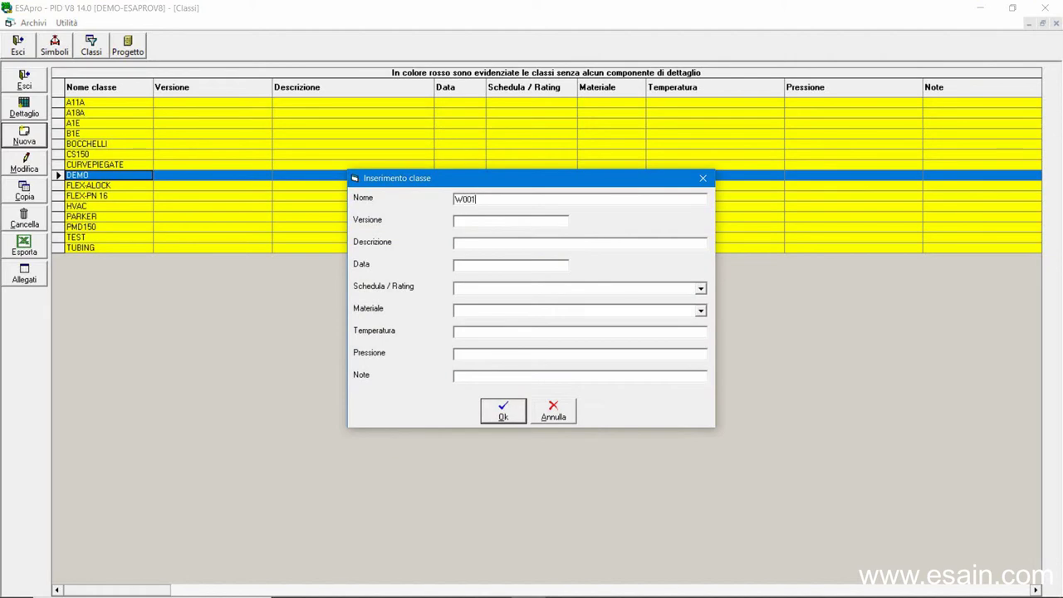
{"action": "left_click", "coordinate": [512, 247]}
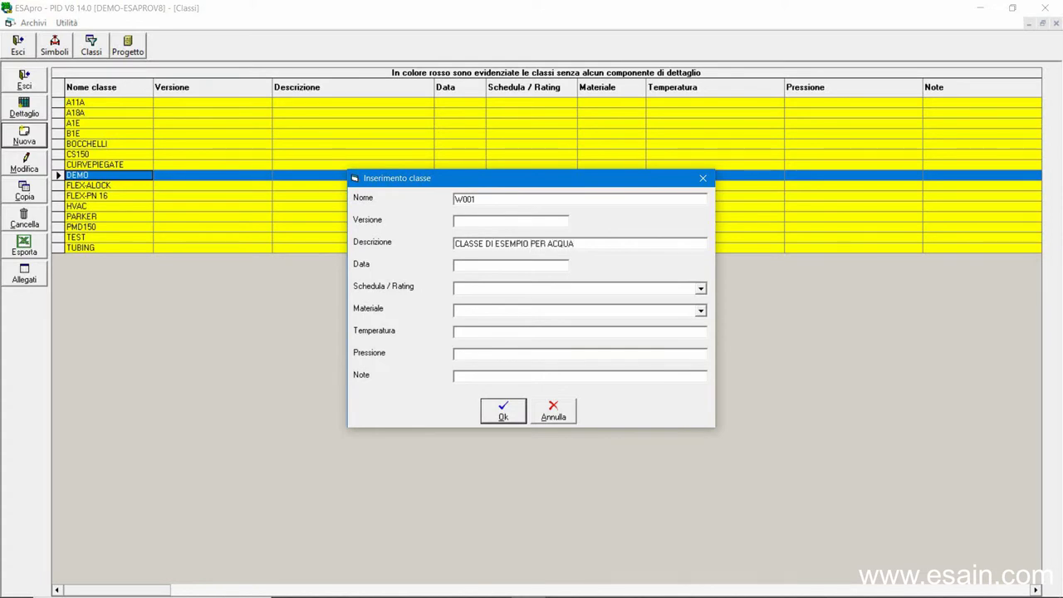
{"action": "left_click", "coordinate": [500, 411]}
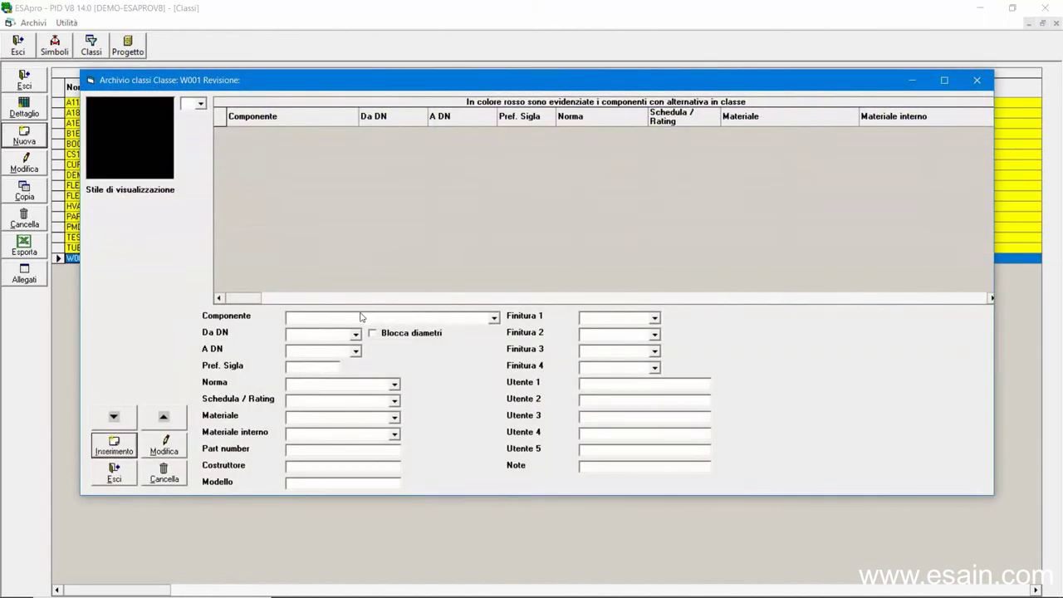
Step: Add pipe 0300 - TUBO to W001 in CS, from DN 15 - 1/2" to 200 - 8"
{"action": "left_click", "coordinate": [363, 317]}
{"action": "left_click", "coordinate": [322, 331]}
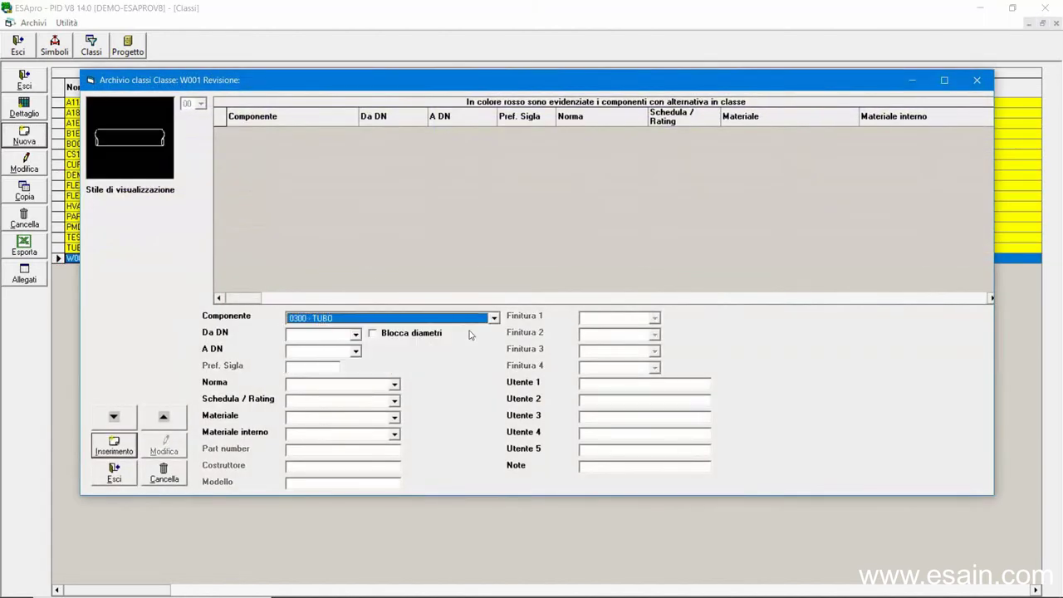
{"action": "left_click", "coordinate": [355, 335]}
{"action": "left_click", "coordinate": [358, 412]}
{"action": "left_click", "coordinate": [358, 411]}
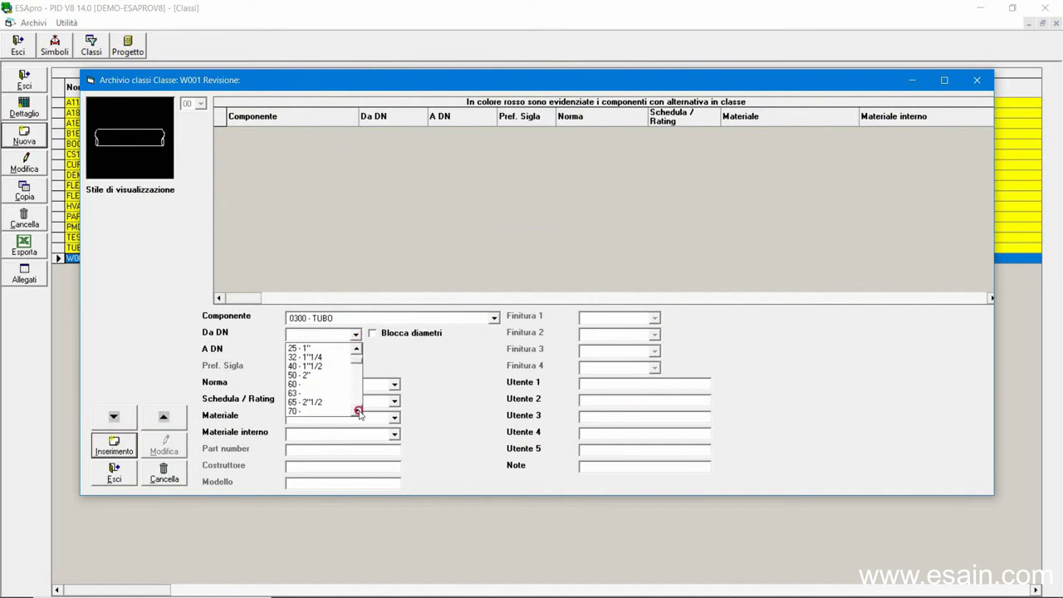
{"action": "left_click", "coordinate": [356, 351]}
{"action": "left_click", "coordinate": [356, 351]}
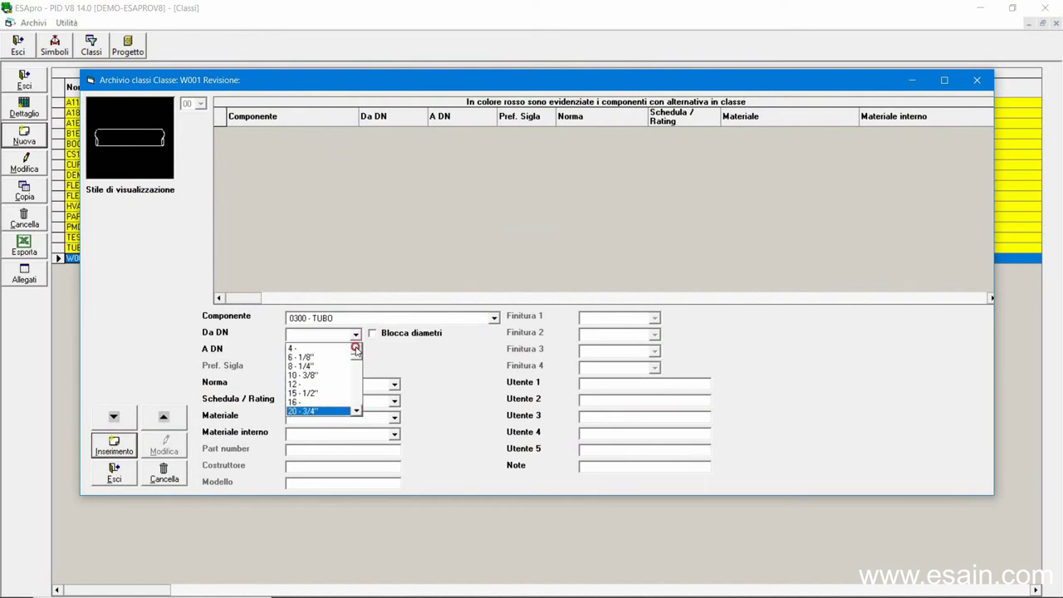
{"action": "left_click", "coordinate": [331, 394]}
{"action": "left_click", "coordinate": [356, 350]}
{"action": "left_click", "coordinate": [358, 428]}
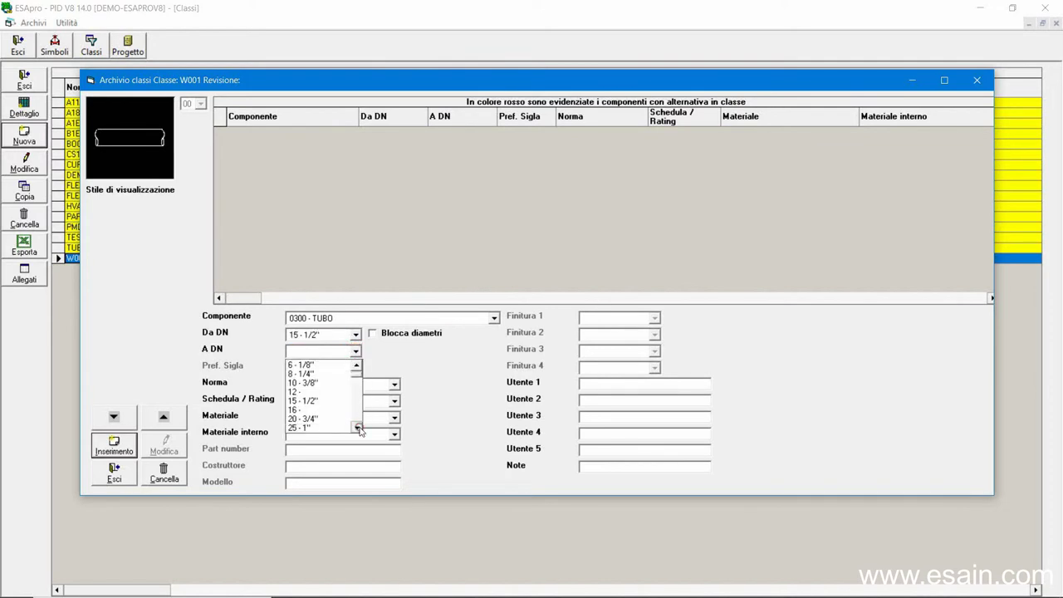
{"action": "left_click", "coordinate": [358, 428]}
{"action": "left_click", "coordinate": [358, 428]}
{"action": "left_click", "coordinate": [358, 428]}
{"action": "left_click", "coordinate": [358, 427]}
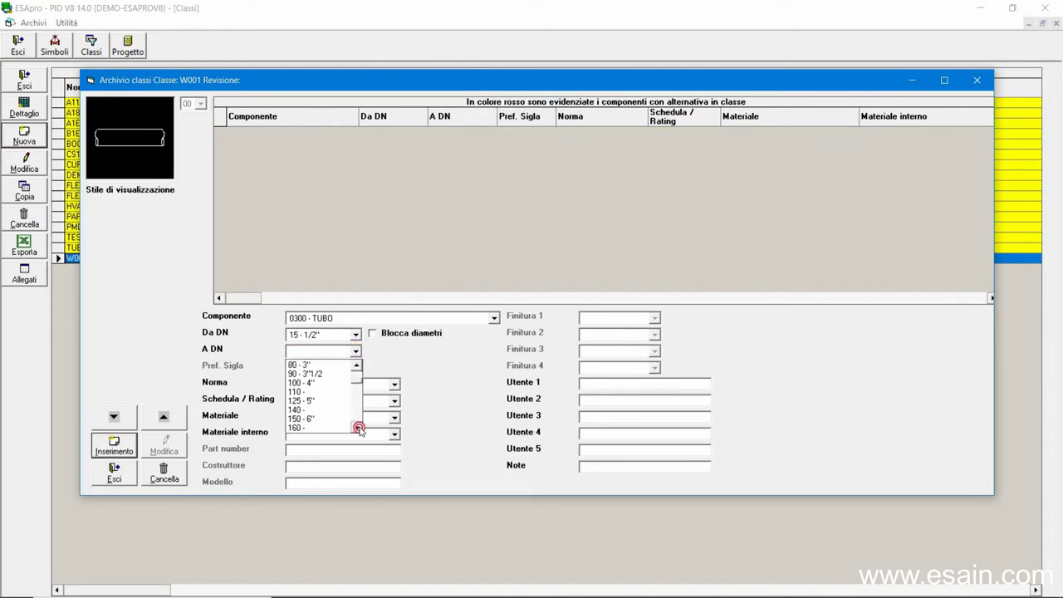
{"action": "left_click", "coordinate": [358, 428]}
{"action": "left_click", "coordinate": [358, 428]}
{"action": "left_click", "coordinate": [358, 428]}
{"action": "left_click", "coordinate": [358, 428]}
{"action": "left_click", "coordinate": [340, 420]}
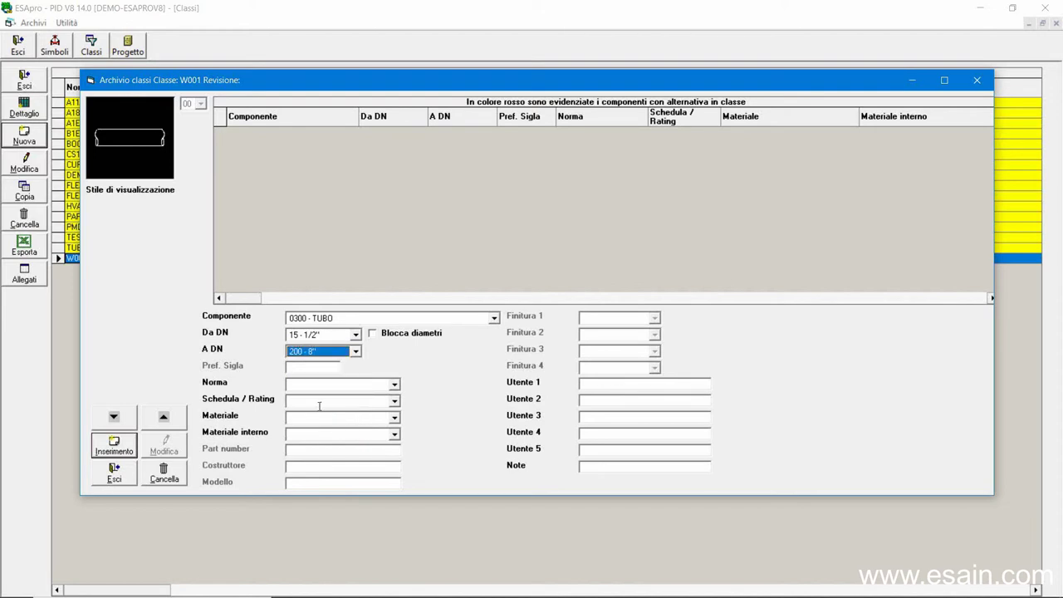
{"action": "left_click", "coordinate": [314, 417]}
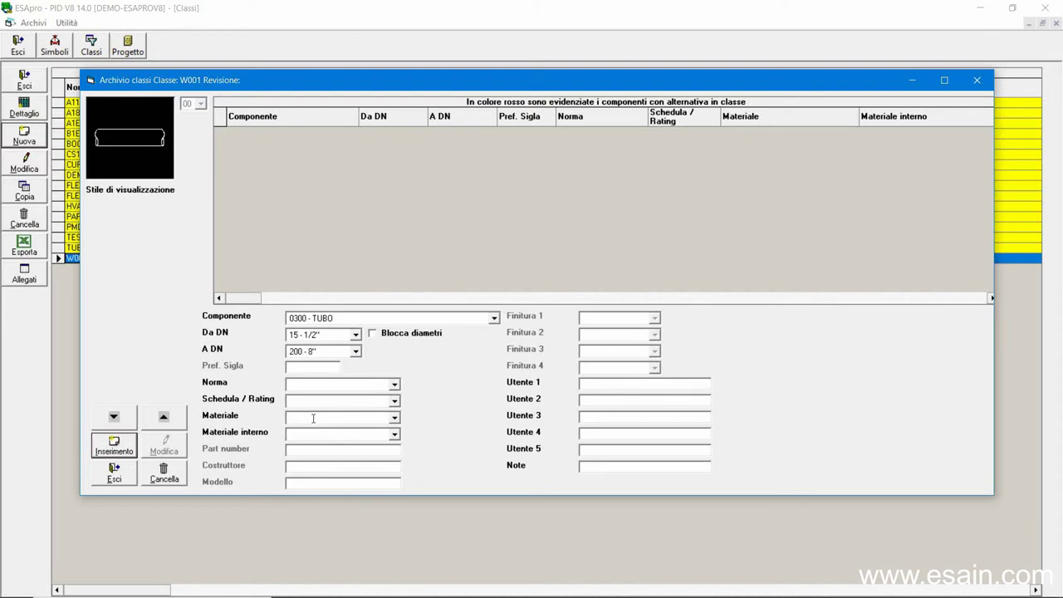
{"action": "left_click", "coordinate": [116, 446]}
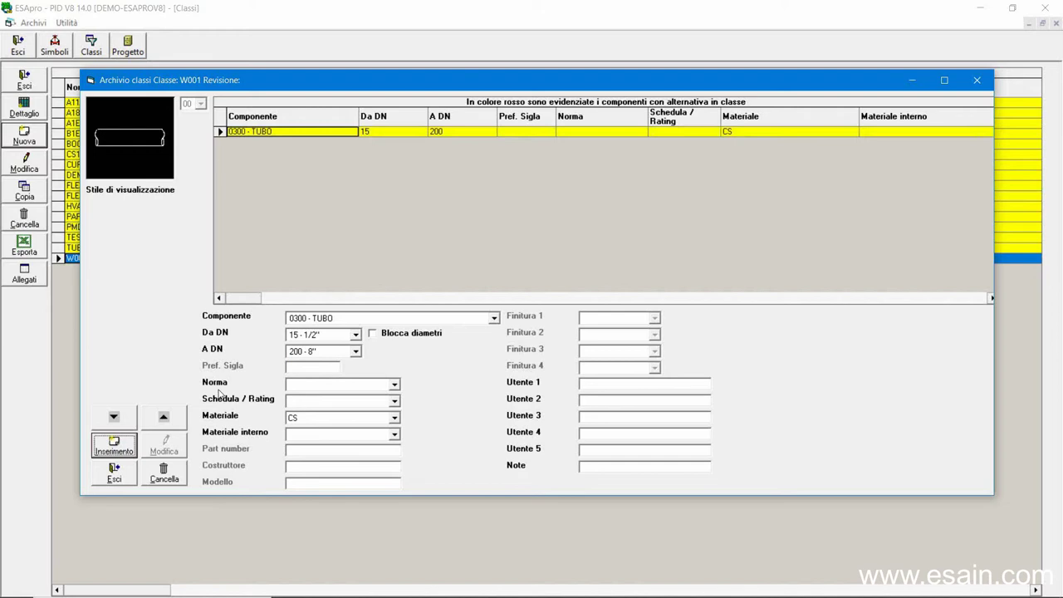
Step: Set up gate valve 0010 starting at DN 80 - 3" with tag prefix GV
{"action": "left_click", "coordinate": [379, 319]}
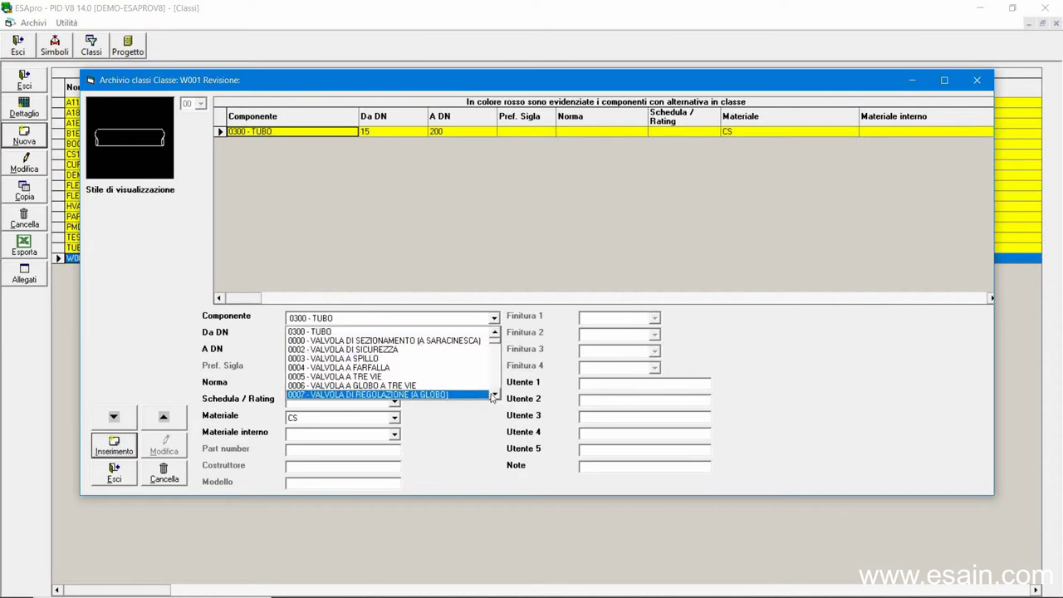
{"action": "scroll", "coordinate": [432, 365], "scroll_direction": "down", "scroll_amount": 2}
{"action": "left_click", "coordinate": [448, 380]}
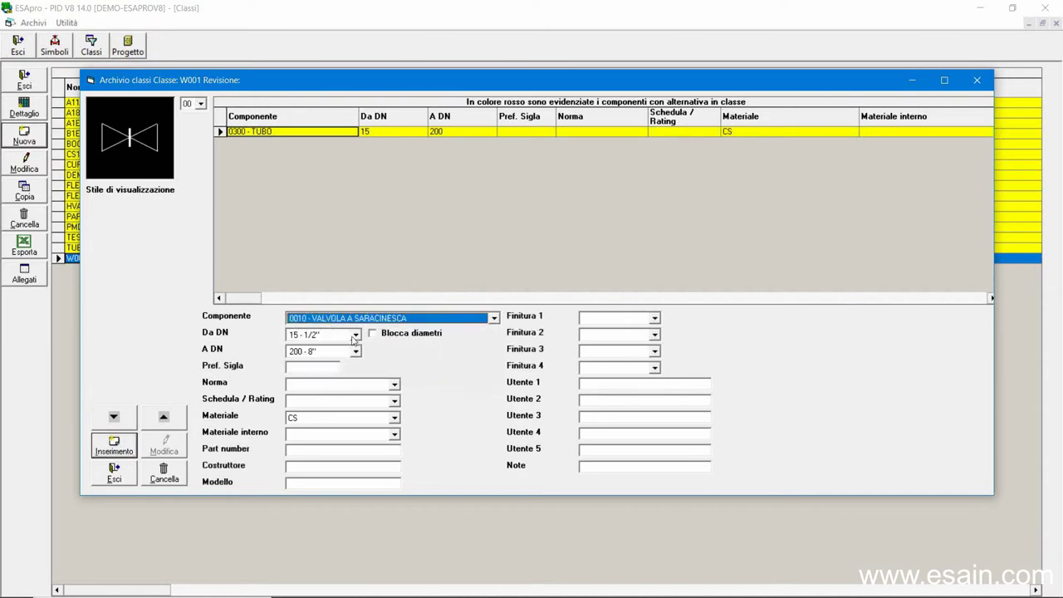
{"action": "left_click", "coordinate": [355, 335]}
{"action": "left_click", "coordinate": [356, 413]}
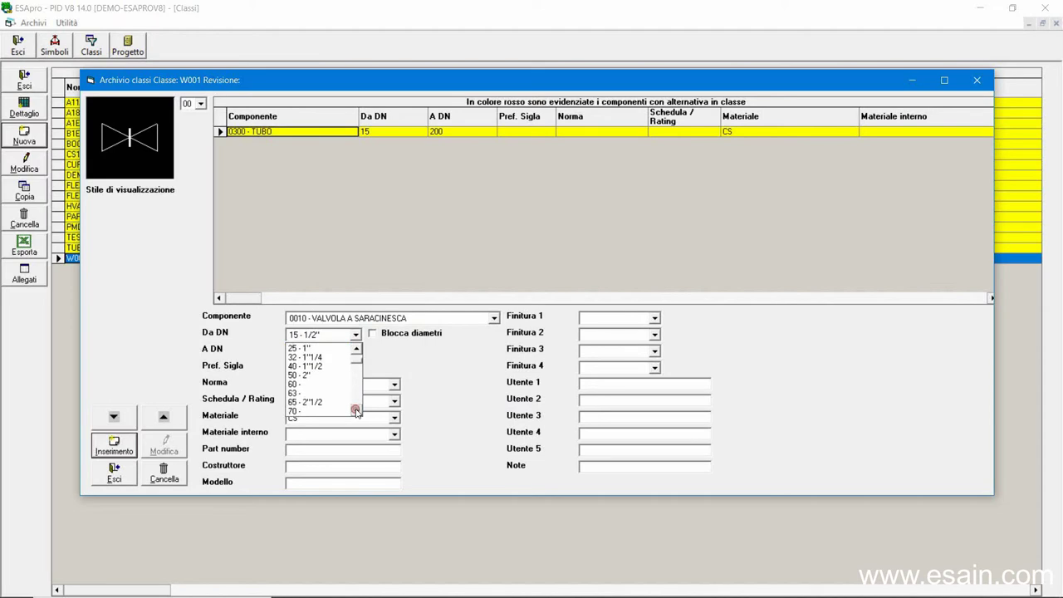
{"action": "left_click", "coordinate": [356, 412]}
{"action": "left_click", "coordinate": [356, 413]}
{"action": "left_click", "coordinate": [335, 399]}
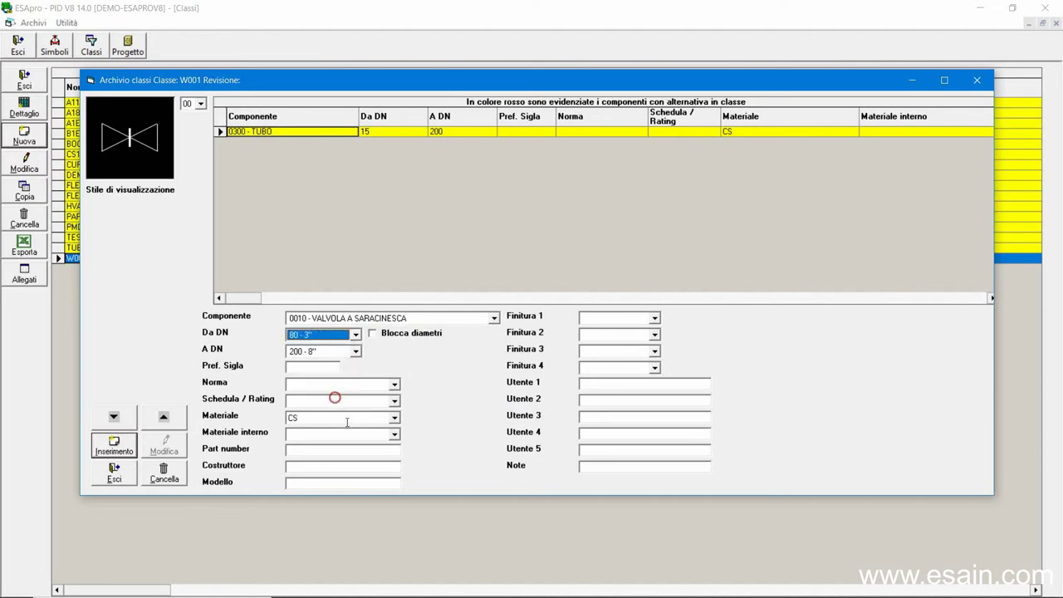
{"action": "left_click", "coordinate": [315, 369]}
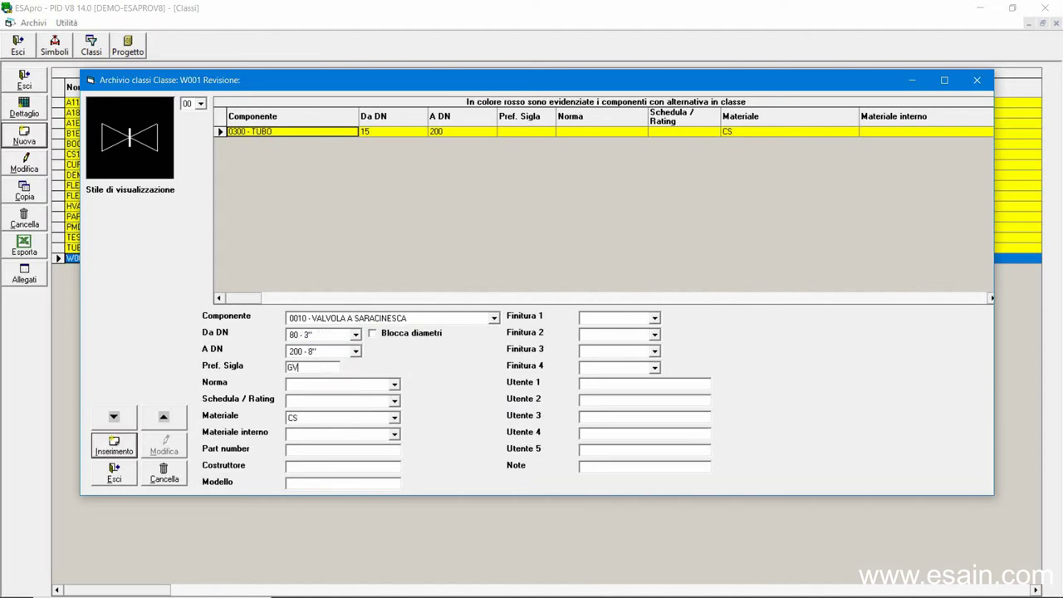
{"action": "type", "text": "GV"}
{"action": "left_click_drag", "start_coordinate": [301, 368], "coordinate": [273, 368]}
{"action": "left_click", "coordinate": [308, 387]}
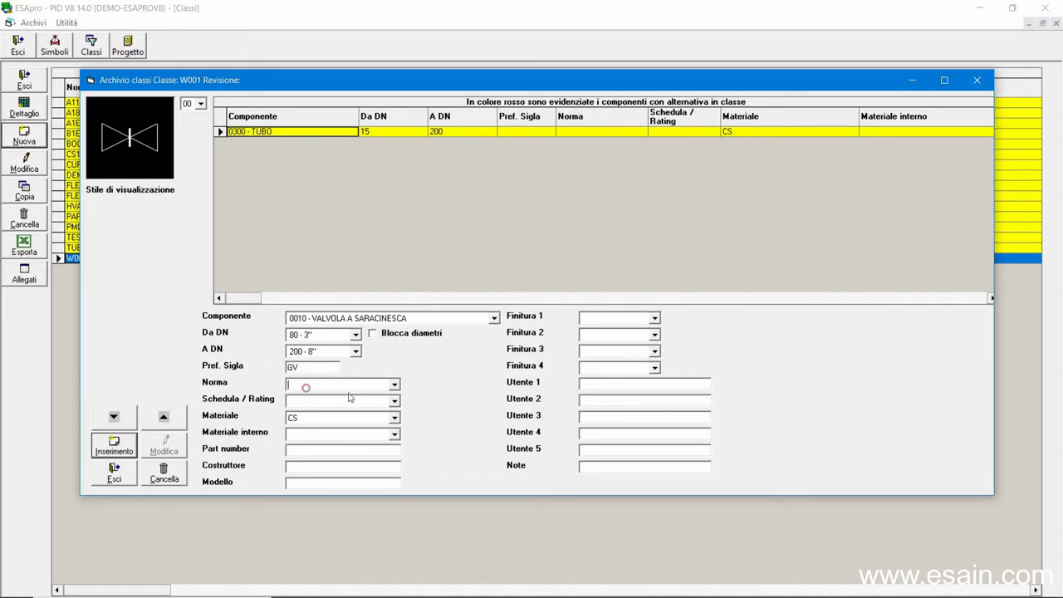
Step: Give the gate valve the ASME B 16.34 standard and 150 LB rating
{"action": "left_click", "coordinate": [395, 384]}
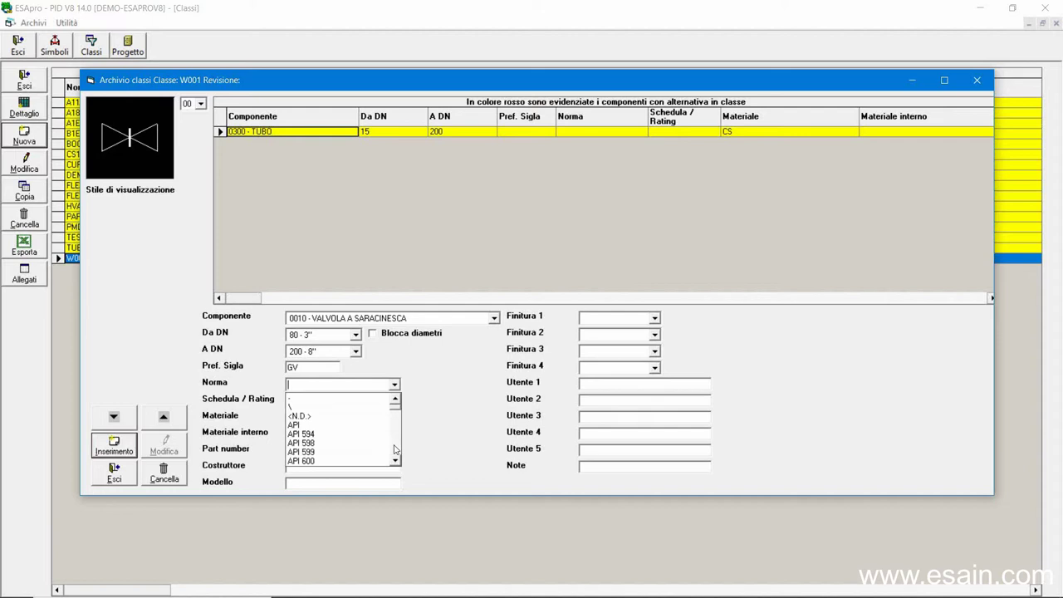
{"action": "left_click", "coordinate": [394, 446]}
{"action": "left_click", "coordinate": [395, 447]}
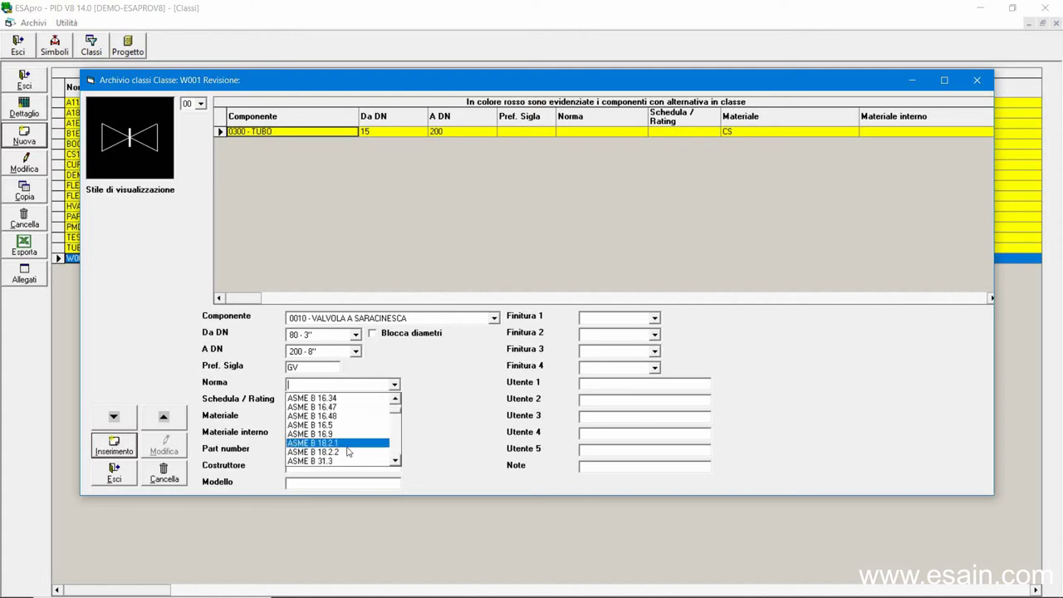
{"action": "left_click", "coordinate": [370, 398]}
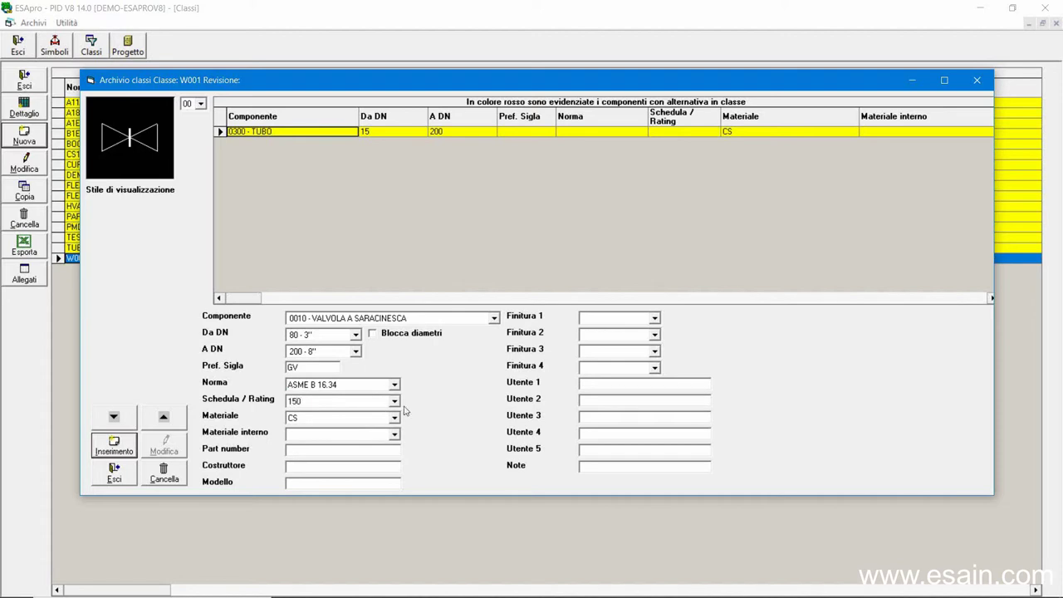
{"action": "left_click", "coordinate": [394, 402]}
{"action": "left_click", "coordinate": [340, 414]}
Step: Set both gate valve end finishes to RF, symbol style 01, and add it to W001
{"action": "left_click", "coordinate": [655, 319]}
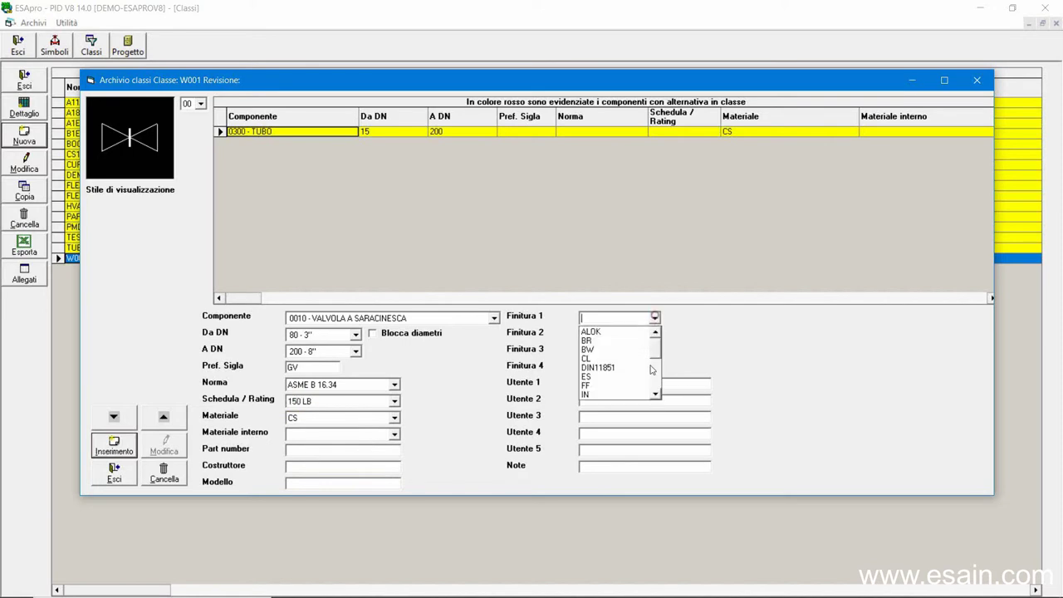
{"action": "left_click", "coordinate": [658, 395]}
{"action": "left_click", "coordinate": [658, 395]}
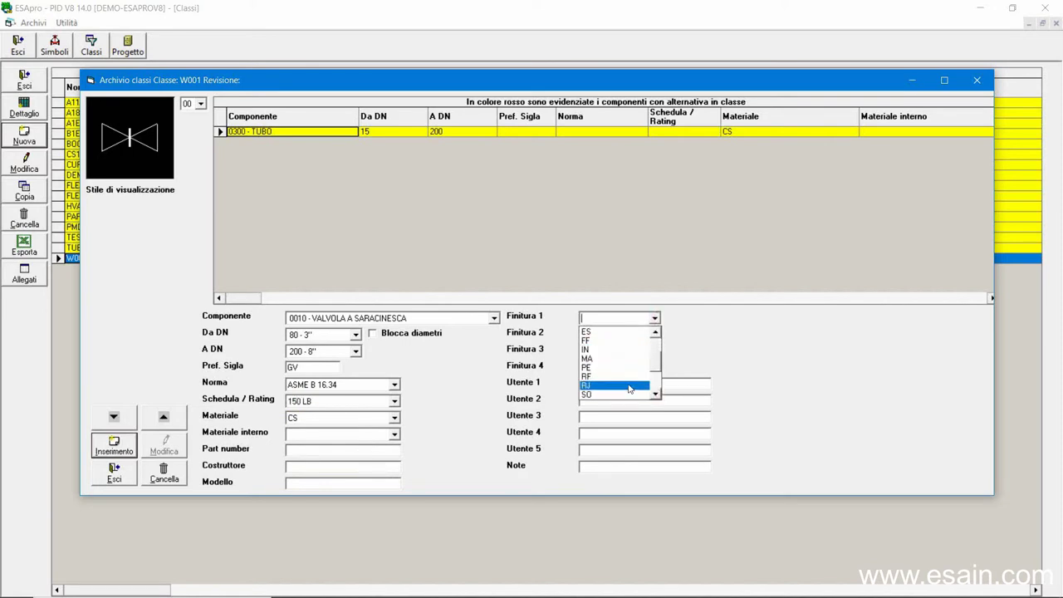
{"action": "left_click", "coordinate": [623, 385]}
{"action": "left_click", "coordinate": [655, 334]}
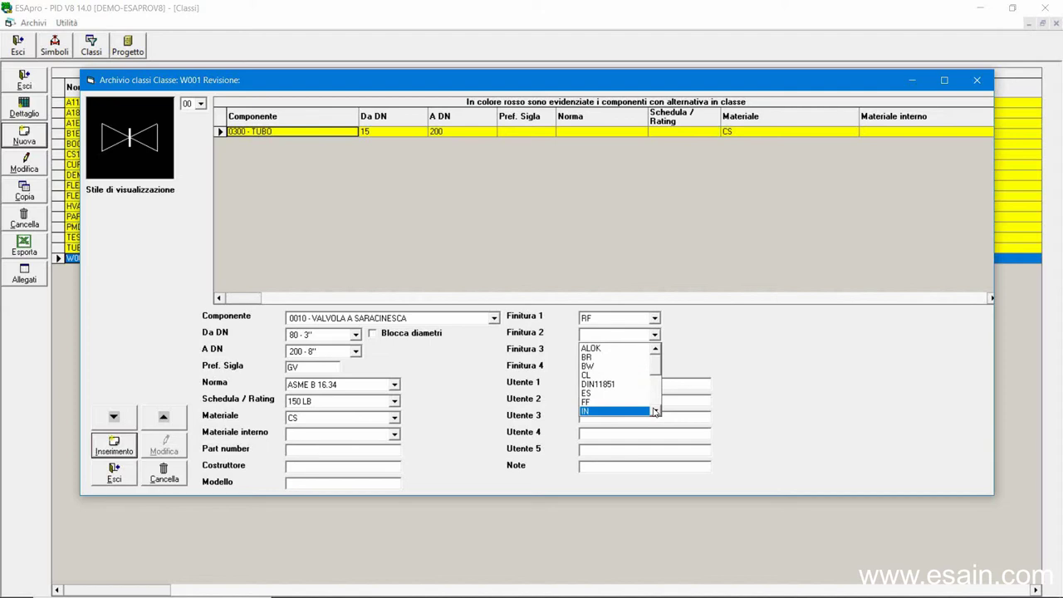
{"action": "left_click", "coordinate": [655, 411]}
{"action": "left_click", "coordinate": [655, 411]}
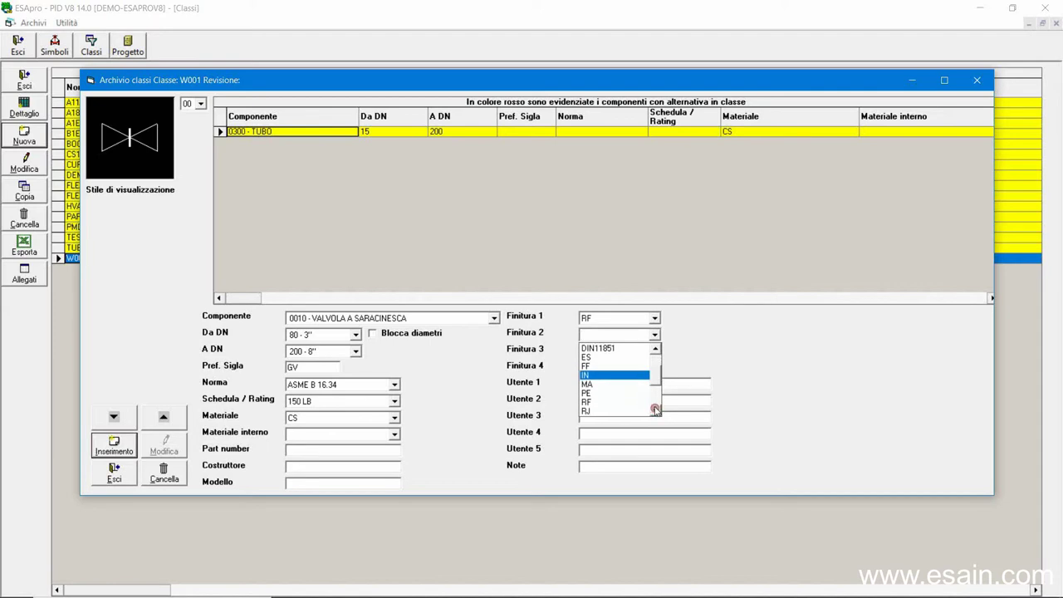
{"action": "left_click", "coordinate": [622, 401]}
{"action": "left_click", "coordinate": [200, 104]}
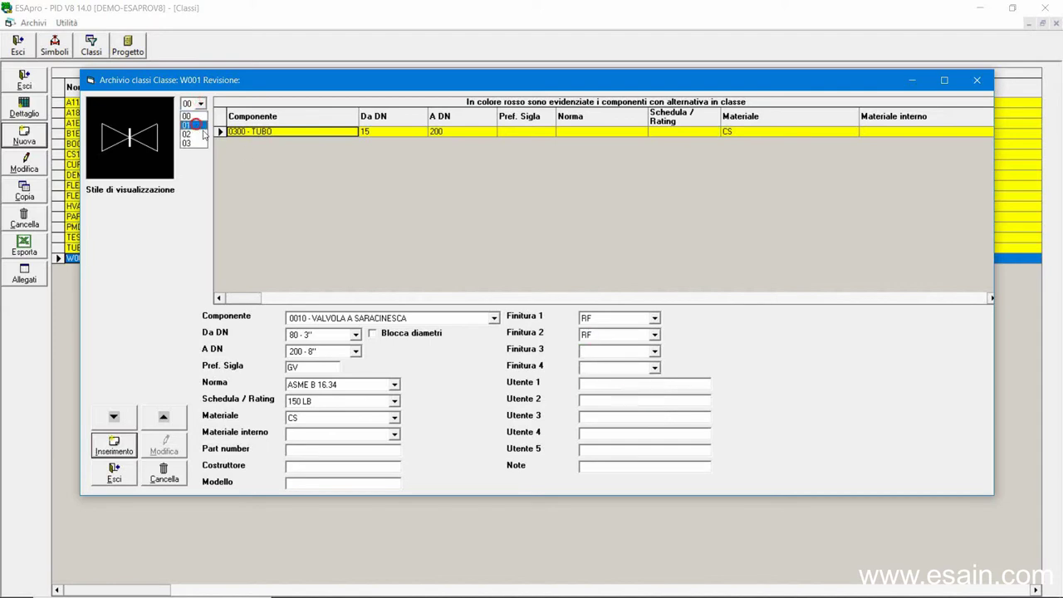
{"action": "left_click", "coordinate": [191, 126]}
{"action": "left_click", "coordinate": [113, 446]}
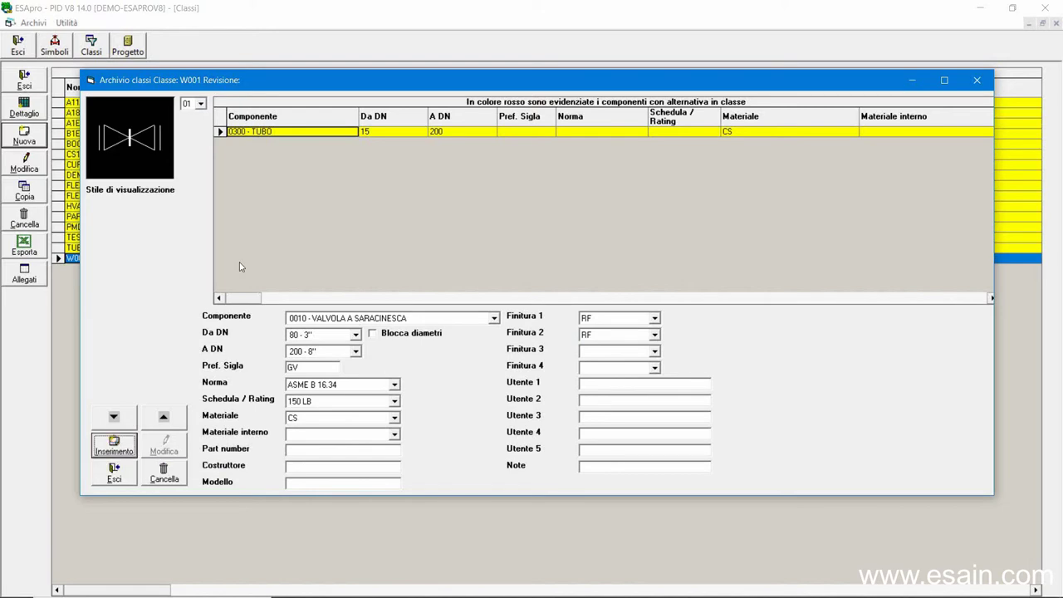
Step: Add a VALVOLA DI RITEGNO entry with tag prefix CK to class W001
{"action": "left_click", "coordinate": [219, 142]}
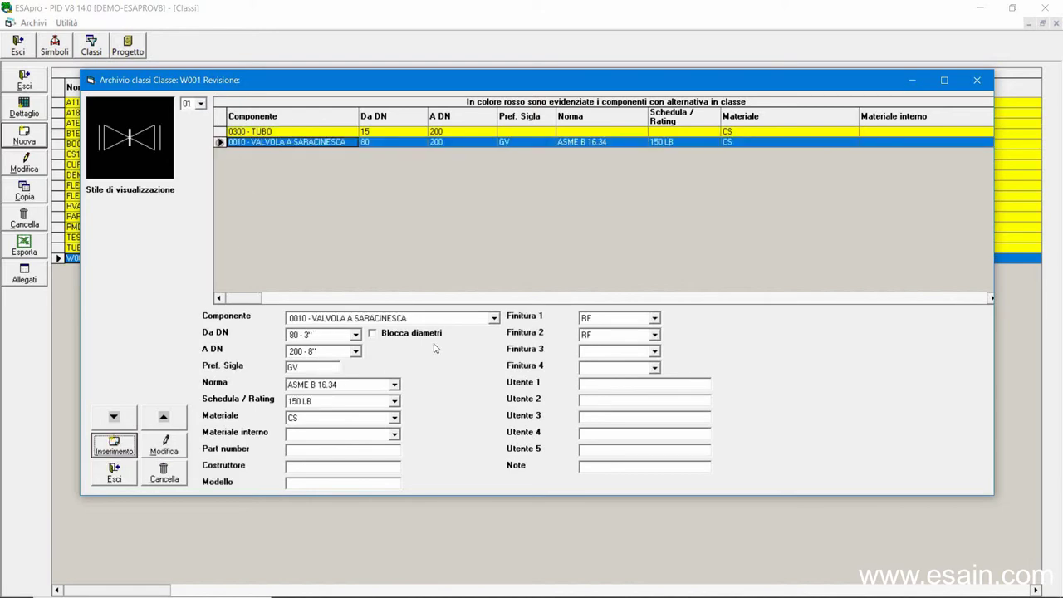
{"action": "left_click", "coordinate": [494, 318]}
{"action": "left_click", "coordinate": [495, 333]}
{"action": "left_click", "coordinate": [495, 332]}
{"action": "left_click", "coordinate": [495, 332]}
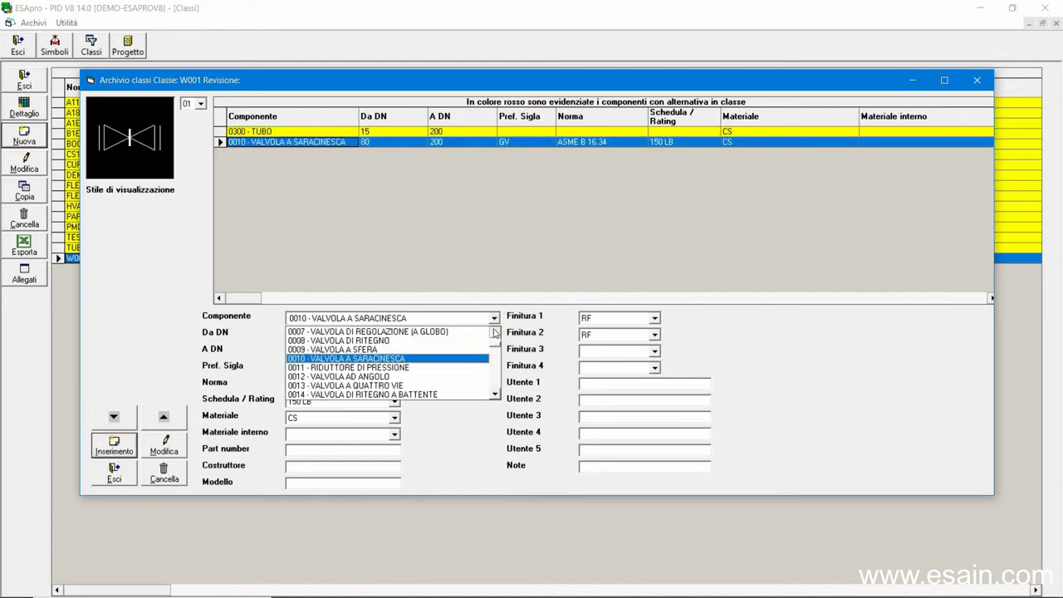
{"action": "left_click", "coordinate": [495, 332]}
{"action": "left_click", "coordinate": [435, 349]}
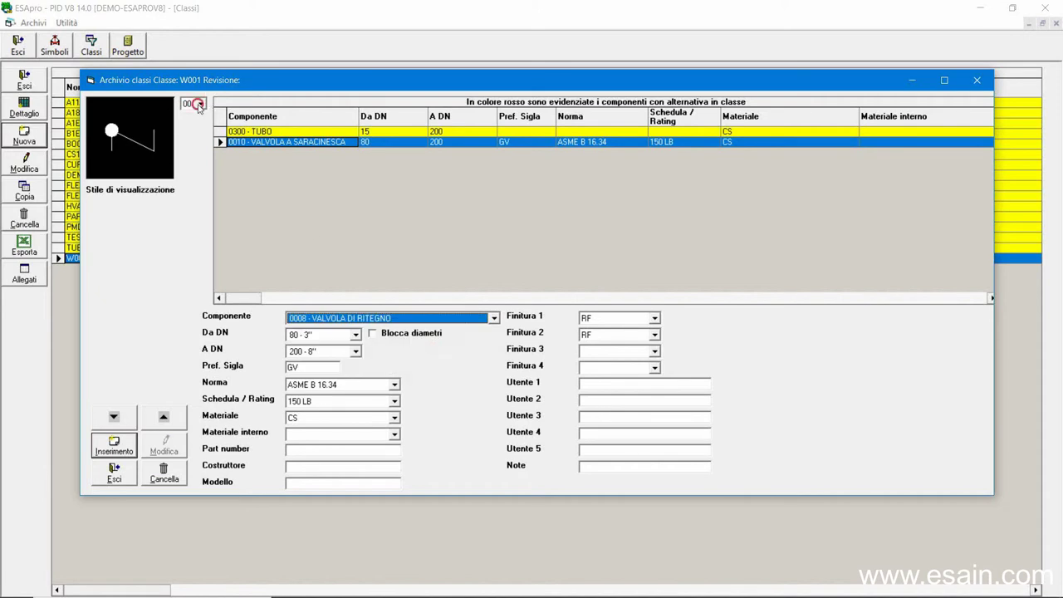
{"action": "left_click", "coordinate": [192, 104]}
{"action": "left_click", "coordinate": [194, 126]}
{"action": "double_click", "coordinate": [304, 366]}
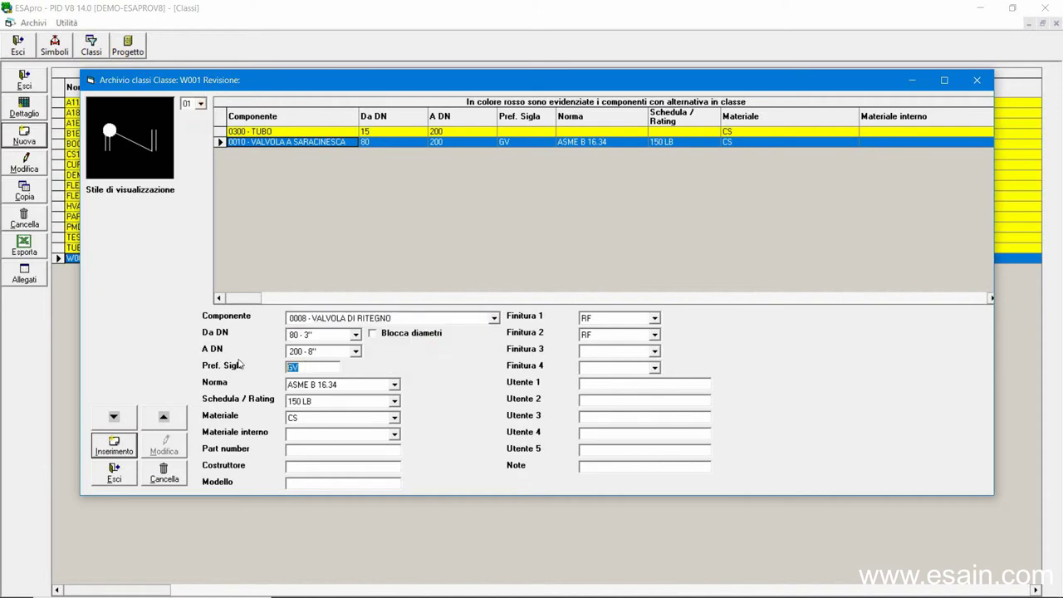
{"action": "type", "text": "CK"}
{"action": "left_click", "coordinate": [114, 446]}
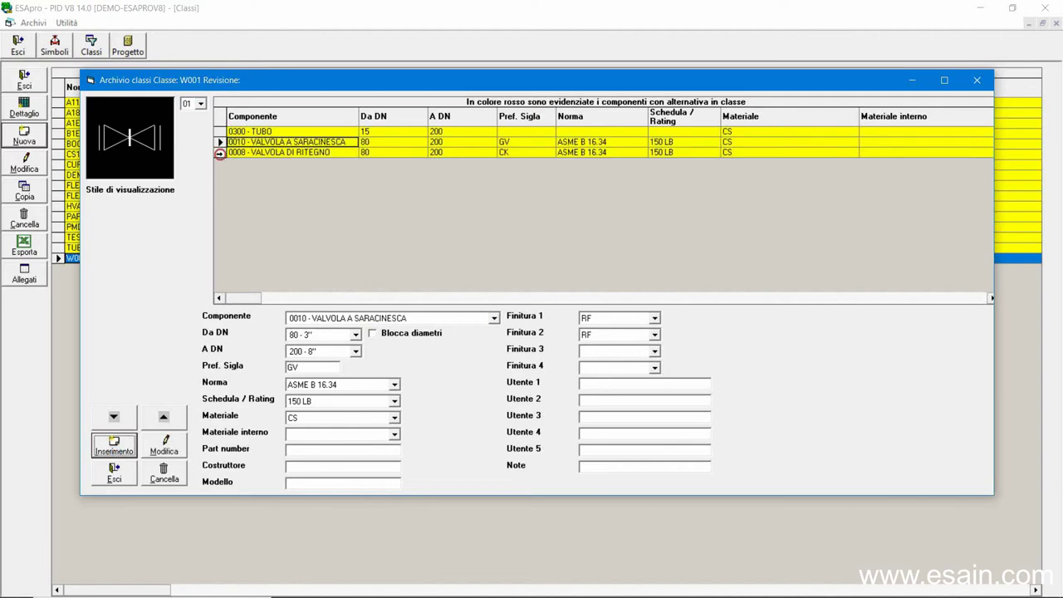
Step: Set the new check valve entry's diameter range to DN 15 - 1/2'' through 75
{"action": "left_click", "coordinate": [220, 153]}
{"action": "left_click", "coordinate": [355, 334]}
{"action": "left_click", "coordinate": [358, 351]}
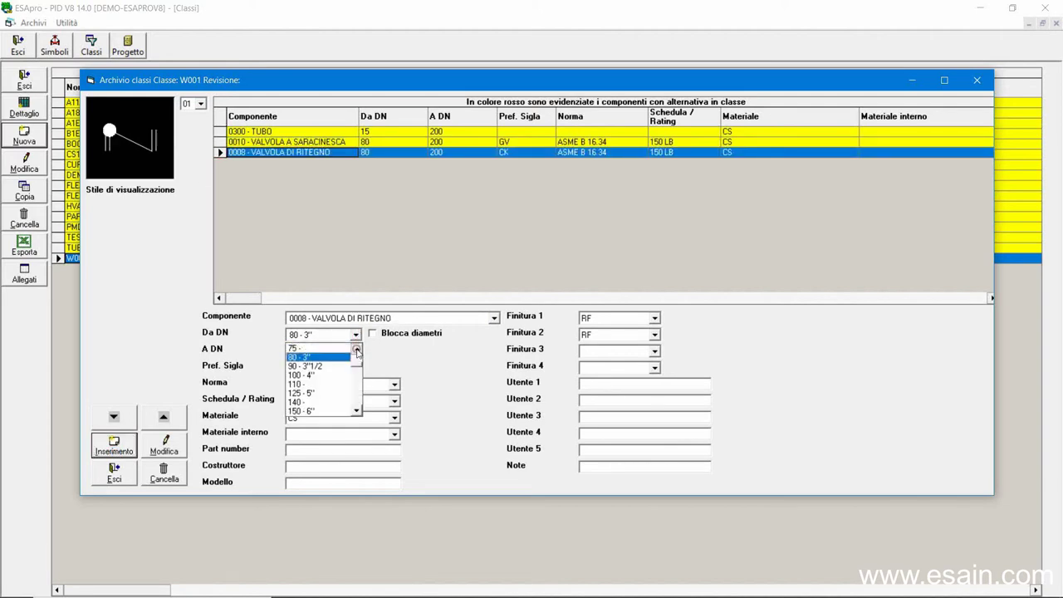
{"action": "left_click", "coordinate": [357, 351]}
{"action": "left_click", "coordinate": [357, 351]}
{"action": "left_click", "coordinate": [357, 351]}
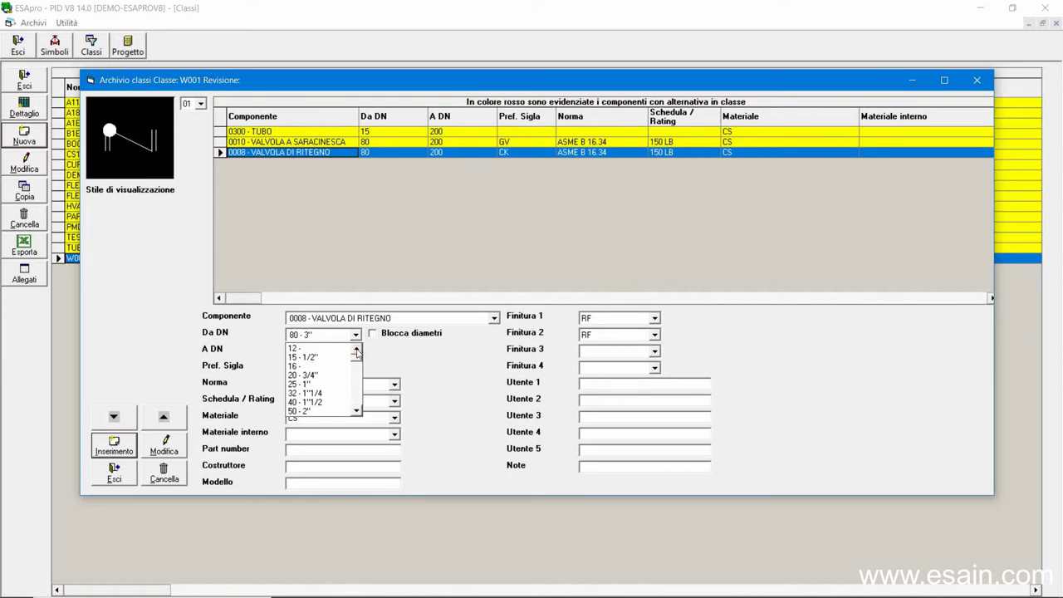
{"action": "left_click", "coordinate": [312, 357]}
{"action": "left_click", "coordinate": [355, 351]}
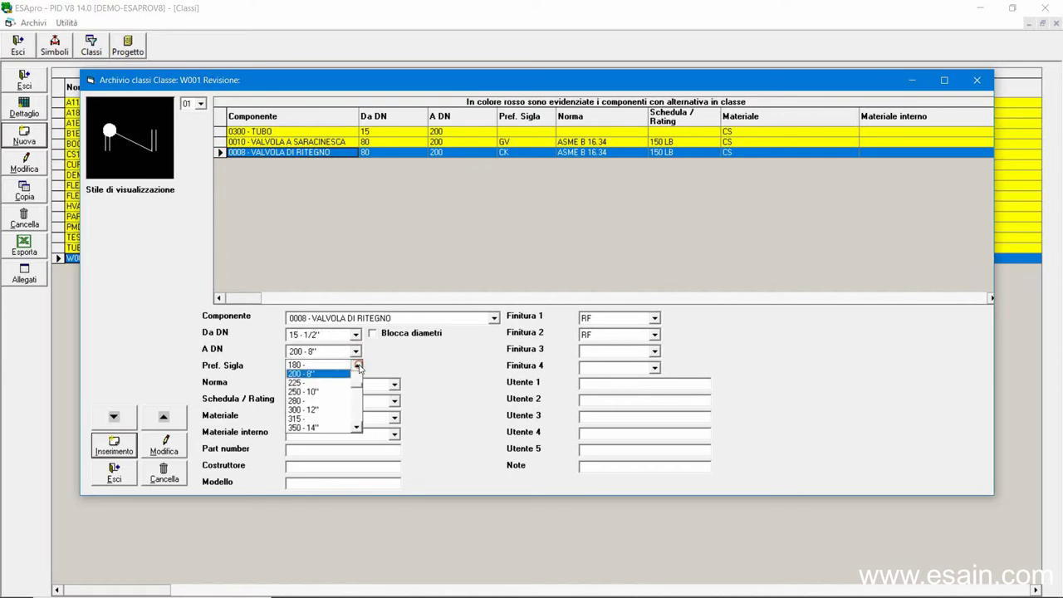
{"action": "left_click", "coordinate": [358, 365]}
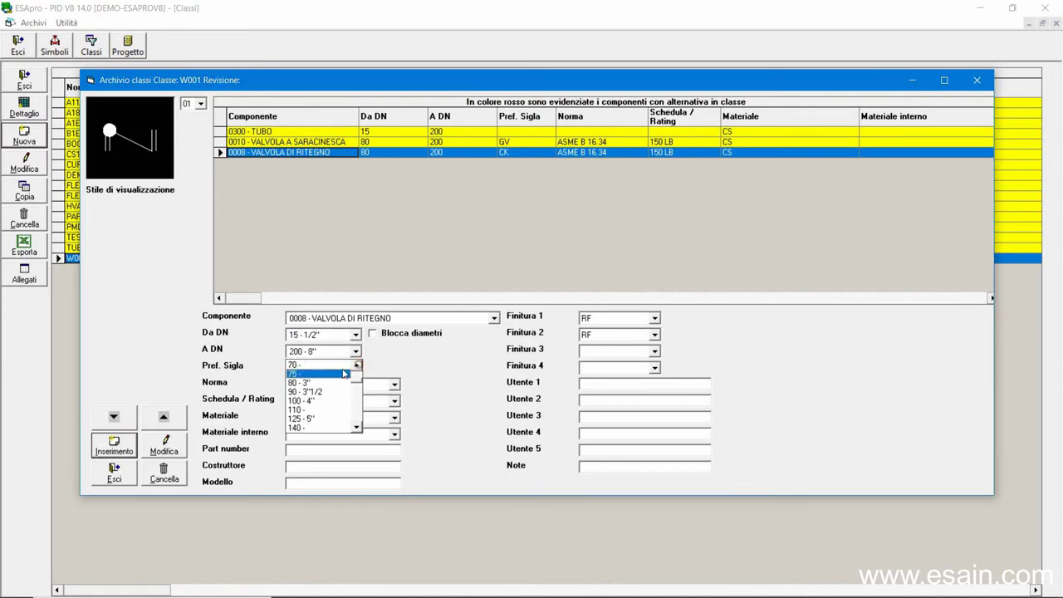
{"action": "left_click", "coordinate": [339, 366]}
Step: Give the check valve TH finishes on both ends and style 02, and add it
{"action": "left_click", "coordinate": [655, 318]}
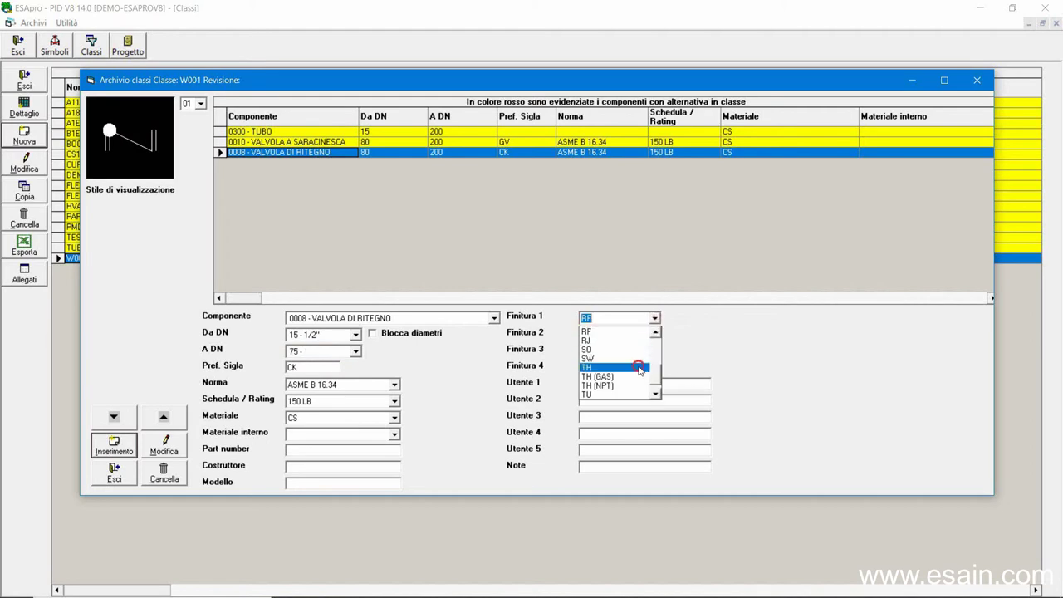
{"action": "left_click", "coordinate": [640, 368]}
{"action": "left_click", "coordinate": [654, 334]}
{"action": "left_click", "coordinate": [619, 384]}
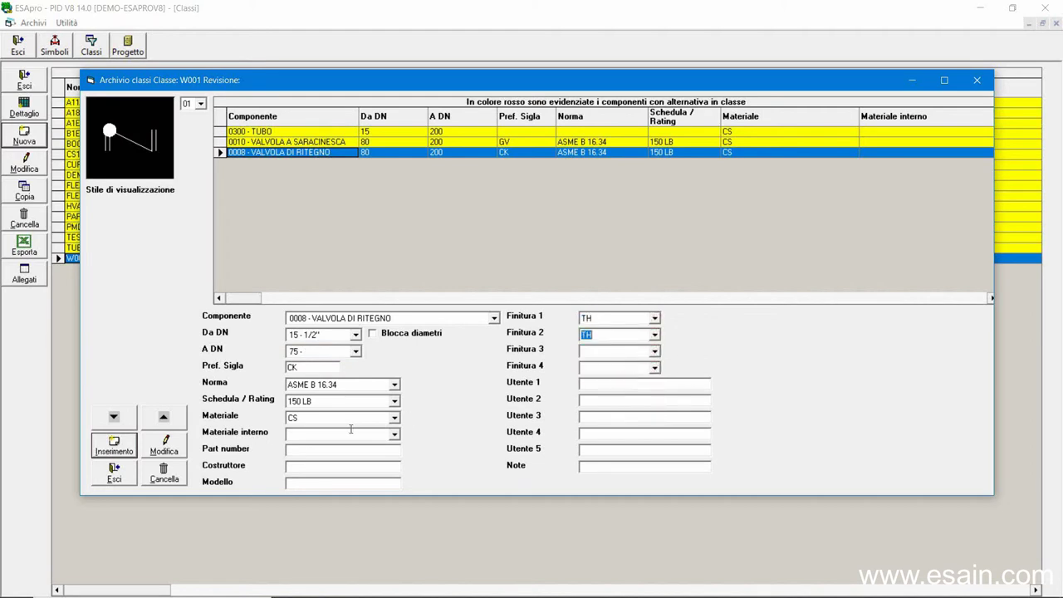
{"action": "left_click", "coordinate": [200, 103]}
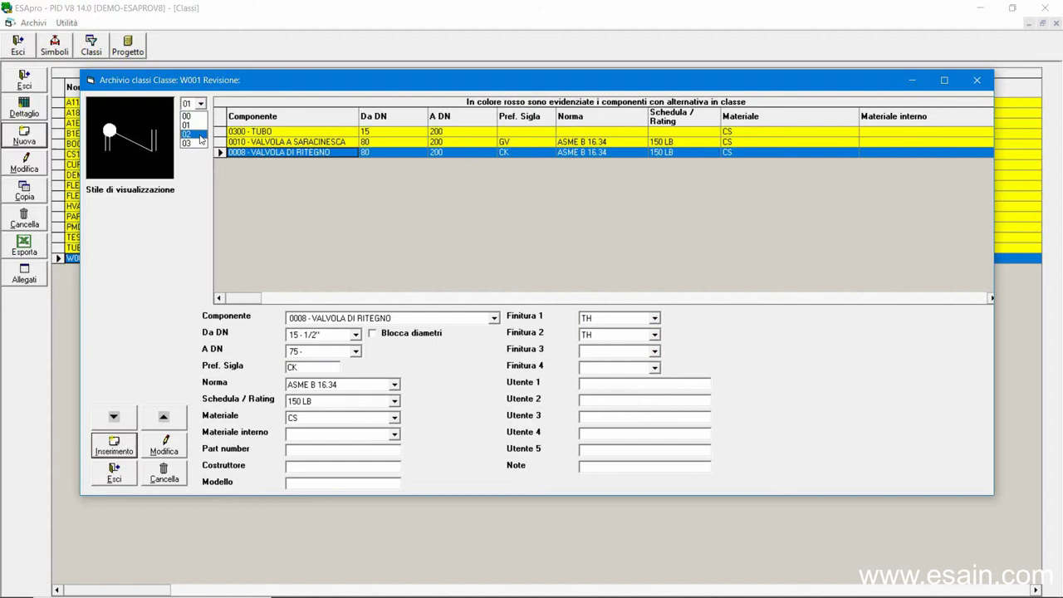
{"action": "left_click", "coordinate": [196, 127]}
{"action": "left_click", "coordinate": [114, 448]}
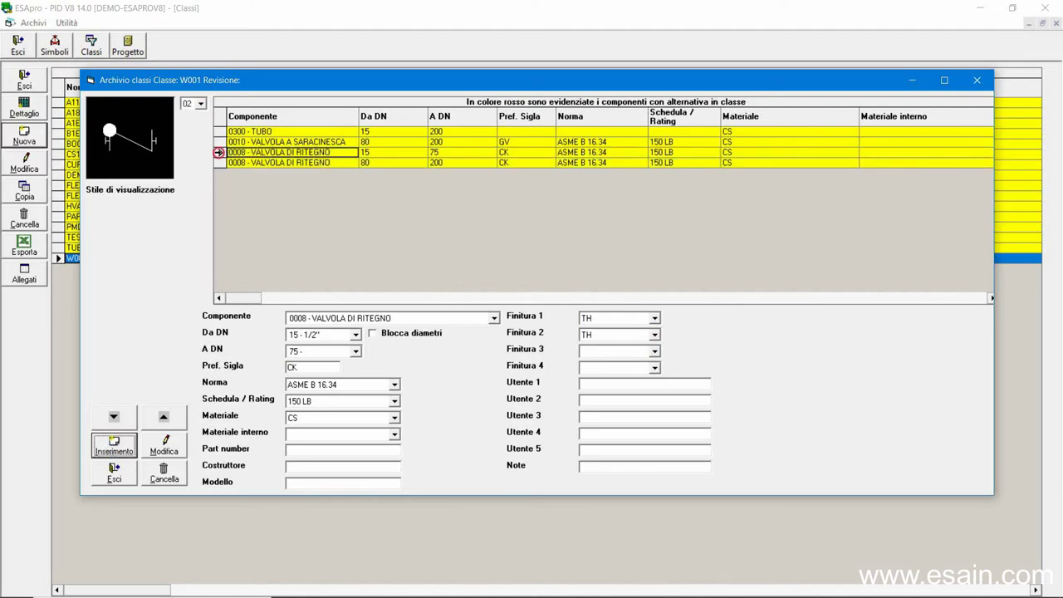
Step: Add a VALVOLA A SFERA entry with prefix BL, then close the W001 archive
{"action": "left_click", "coordinate": [493, 318]}
{"action": "left_click", "coordinate": [495, 332]}
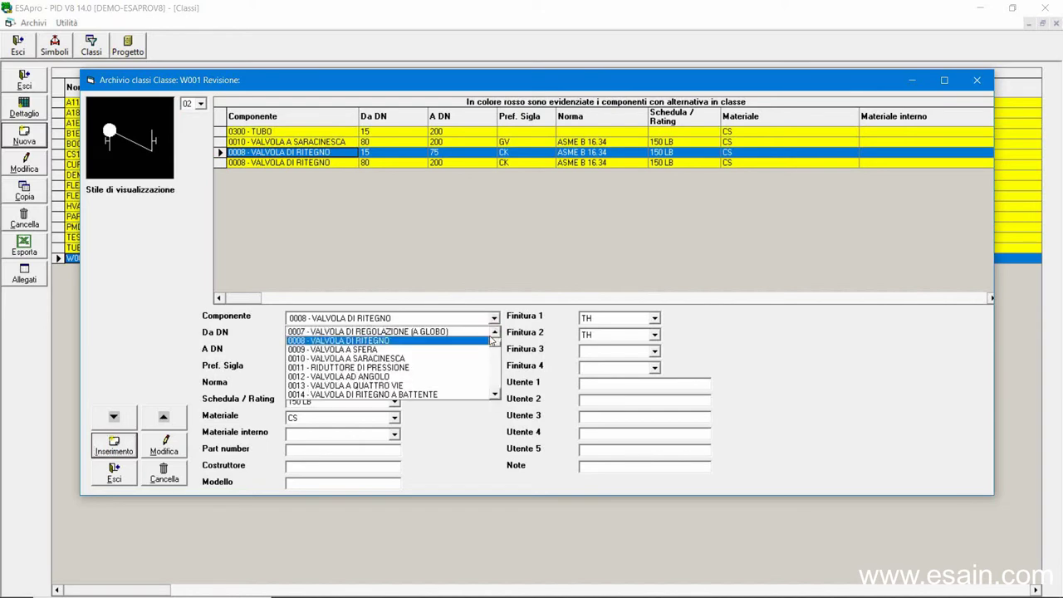
{"action": "left_click", "coordinate": [452, 350]}
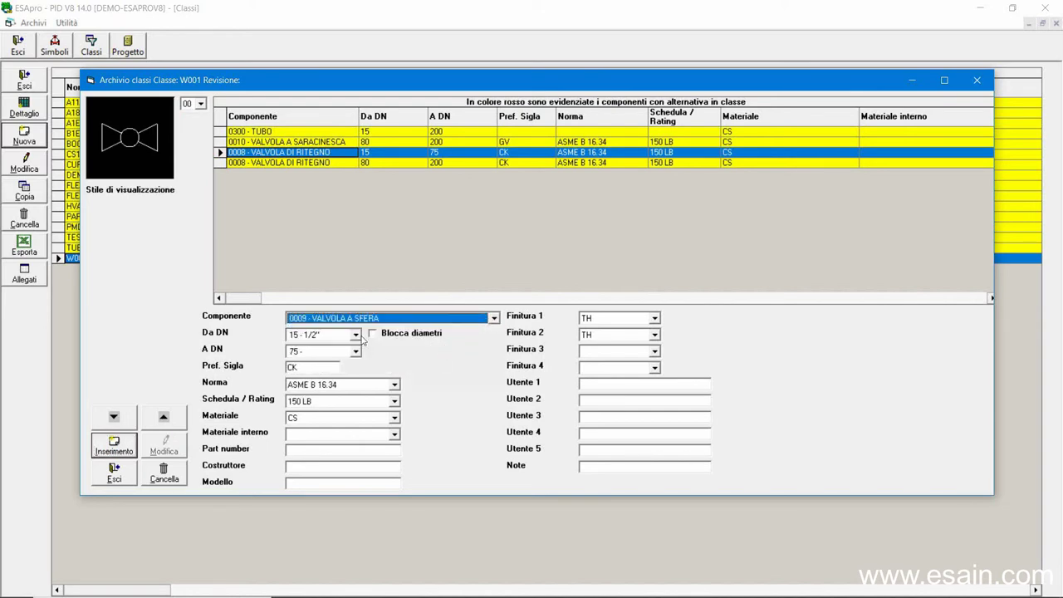
{"action": "double_click", "coordinate": [299, 367]}
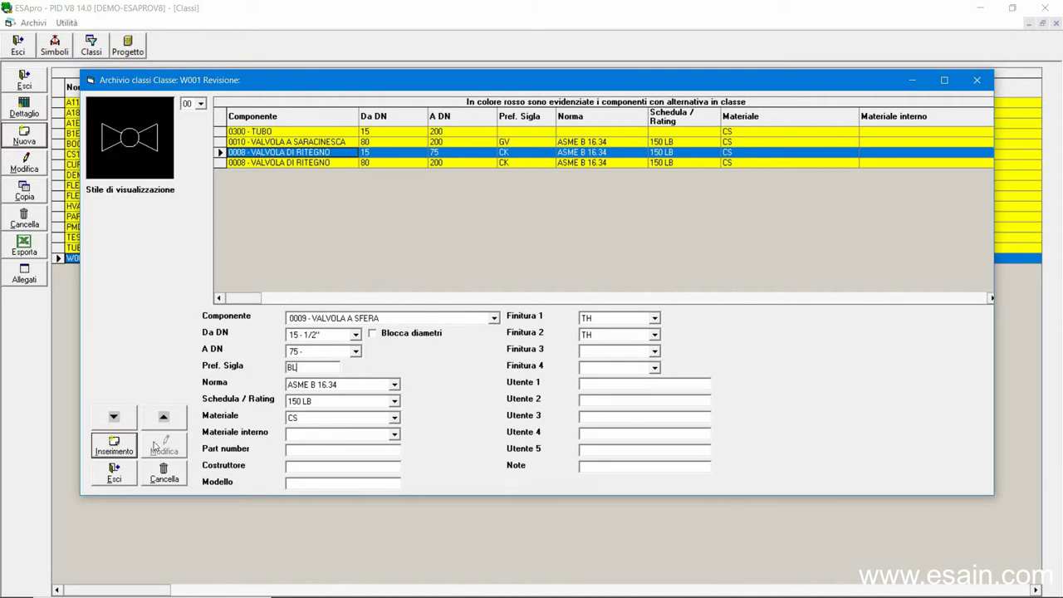
{"action": "left_click", "coordinate": [121, 446]}
{"action": "left_click", "coordinate": [117, 474]}
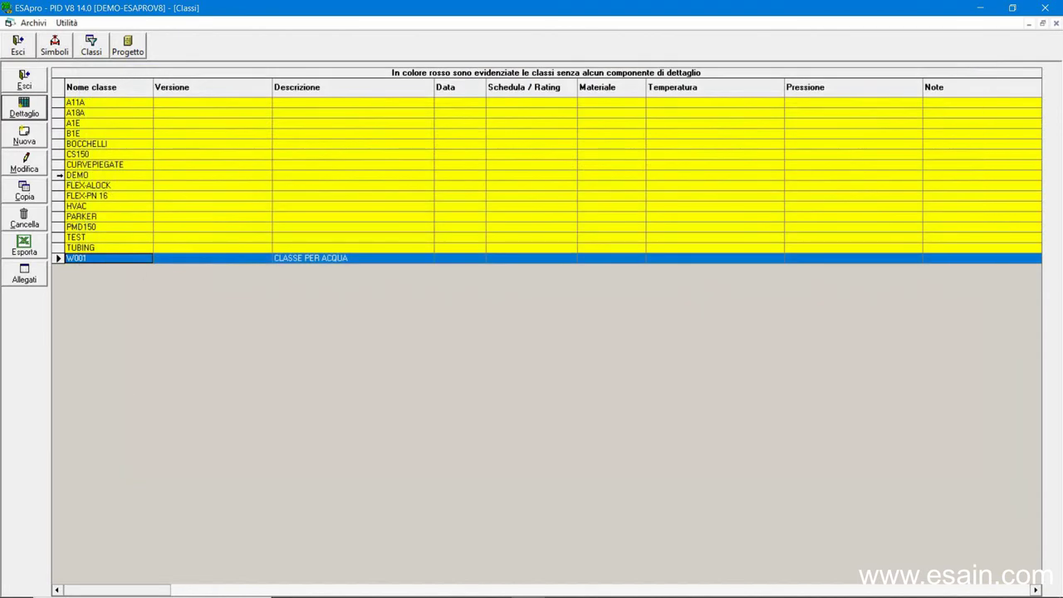
Step: Close the piping classes window and ESApro PID to return to the drawing
{"action": "left_click", "coordinate": [57, 176]}
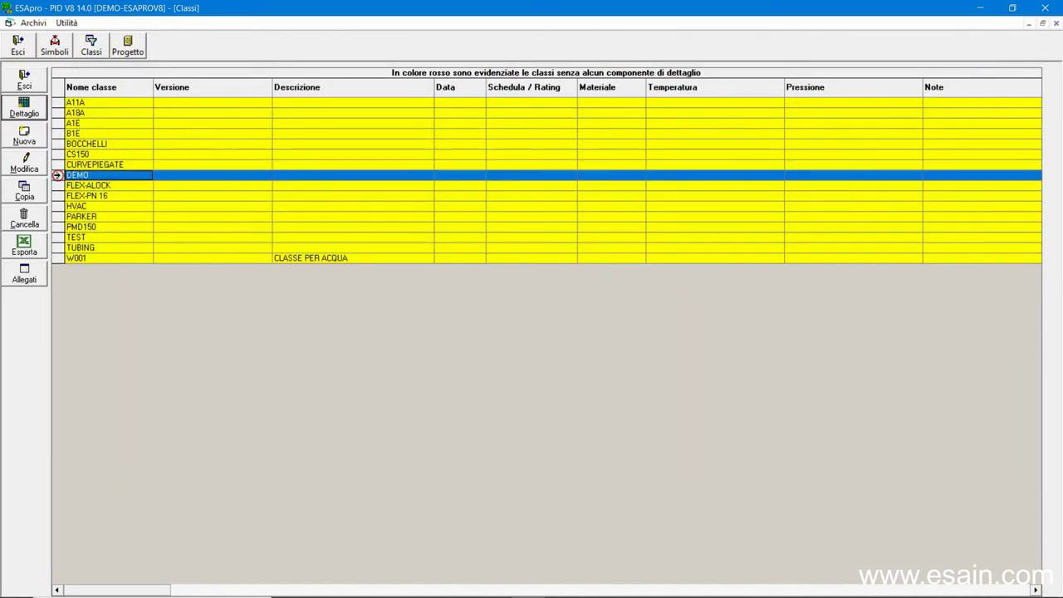
{"action": "left_click", "coordinate": [26, 81]}
{"action": "left_click", "coordinate": [19, 46]}
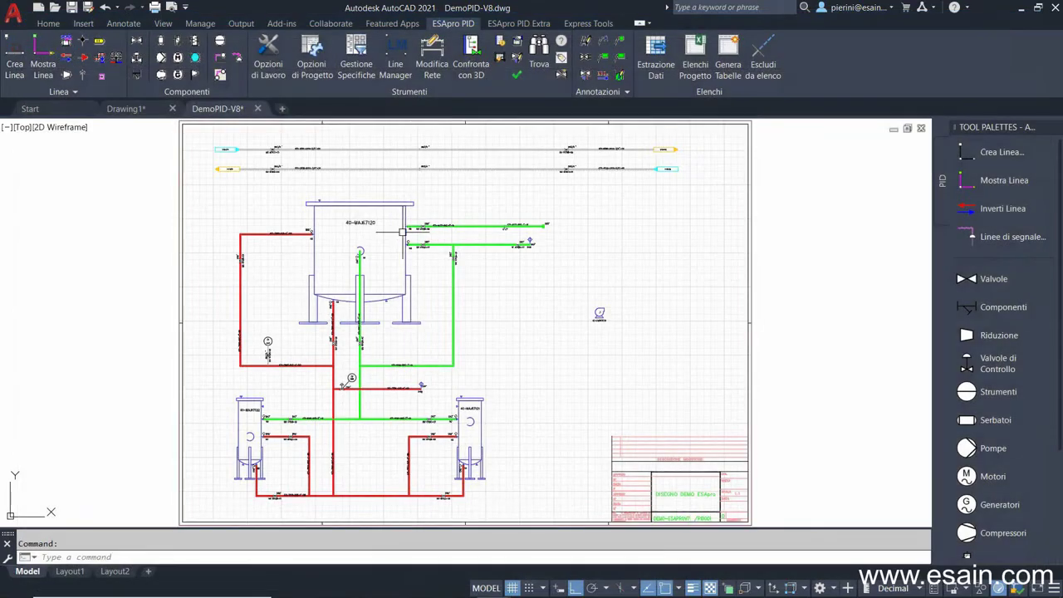
Step: Insert a 1600 - SERBATOIO tank from the Serbatoi palette tool
{"action": "scroll", "coordinate": [570, 366], "scroll_direction": "up", "scroll_amount": 2}
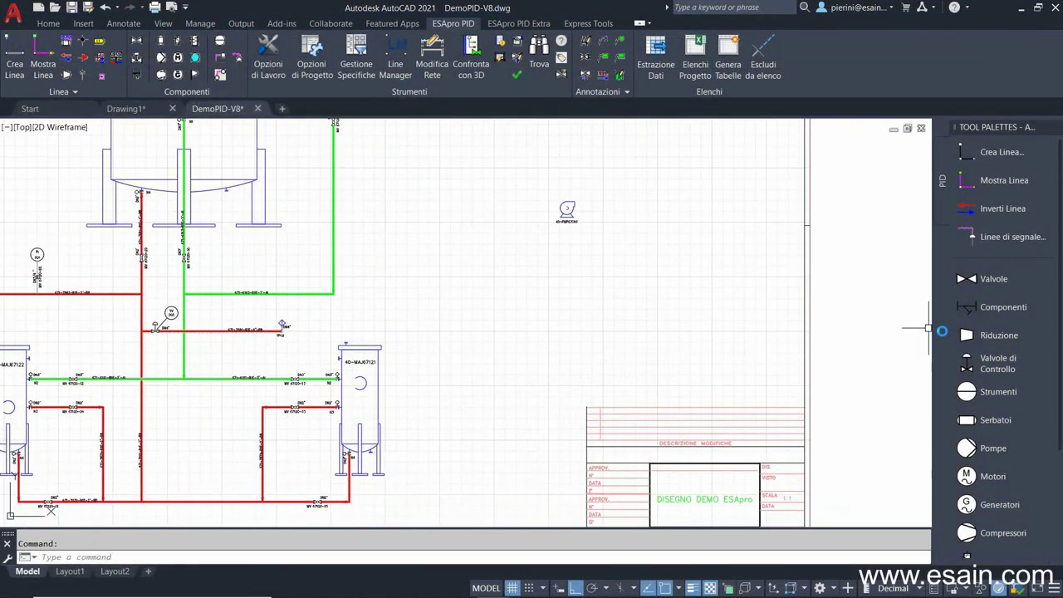
{"action": "left_click", "coordinate": [968, 419]}
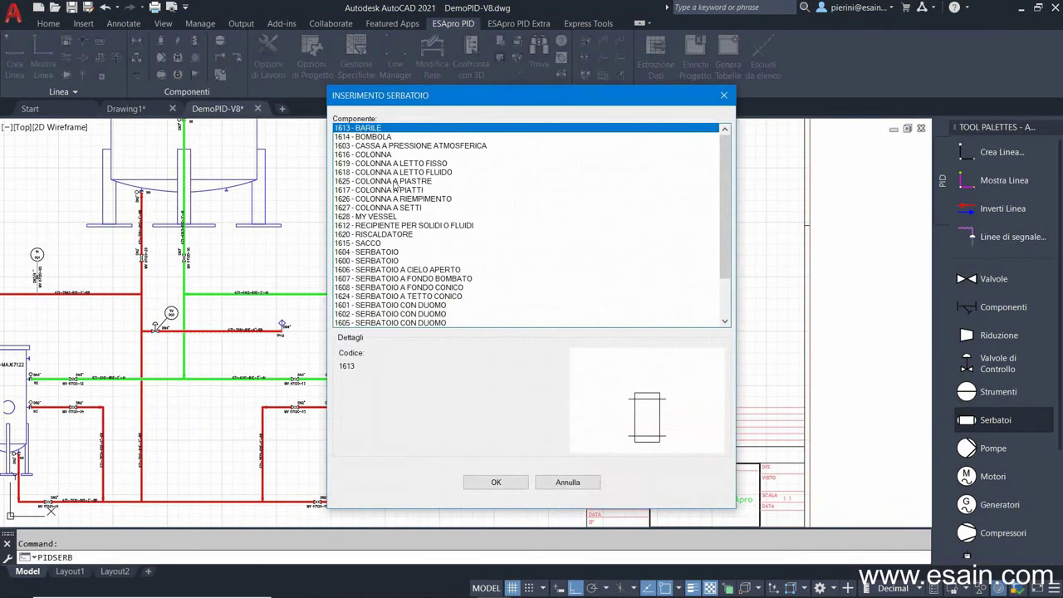
{"action": "left_click", "coordinate": [387, 261]}
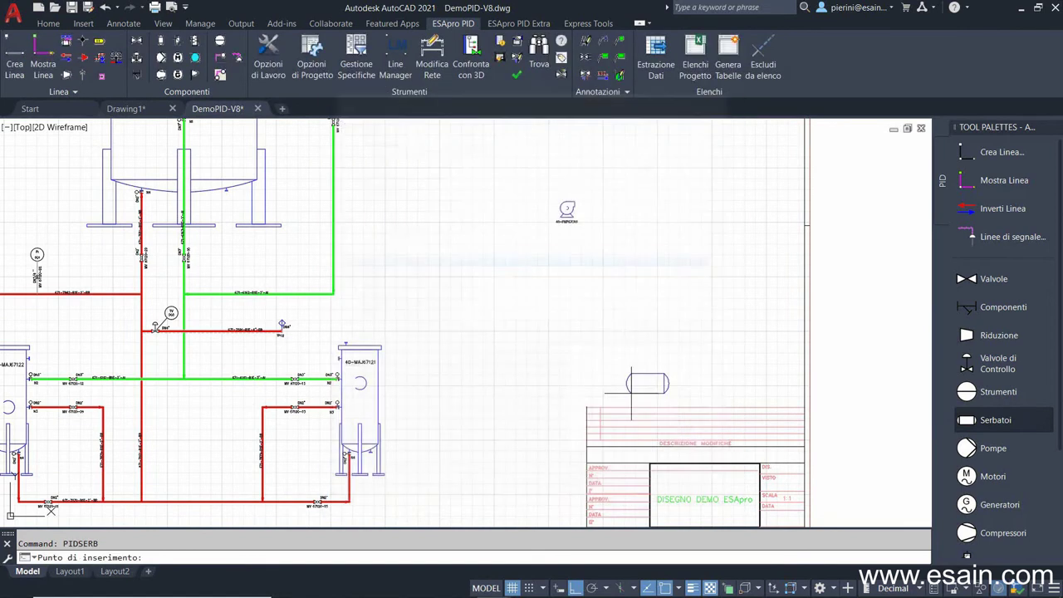
{"action": "left_click", "coordinate": [494, 482]}
Step: Place tank TK-001 and fill in its Sigla, manufacturer and model (WERWER) fields
{"action": "left_click", "coordinate": [652, 340]}
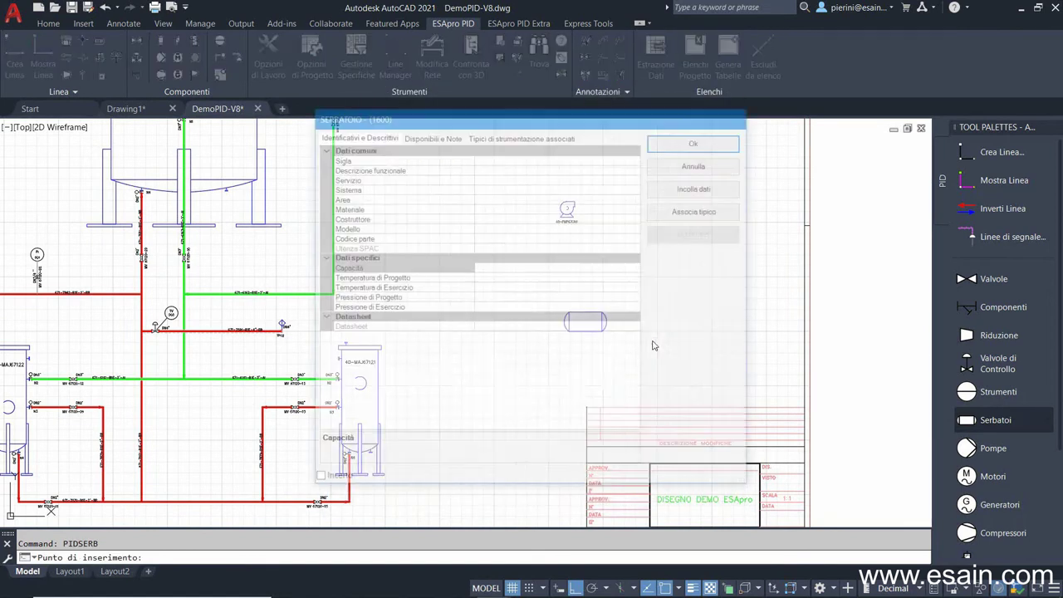
{"action": "left_click", "coordinate": [496, 157]}
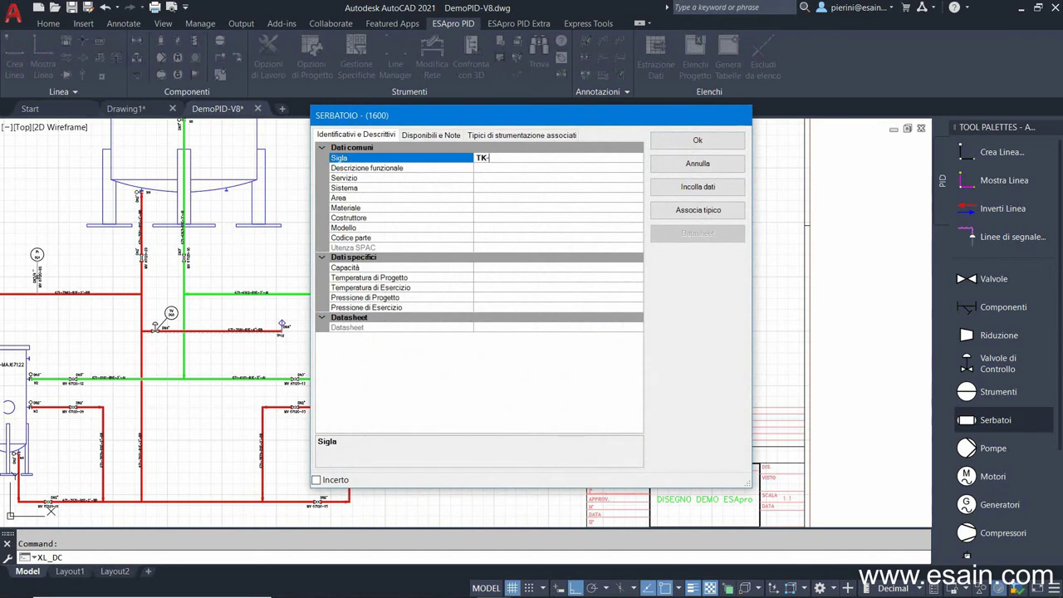
{"action": "left_click", "coordinate": [485, 217]}
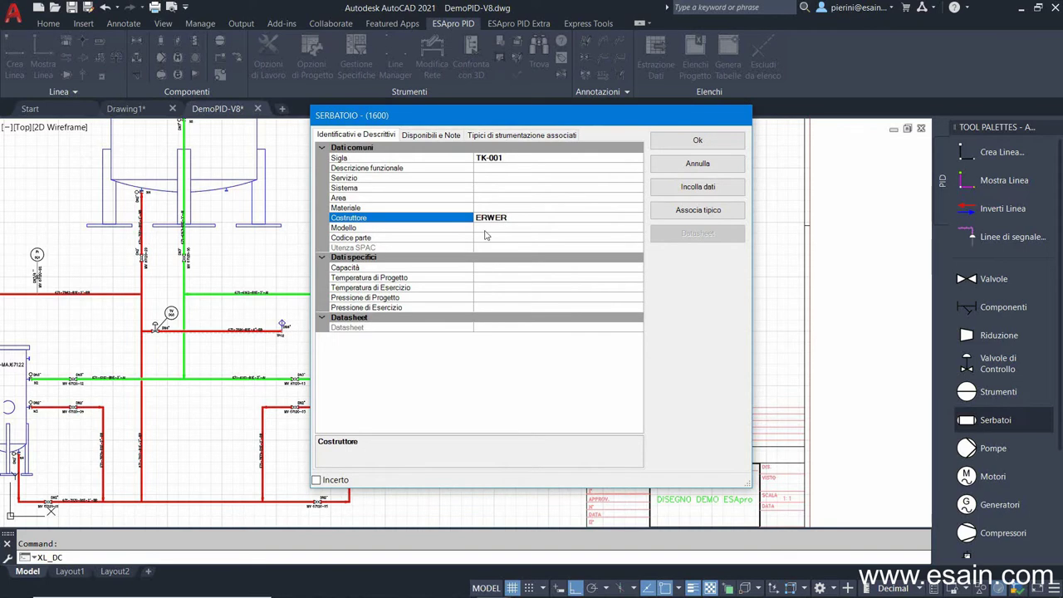
{"action": "left_click", "coordinate": [483, 229]}
{"action": "type", "text": "WERWER"}
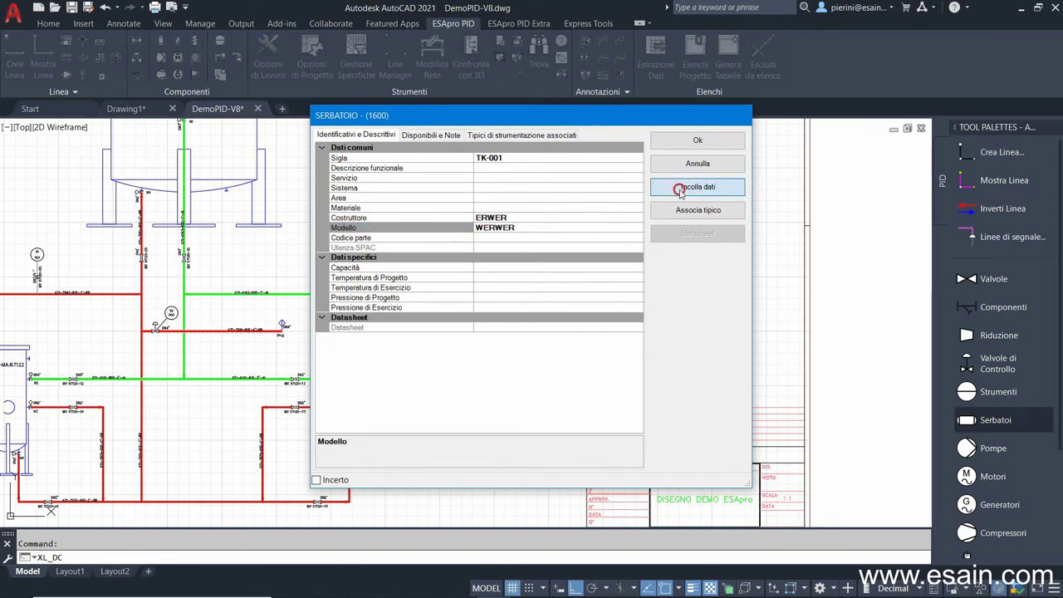
Step: Paste the SERBATOIO DI STOCCAGGIO register row (CD 30, 3000 LT, 200 °C, 20 BAR) and confirm
{"action": "left_click", "coordinate": [679, 187]}
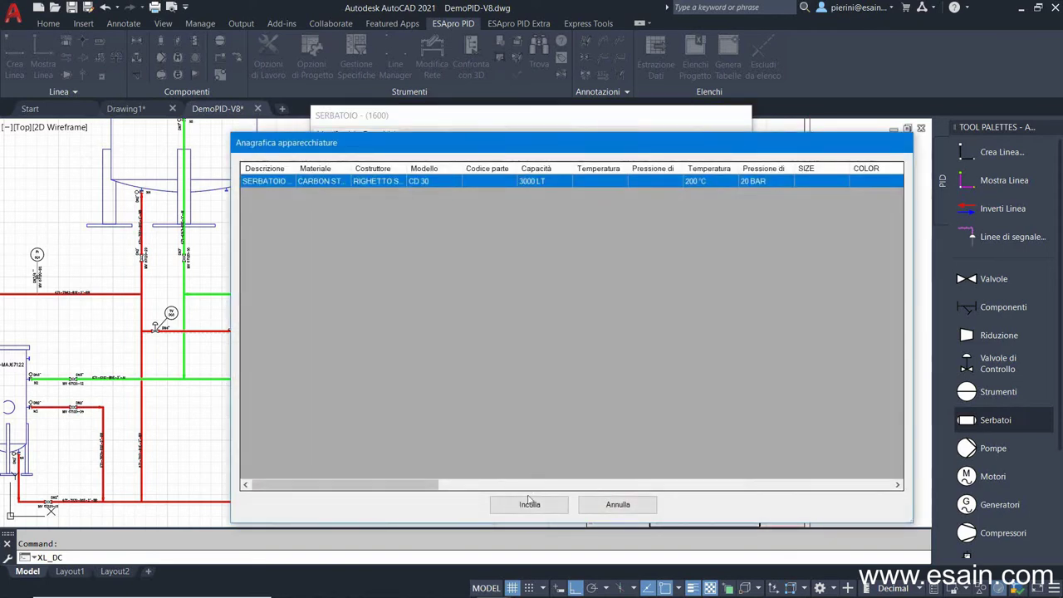
{"action": "left_click", "coordinate": [528, 504]}
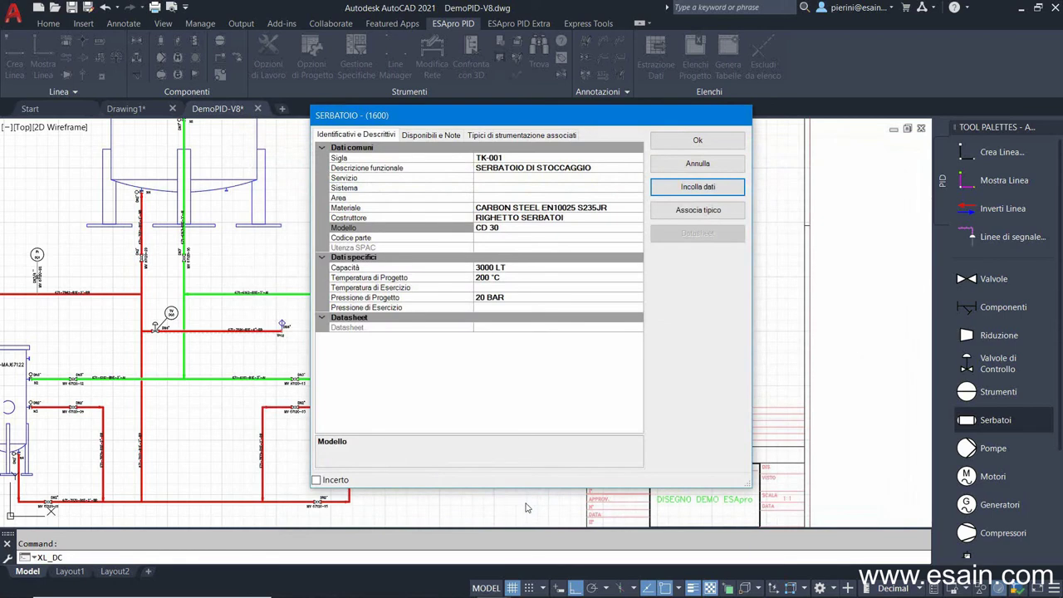
{"action": "left_click", "coordinate": [520, 238]}
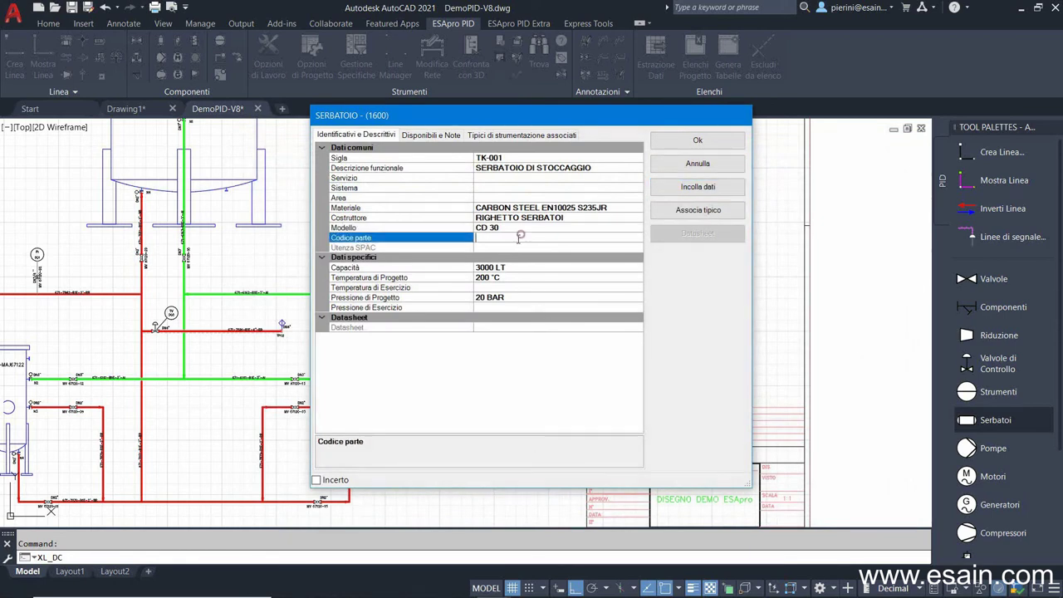
{"action": "left_click", "coordinate": [690, 141]}
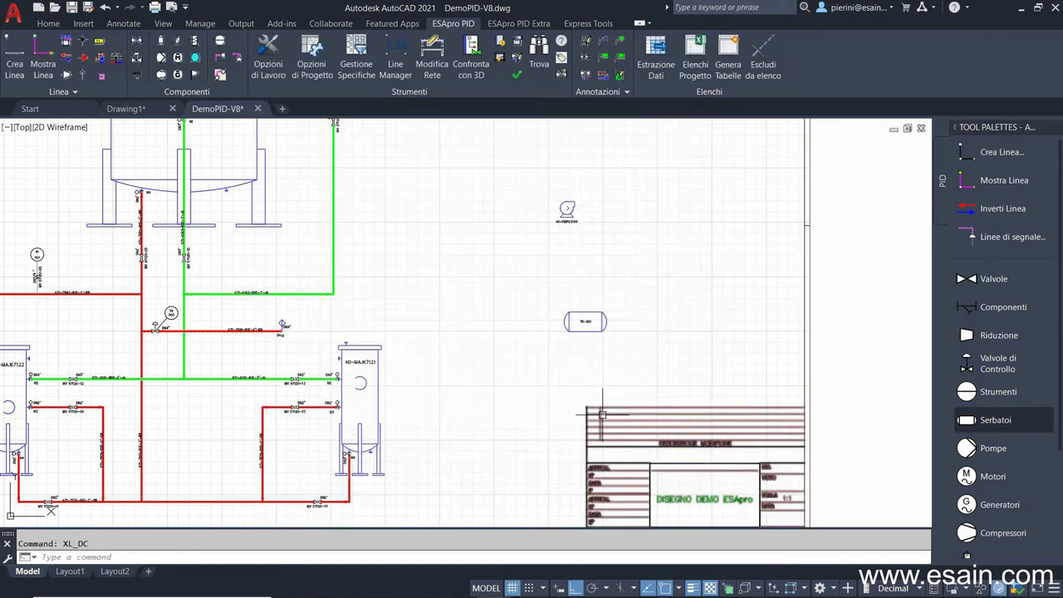
Step: Place tank TK-001 on the drawing, abandoning an attempted stretch of its outline
{"action": "left_click", "coordinate": [603, 330]}
{"action": "scroll", "coordinate": [612, 347], "scroll_direction": "up", "scroll_amount": 5}
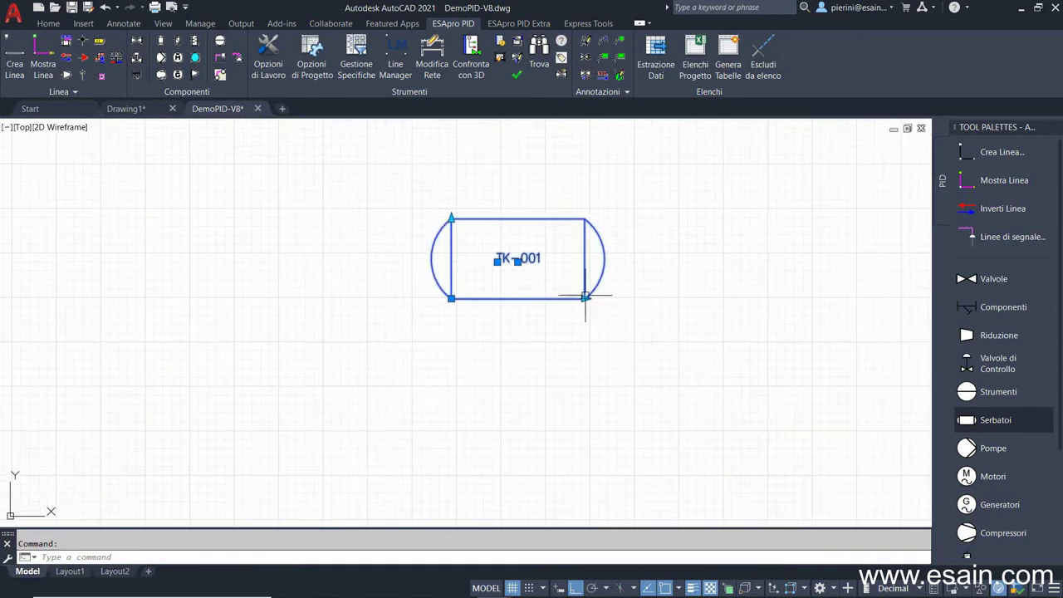
{"action": "left_click", "coordinate": [586, 298]}
{"action": "left_click", "coordinate": [686, 322]}
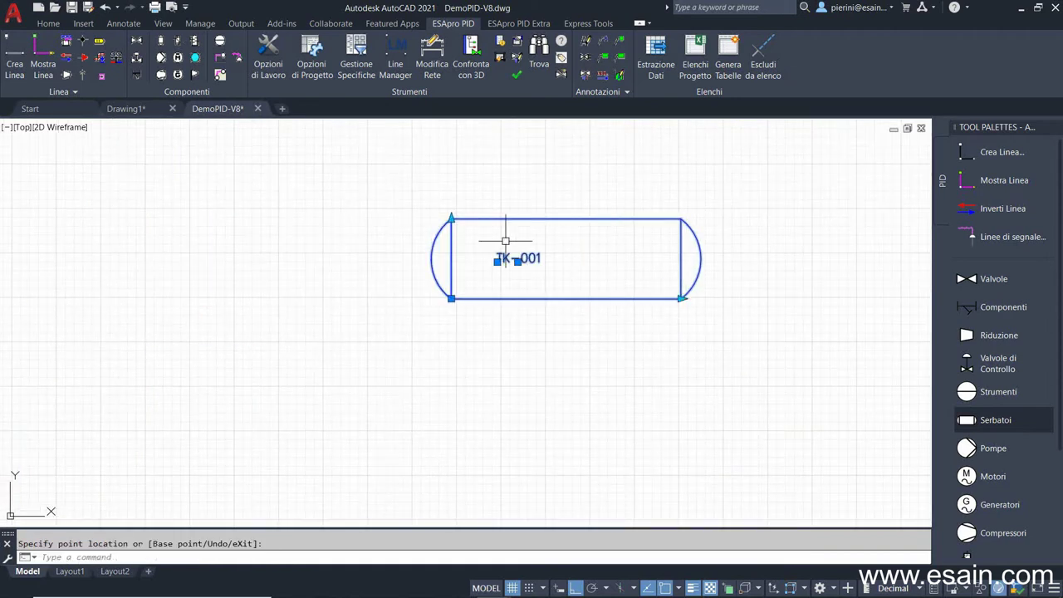
{"action": "left_click", "coordinate": [452, 219]}
{"action": "key", "text": "Escape"}
{"action": "scroll", "coordinate": [449, 218], "scroll_direction": "down", "scroll_amount": 5}
{"action": "middle_click_drag", "start_coordinate": [448, 218], "coordinate": [432, 307]}
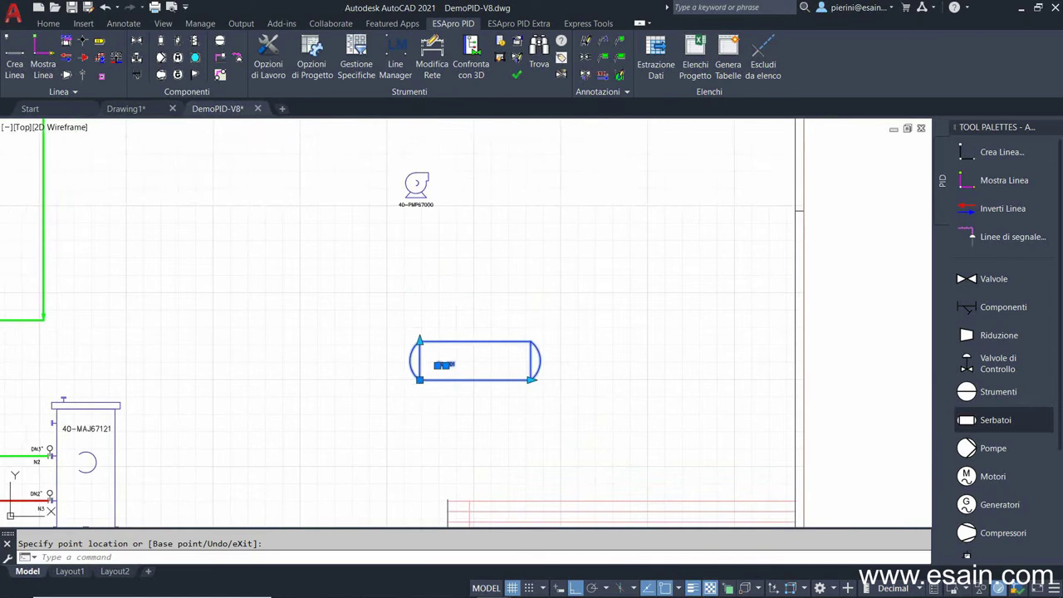
Step: Insert data tables beside tank TK-001 and above pump 40-PMP67000
{"action": "key", "text": "Escape"}
{"action": "middle_click_drag", "start_coordinate": [477, 269], "coordinate": [516, 327]}
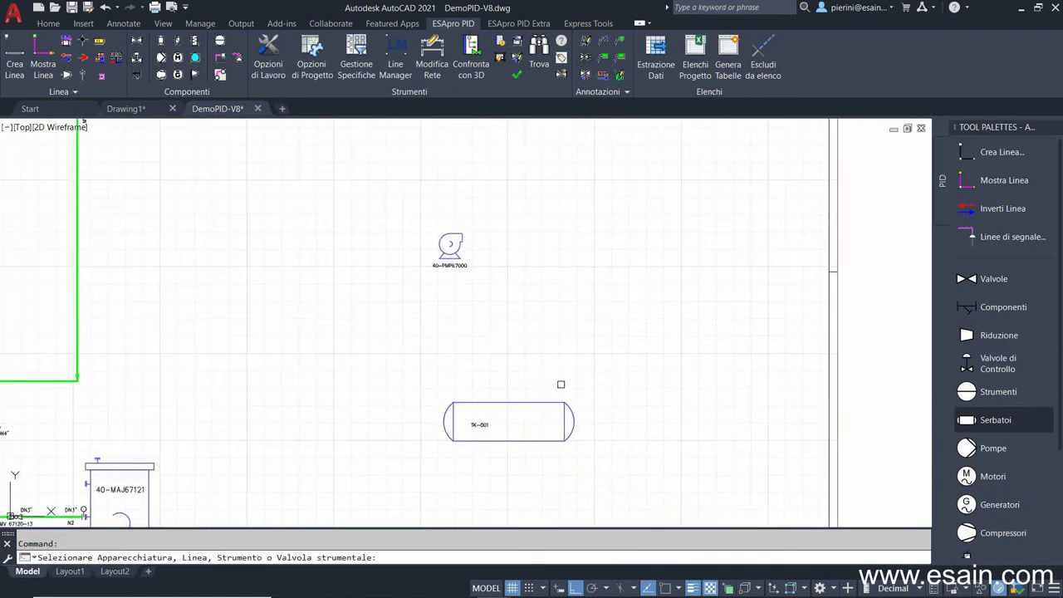
{"action": "left_click", "coordinate": [565, 402]}
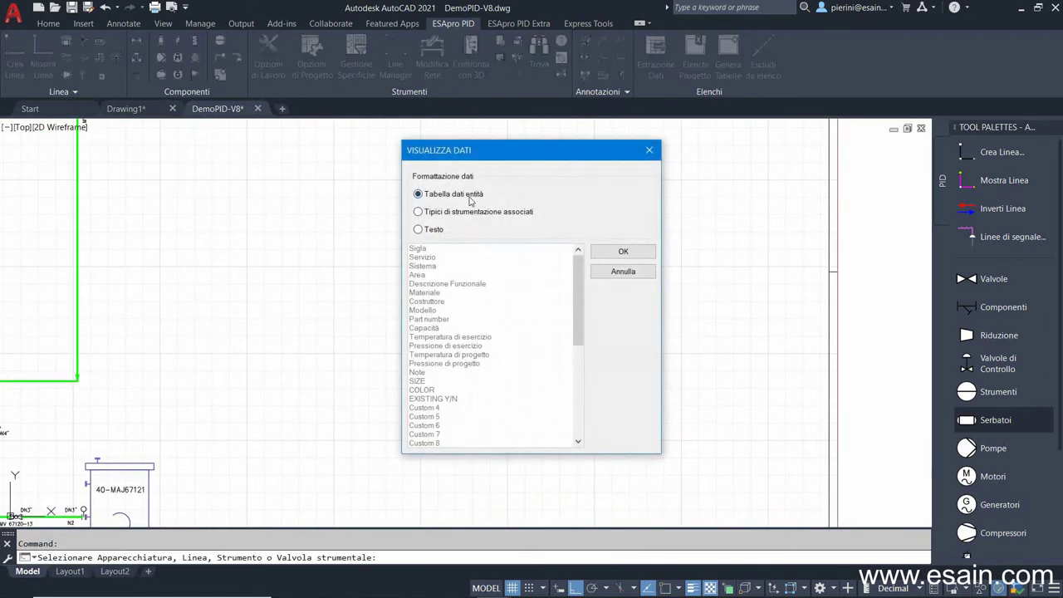
{"action": "left_click", "coordinate": [624, 251]}
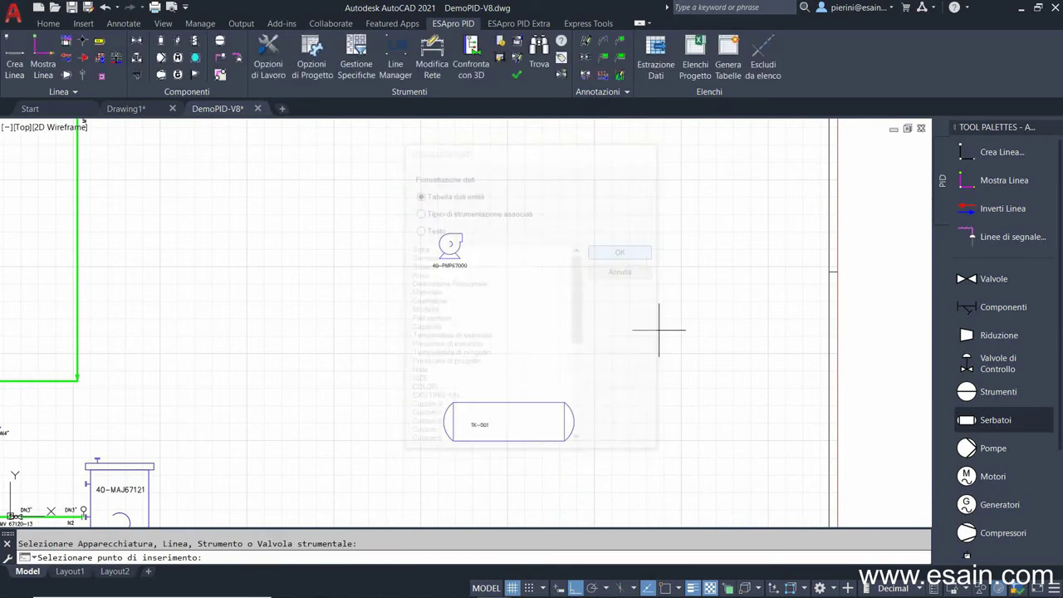
{"action": "left_click", "coordinate": [606, 311]}
{"action": "scroll", "coordinate": [398, 246], "scroll_direction": "up", "scroll_amount": 1}
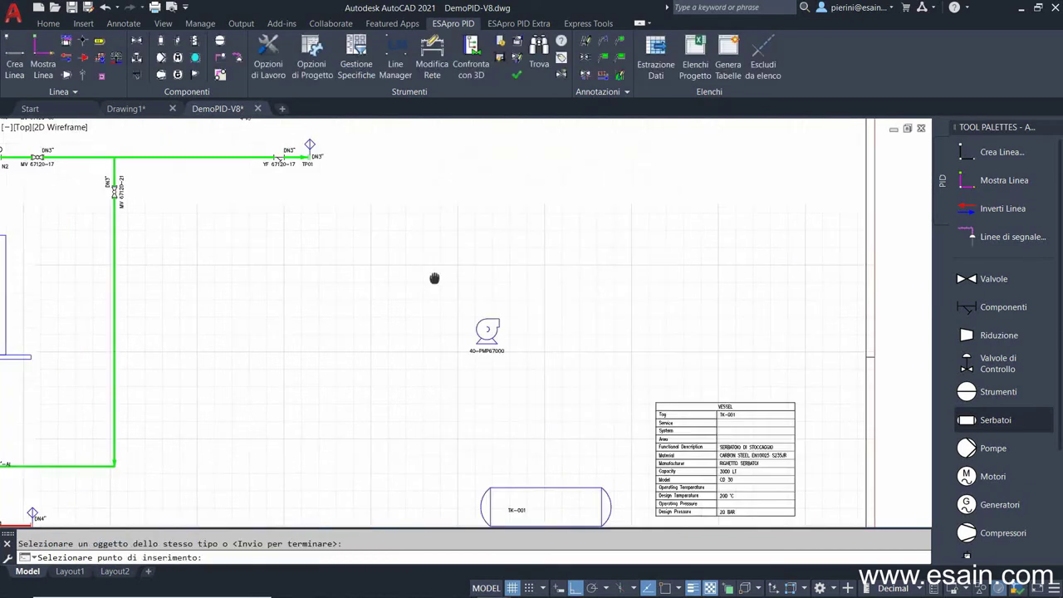
{"action": "left_click", "coordinate": [397, 246]}
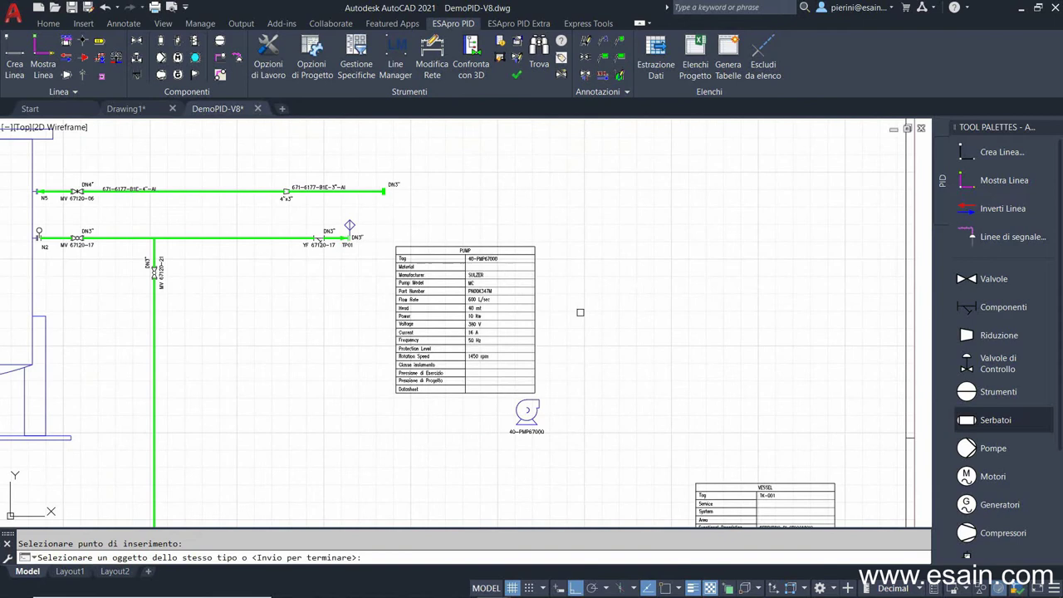
{"action": "key", "text": "Return"}
Step: Move the pump 40-PMP67000 data table to a new position near the pump
{"action": "key", "text": "Return"}
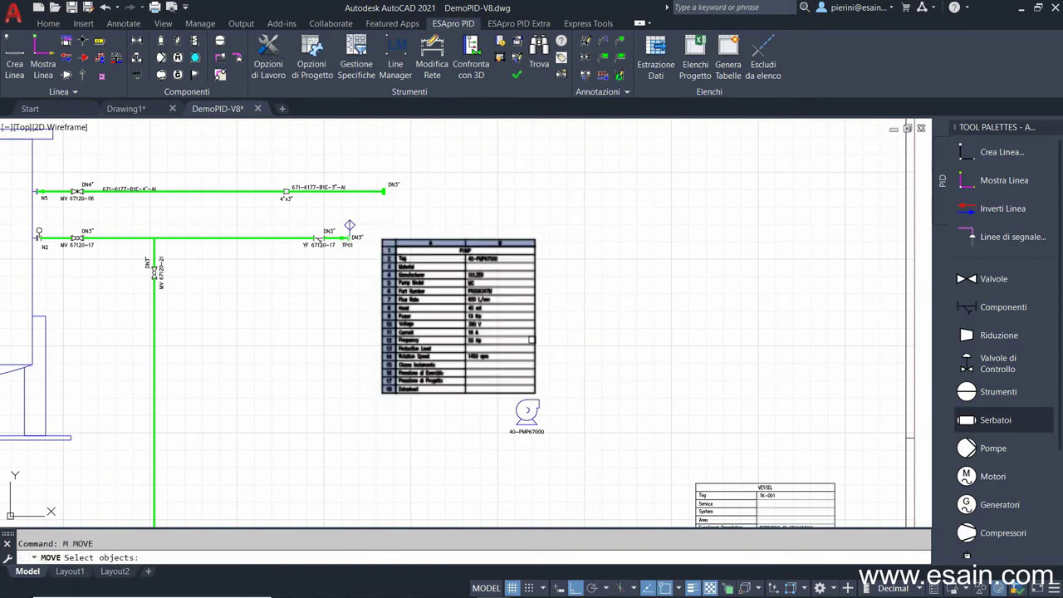
{"action": "left_click", "coordinate": [532, 344]}
{"action": "key", "text": "Return"}
{"action": "left_click", "coordinate": [577, 340]}
{"action": "left_click", "coordinate": [511, 316]}
{"action": "key", "text": "Return"}
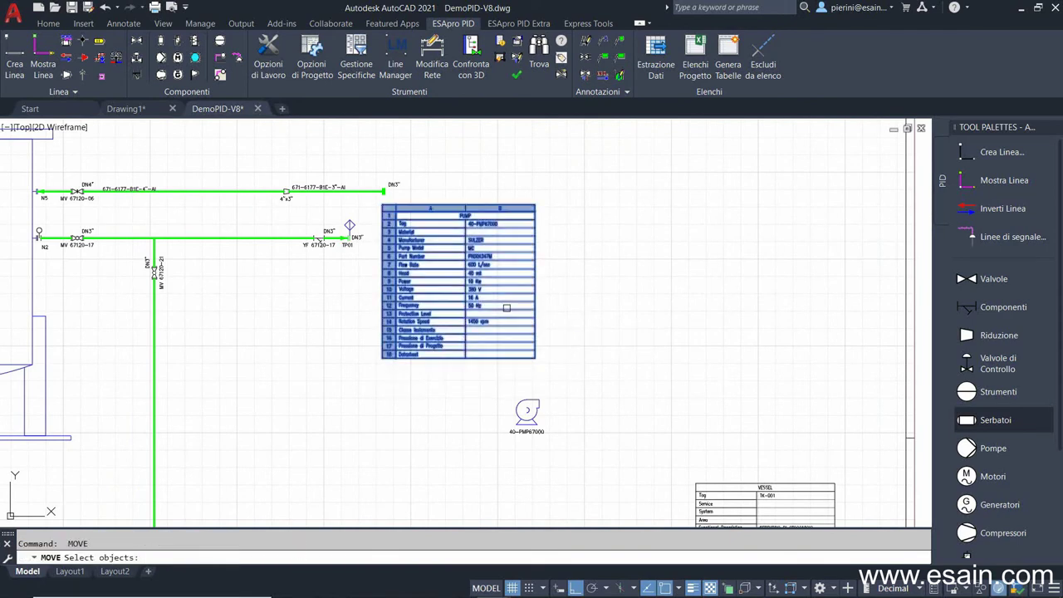
{"action": "left_click", "coordinate": [511, 315]}
{"action": "key", "text": "Return"}
{"action": "left_click", "coordinate": [550, 306]}
{"action": "mouse_move", "coordinate": [565, 428]}
{"action": "middle_mouse_down"}
{"action": "mouse_move", "coordinate": [541, 339]}
{"action": "mouse_move", "coordinate": [486, 269]}
{"action": "middle_mouse_up"}
{"action": "scroll", "coordinate": [537, 330], "scroll_direction": "up", "scroll_amount": 4}
{"action": "scroll", "coordinate": [504, 298], "scroll_direction": "up", "scroll_amount": 1}
{"action": "key", "text": "Escape"}
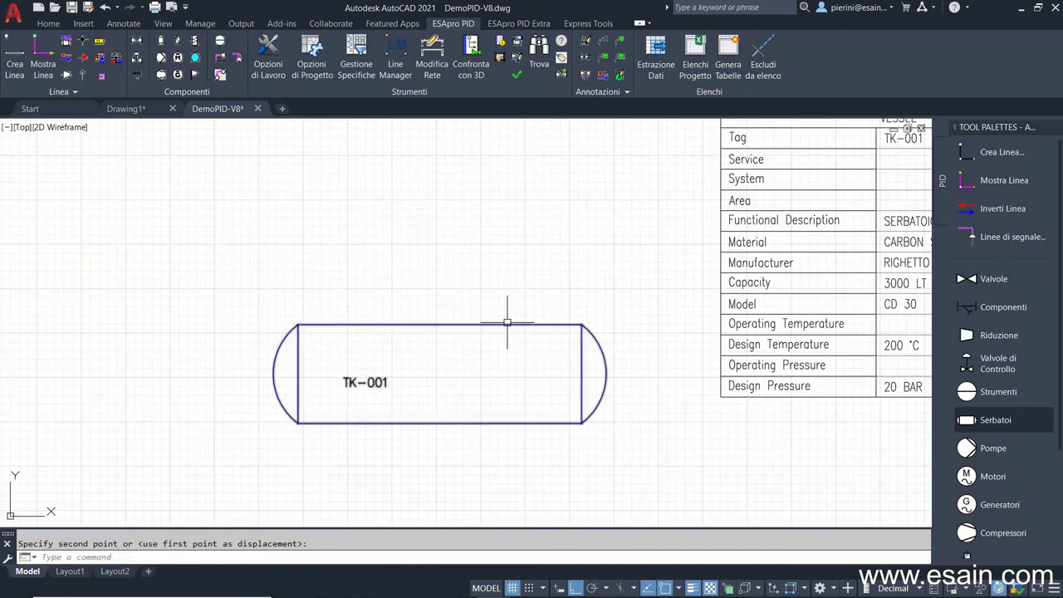
Step: Change tank TK-001's Servizio to STOCCAGGIO and check its updated data table
{"action": "double_click", "coordinate": [504, 314]}
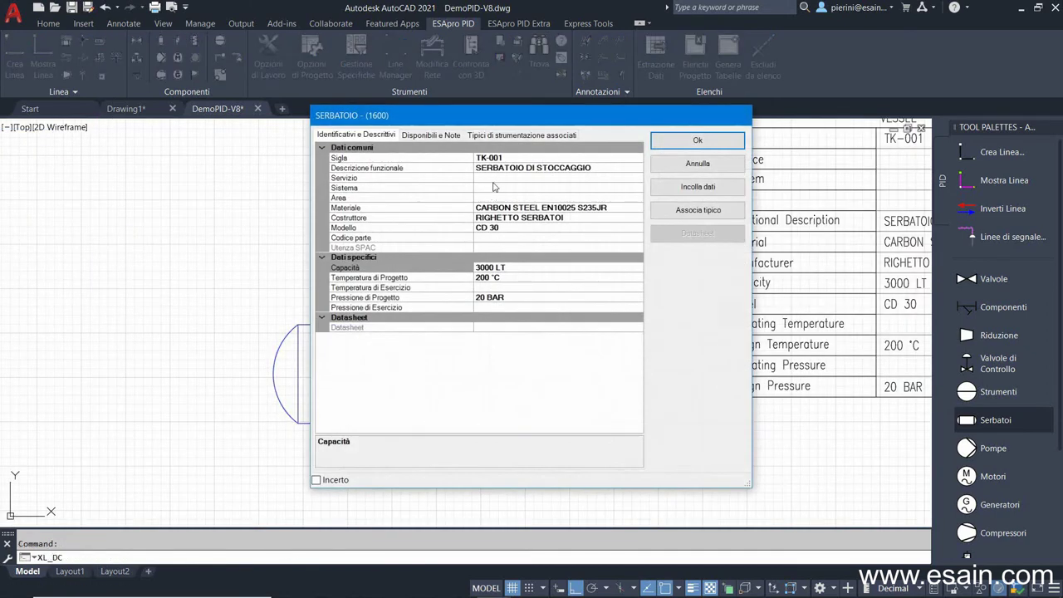
{"action": "left_click", "coordinate": [492, 181]}
{"action": "left_click", "coordinate": [637, 178]}
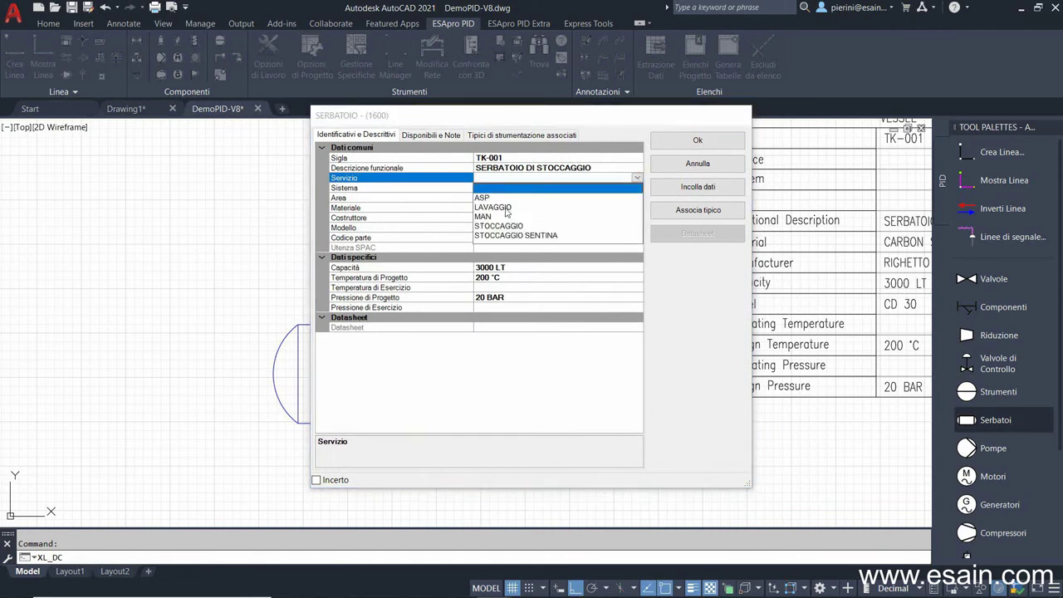
{"action": "left_click", "coordinate": [504, 226]}
{"action": "left_click", "coordinate": [692, 140]}
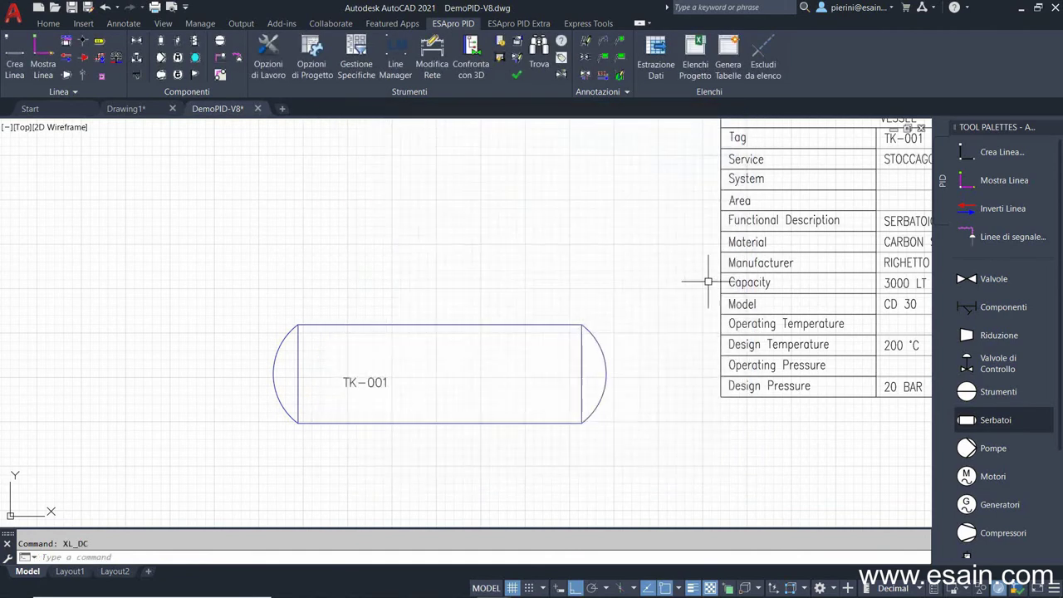
{"action": "mouse_move", "coordinate": [707, 280]}
{"action": "middle_mouse_down"}
{"action": "mouse_move", "coordinate": [561, 293]}
{"action": "mouse_move", "coordinate": [416, 339]}
{"action": "mouse_move", "coordinate": [548, 301]}
{"action": "mouse_move", "coordinate": [543, 294]}
{"action": "middle_mouse_up"}
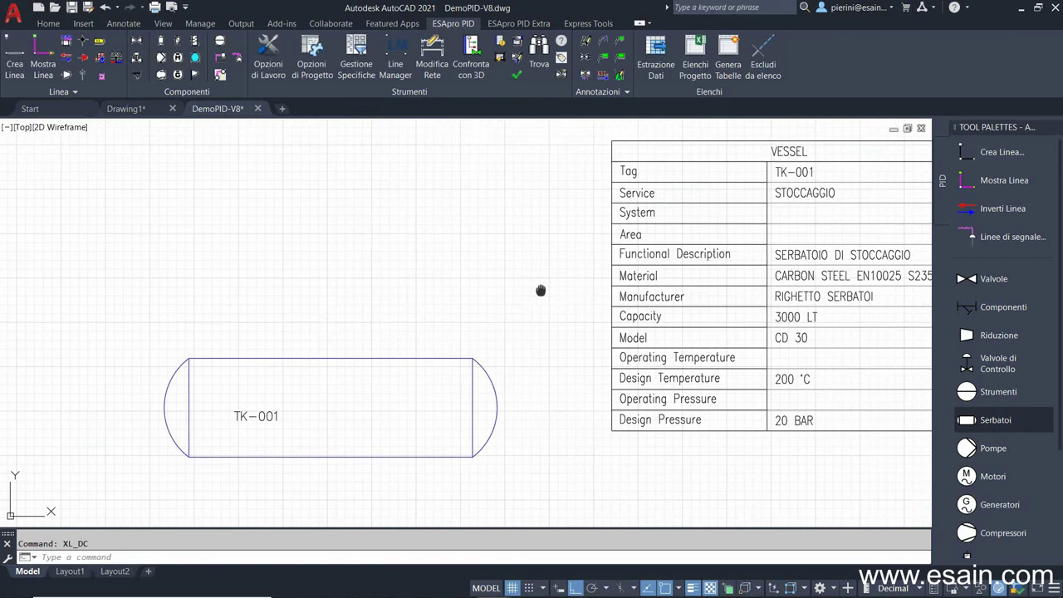
{"action": "scroll", "coordinate": [544, 294], "scroll_direction": "down", "scroll_amount": 4}
{"action": "middle_click", "coordinate": [519, 311]}
{"action": "middle_click", "coordinate": [519, 311]}
{"action": "scroll", "coordinate": [520, 311], "scroll_direction": "up", "scroll_amount": 5}
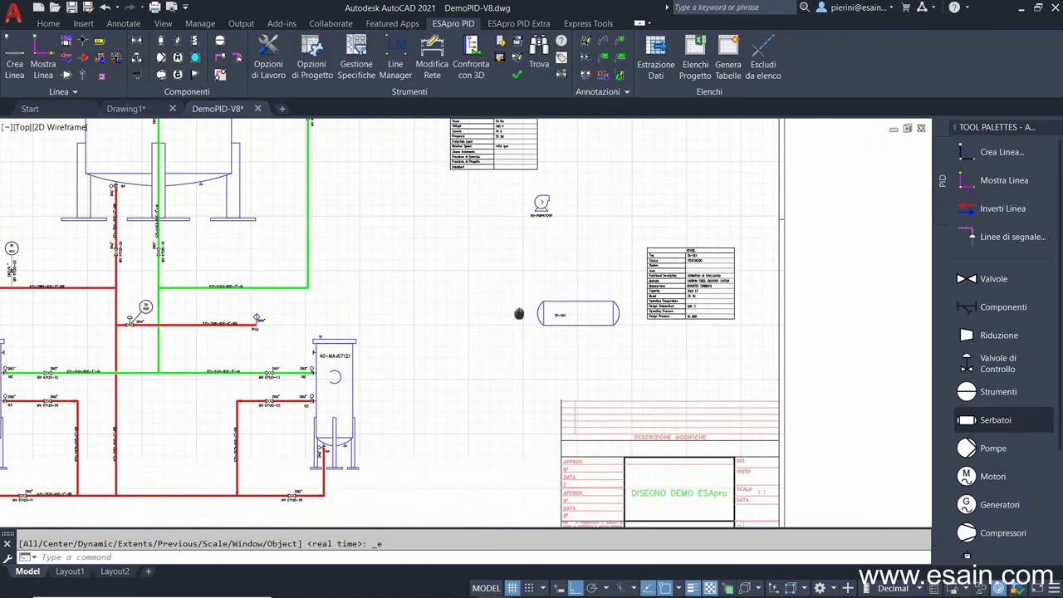
{"action": "scroll", "coordinate": [519, 312], "scroll_direction": "up", "scroll_amount": 2}
{"action": "middle_click_drag", "start_coordinate": [519, 311], "coordinate": [513, 331]}
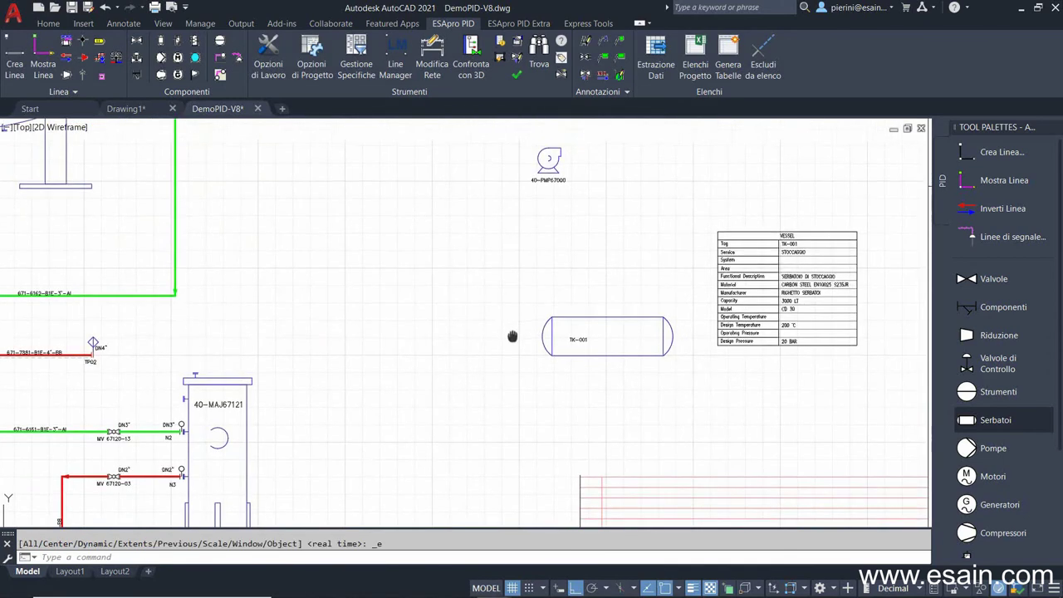
Step: Start a new line in unit 671 and select line number 9700
{"action": "left_click", "coordinate": [1001, 152]}
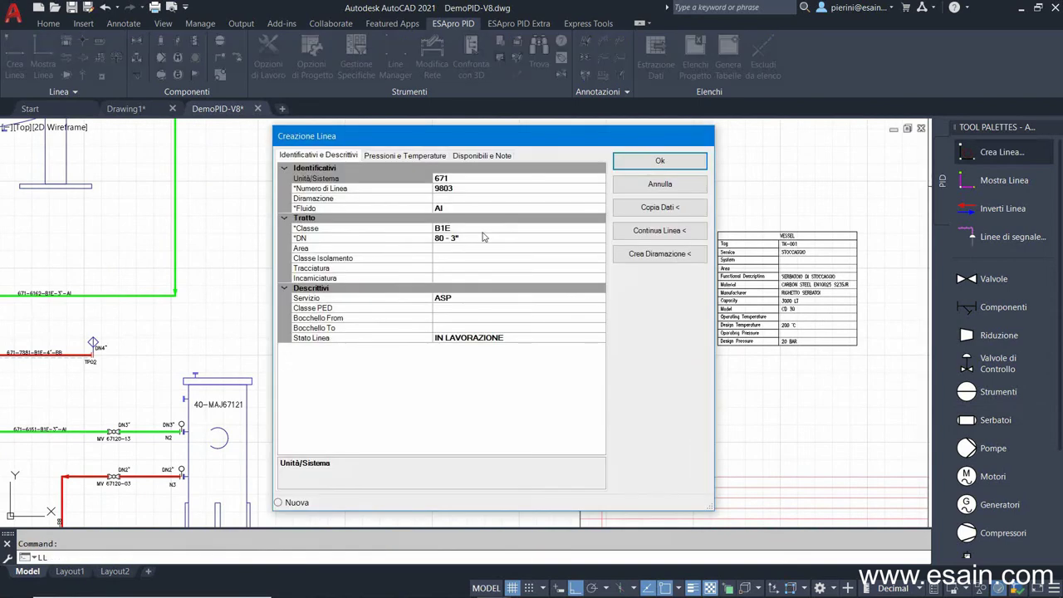
{"action": "left_click", "coordinate": [462, 179]}
{"action": "left_click", "coordinate": [456, 188]}
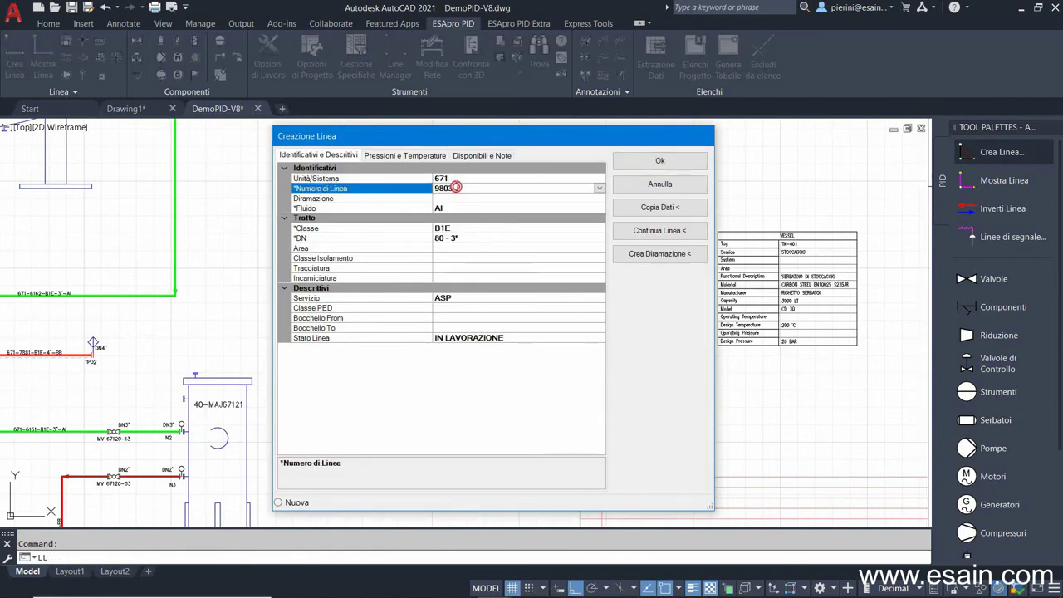
{"action": "left_click", "coordinate": [599, 188]}
{"action": "left_click", "coordinate": [454, 285]}
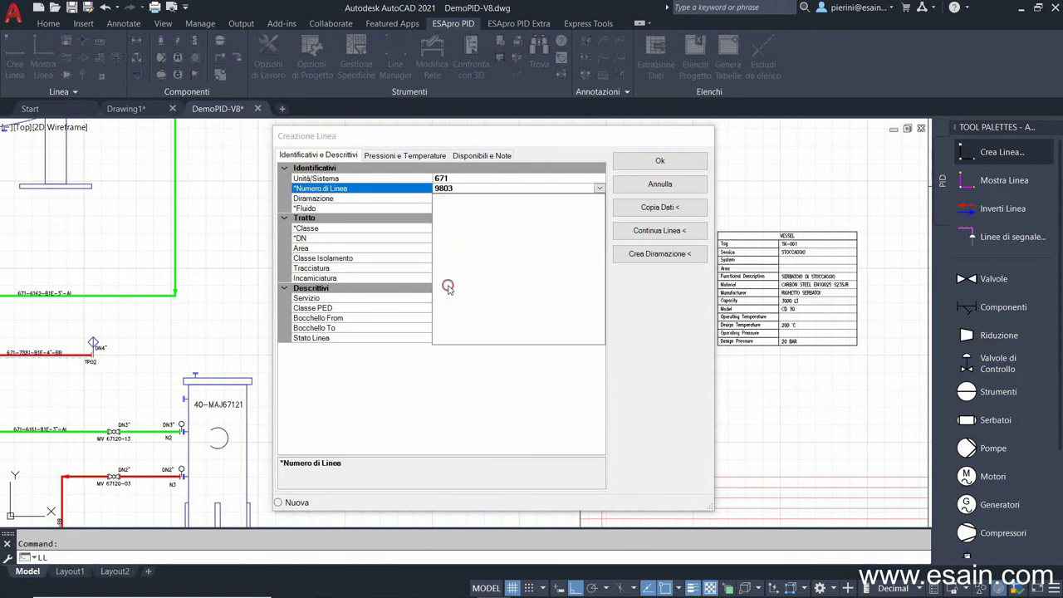
Step: Keep class B1E and DN 100 - 4", review the 40 BAR design pressure, and confirm
{"action": "left_click", "coordinate": [456, 228]}
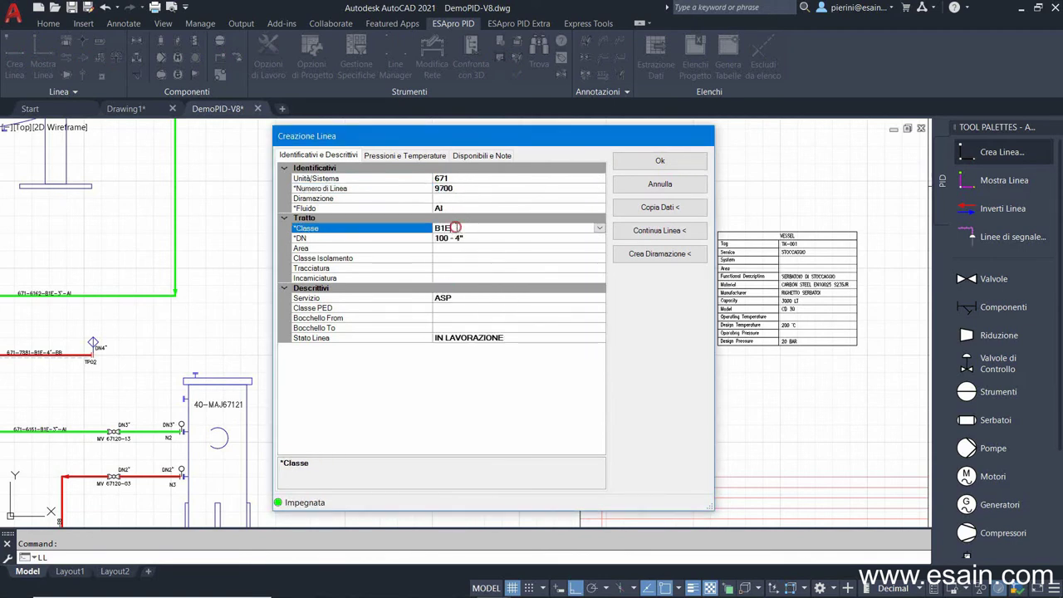
{"action": "left_click", "coordinate": [466, 238]}
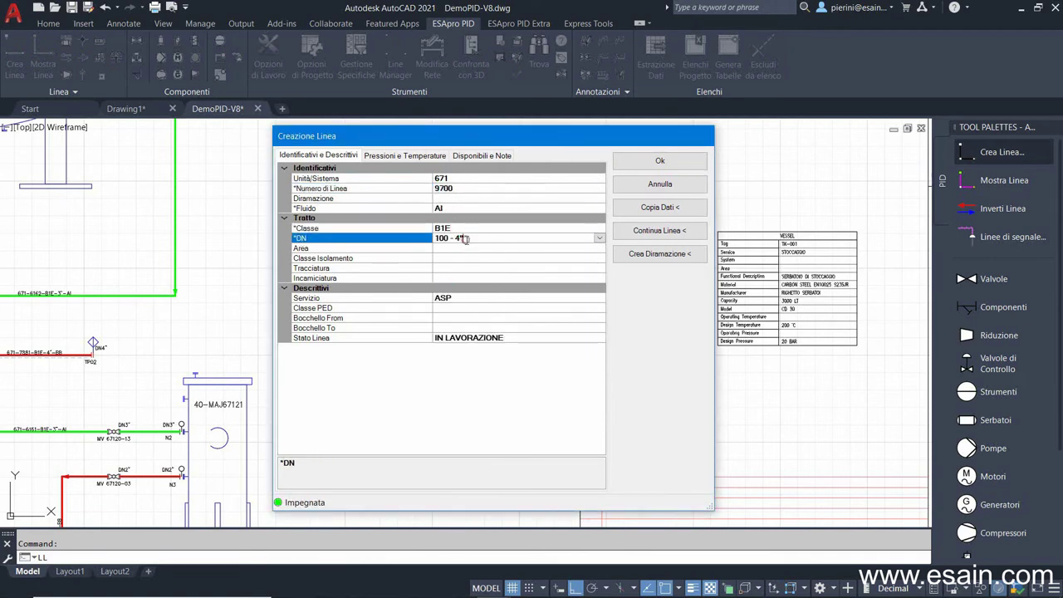
{"action": "left_click", "coordinate": [599, 238]}
{"action": "left_click", "coordinate": [599, 238]}
{"action": "left_click", "coordinate": [404, 157]}
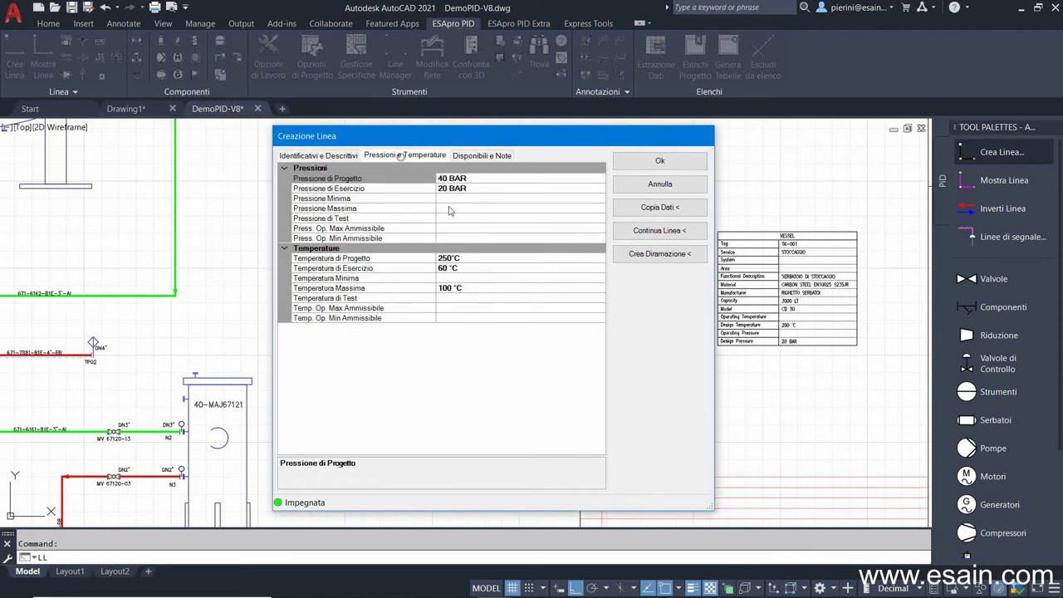
{"action": "left_click", "coordinate": [473, 178]}
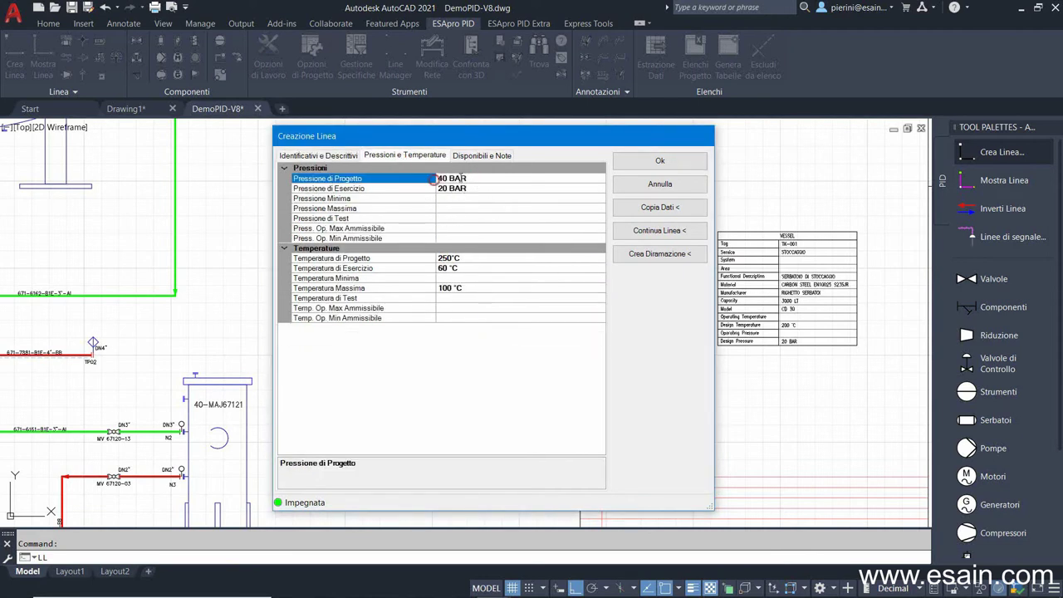
{"action": "left_click", "coordinate": [476, 190]}
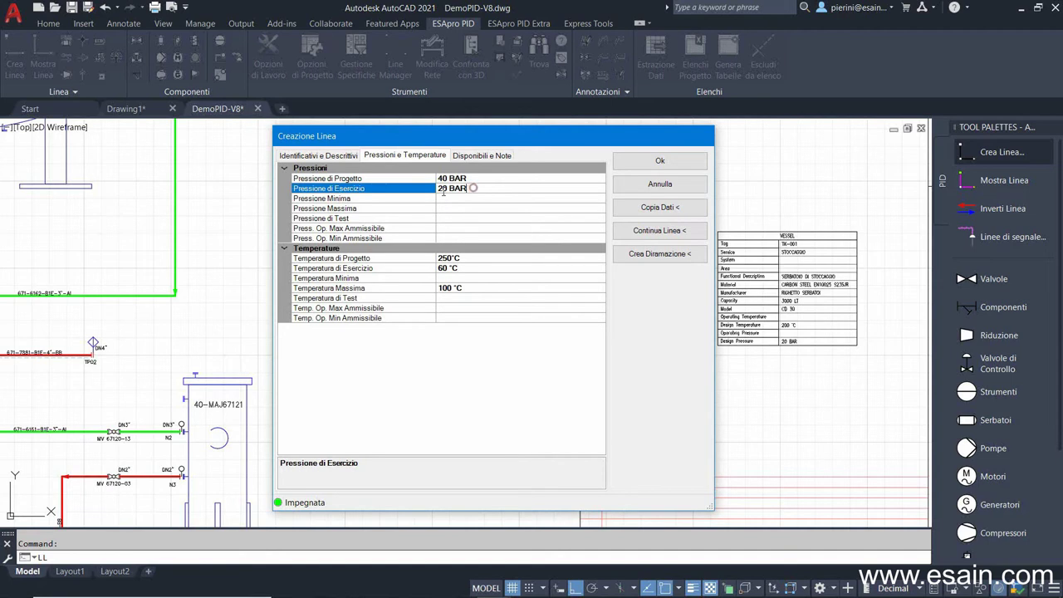
{"action": "left_click", "coordinate": [646, 162]}
Step: Draw line 671-9700 from vessel 40-MAJ67121 up toward pump 40-PMP67000
{"action": "left_click", "coordinate": [249, 403]}
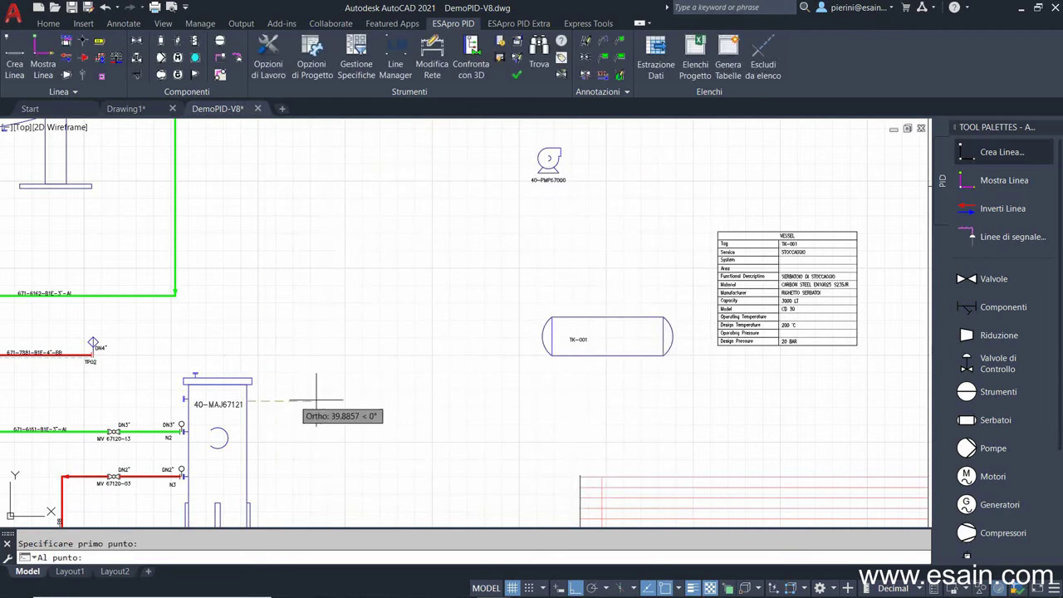
{"action": "left_click", "coordinate": [405, 394]}
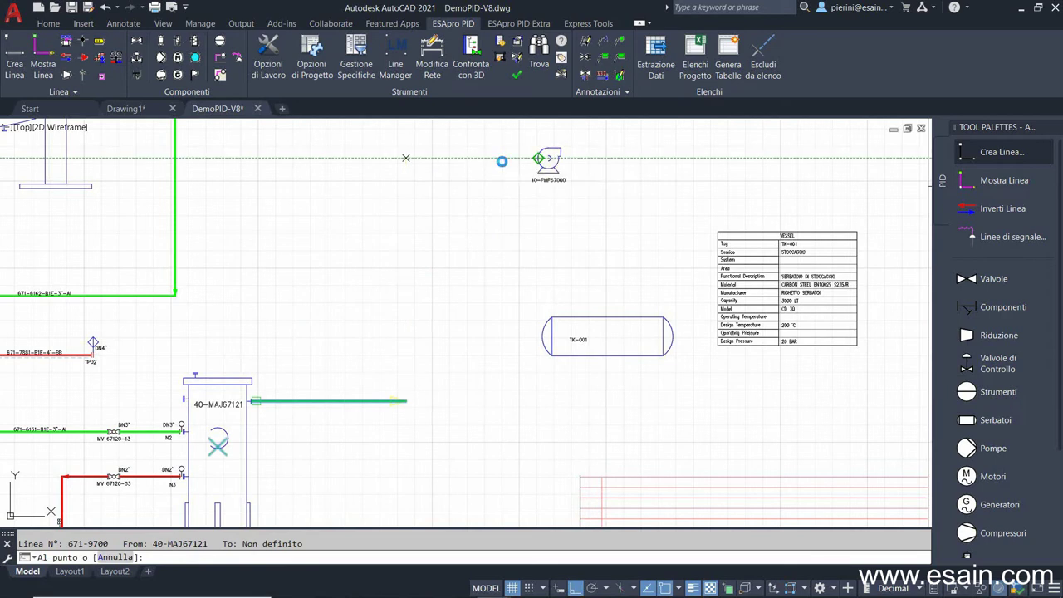
{"action": "left_click", "coordinate": [503, 158]}
{"action": "scroll", "coordinate": [535, 158], "scroll_direction": "up", "scroll_amount": 3}
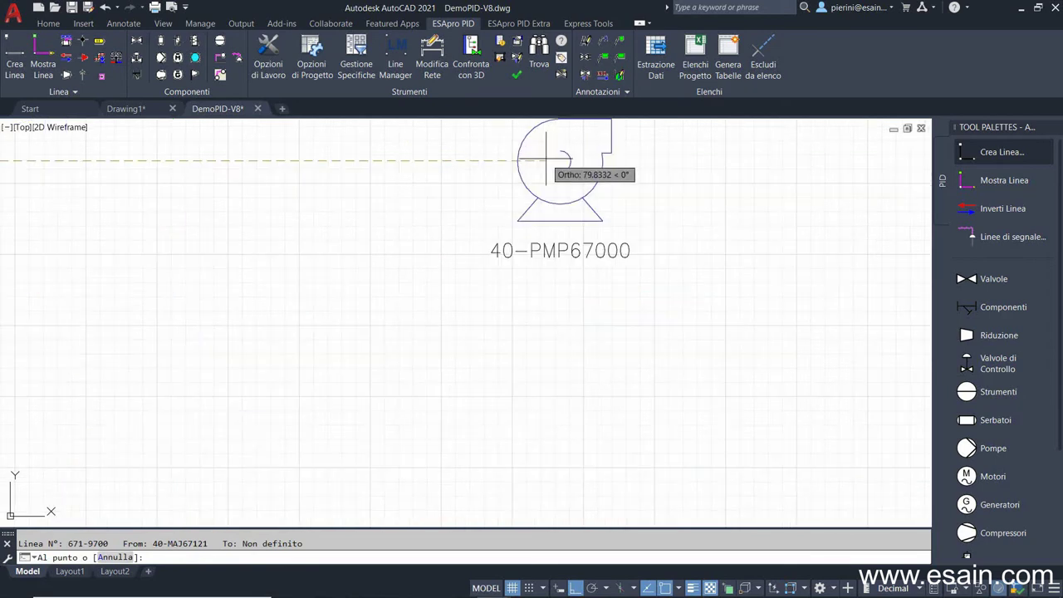
{"action": "left_click", "coordinate": [542, 158]}
{"action": "scroll", "coordinate": [542, 159], "scroll_direction": "down", "scroll_amount": 3}
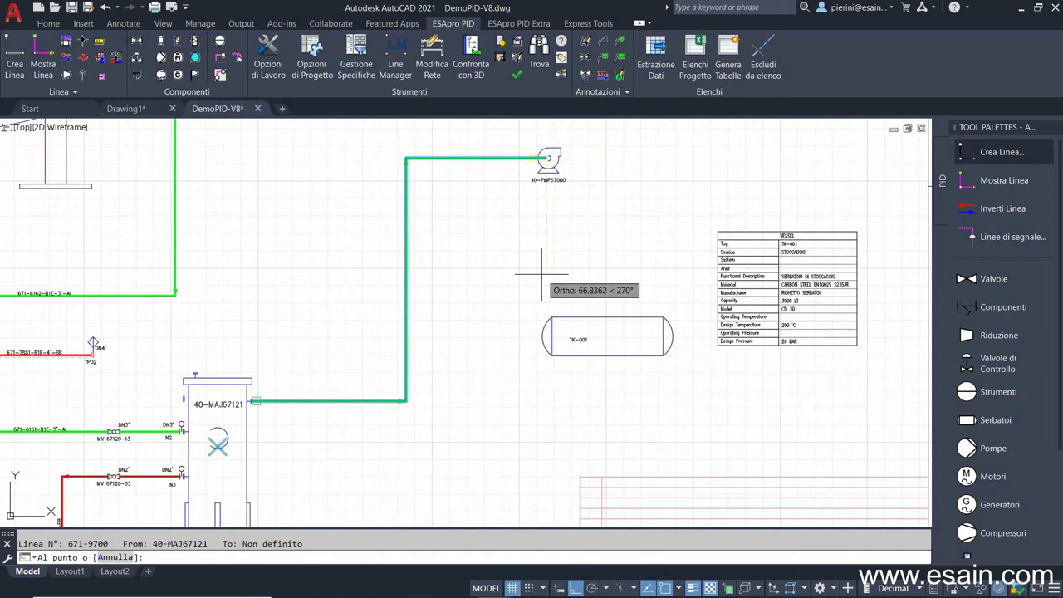
{"action": "right_click", "coordinate": [544, 278]}
{"action": "left_click", "coordinate": [573, 283]}
{"action": "scroll", "coordinate": [548, 174], "scroll_direction": "up", "scroll_amount": 3}
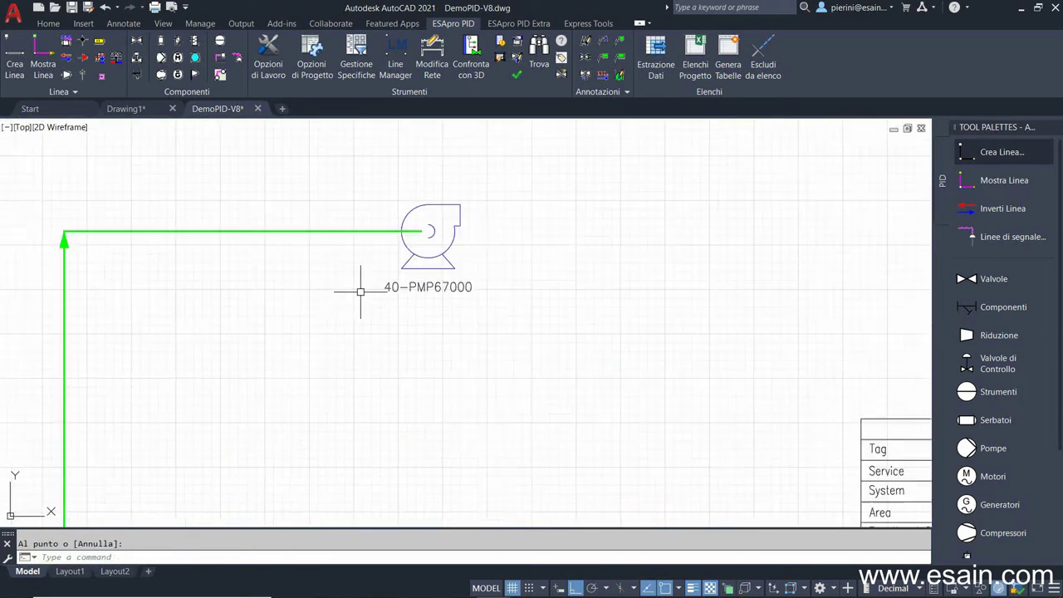
{"action": "middle_click_drag", "start_coordinate": [357, 291], "coordinate": [468, 287]}
Step: Connect the green pipe's end to pump 40-PMP67000
{"action": "left_click", "coordinate": [68, 40]}
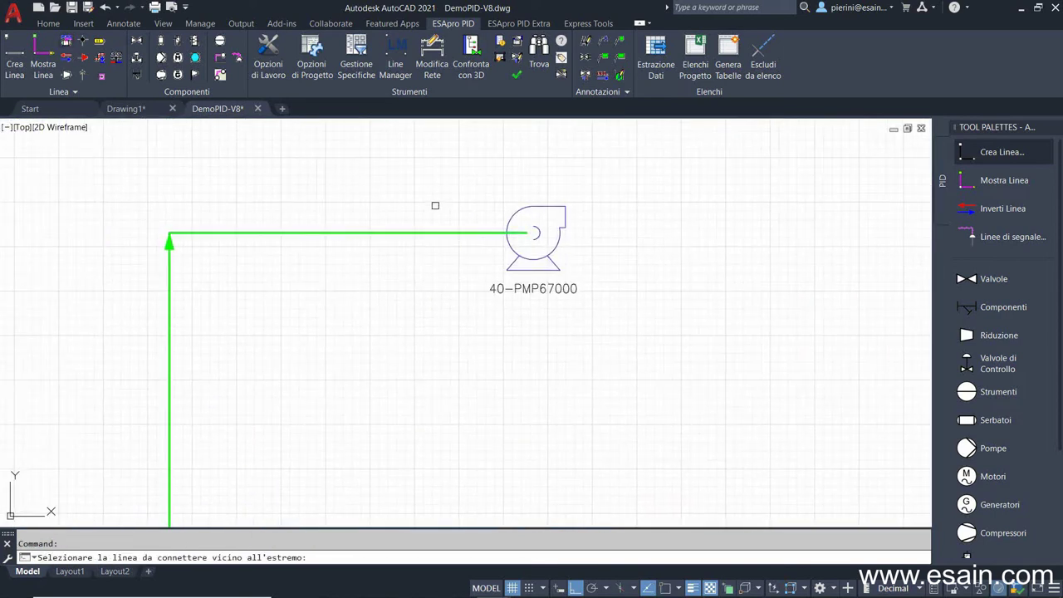
{"action": "left_click", "coordinate": [455, 232]}
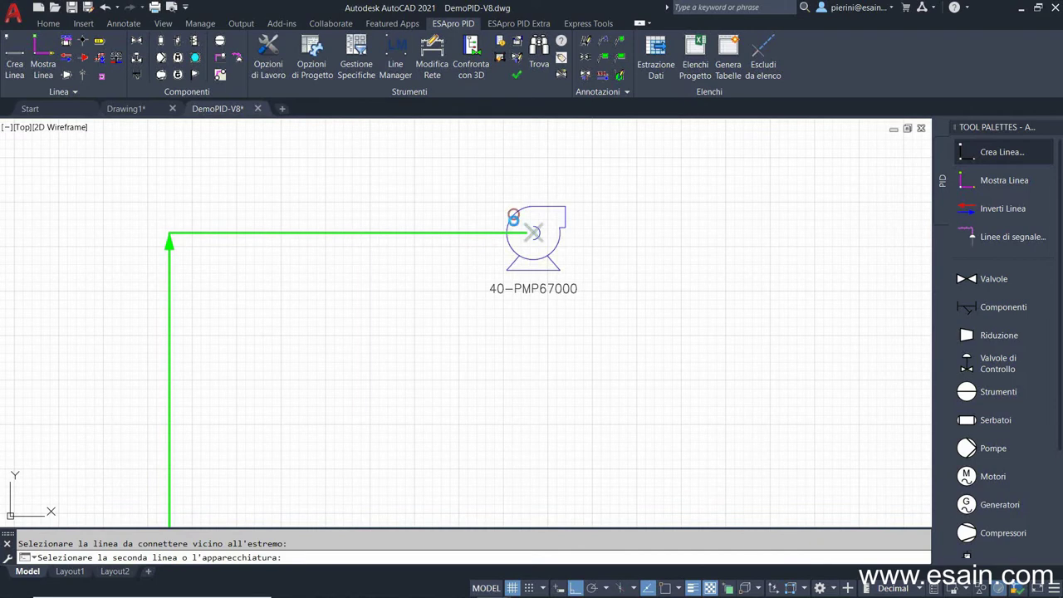
{"action": "left_click", "coordinate": [535, 234]}
{"action": "left_click_drag", "start_coordinate": [308, 544], "coordinate": [63, 539]}
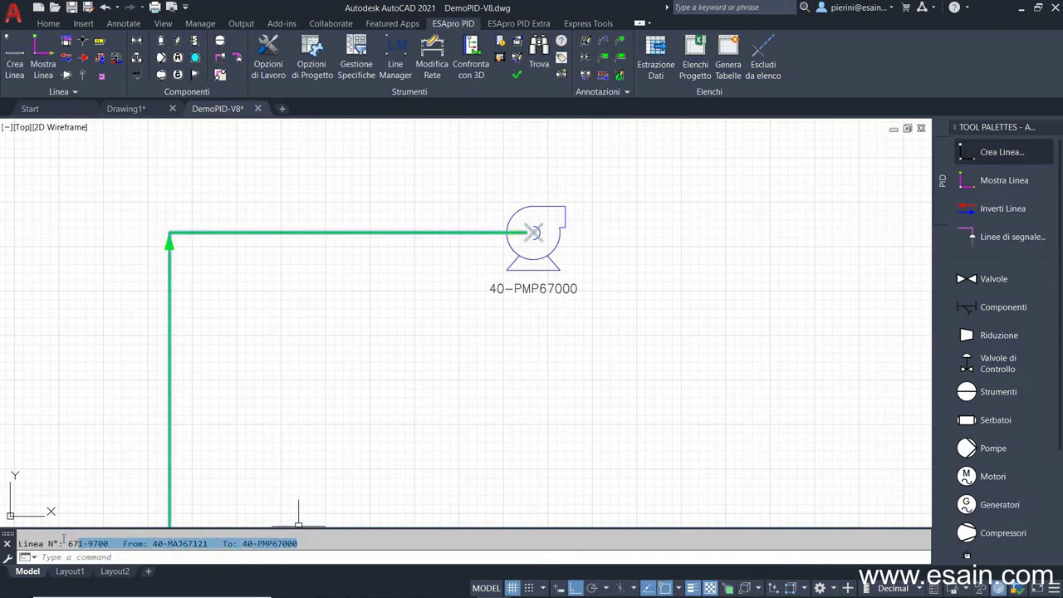
Step: Tag the green pipe with the line code 671-9700-B1E-4"-AI
{"action": "left_click", "coordinate": [606, 77]}
{"action": "left_click", "coordinate": [315, 230]}
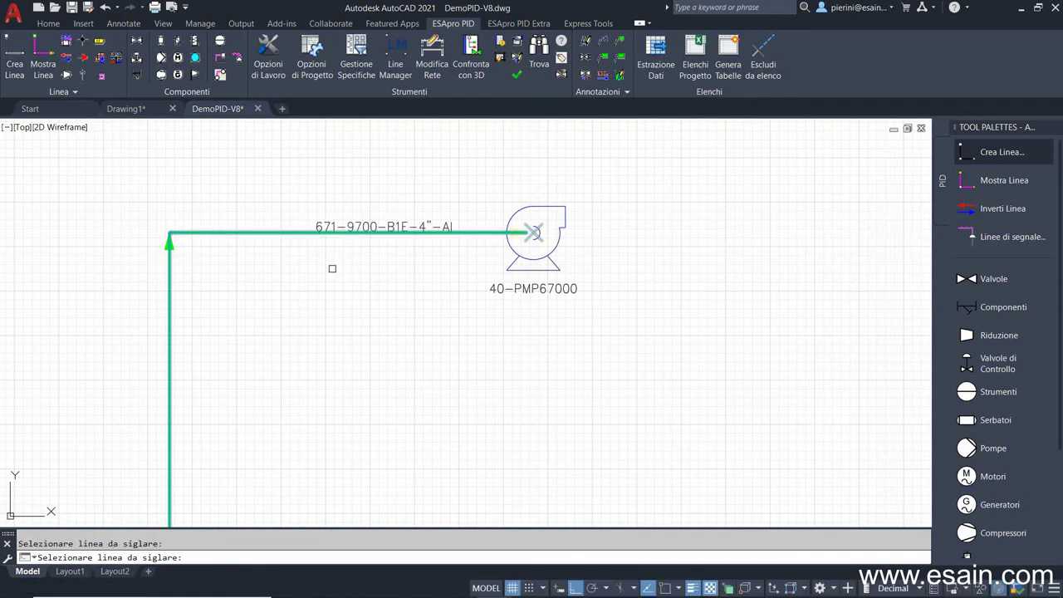
{"action": "scroll", "coordinate": [353, 249], "scroll_direction": "down", "scroll_amount": 4}
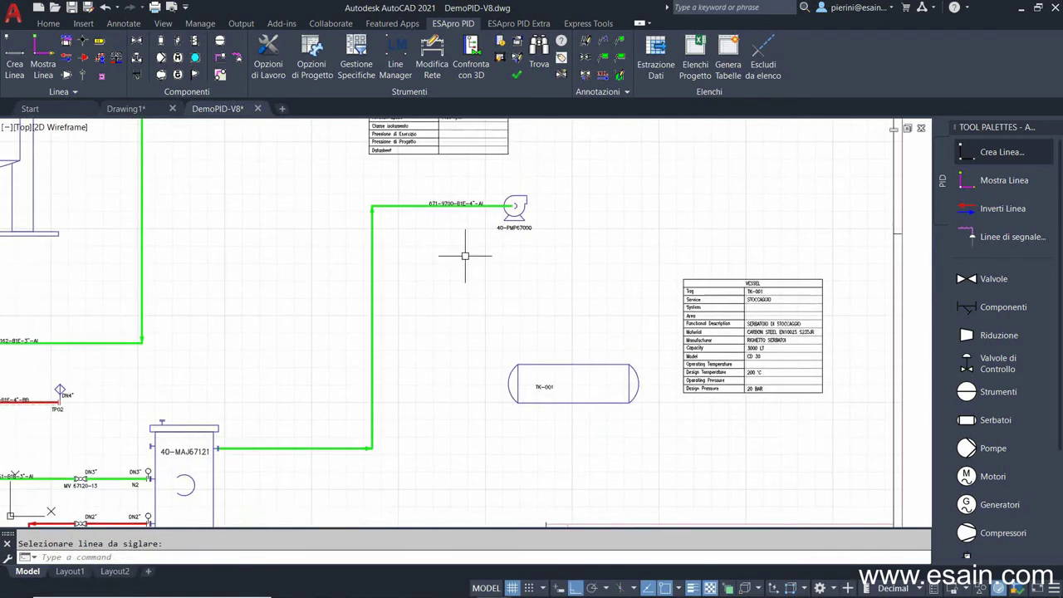
{"action": "scroll", "coordinate": [466, 256], "scroll_direction": "down", "scroll_amount": 2}
{"action": "middle_click_drag", "start_coordinate": [466, 256], "coordinate": [465, 361]}
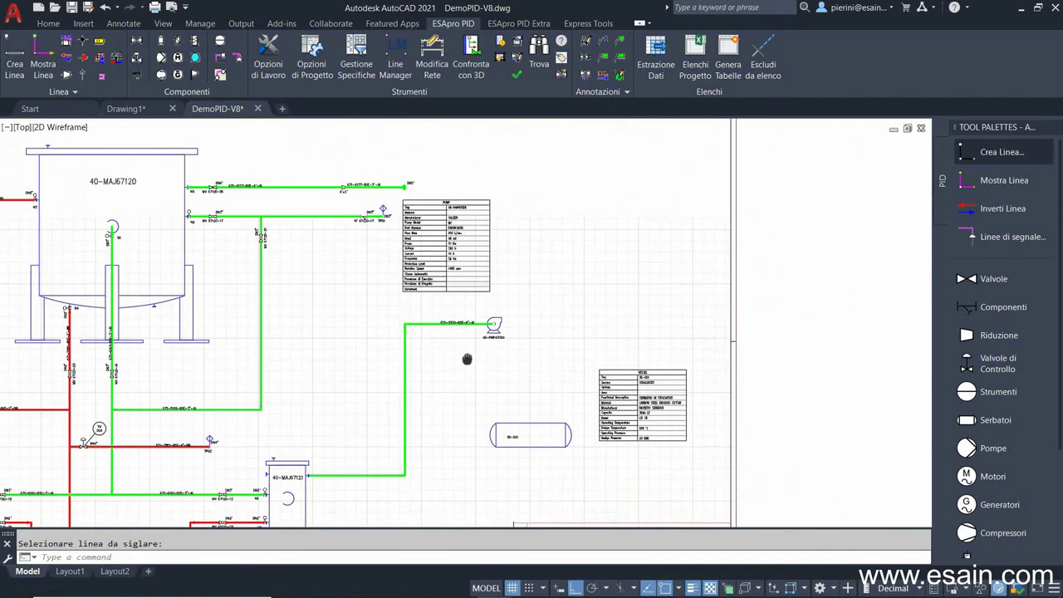
Step: Accept line 671-6177's data and start it at vessel 40-MAJ67120 nozzle N5
{"action": "left_click", "coordinate": [967, 158]}
{"action": "left_click", "coordinate": [661, 161]}
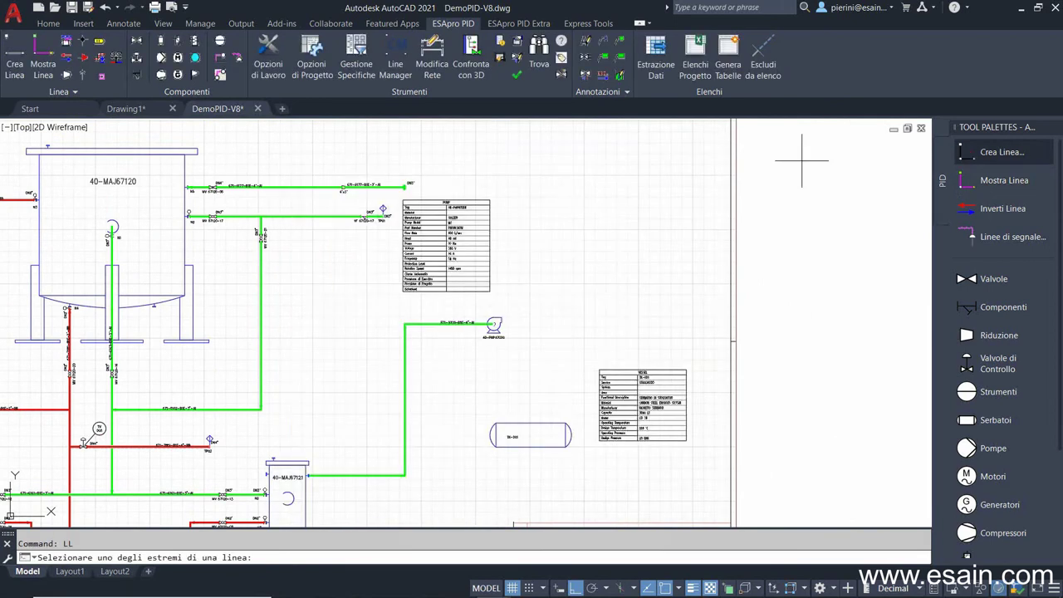
{"action": "scroll", "coordinate": [422, 178], "scroll_direction": "up", "scroll_amount": 5}
{"action": "scroll", "coordinate": [422, 178], "scroll_direction": "up", "scroll_amount": 2}
{"action": "scroll", "coordinate": [387, 238], "scroll_direction": "up", "scroll_amount": 3}
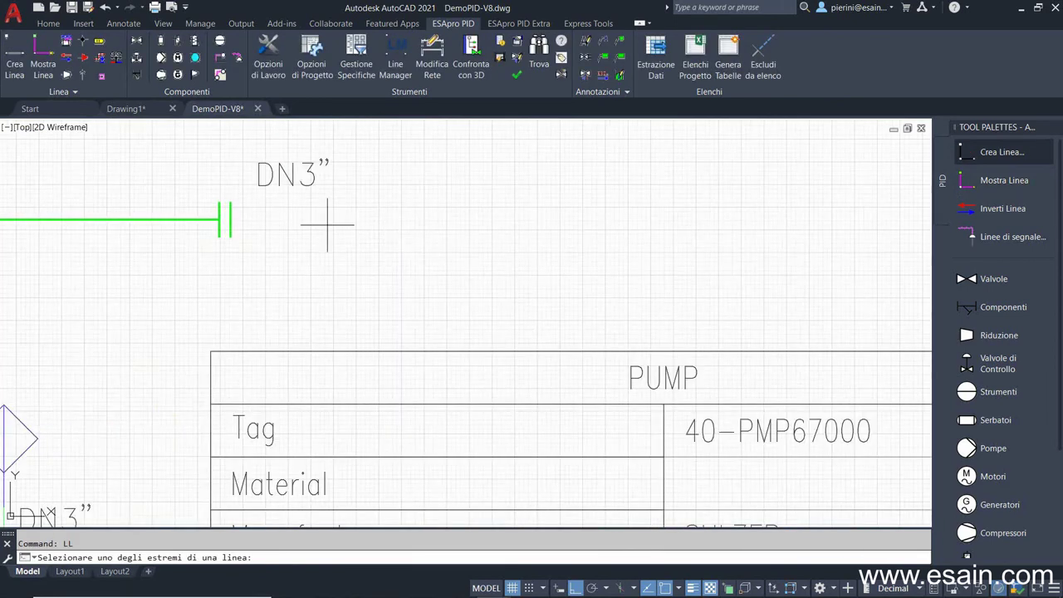
{"action": "left_click", "coordinate": [233, 220]}
{"action": "scroll", "coordinate": [451, 240], "scroll_direction": "down", "scroll_amount": 8}
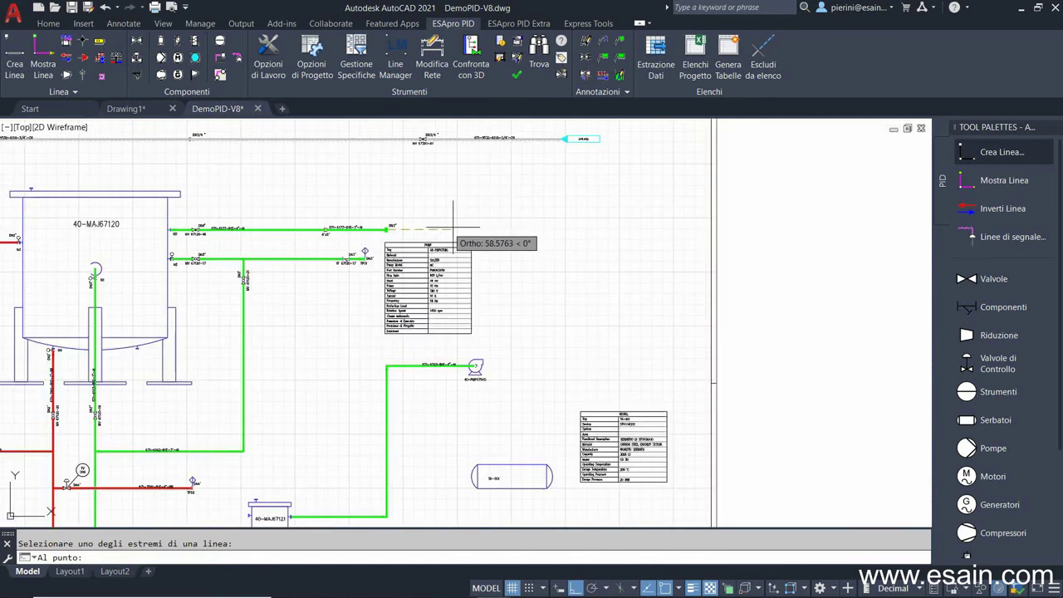
Step: Route line 671-6177 horizontally and vertically to pump 40-PMP67000's outlet and finish it
{"action": "left_click", "coordinate": [536, 234]}
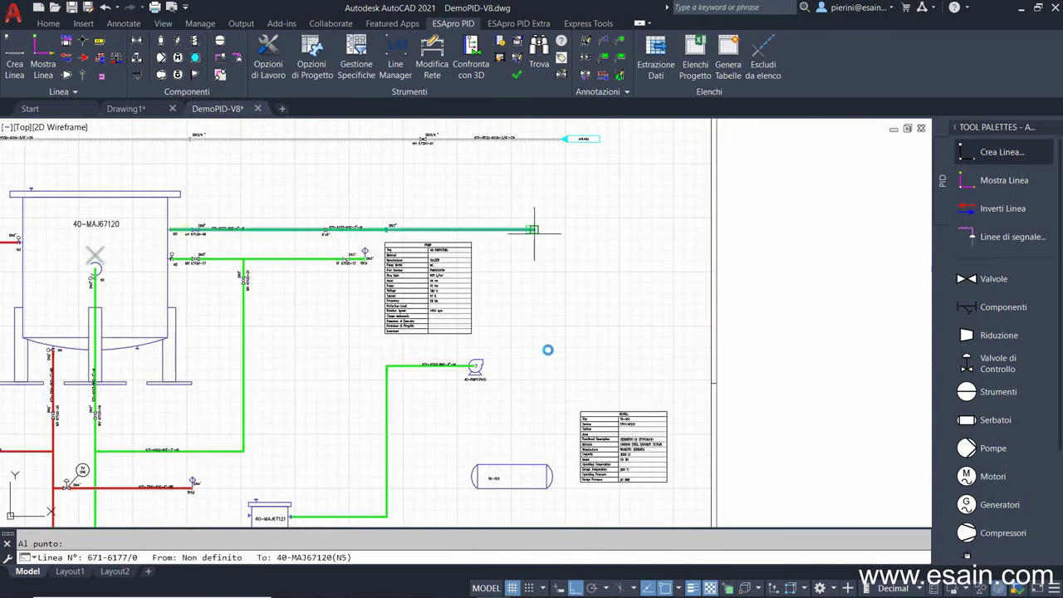
{"action": "scroll", "coordinate": [546, 354], "scroll_direction": "up", "scroll_amount": 5}
{"action": "left_click", "coordinate": [303, 344]}
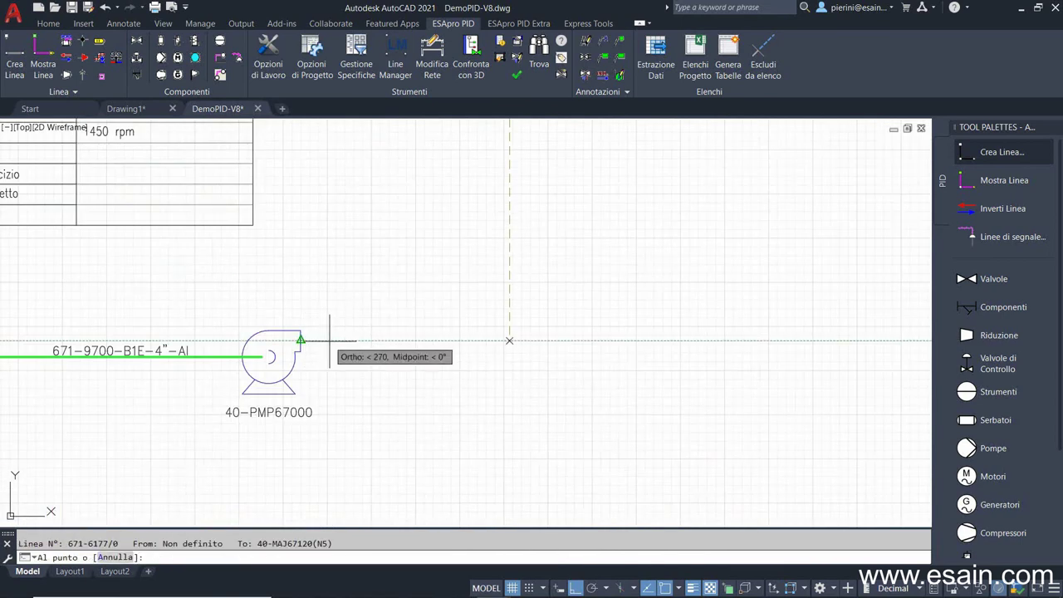
{"action": "scroll", "coordinate": [303, 349], "scroll_direction": "down", "scroll_amount": 4}
{"action": "scroll", "coordinate": [512, 378], "scroll_direction": "up", "scroll_amount": 4}
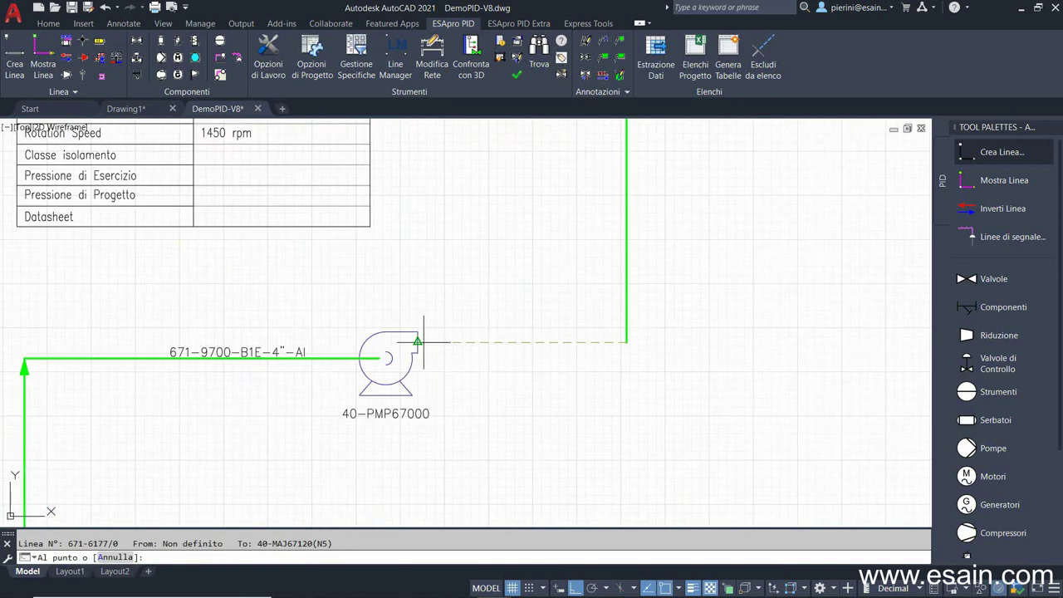
{"action": "left_click", "coordinate": [425, 341]}
{"action": "right_click", "coordinate": [455, 223]}
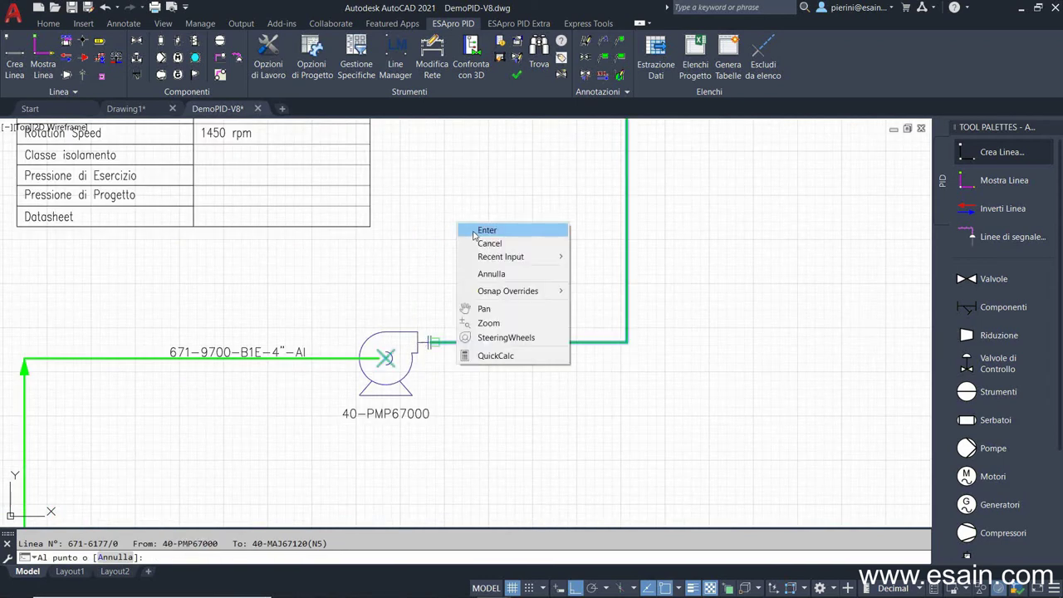
{"action": "left_click", "coordinate": [475, 229]}
{"action": "mouse_move", "coordinate": [477, 358]}
{"action": "middle_mouse_down"}
{"action": "mouse_move", "coordinate": [517, 269]}
{"action": "mouse_move", "coordinate": [532, 175]}
{"action": "middle_mouse_up"}
{"action": "scroll", "coordinate": [517, 268], "scroll_direction": "down", "scroll_amount": 2}
Step: Create a new line with 9700 chosen in Numero di Linea
{"action": "left_click", "coordinate": [997, 152]}
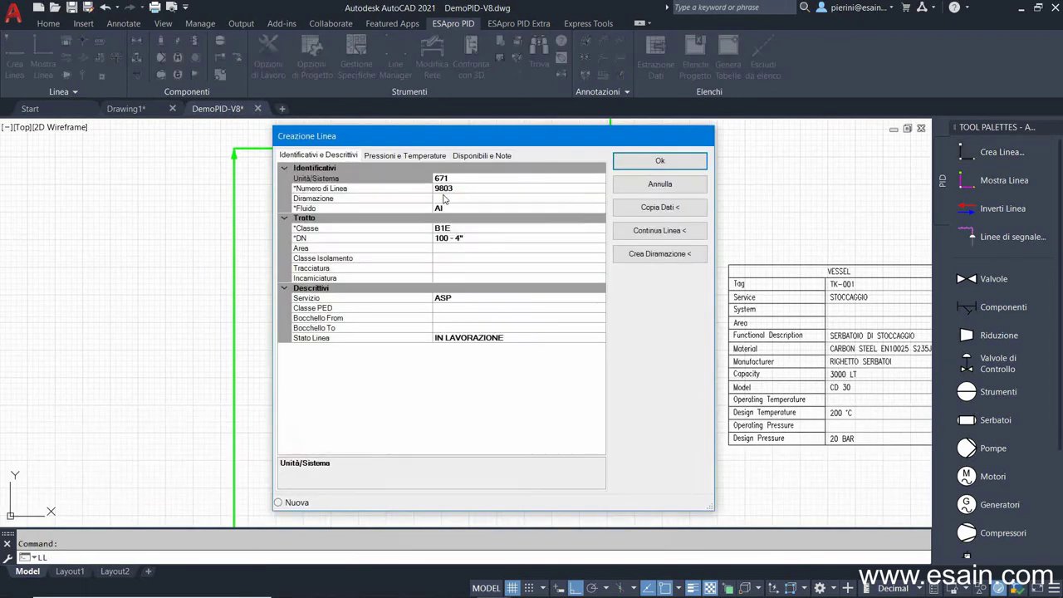
{"action": "left_click", "coordinate": [455, 189]}
{"action": "left_click", "coordinate": [599, 189]}
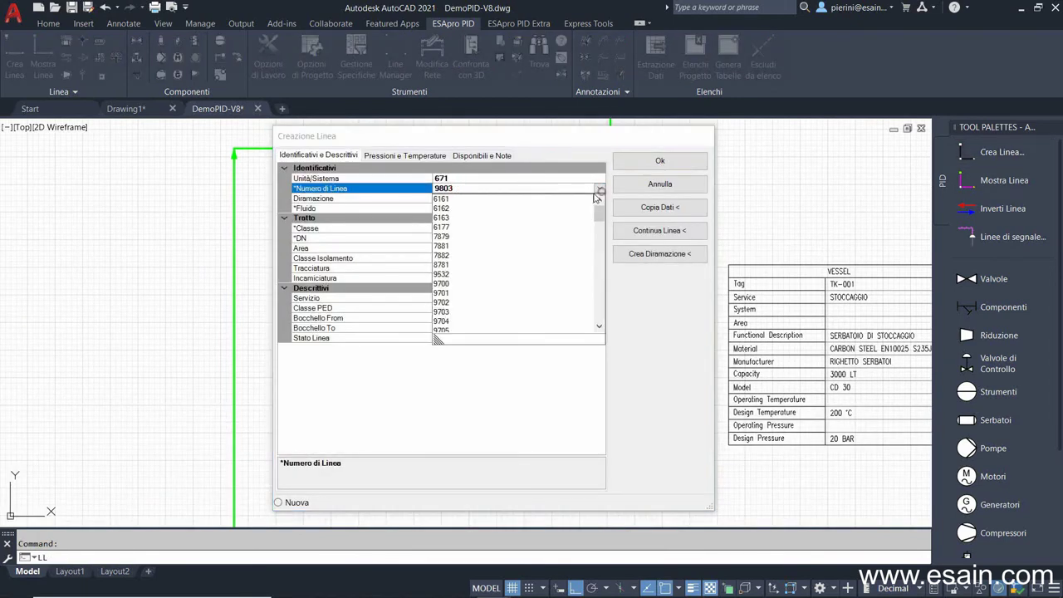
{"action": "left_click", "coordinate": [465, 284]}
{"action": "left_click", "coordinate": [660, 160]}
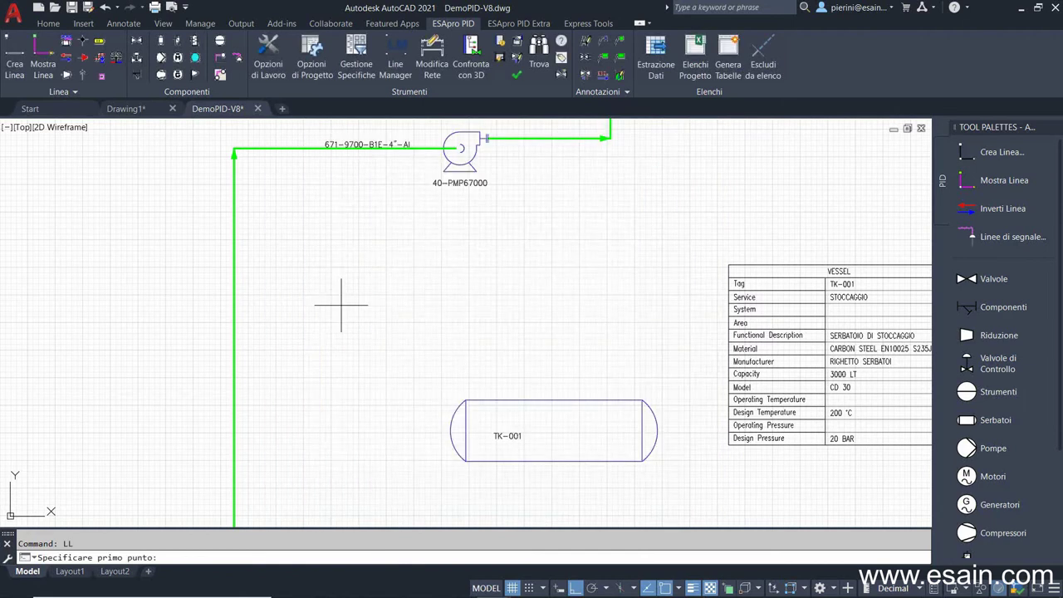
Step: Branch line 671-9701 off line 671-9700 and run it down into TK-001's nozzle N1
{"action": "left_click", "coordinate": [235, 275]}
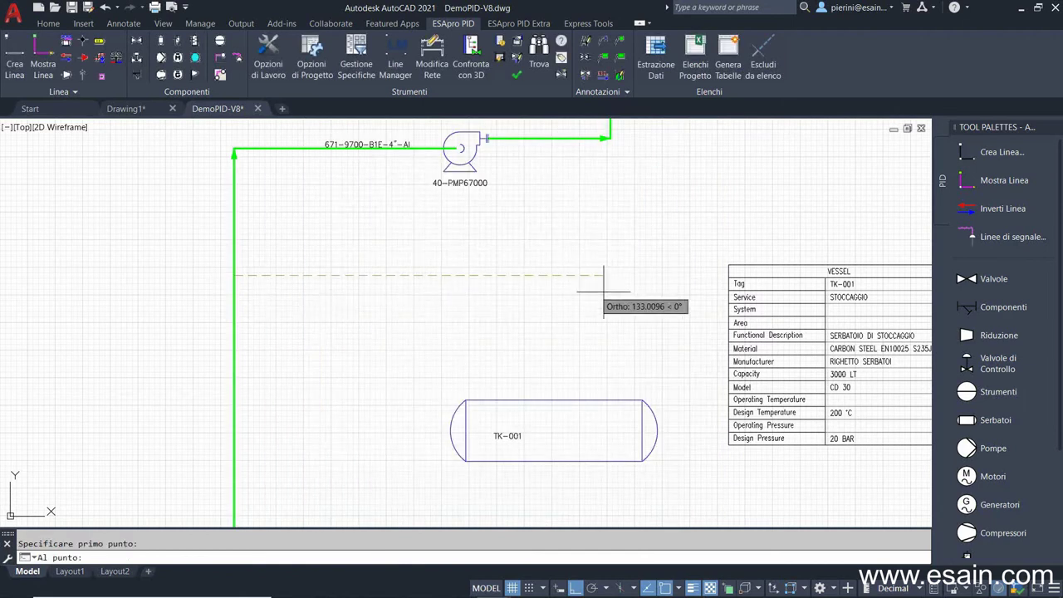
{"action": "left_click", "coordinate": [557, 281]}
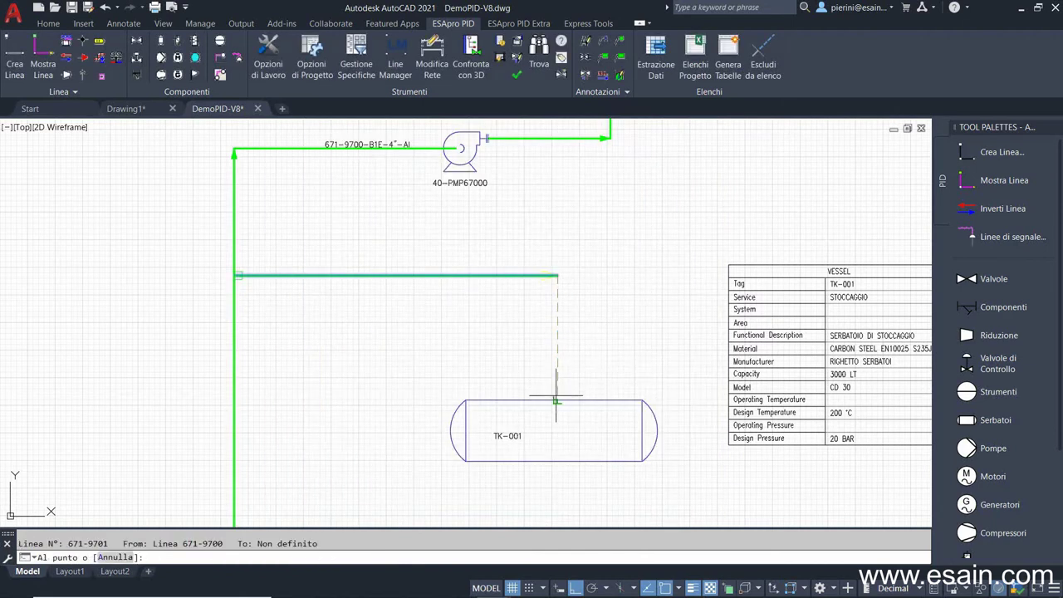
{"action": "right_click", "coordinate": [623, 275]}
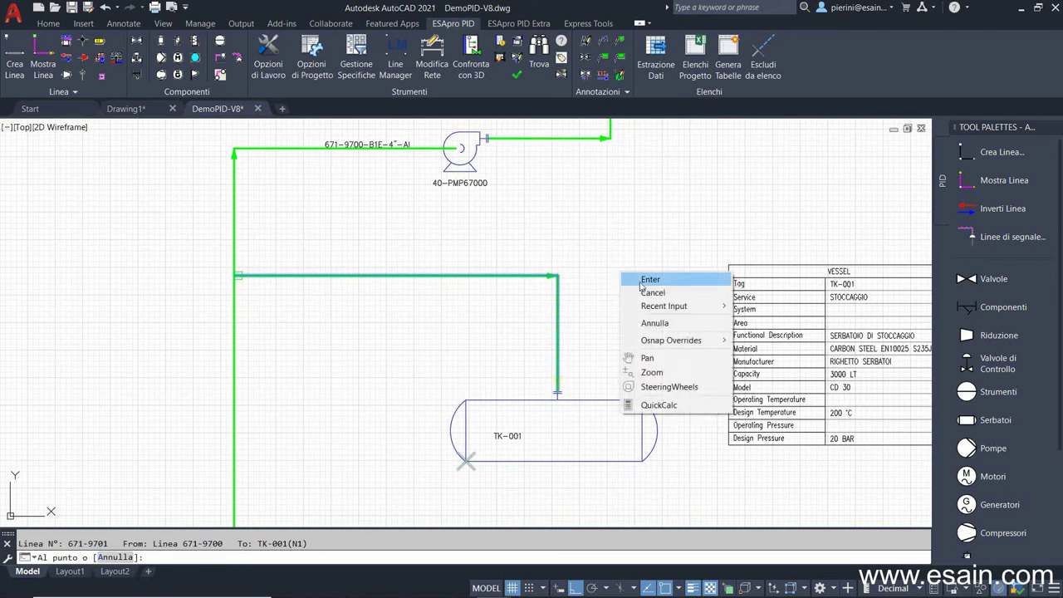
{"action": "left_click", "coordinate": [651, 279]}
{"action": "scroll", "coordinate": [598, 333], "scroll_direction": "down", "scroll_amount": 3}
{"action": "middle_click_drag", "start_coordinate": [570, 296], "coordinate": [465, 164]}
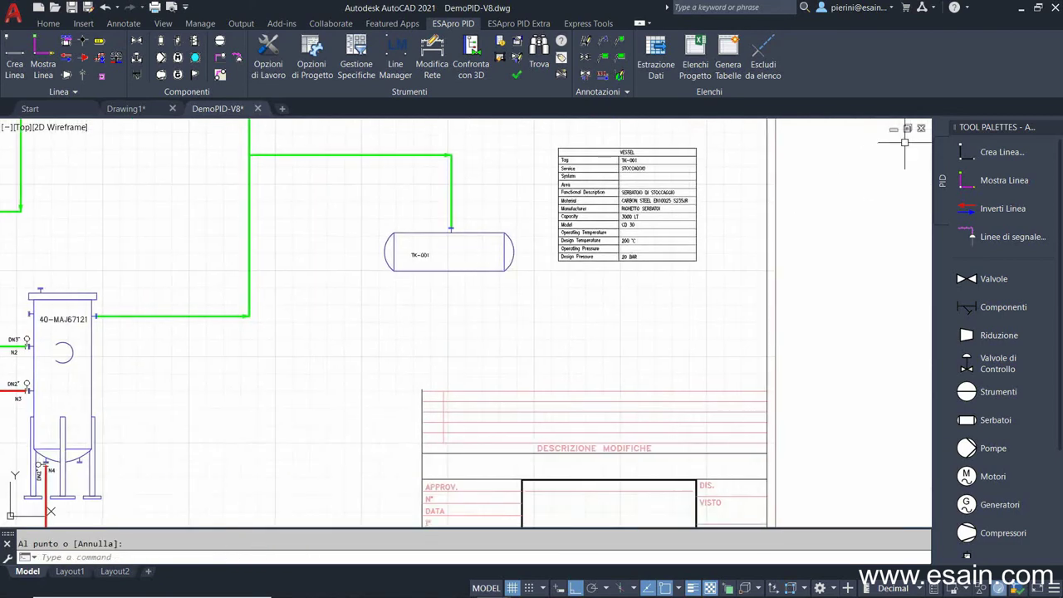
Step: Set up a new line with number 9703, class B1E and DN 15 - 1/2"
{"action": "left_click", "coordinate": [971, 158]}
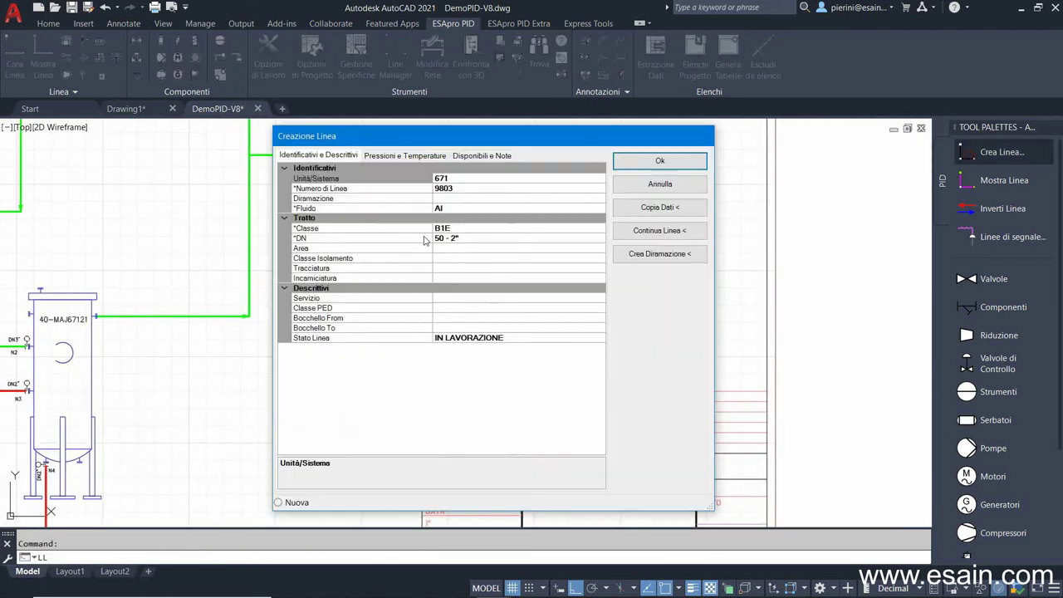
{"action": "left_click", "coordinate": [462, 188]}
{"action": "left_click", "coordinate": [599, 189]}
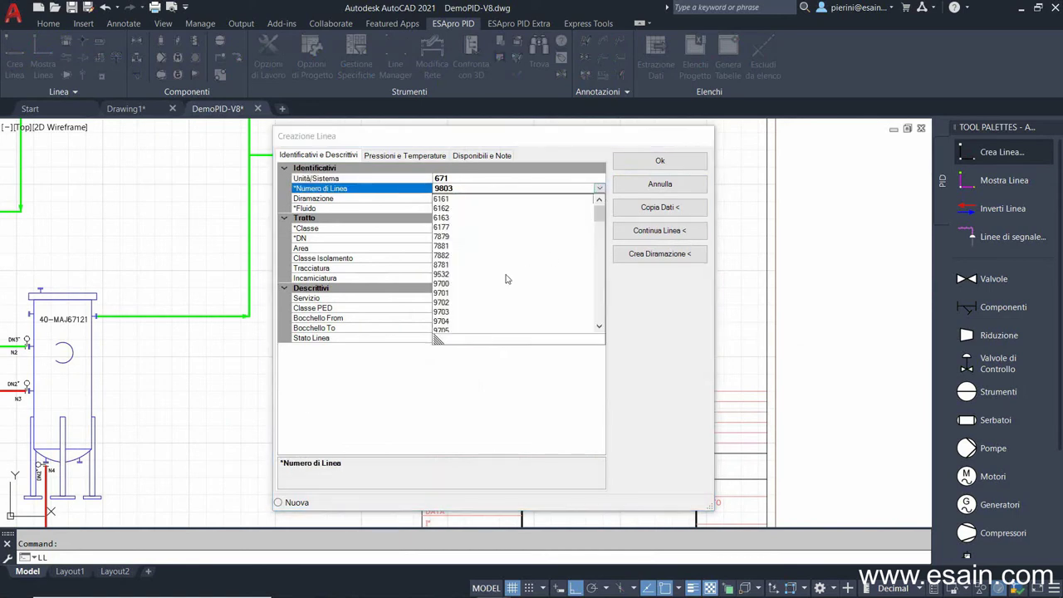
{"action": "left_click", "coordinate": [449, 311]}
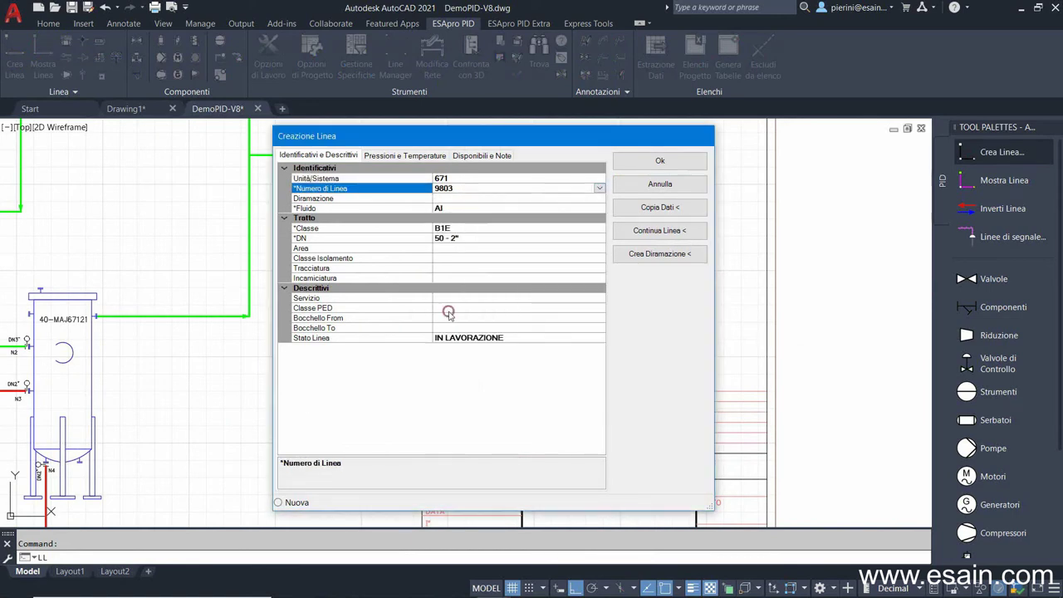
{"action": "left_click", "coordinate": [444, 228]}
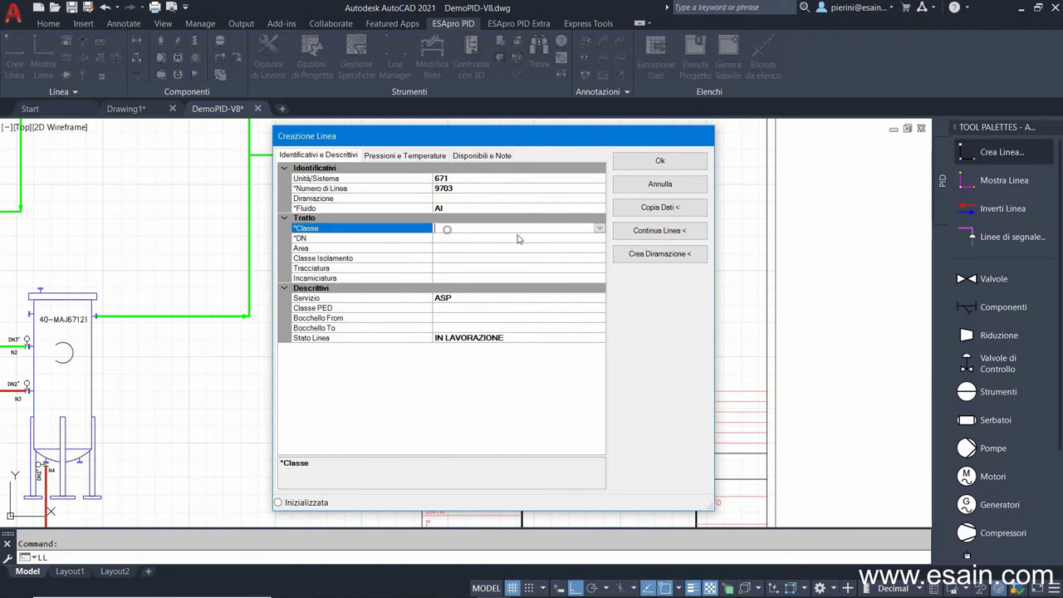
{"action": "left_click", "coordinate": [599, 228]}
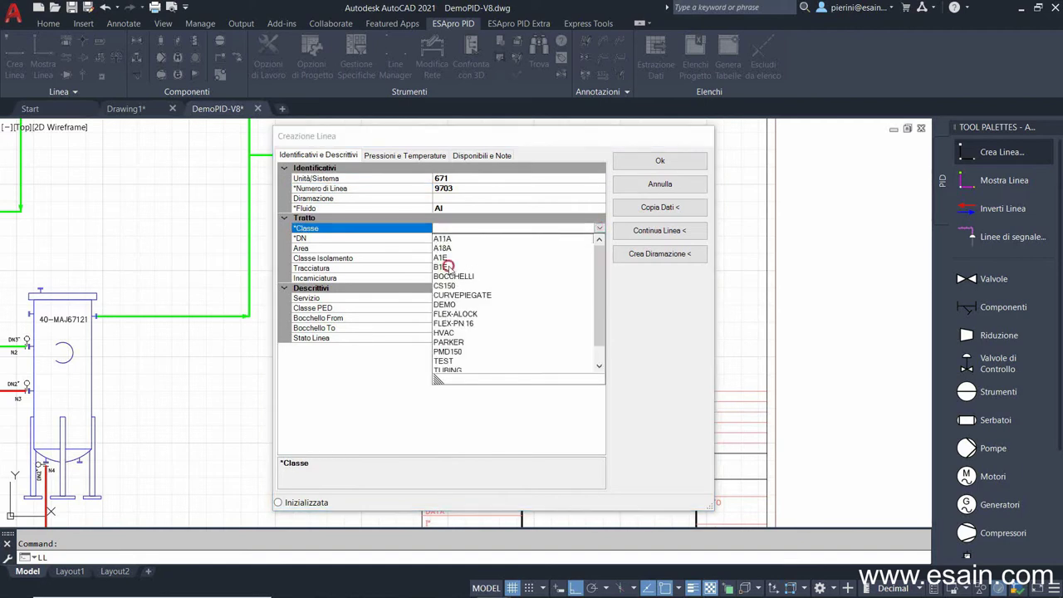
{"action": "left_click", "coordinate": [445, 266]}
{"action": "left_click", "coordinate": [456, 239]}
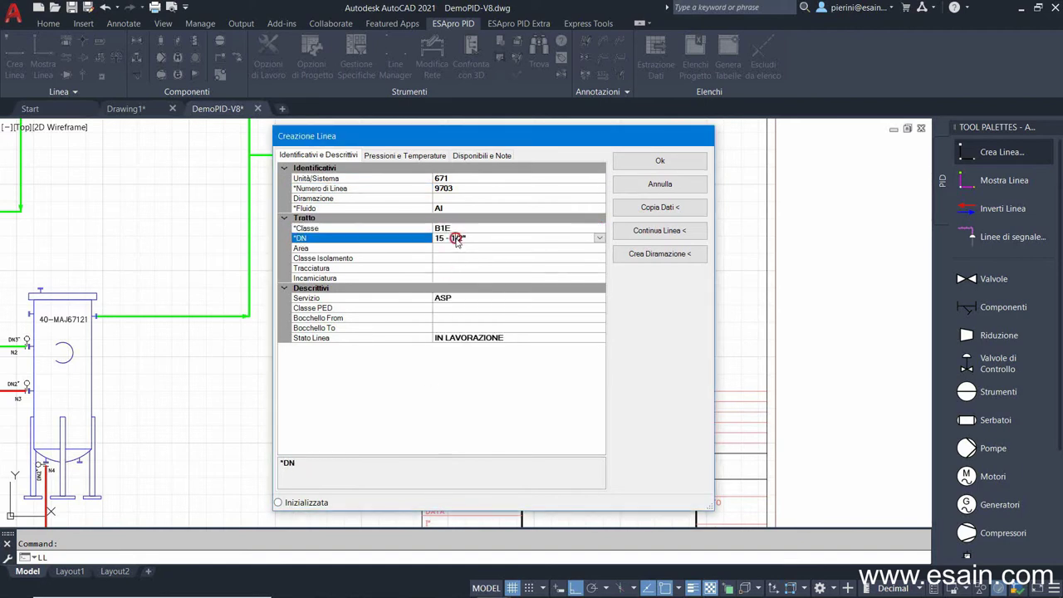
{"action": "left_click", "coordinate": [599, 240]}
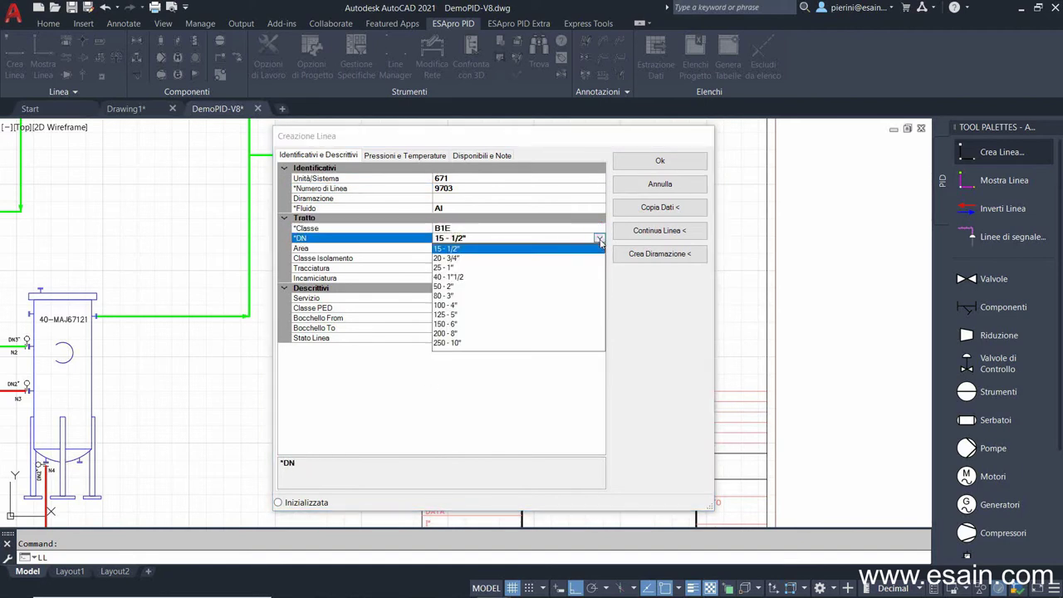
{"action": "left_click", "coordinate": [448, 271]}
{"action": "left_click", "coordinate": [659, 161]}
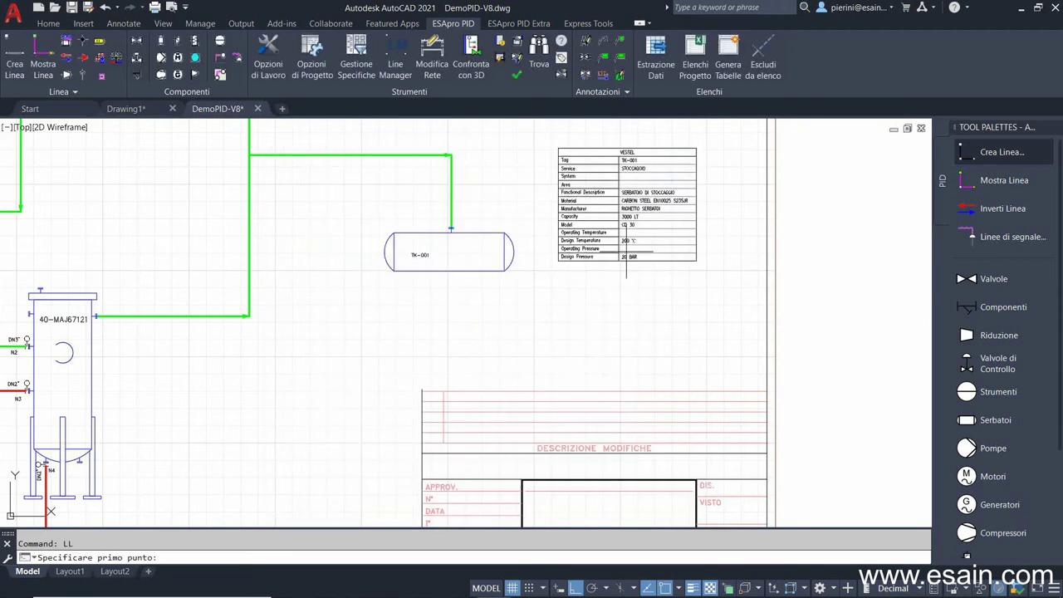
Step: Route line 671-9703 from open drawing space into the bottom of tank TK-001
{"action": "left_click", "coordinate": [559, 355]}
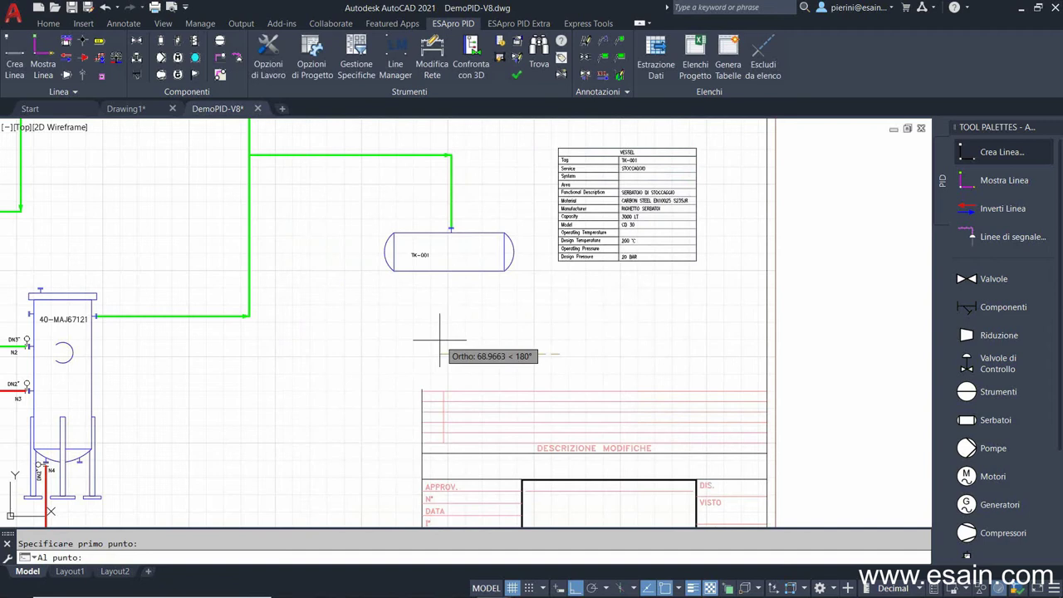
{"action": "left_click", "coordinate": [392, 266]}
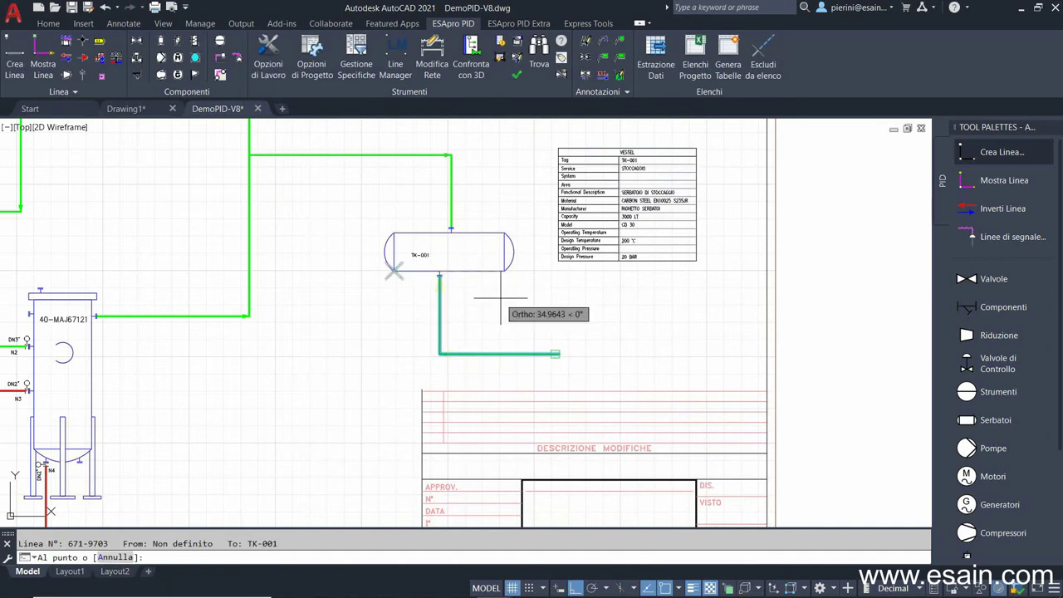
{"action": "right_click", "coordinate": [500, 299]}
{"action": "left_click", "coordinate": [529, 312]}
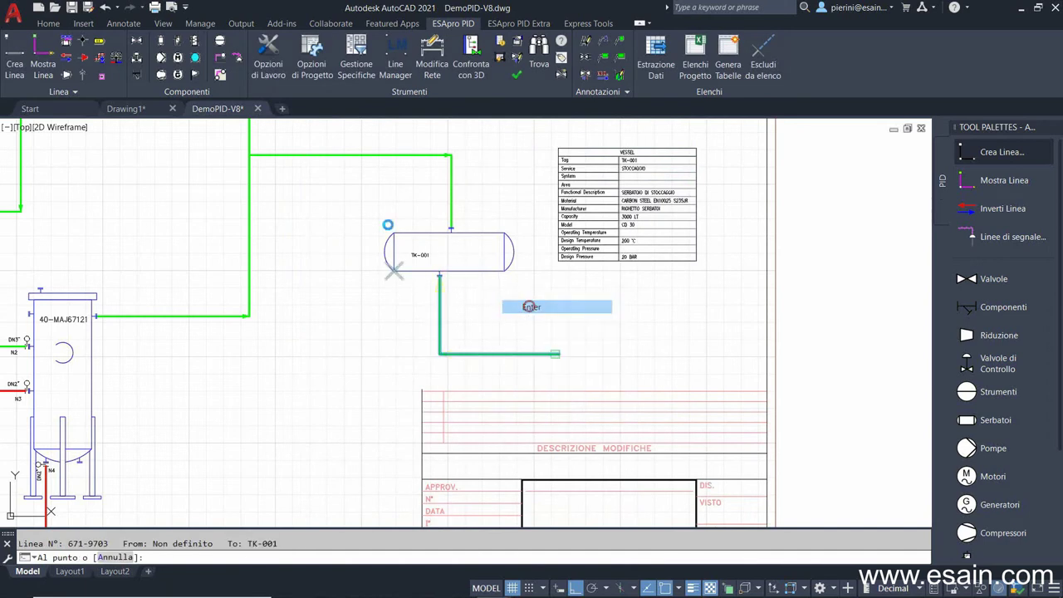
{"action": "left_click", "coordinate": [98, 47]}
Step: Link line 671-9703's green end to the external system ACQUA
{"action": "left_click", "coordinate": [540, 354]}
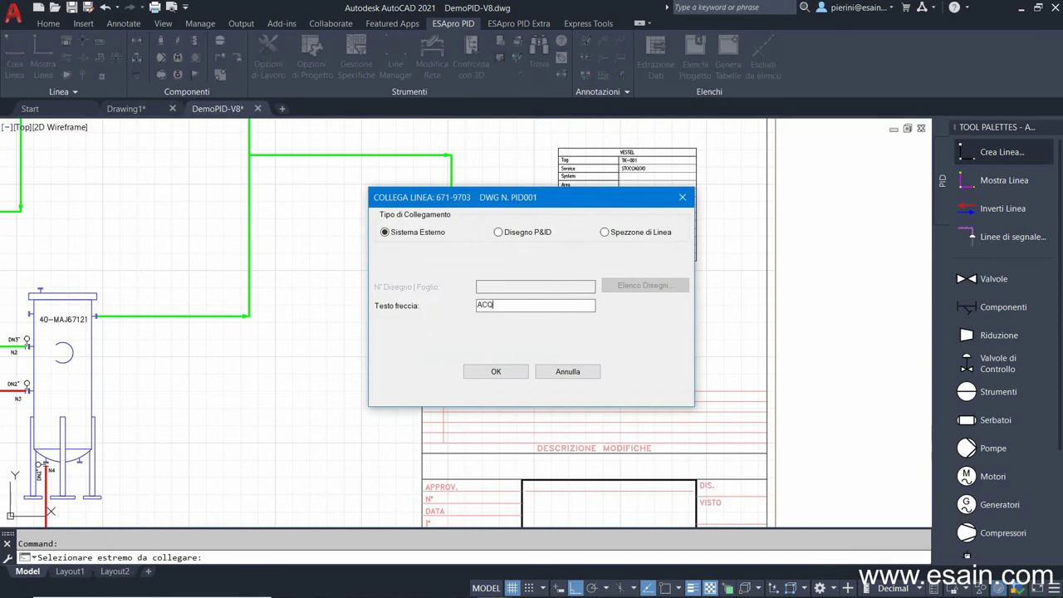
{"action": "left_click", "coordinate": [495, 371]}
{"action": "scroll", "coordinate": [495, 363], "scroll_direction": "down", "scroll_amount": 3}
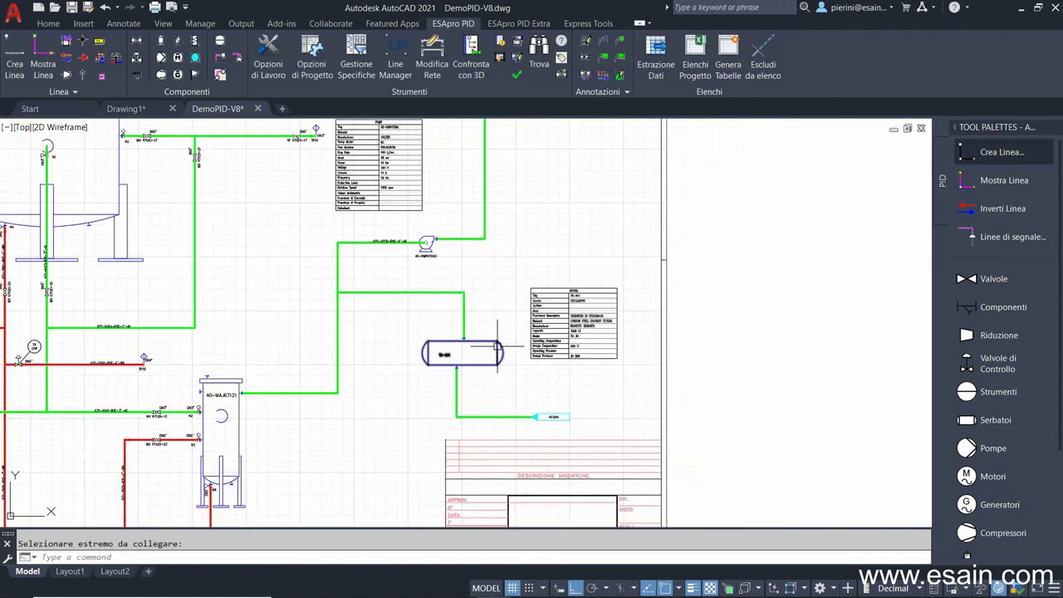
{"action": "left_click", "coordinate": [484, 207]}
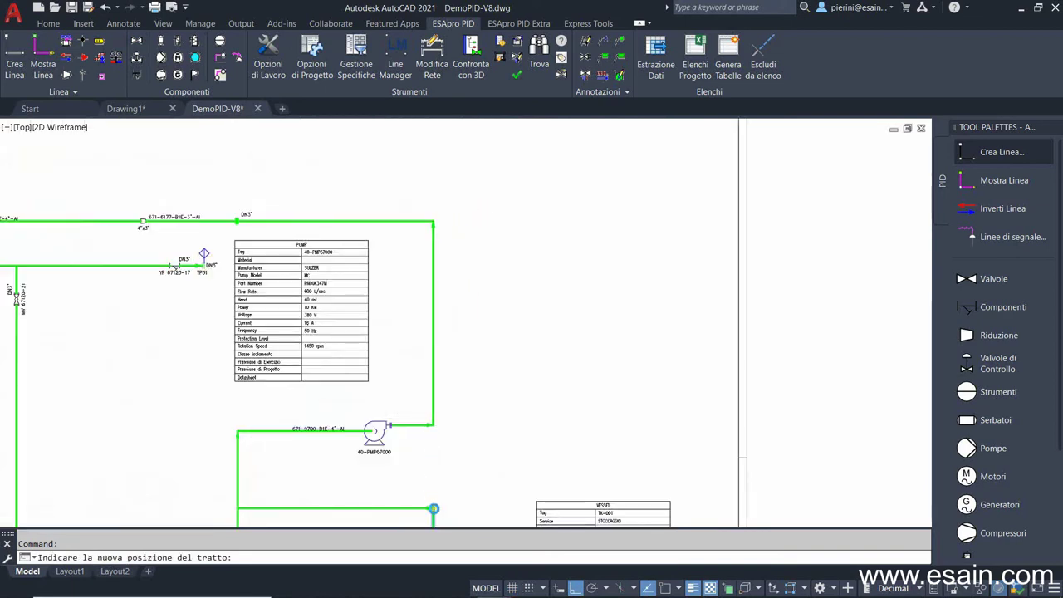
{"action": "scroll", "coordinate": [439, 493], "scroll_direction": "down", "scroll_amount": 5}
{"action": "scroll", "coordinate": [481, 358], "scroll_direction": "up", "scroll_amount": 7}
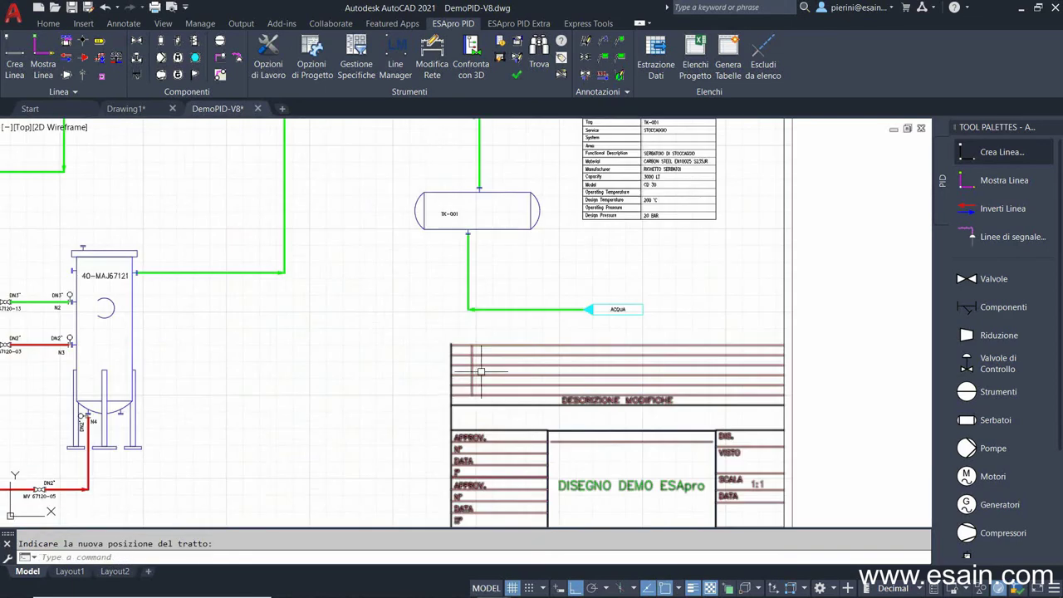
Step: Raise the ACQUA connector and its horizontal pipe segment closer to tank TK-001
{"action": "left_click", "coordinate": [432, 62]}
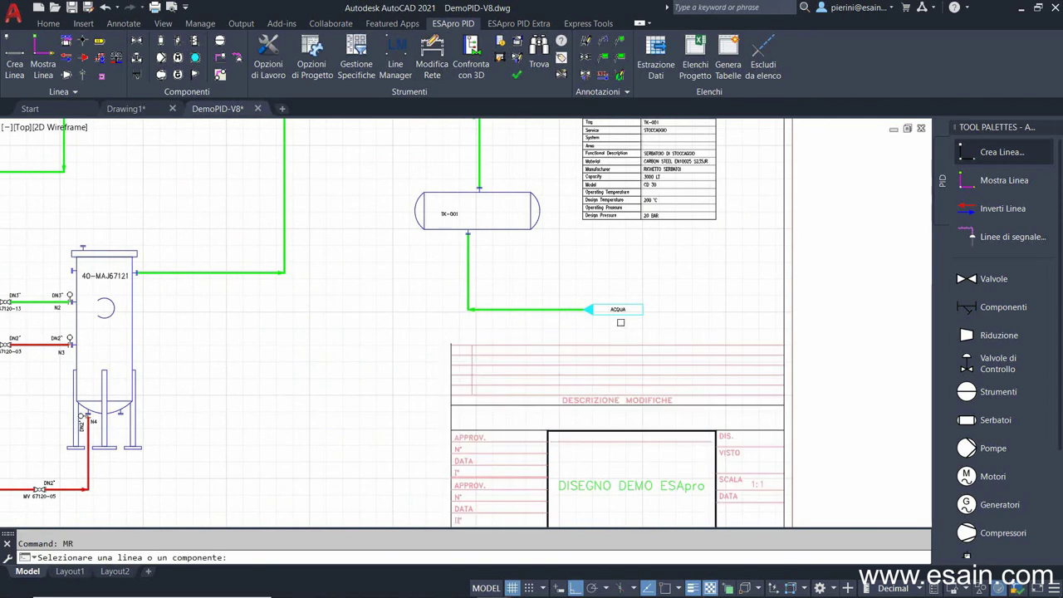
{"action": "left_click", "coordinate": [619, 311]}
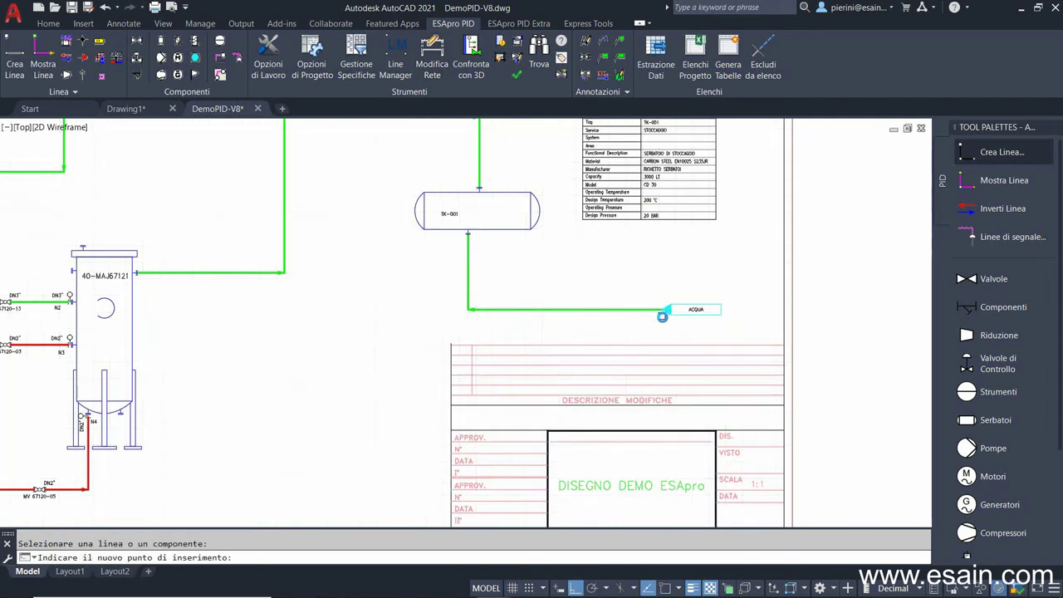
{"action": "left_click", "coordinate": [570, 324]}
{"action": "left_click", "coordinate": [515, 309]}
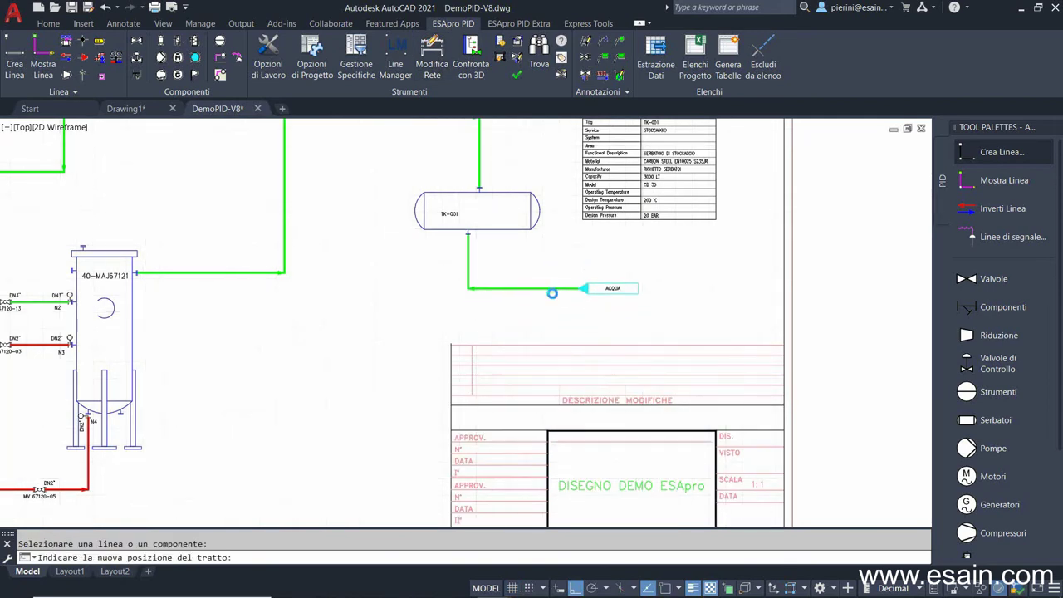
{"action": "left_click", "coordinate": [553, 291]}
{"action": "middle_click_drag", "start_coordinate": [501, 262], "coordinate": [604, 399]}
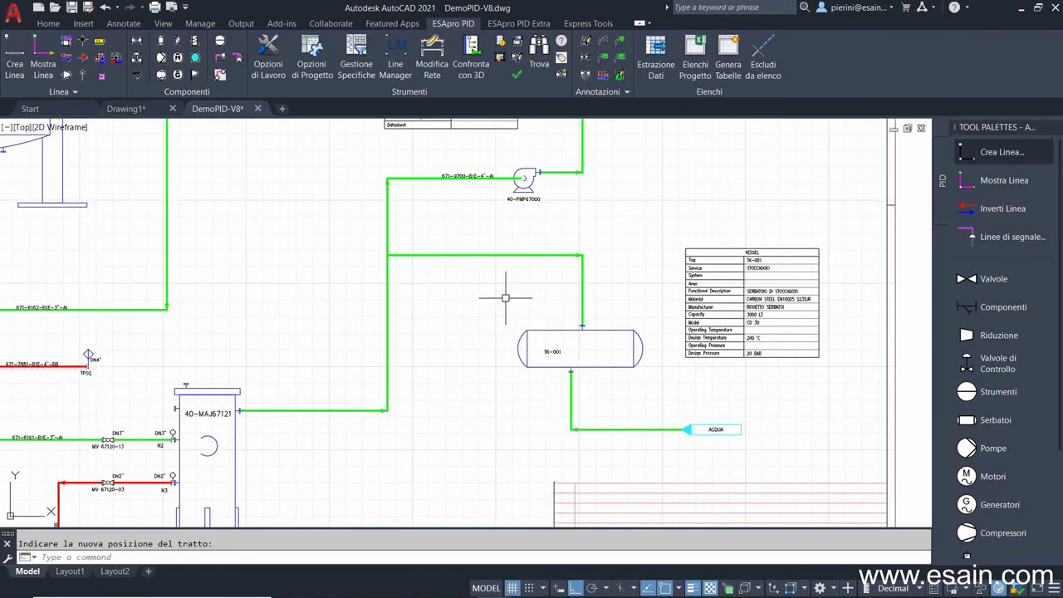
Step: Tag the horizontal branch line with its line number
{"action": "left_click", "coordinate": [604, 79]}
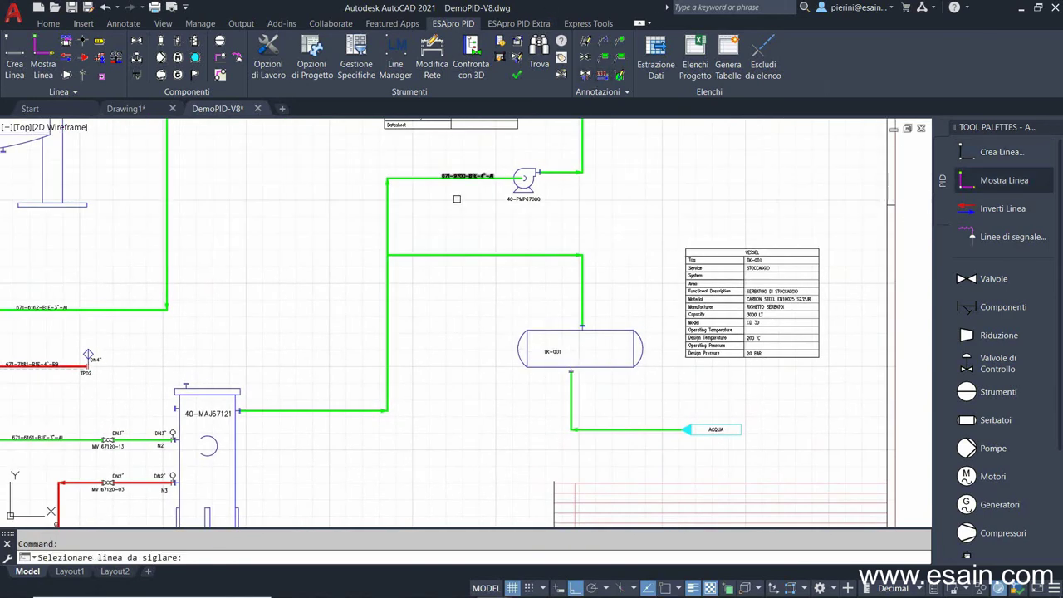
{"action": "left_click", "coordinate": [527, 253]}
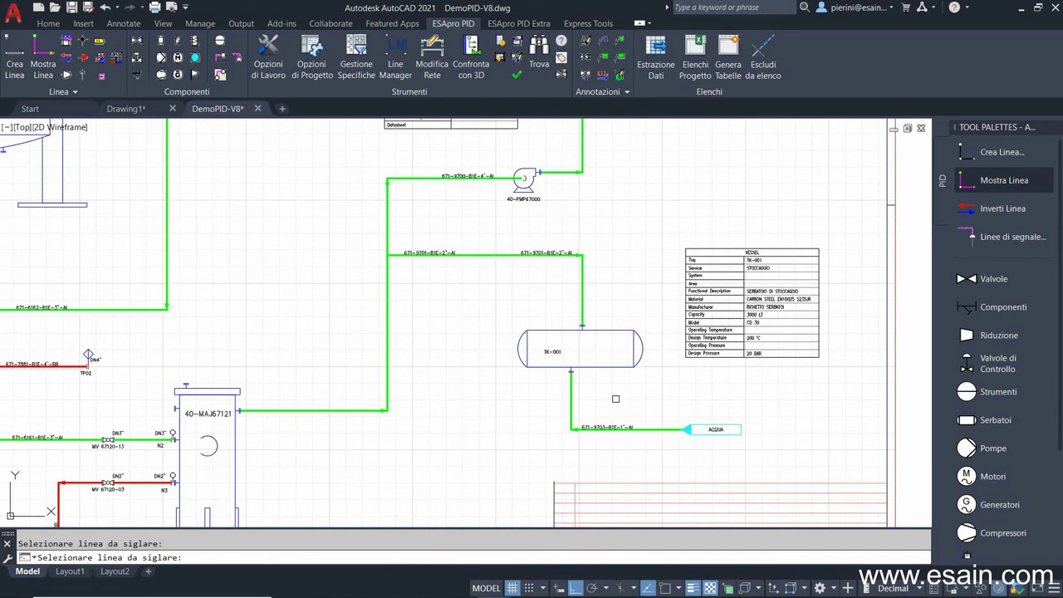
{"action": "key", "text": "Escape"}
{"action": "scroll", "coordinate": [501, 260], "scroll_direction": "up", "scroll_amount": 2}
{"action": "scroll", "coordinate": [588, 276], "scroll_direction": "up", "scroll_amount": 2}
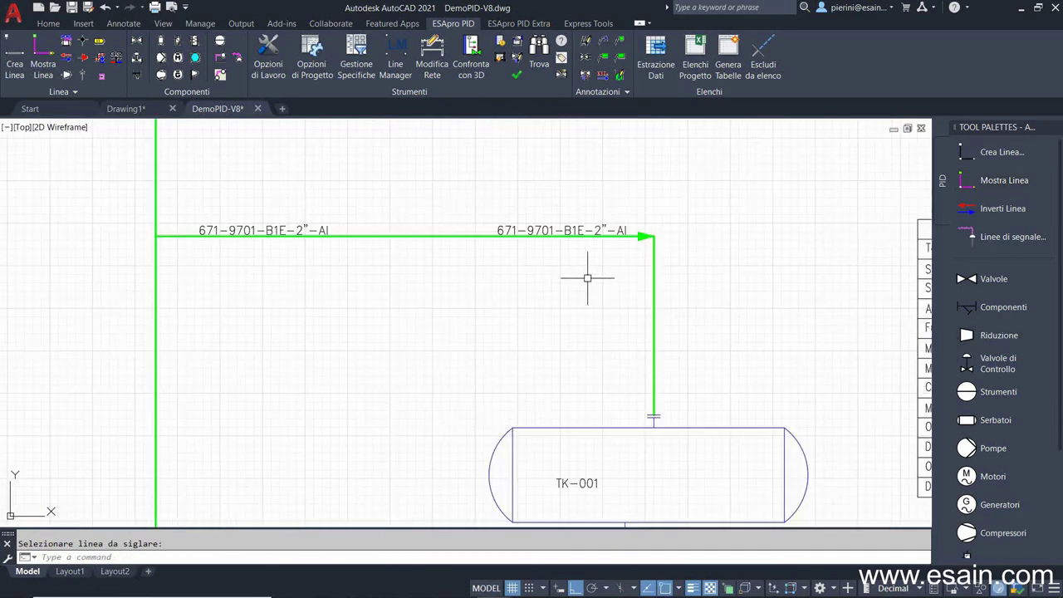
Step: Add a Riduzione on line 671-9701 and set the downstream DN to 25 - 1", giving 2"x1"
{"action": "left_click", "coordinate": [395, 237]}
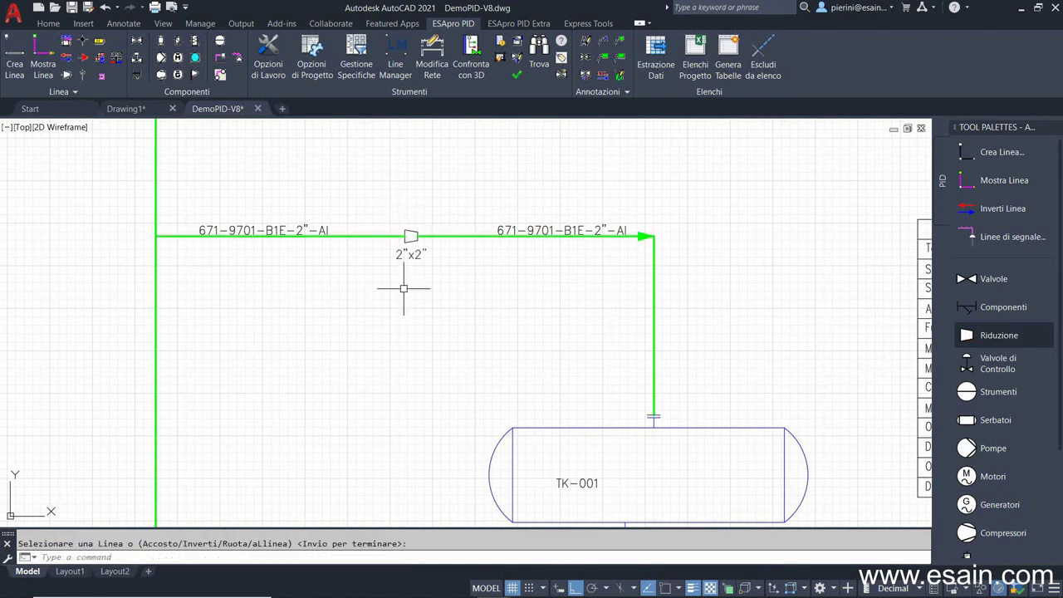
{"action": "left_click", "coordinate": [431, 238]}
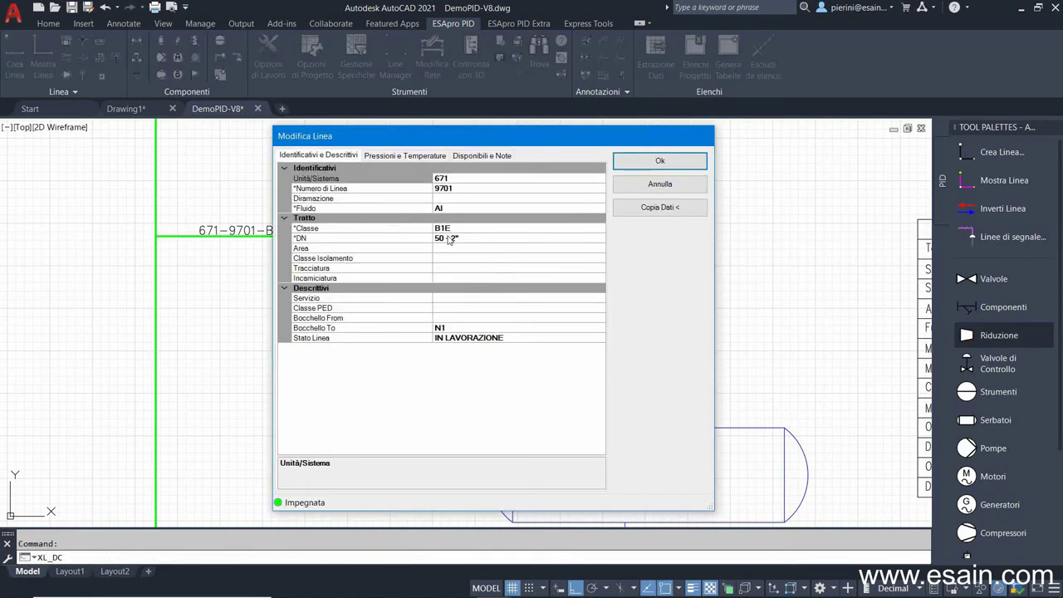
{"action": "left_click", "coordinate": [460, 240]}
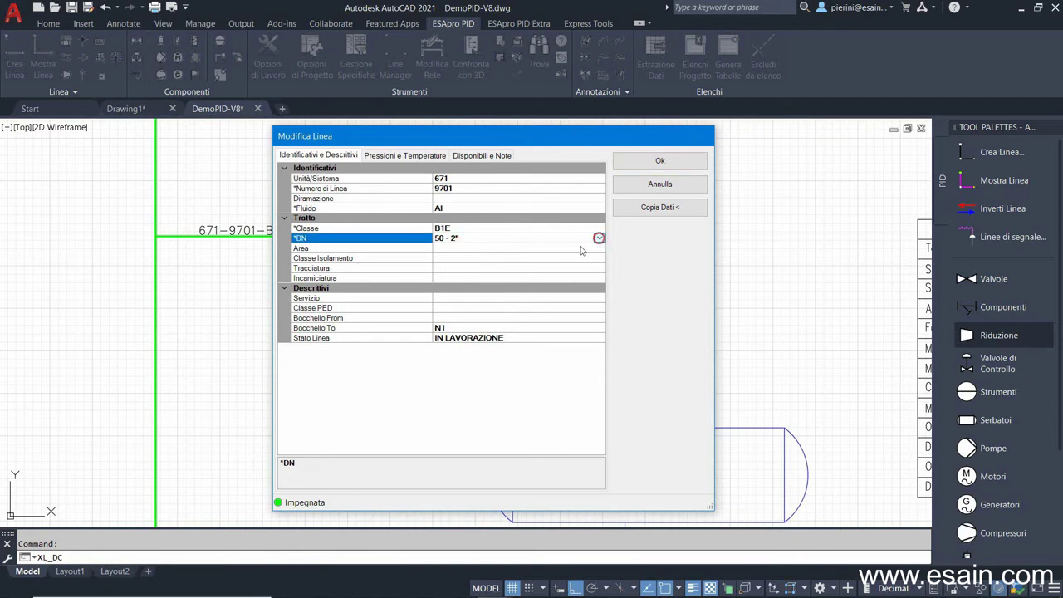
{"action": "left_click", "coordinate": [599, 238]}
{"action": "left_click", "coordinate": [447, 267]}
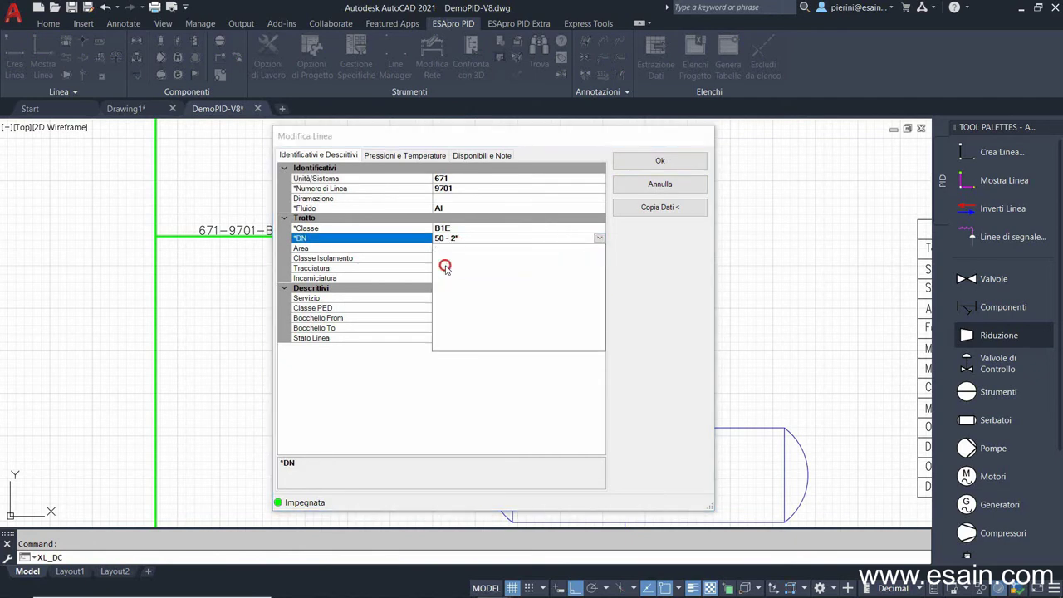
{"action": "left_click", "coordinate": [638, 161]}
{"action": "scroll", "coordinate": [403, 318], "scroll_direction": "down", "scroll_amount": 2}
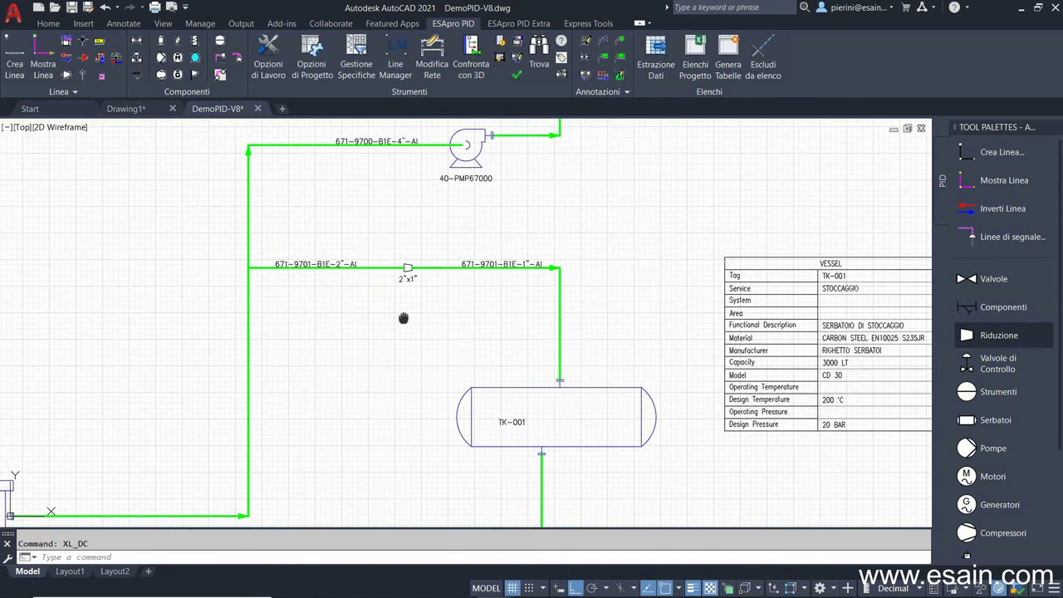
{"action": "mouse_move", "coordinate": [404, 319]}
{"action": "middle_mouse_down"}
{"action": "mouse_move", "coordinate": [453, 263]}
{"action": "mouse_move", "coordinate": [447, 301]}
{"action": "middle_mouse_up"}
{"action": "scroll", "coordinate": [473, 280], "scroll_direction": "down", "scroll_amount": 2}
{"action": "scroll", "coordinate": [479, 275], "scroll_direction": "down", "scroll_amount": 2}
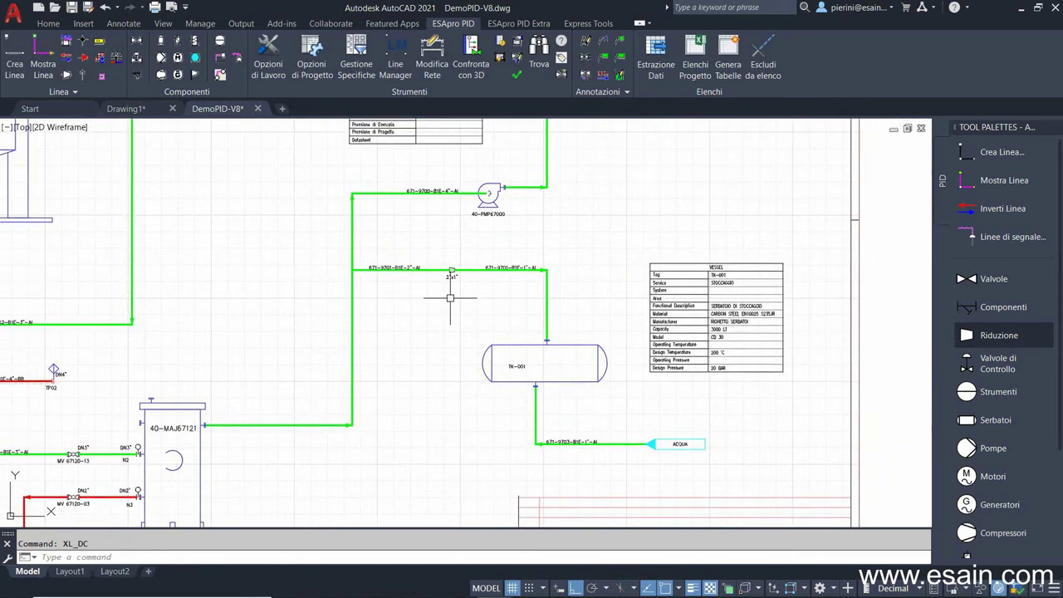
Step: Insert a 0010 gate valve on the line coming from 40-MAJ67121
{"action": "left_click", "coordinate": [988, 279]}
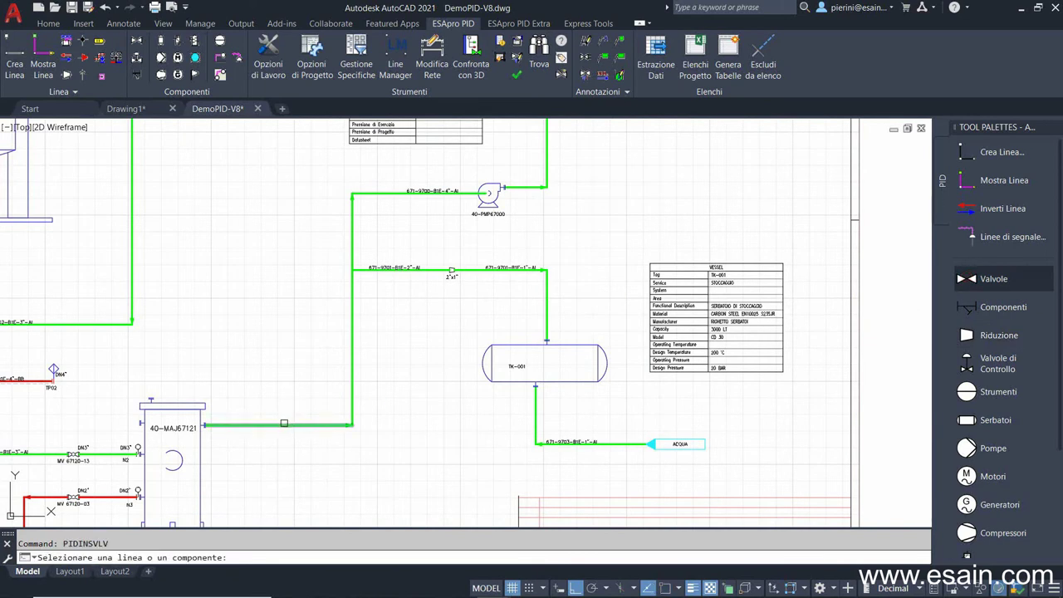
{"action": "left_click", "coordinate": [284, 426]}
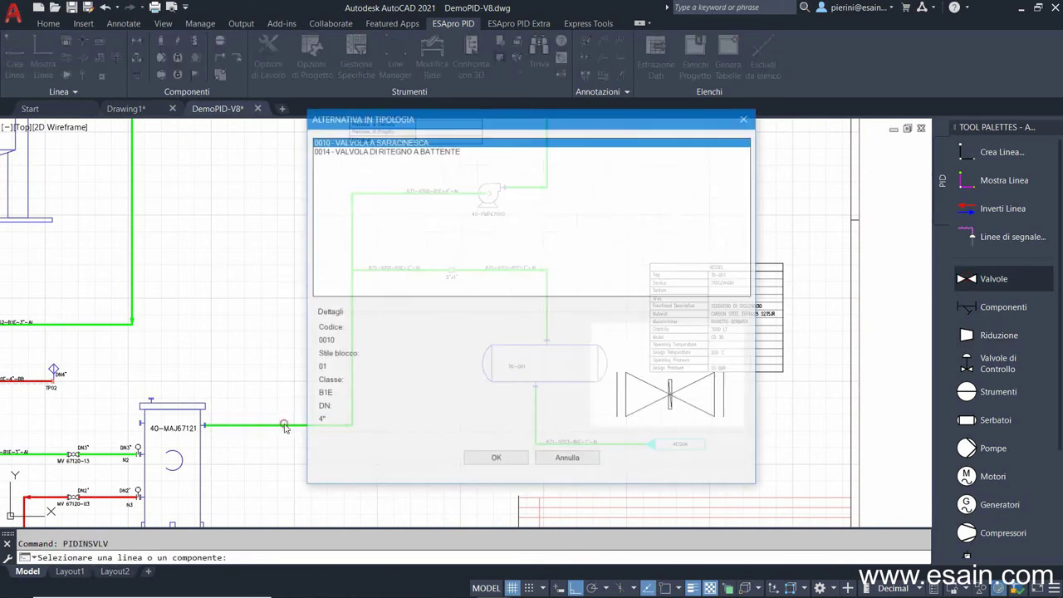
{"action": "left_click", "coordinate": [368, 150]}
{"action": "left_click", "coordinate": [368, 142]}
{"action": "left_click", "coordinate": [366, 149]}
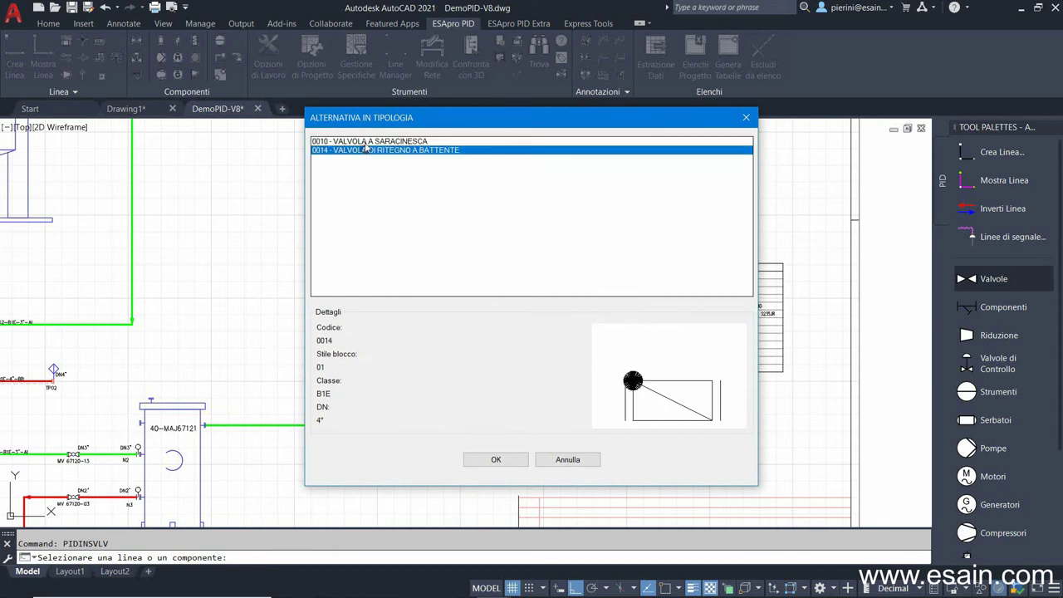
{"action": "left_click", "coordinate": [366, 142]}
{"action": "left_click", "coordinate": [491, 459]}
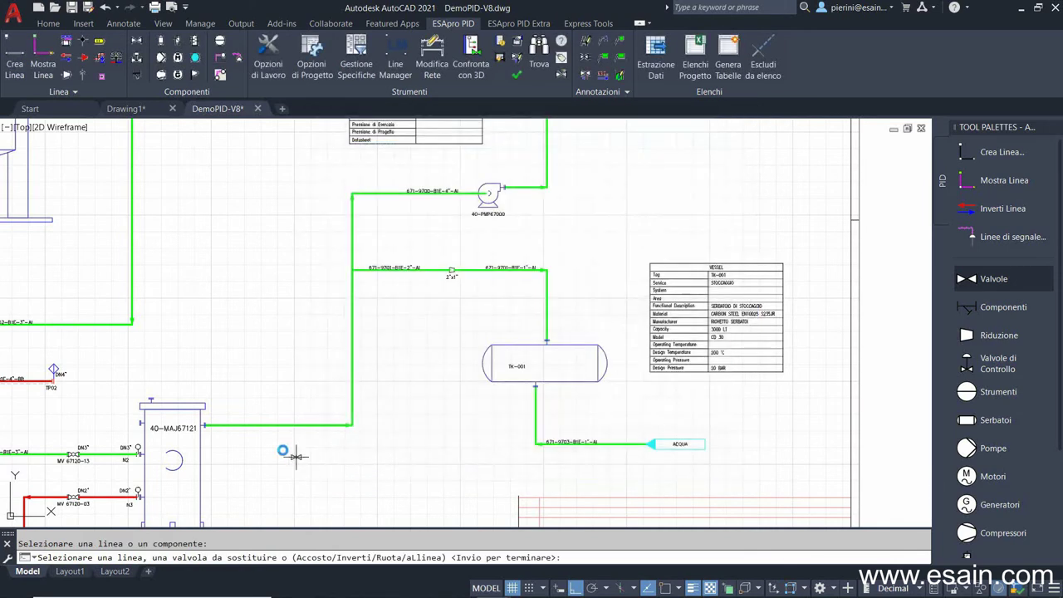
{"action": "left_click", "coordinate": [279, 425]}
Step: Place MV 67120- gate valves on the 2" branch and the 1" drop to TK-001
{"action": "scroll", "coordinate": [425, 282], "scroll_direction": "up", "scroll_amount": 4}
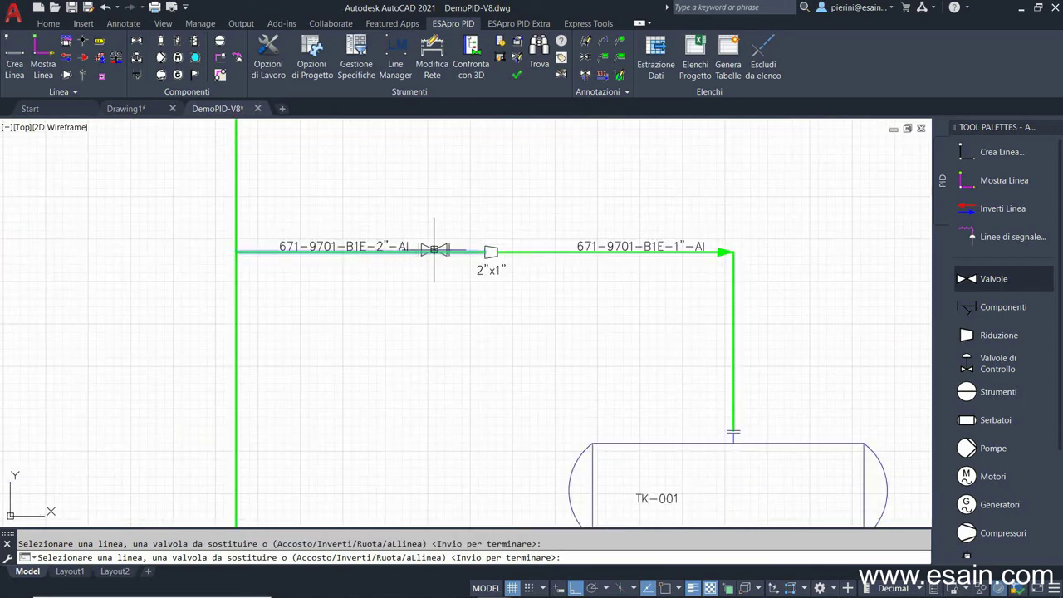
{"action": "left_click", "coordinate": [433, 251]}
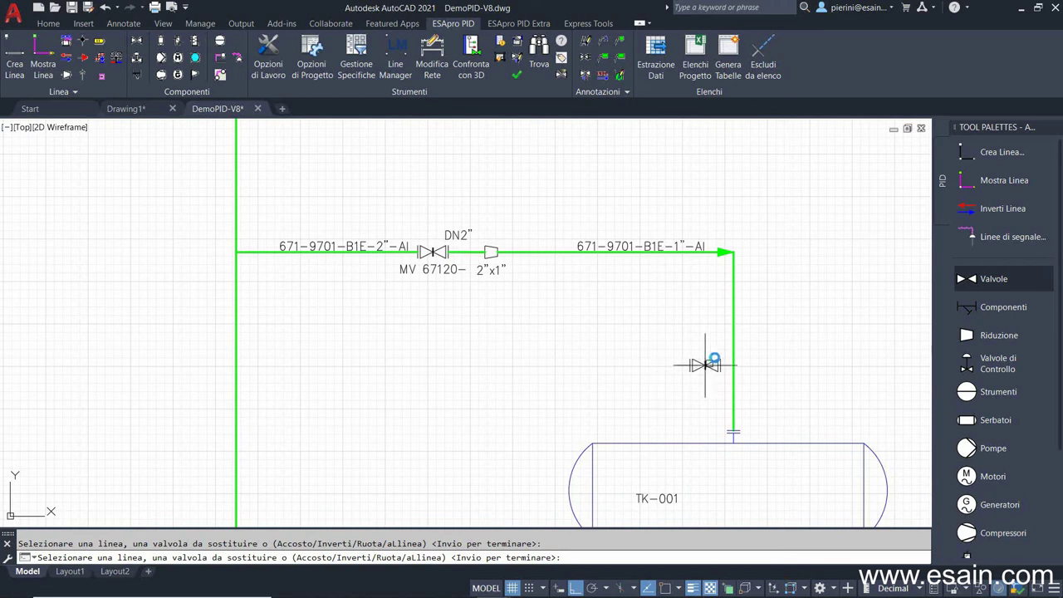
{"action": "left_click", "coordinate": [733, 342]}
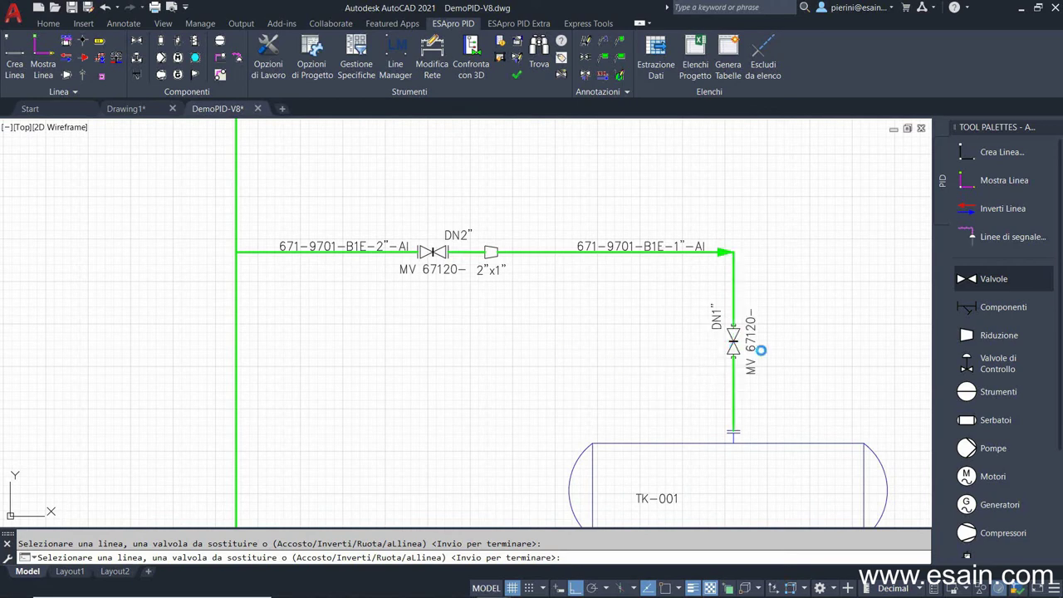
{"action": "key", "text": "Return"}
{"action": "scroll", "coordinate": [523, 285], "scroll_direction": "up", "scroll_amount": 2}
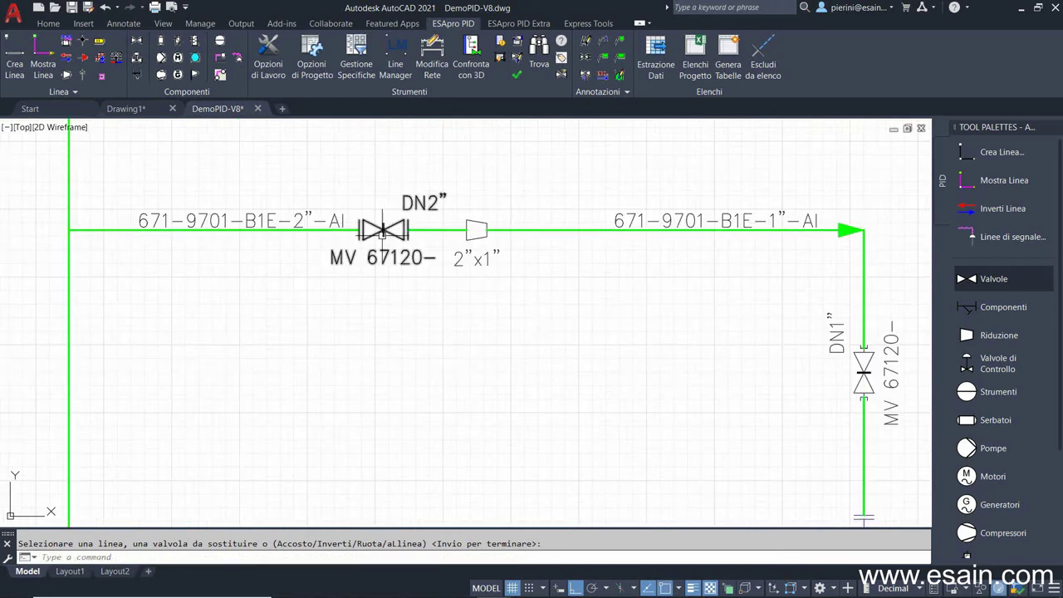
{"action": "left_click", "coordinate": [393, 269]}
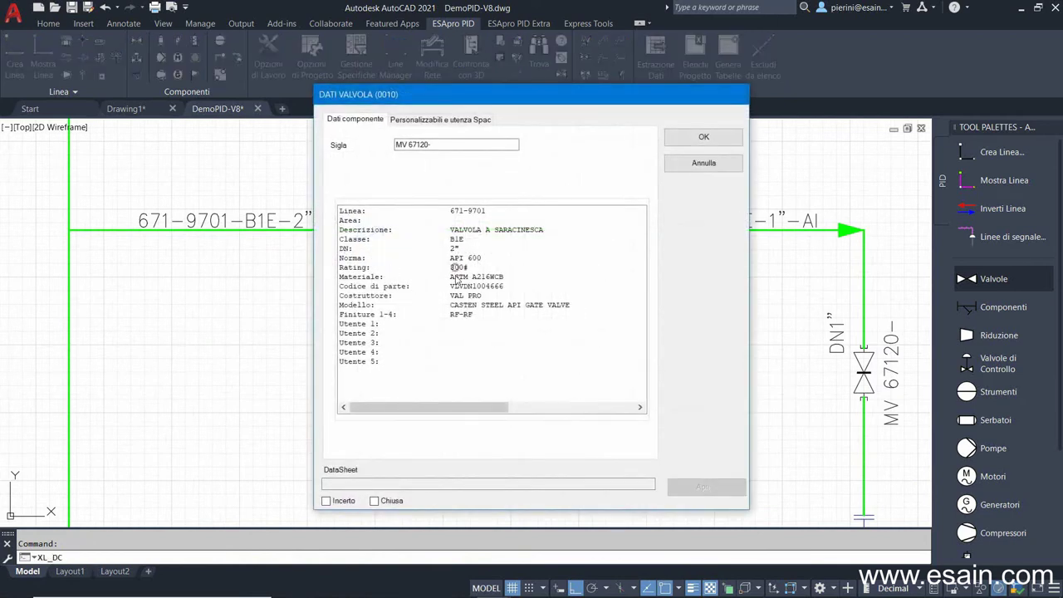
{"action": "left_click", "coordinate": [703, 136]}
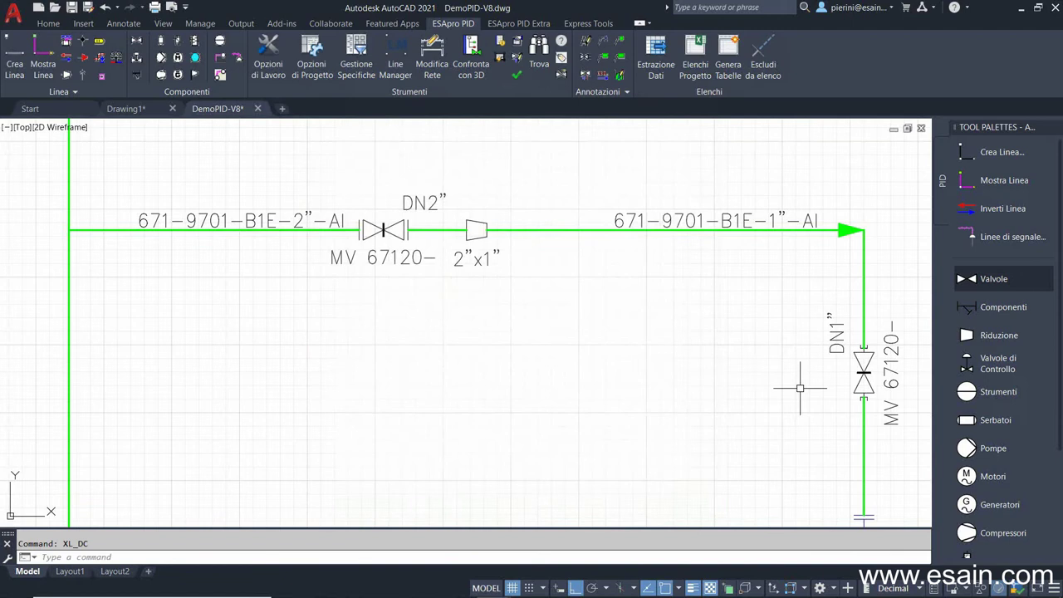
{"action": "left_click", "coordinate": [864, 368]}
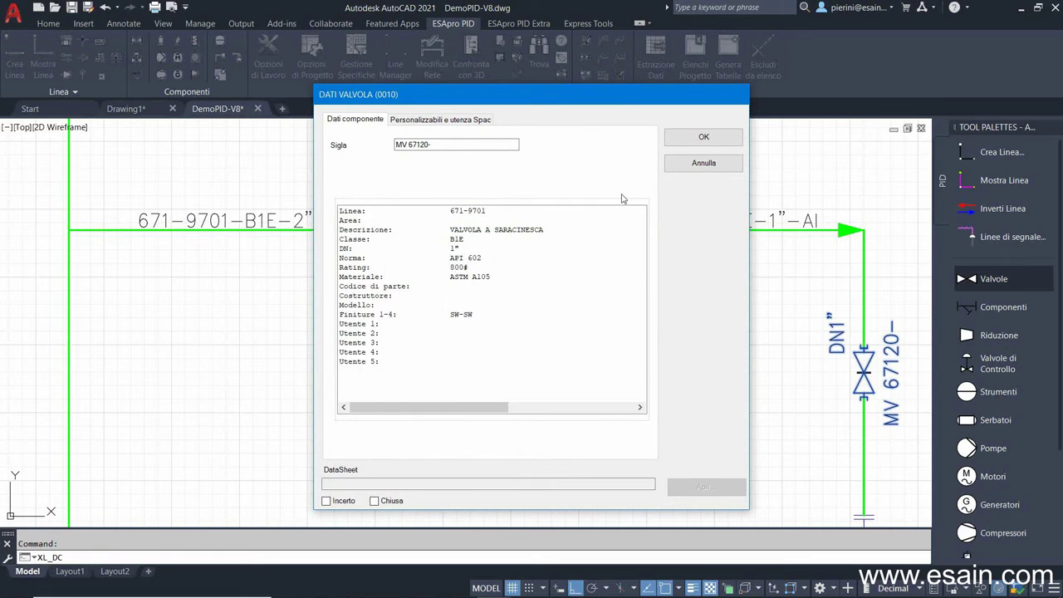
{"action": "left_click", "coordinate": [704, 136]}
{"action": "scroll", "coordinate": [449, 299], "scroll_direction": "down", "scroll_amount": 3}
{"action": "scroll", "coordinate": [482, 294], "scroll_direction": "up", "scroll_amount": 2}
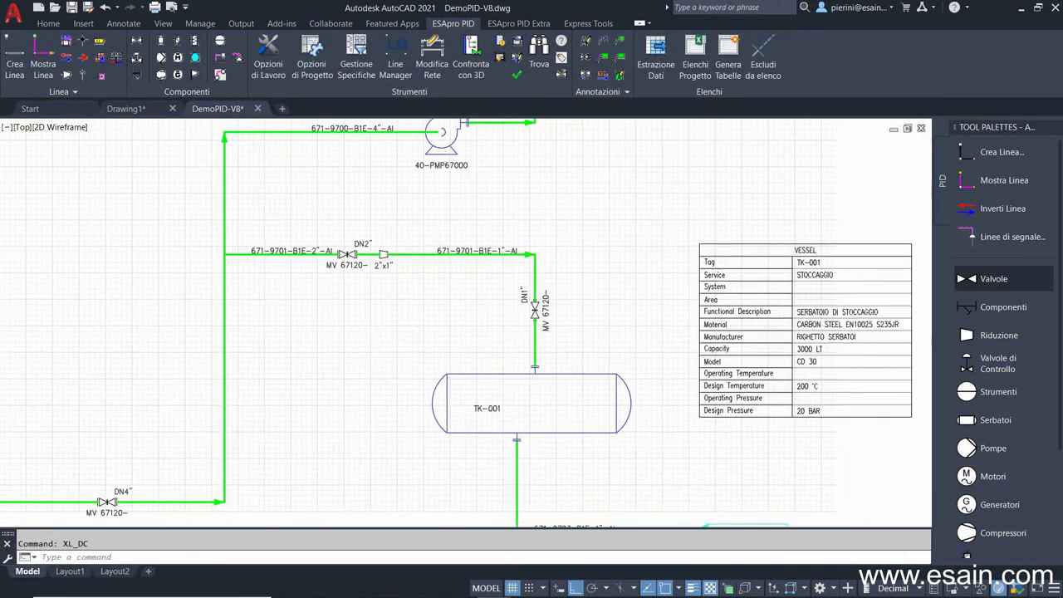
{"action": "scroll", "coordinate": [416, 301], "scroll_direction": "down", "scroll_amount": 4}
{"action": "scroll", "coordinate": [540, 375], "scroll_direction": "up", "scroll_amount": 5}
{"action": "middle_click_drag", "start_coordinate": [491, 399], "coordinate": [532, 400]}
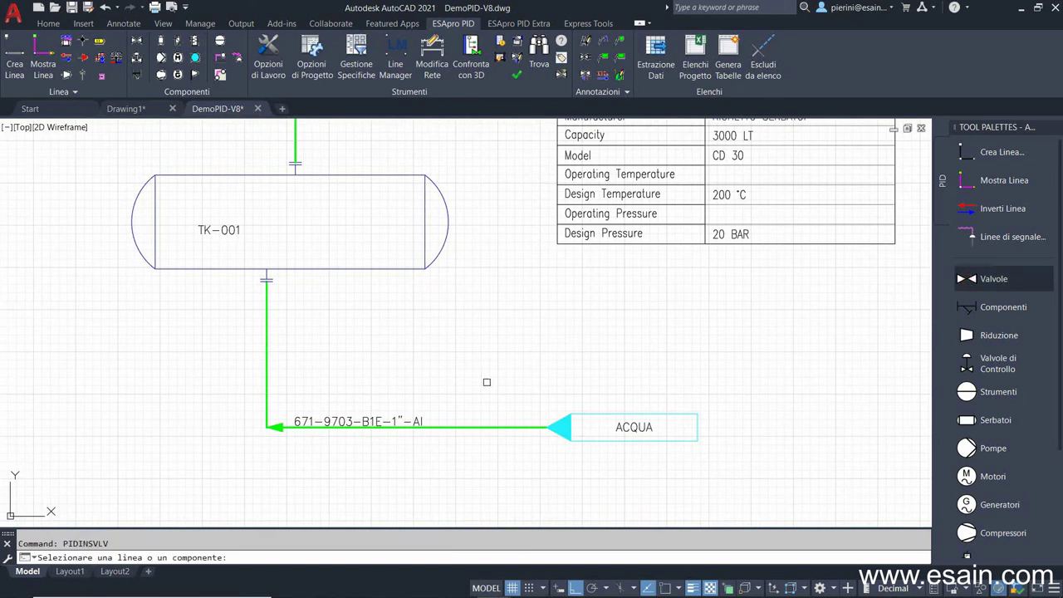
Step: Place a 0009 ball valve on the ACQUA line
{"action": "left_click", "coordinate": [457, 428]}
{"action": "left_click", "coordinate": [399, 150]}
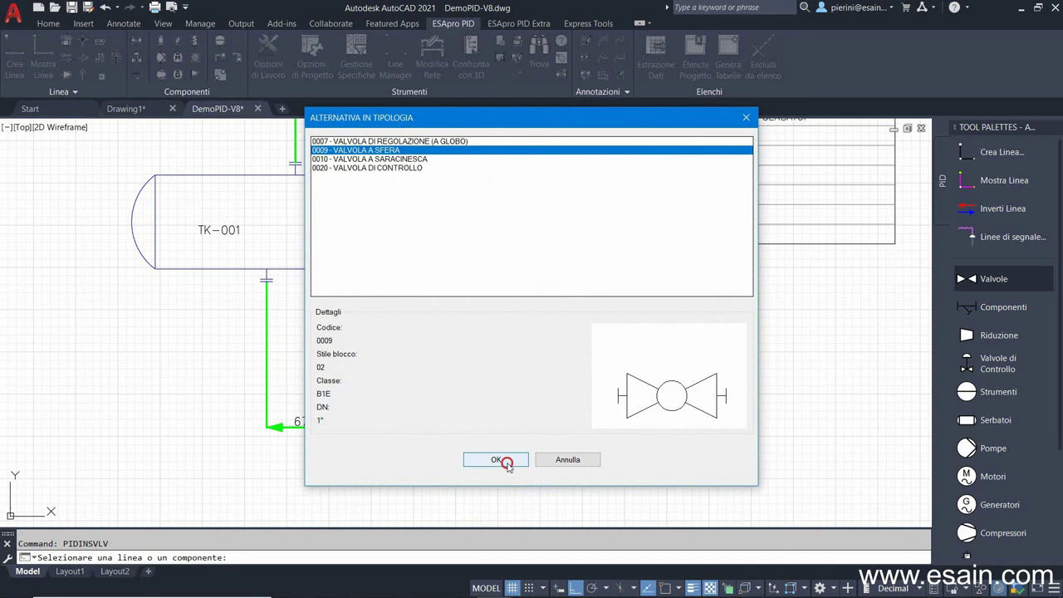
{"action": "left_click", "coordinate": [503, 462]}
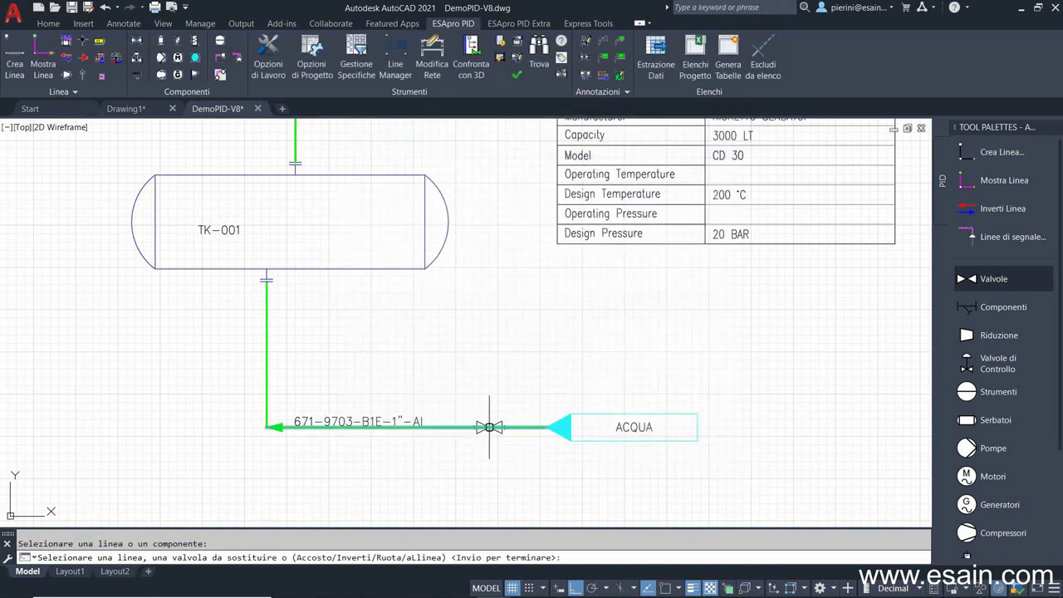
{"action": "left_click", "coordinate": [490, 427]}
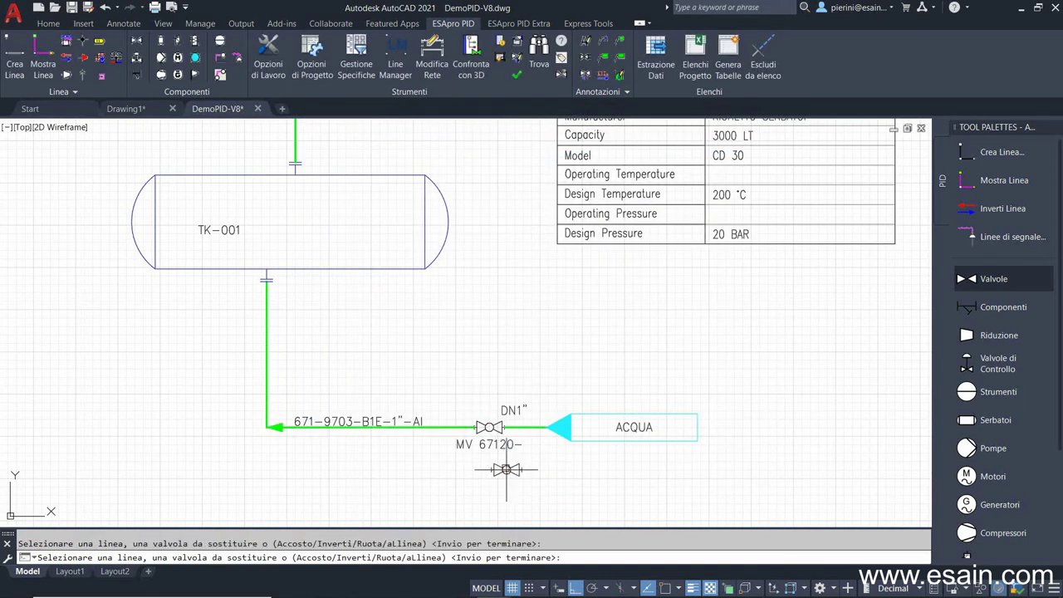
{"action": "key", "text": "Return"}
{"action": "scroll", "coordinate": [505, 467], "scroll_direction": "up", "scroll_amount": 4}
{"action": "middle_click_drag", "start_coordinate": [493, 457], "coordinate": [612, 468]}
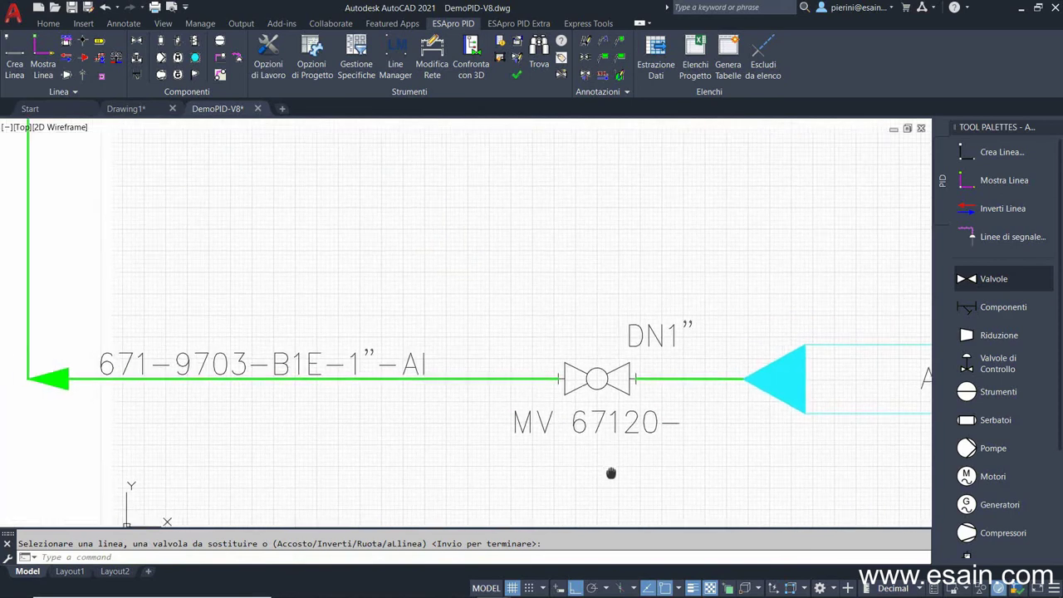
Step: Add a reversed (Inverti) 1"x1" reducer just left of the ball valve
{"action": "left_click", "coordinate": [997, 335]}
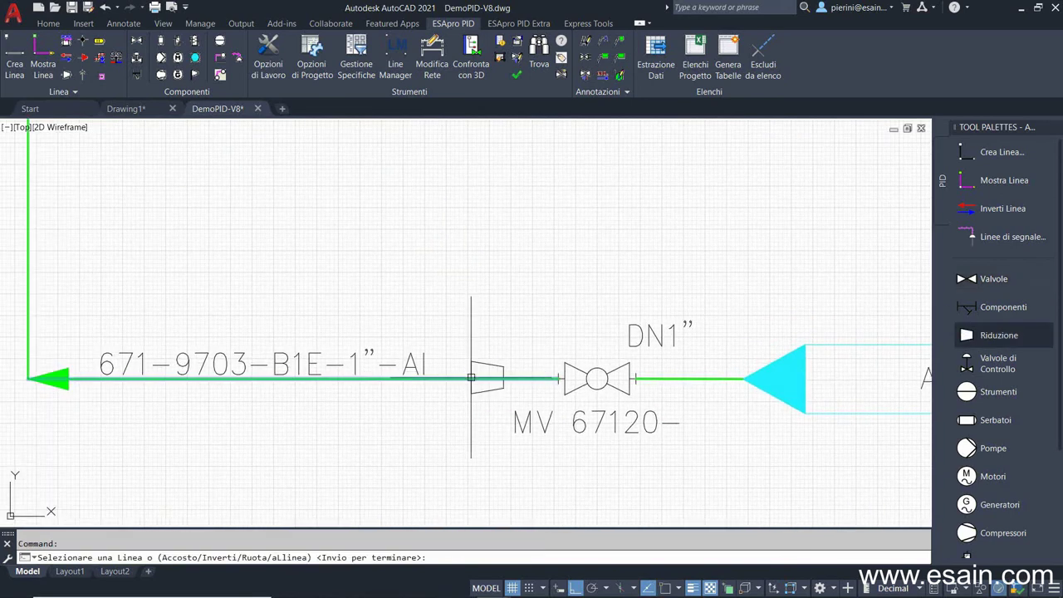
{"action": "type", "text": "I"}
{"action": "key", "text": "Return"}
{"action": "left_click", "coordinate": [478, 378]}
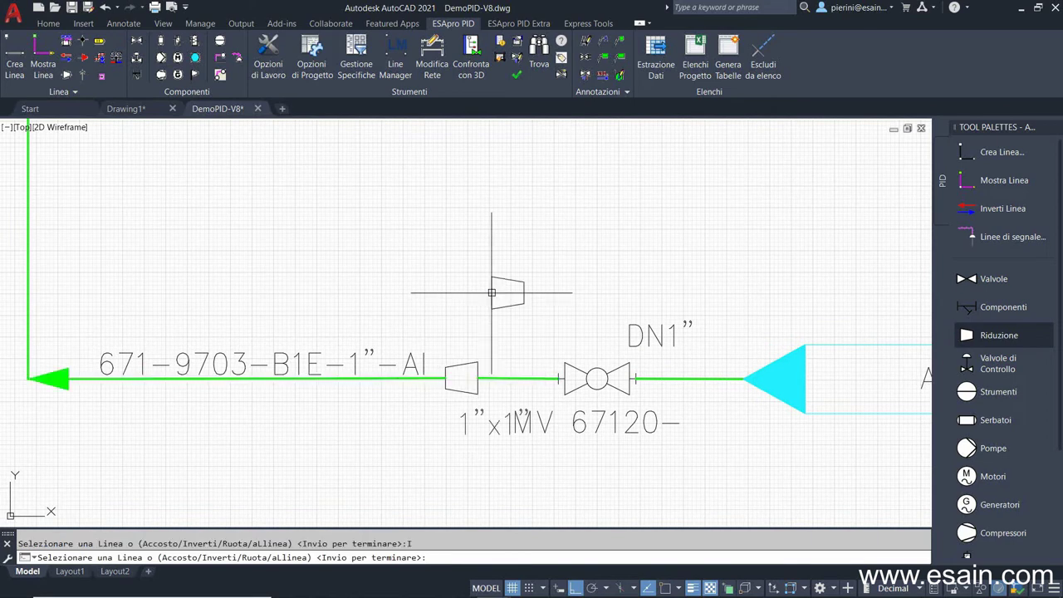
{"action": "key", "text": "Return"}
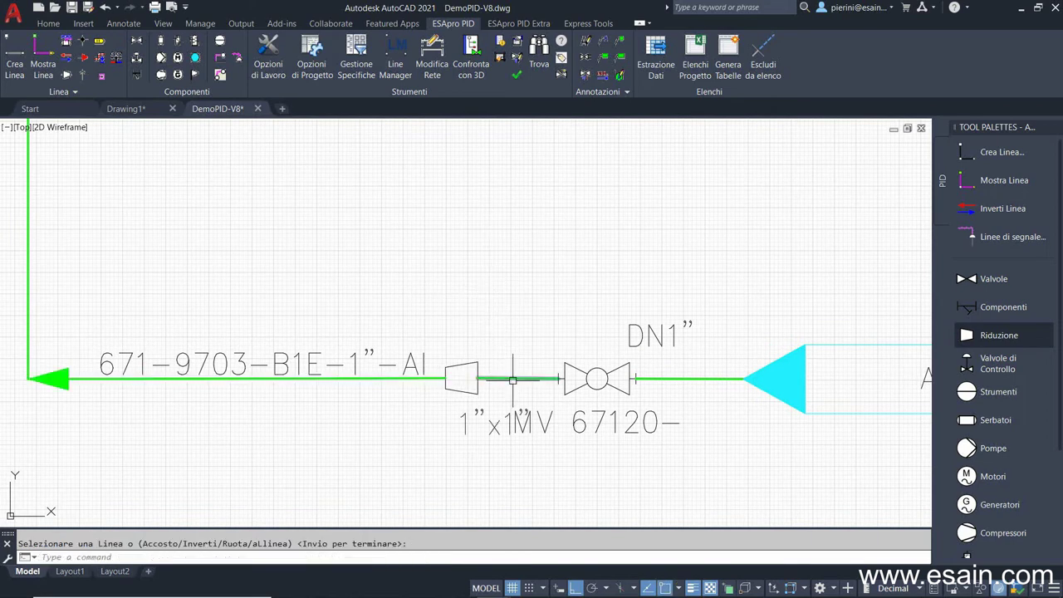
{"action": "scroll", "coordinate": [465, 317], "scroll_direction": "down", "scroll_amount": 4}
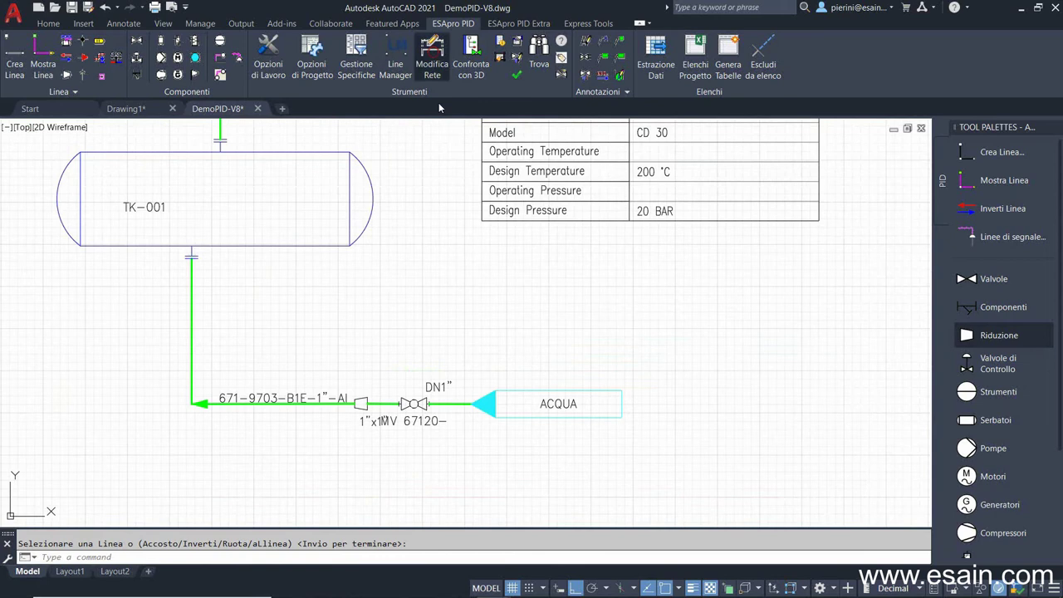
Step: Shift the valve to a new position along the line, away from the reducer
{"action": "left_click", "coordinate": [432, 63]}
{"action": "left_click", "coordinate": [561, 403]}
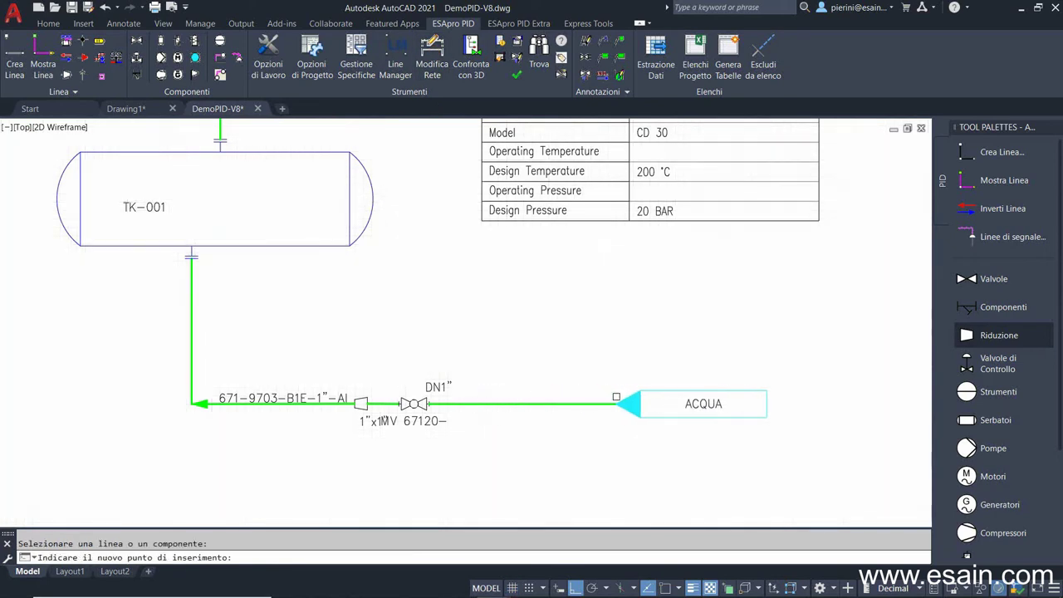
{"action": "left_click", "coordinate": [464, 404]}
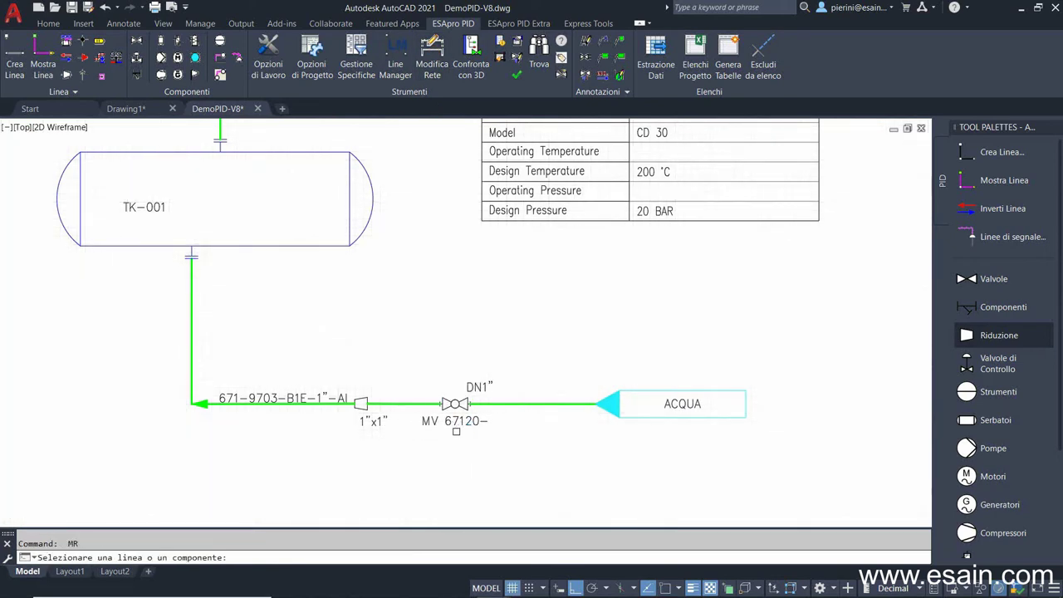
{"action": "key", "text": "Return"}
Step: Change the ACQUA-side line section to DN 50 - 2" and inspect the ball valve's data
{"action": "double_click", "coordinate": [409, 404]}
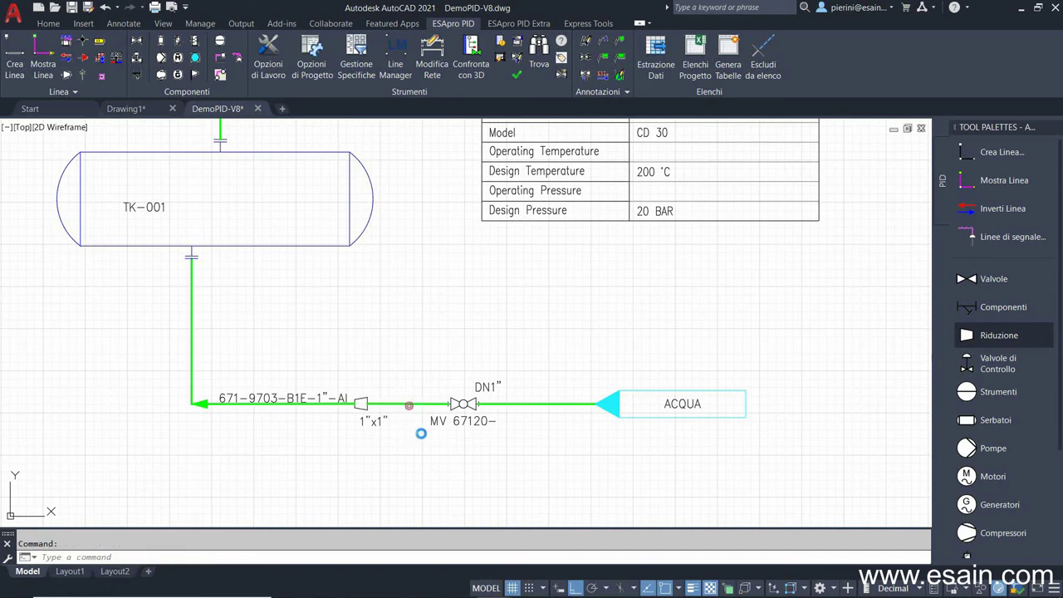
{"action": "left_click", "coordinate": [456, 237]}
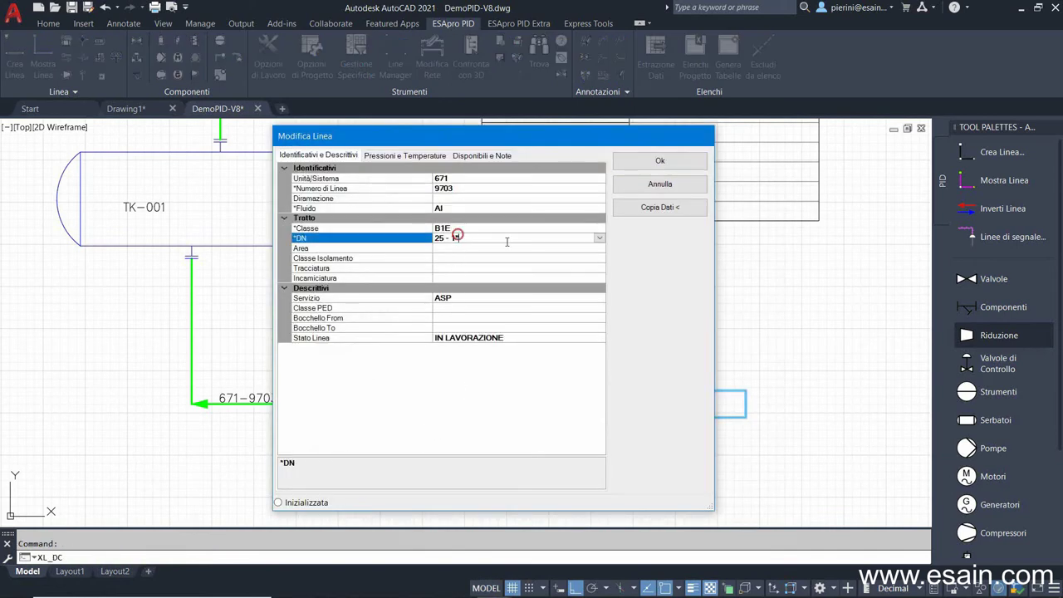
{"action": "left_click", "coordinate": [598, 238]}
{"action": "left_click", "coordinate": [456, 287]}
{"action": "left_click", "coordinate": [644, 166]}
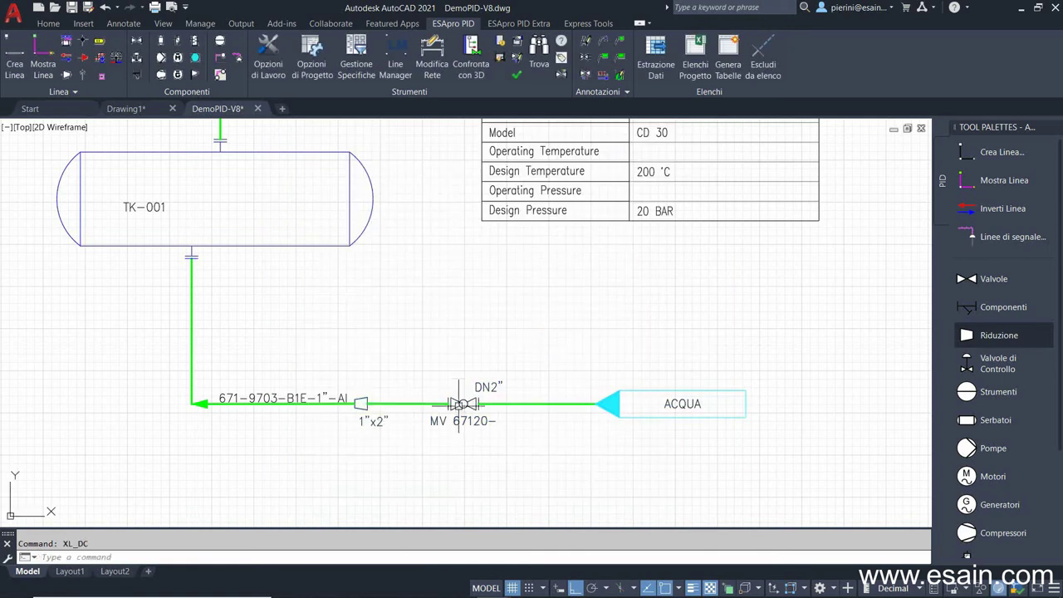
{"action": "double_click", "coordinate": [459, 405]}
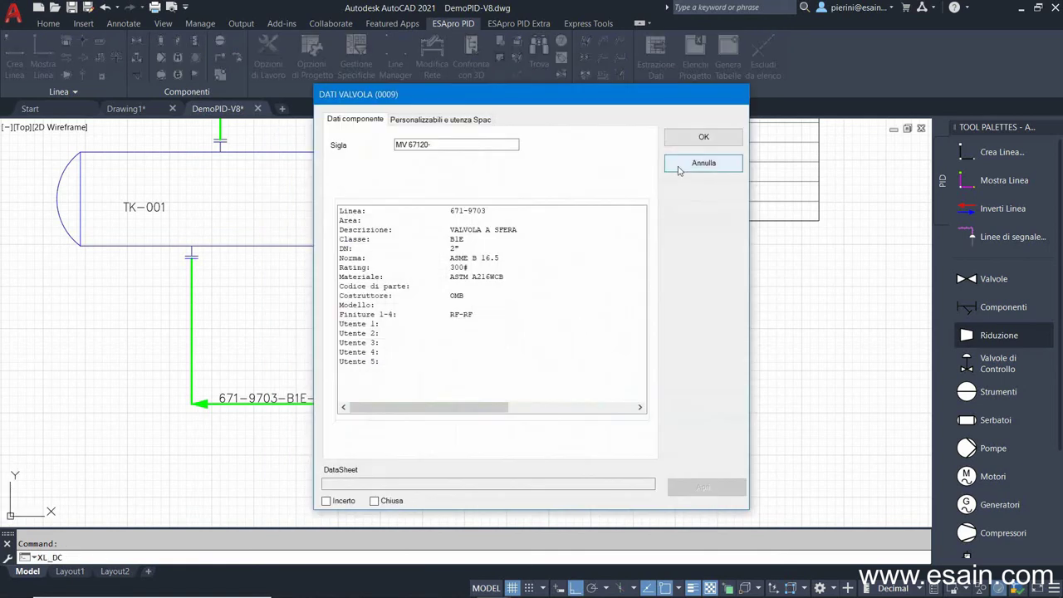
{"action": "left_click", "coordinate": [688, 138]}
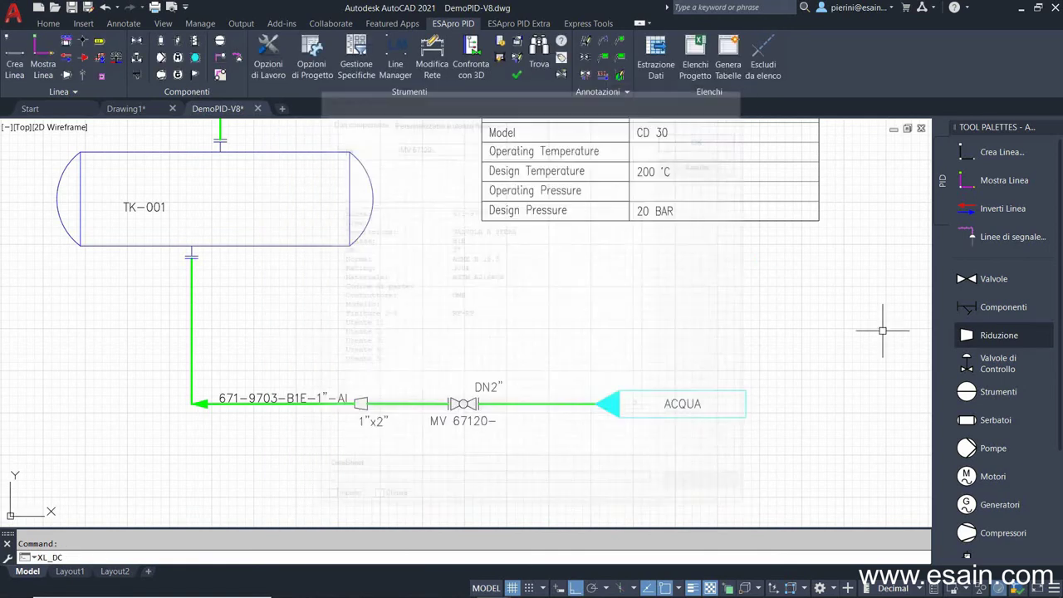
Step: Resize the section to 100 - 4", making the reducer 1"x4", and delete the out-of-class ball valve
{"action": "double_click", "coordinate": [524, 404]}
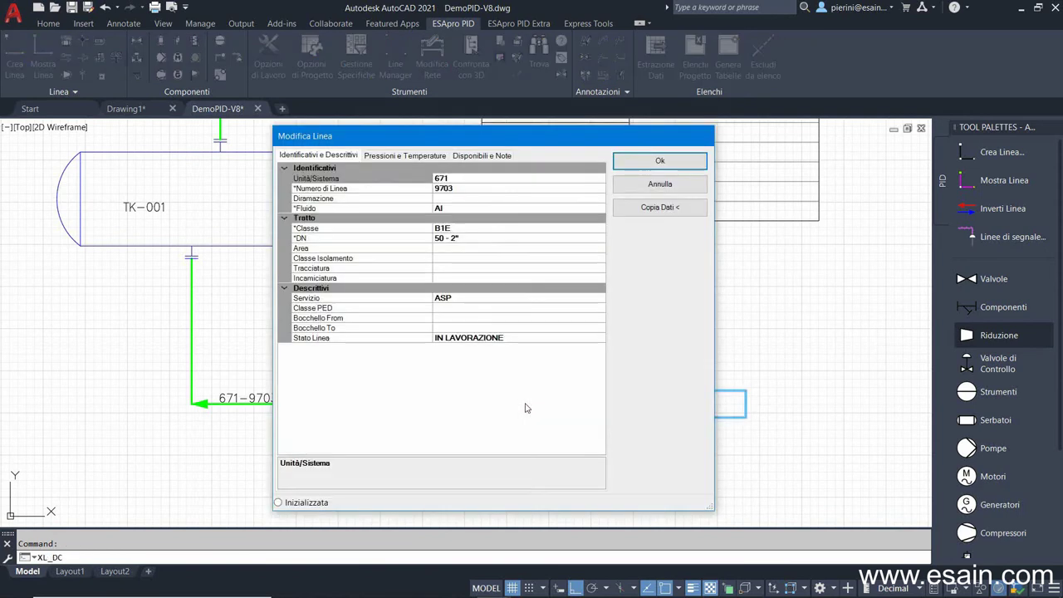
{"action": "left_click", "coordinate": [478, 239]}
{"action": "left_click", "coordinate": [598, 239]}
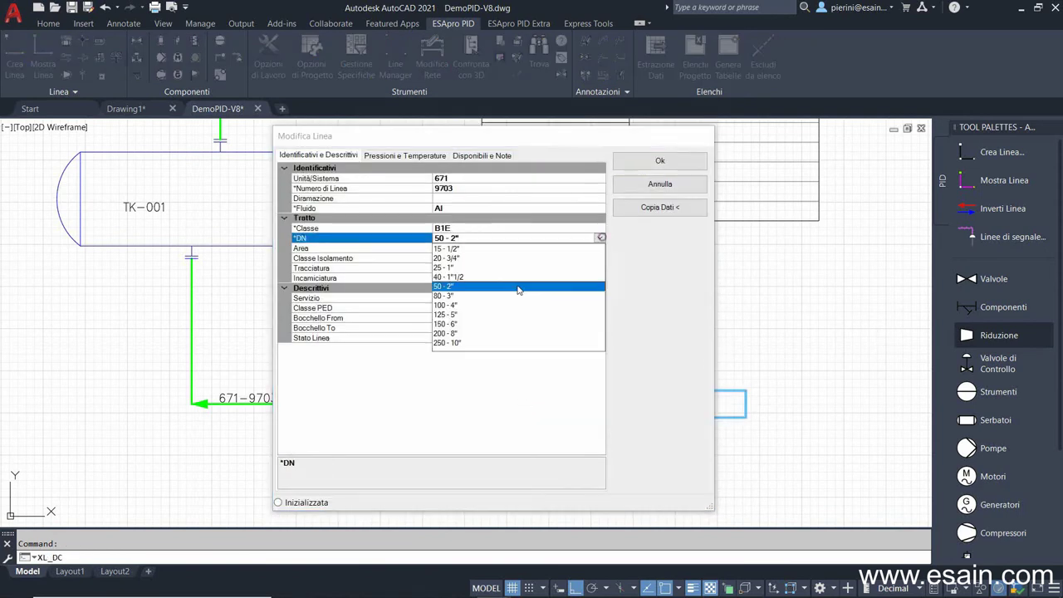
{"action": "left_click", "coordinate": [457, 306]}
{"action": "left_click", "coordinate": [644, 161]}
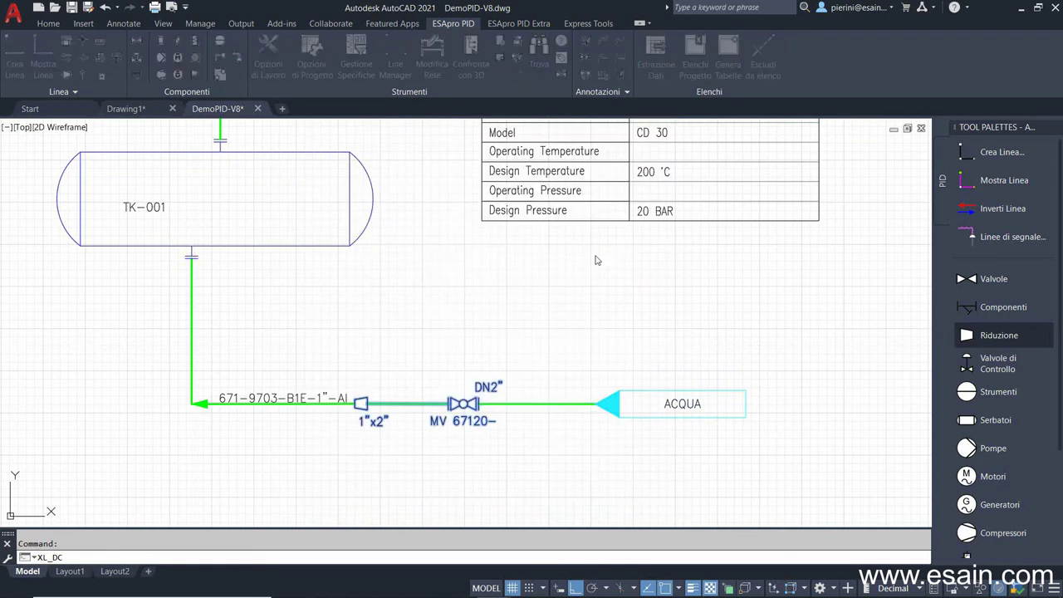
{"action": "left_click", "coordinate": [593, 368]}
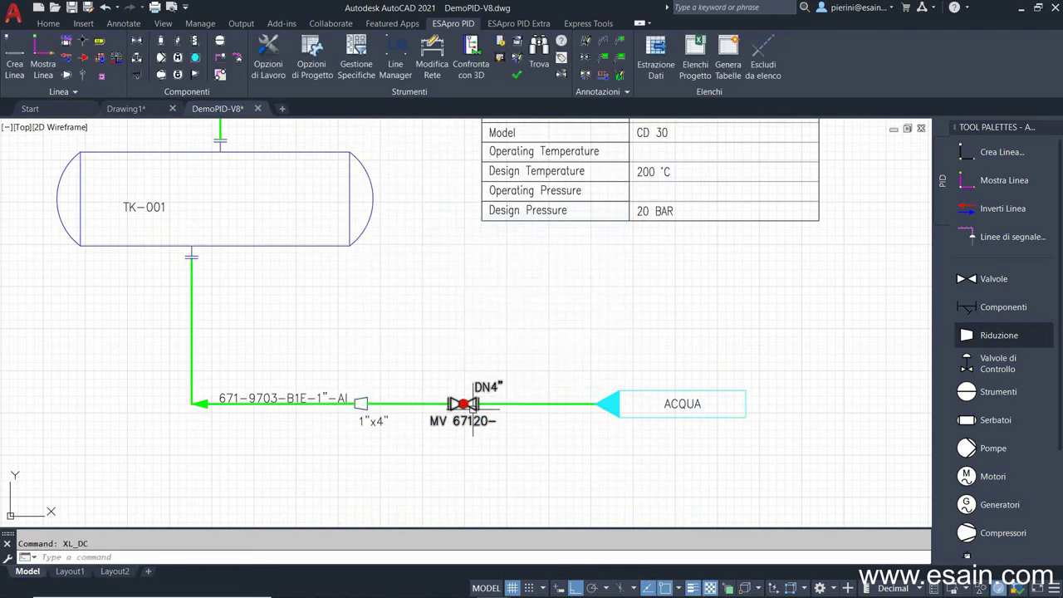
{"action": "left_click", "coordinate": [472, 406]}
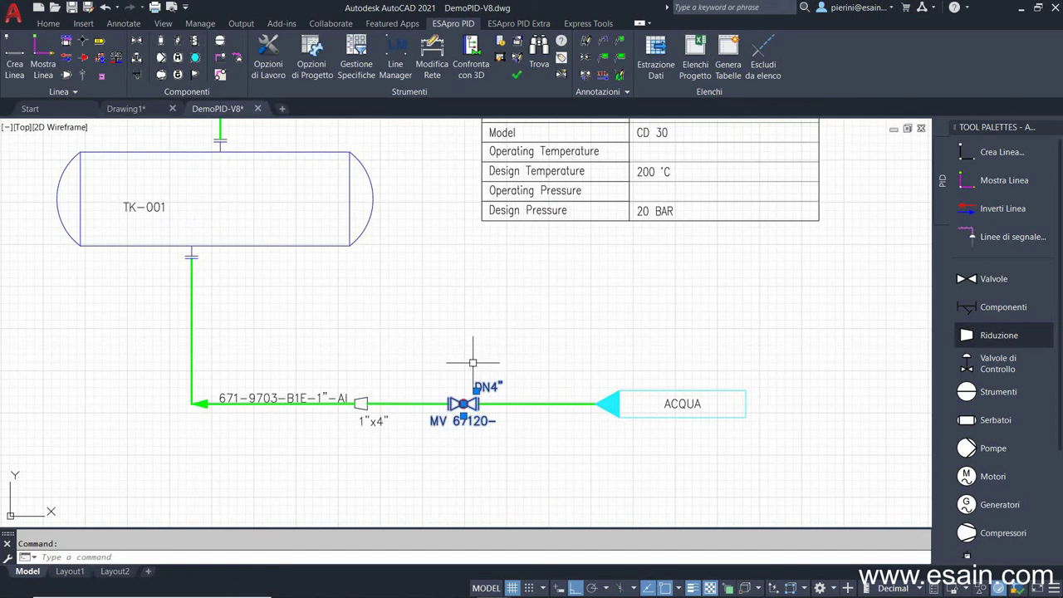
{"action": "key", "text": "Delete"}
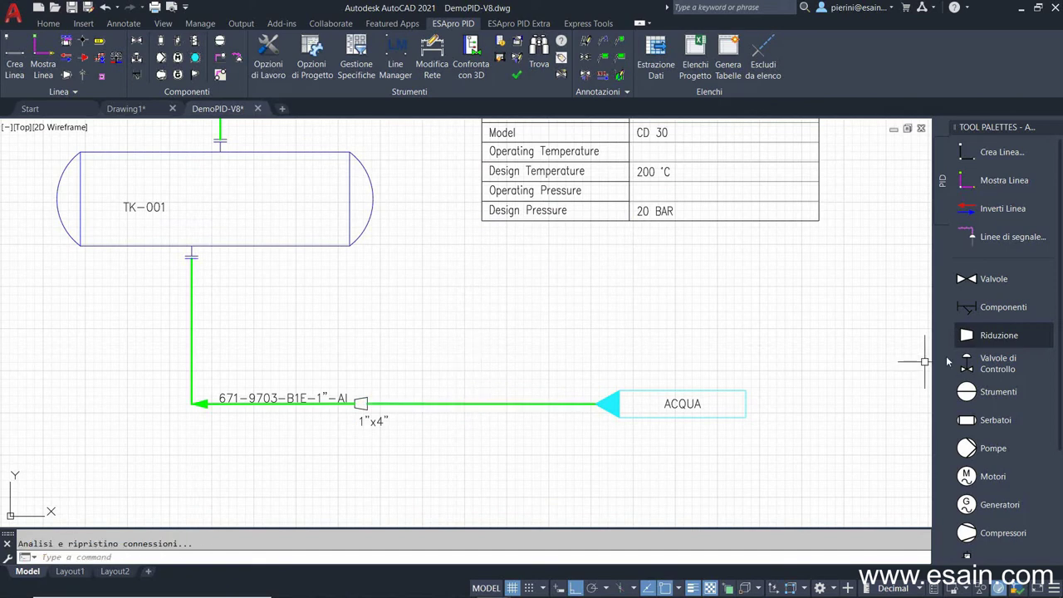
Step: Insert a DN4" 0010 gate valve on line 671-9703's ACQUA-side run and check its MV 67120- tag
{"action": "left_click", "coordinate": [990, 279]}
{"action": "left_click", "coordinate": [492, 405]}
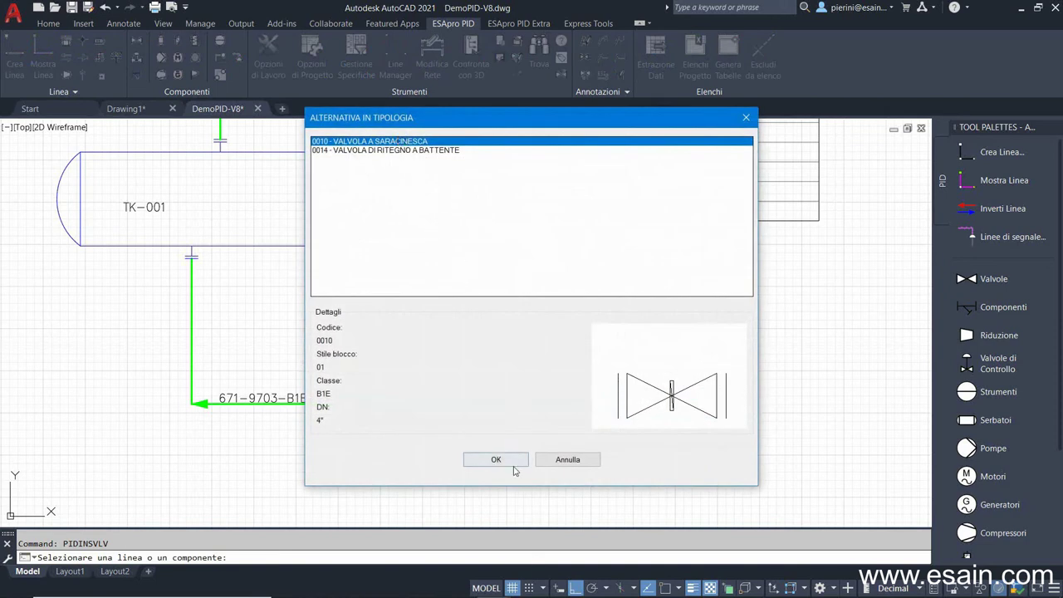
{"action": "left_click", "coordinate": [493, 456]}
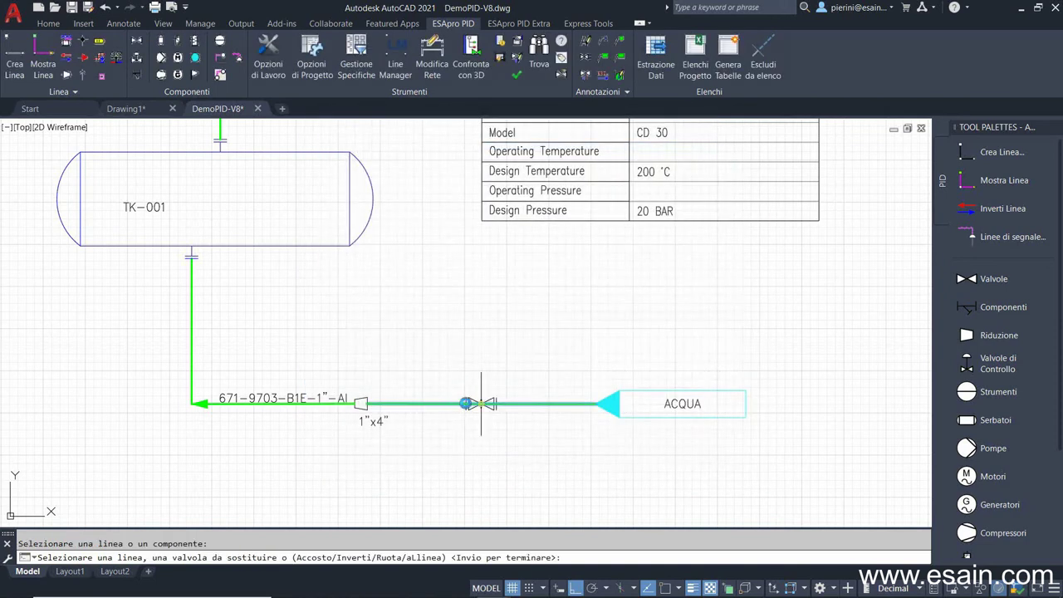
{"action": "key", "text": "Return"}
{"action": "scroll", "coordinate": [515, 423], "scroll_direction": "up", "scroll_amount": 6}
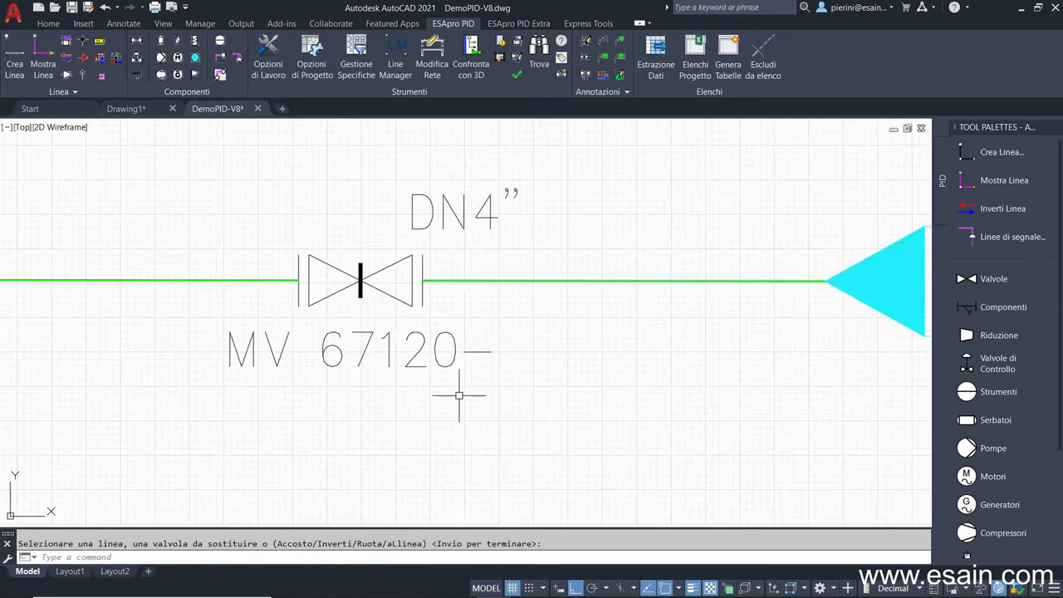
{"action": "left_click", "coordinate": [414, 357]}
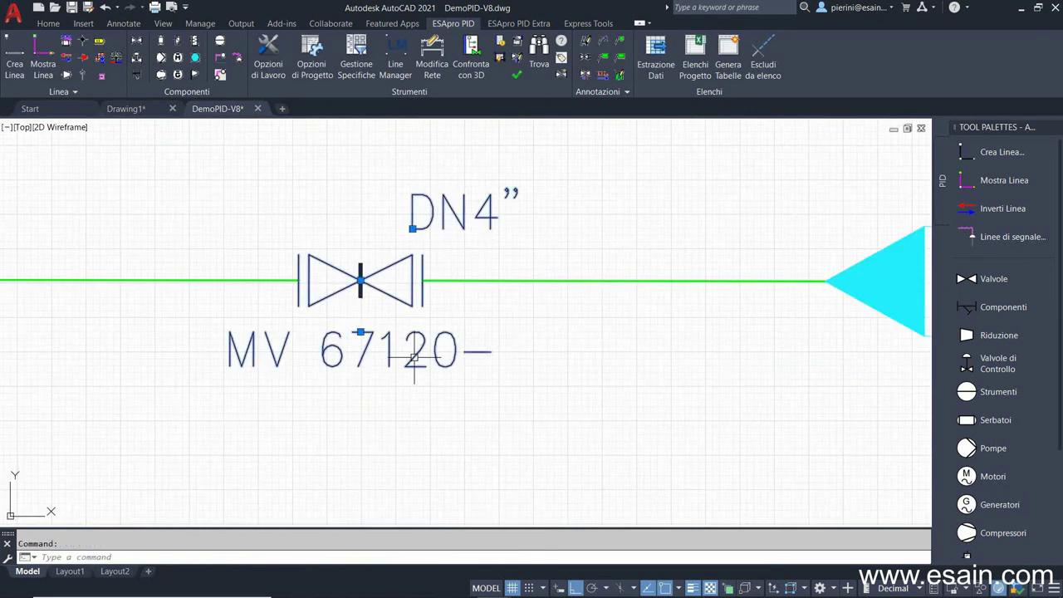
{"action": "key", "text": "Escape"}
{"action": "scroll", "coordinate": [414, 357], "scroll_direction": "down", "scroll_amount": 8}
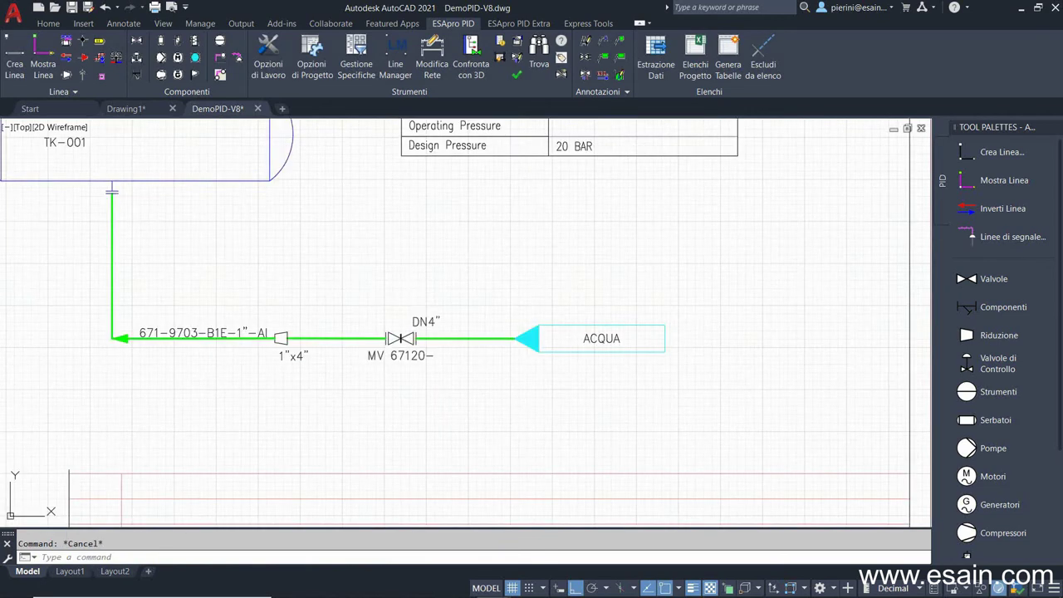
Step: Auto-number the Valvole category with format 01, tagging MV 67120-40 to MV 67120-43
{"action": "middle_click", "coordinate": [513, 137]}
{"action": "middle_click", "coordinate": [512, 137]}
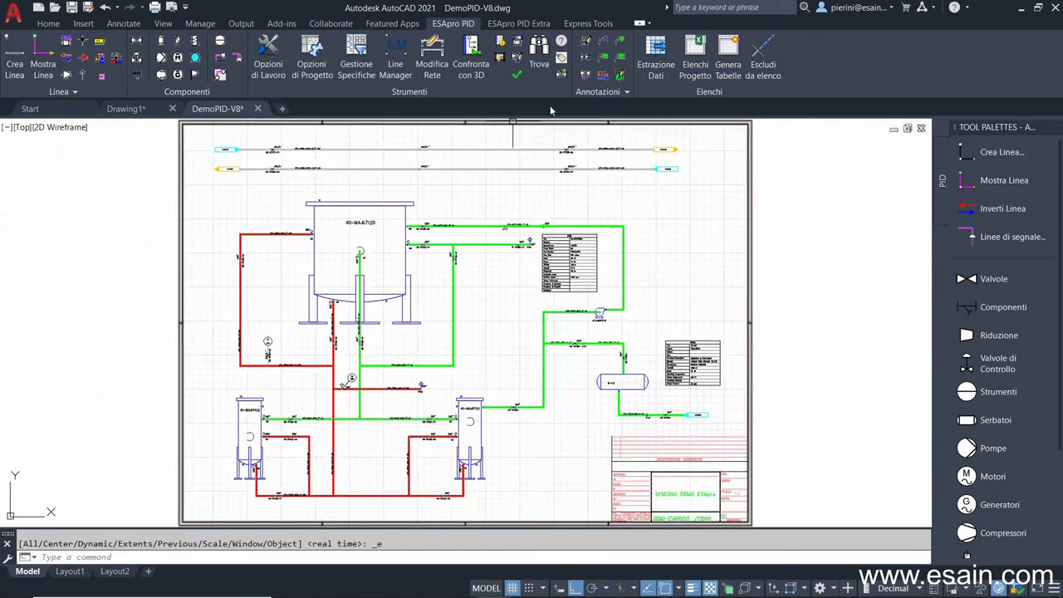
{"action": "left_click", "coordinate": [584, 75]}
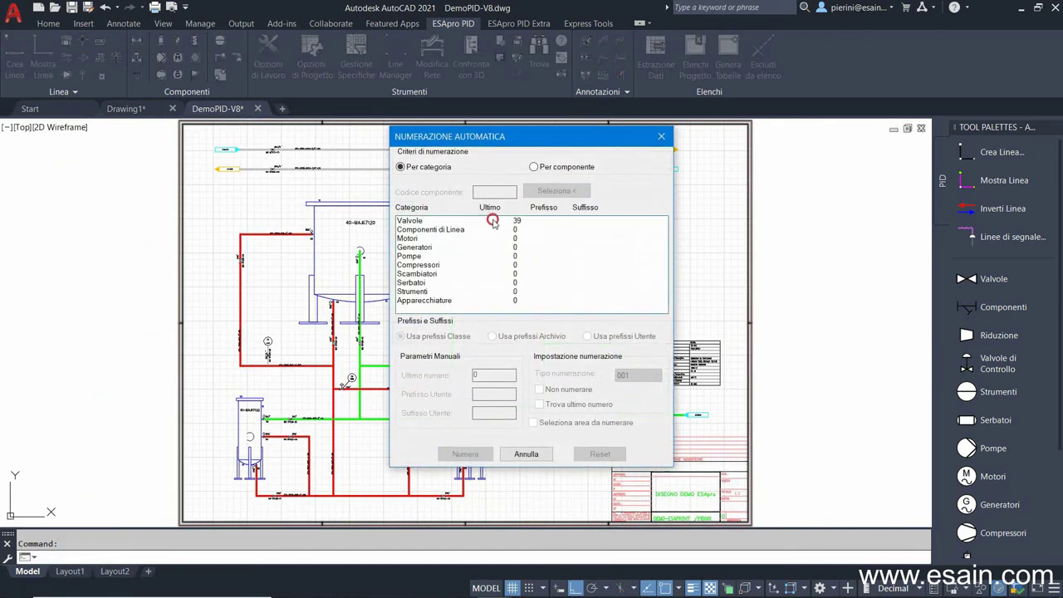
{"action": "left_click", "coordinate": [493, 221]}
{"action": "left_click", "coordinate": [638, 376]}
{"action": "left_click", "coordinate": [631, 396]}
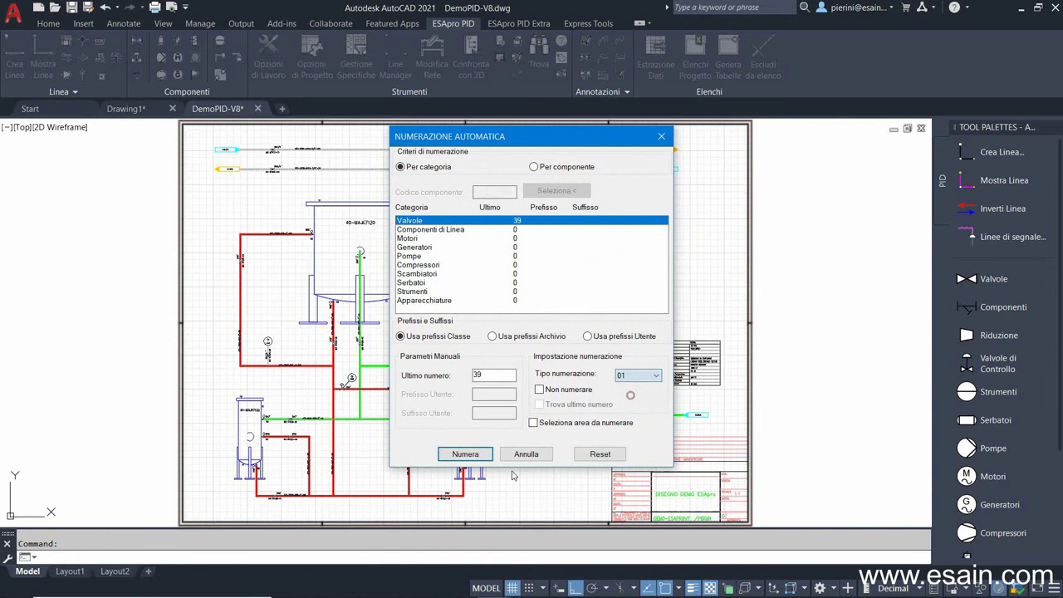
{"action": "left_click", "coordinate": [462, 455]}
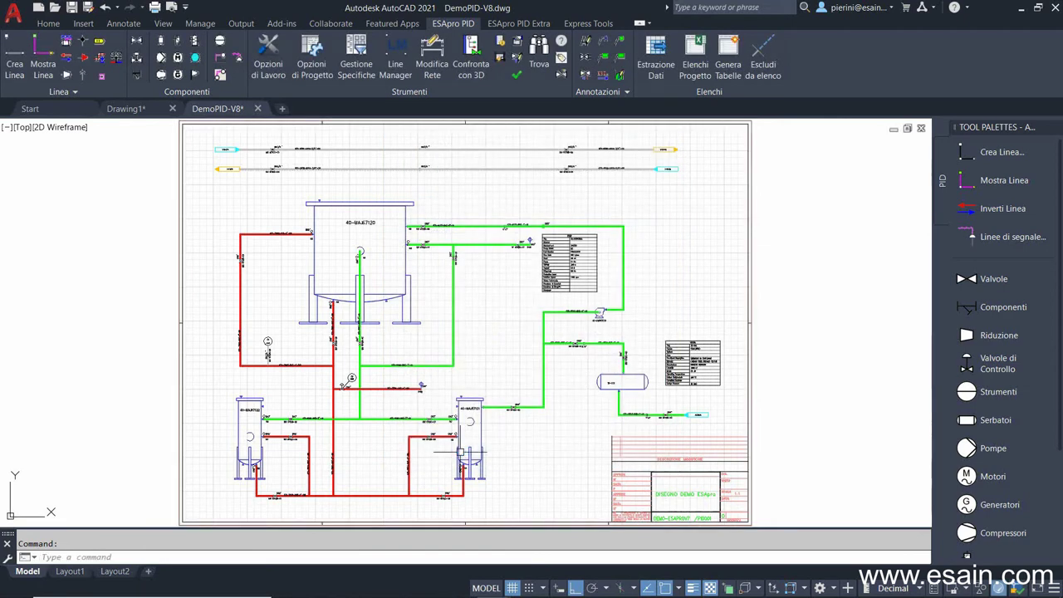
Step: Slide the 2"x1" reducer further along line 671-9701, clear of valve MV 67120-41
{"action": "scroll", "coordinate": [548, 432], "scroll_direction": "up", "scroll_amount": 2}
{"action": "scroll", "coordinate": [551, 392], "scroll_direction": "up", "scroll_amount": 4}
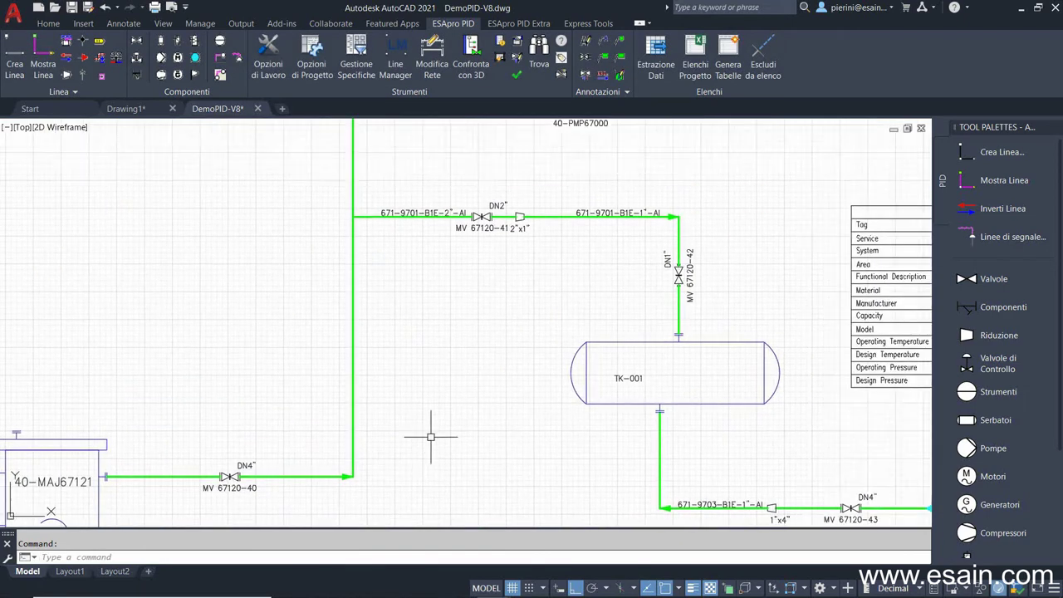
{"action": "middle_click_drag", "start_coordinate": [430, 432], "coordinate": [402, 451]}
{"action": "scroll", "coordinate": [426, 342], "scroll_direction": "up", "scroll_amount": 4}
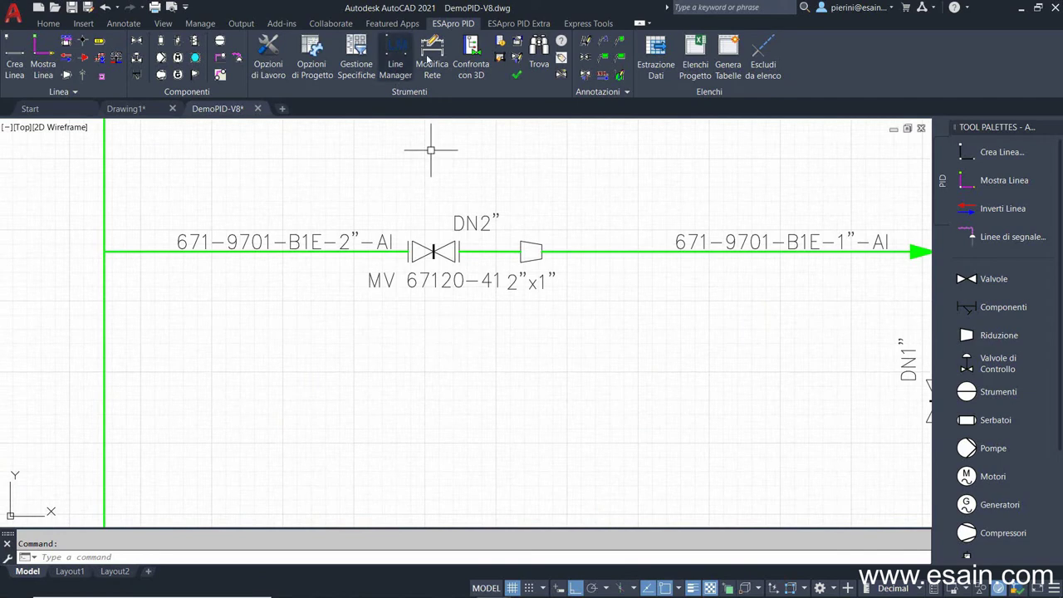
{"action": "left_click", "coordinate": [436, 64]}
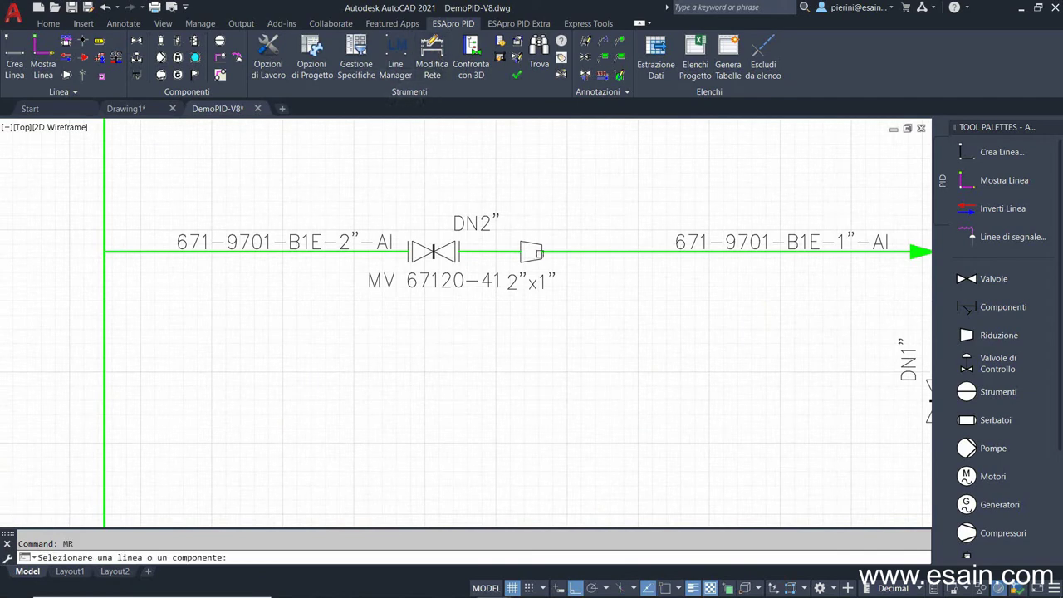
{"action": "left_click", "coordinate": [531, 251]}
{"action": "left_click", "coordinate": [581, 249]}
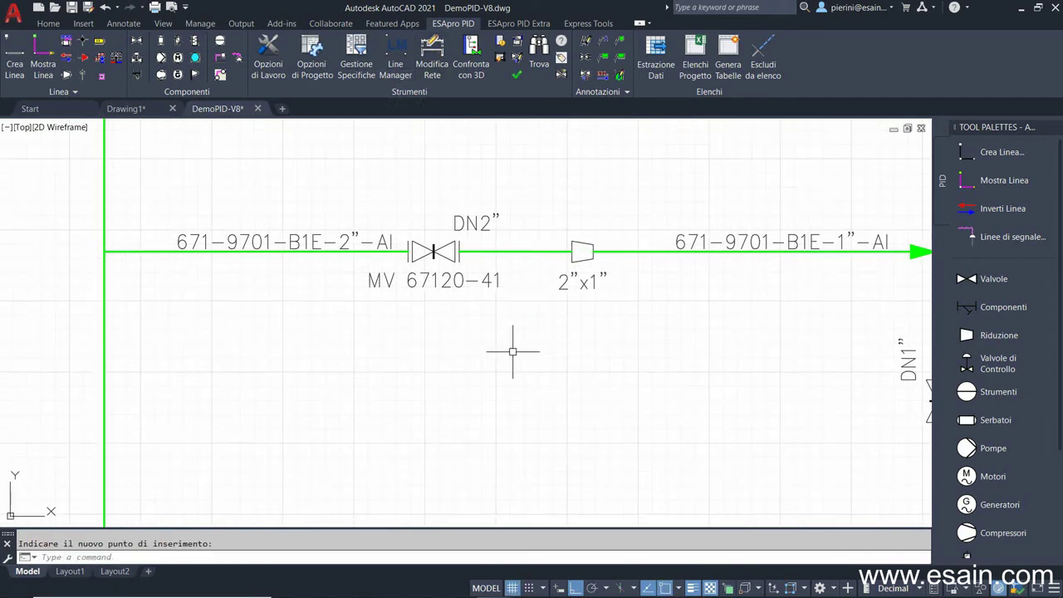
{"action": "scroll", "coordinate": [503, 339], "scroll_direction": "down", "scroll_amount": 4}
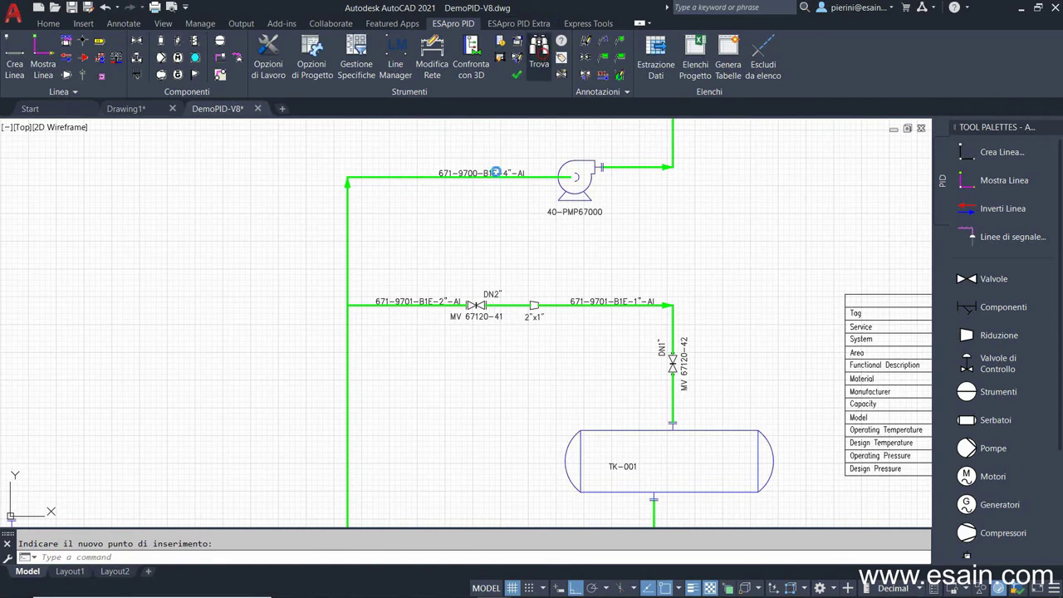
Step: Find component MV 67120-42 in the drawing with Trova
{"action": "left_click", "coordinate": [539, 54]}
{"action": "left_click_drag", "start_coordinate": [539, 271], "coordinate": [537, 307]}
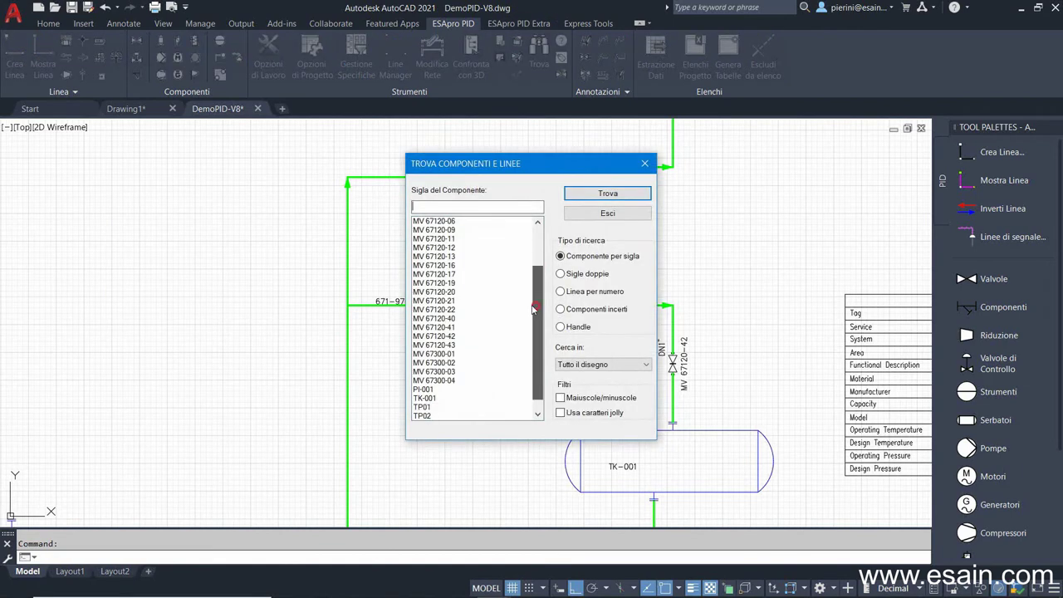
{"action": "left_click", "coordinate": [449, 336]}
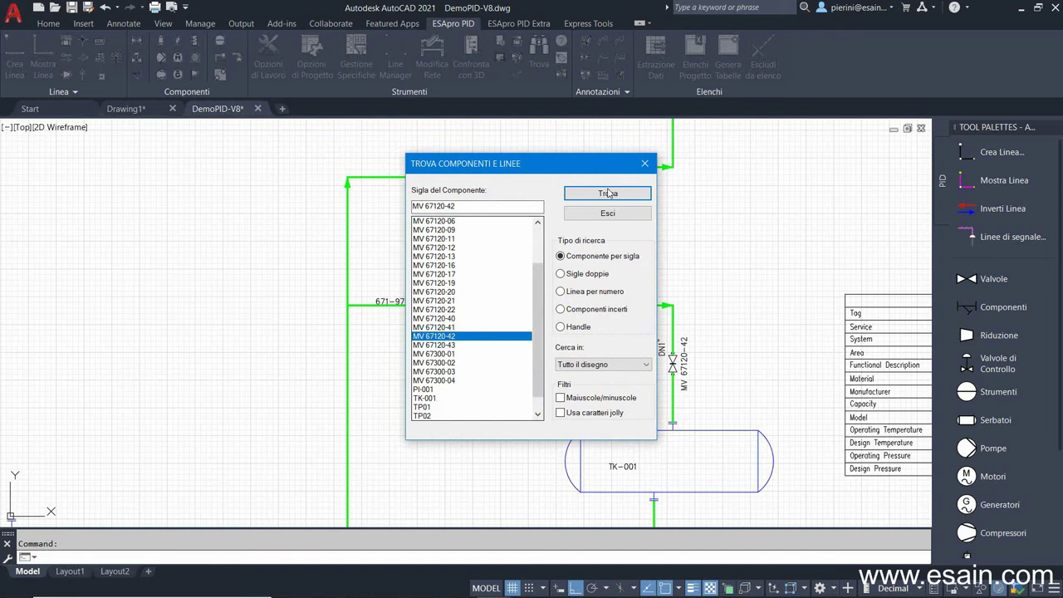
{"action": "left_click", "coordinate": [609, 193]}
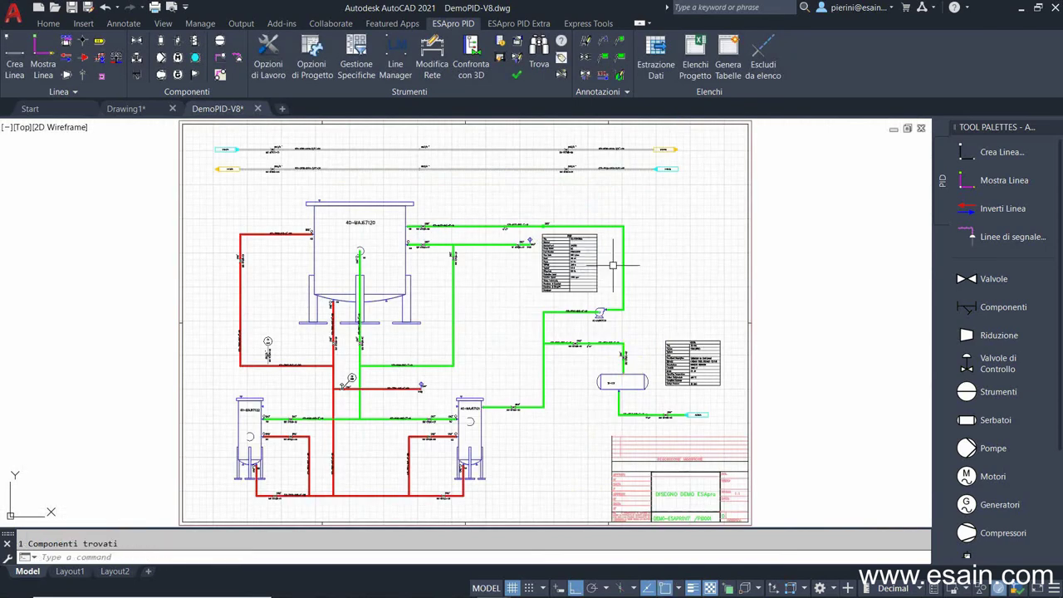
Step: Find line 671-9700 by number, then zoom out to the whole sheet
{"action": "right_click", "coordinate": [612, 266]}
{"action": "left_click", "coordinate": [629, 268]}
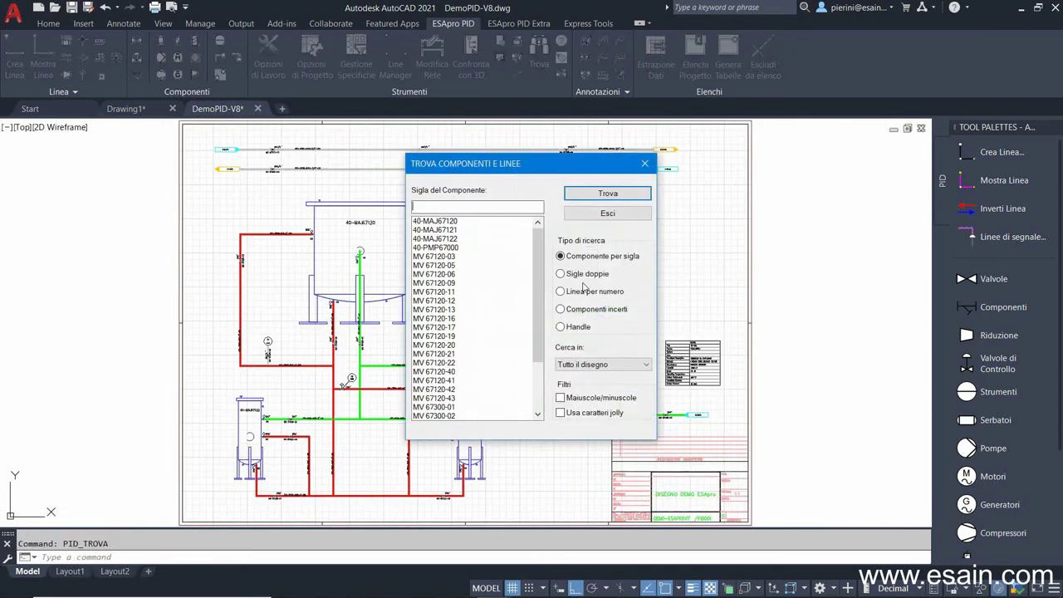
{"action": "left_click", "coordinate": [562, 292]}
{"action": "left_click", "coordinate": [441, 336]}
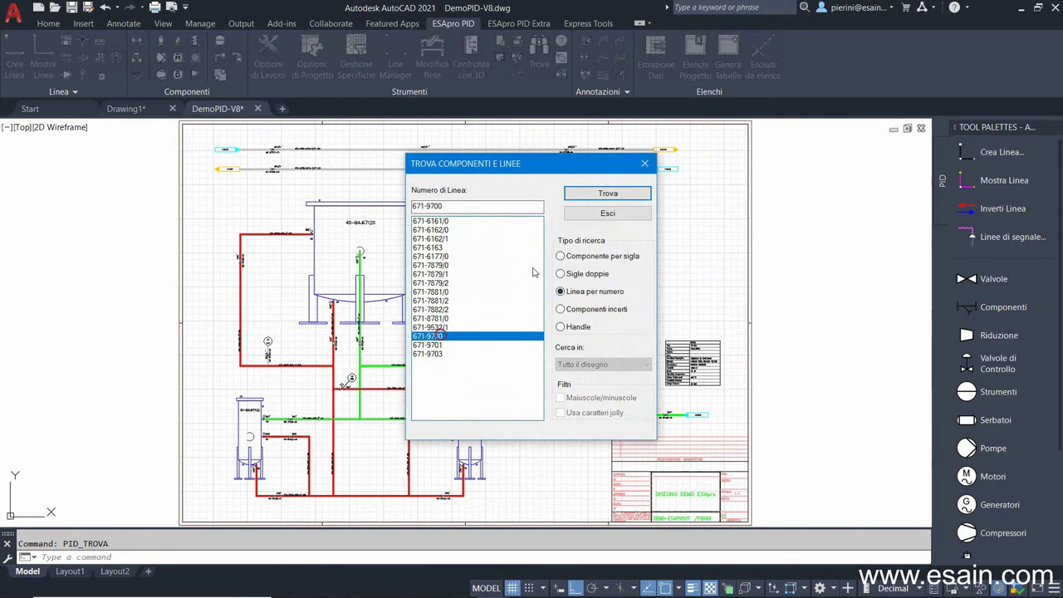
{"action": "left_click", "coordinate": [608, 194]}
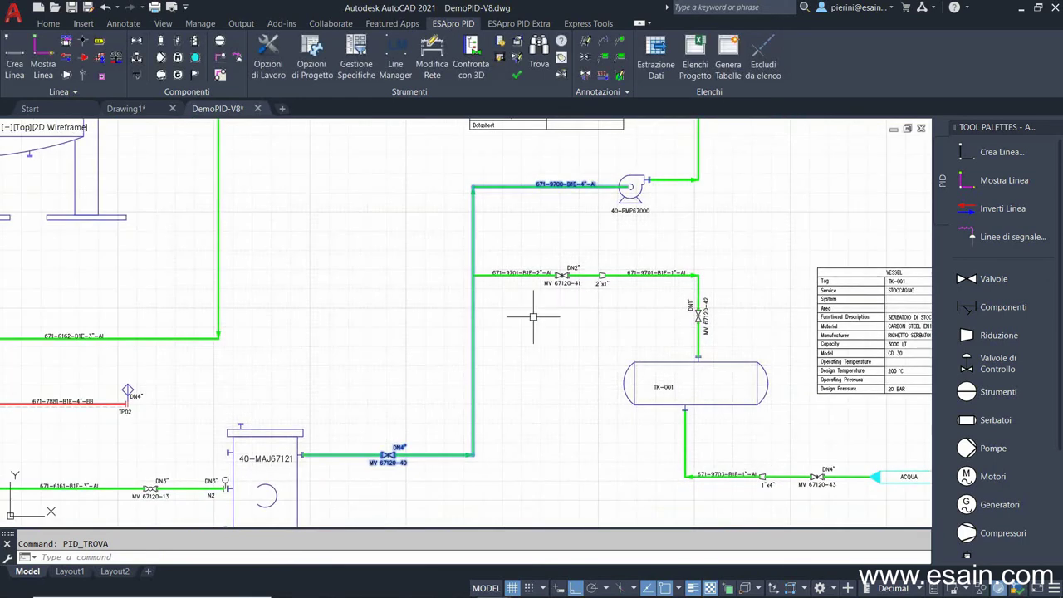
{"action": "middle_click", "coordinate": [531, 334]}
{"action": "middle_click", "coordinate": [532, 334]}
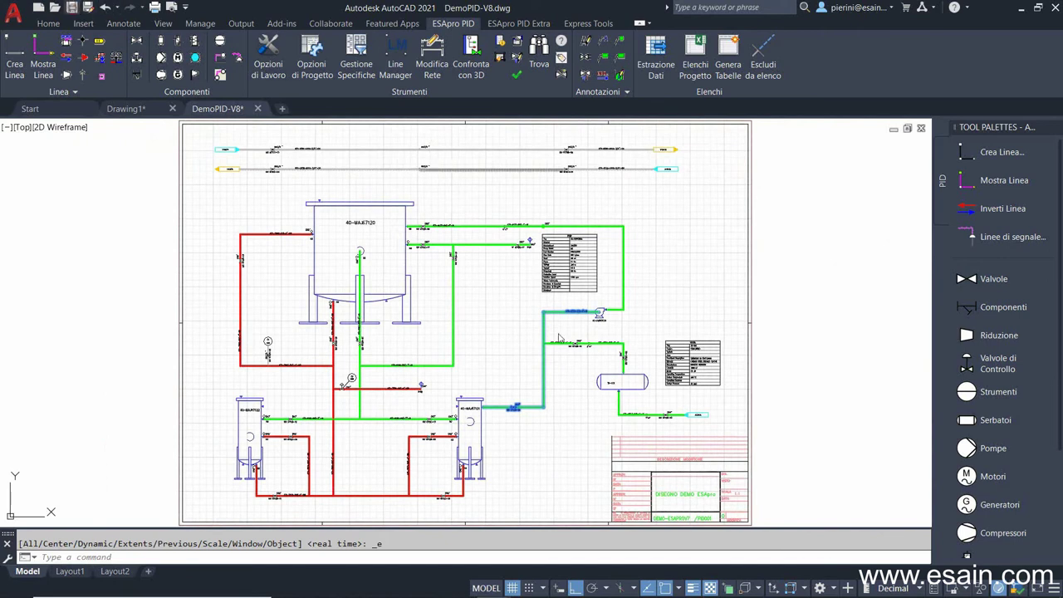
Step: Save the drawing and place a LINES LIST - LINEE table beside the sheet
{"action": "key", "text": "ctrl+s"}
{"action": "middle_click", "coordinate": [652, 320]}
{"action": "middle_click", "coordinate": [651, 320]}
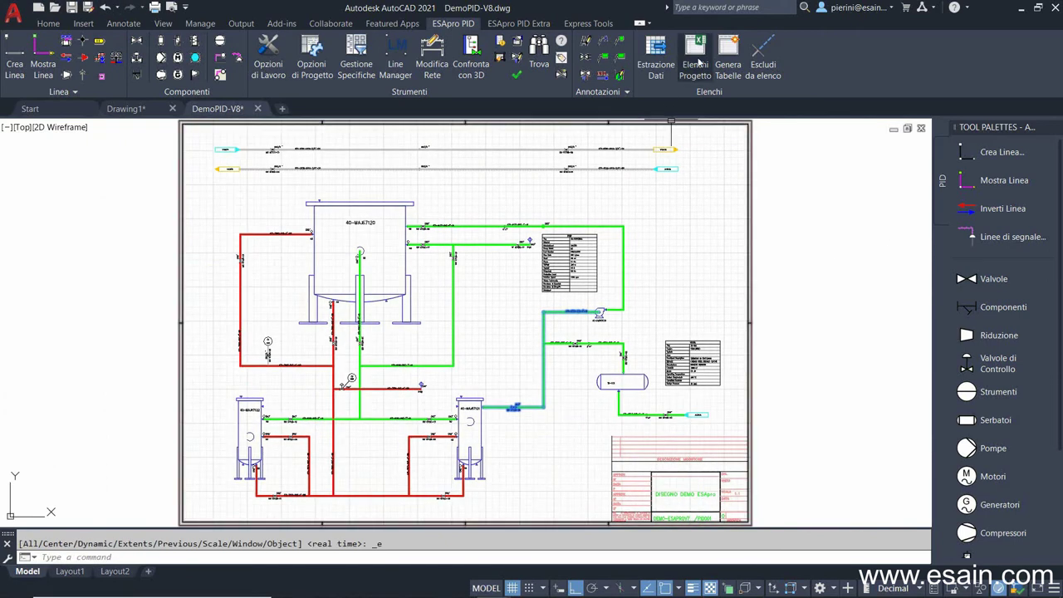
{"action": "left_click", "coordinate": [727, 59]}
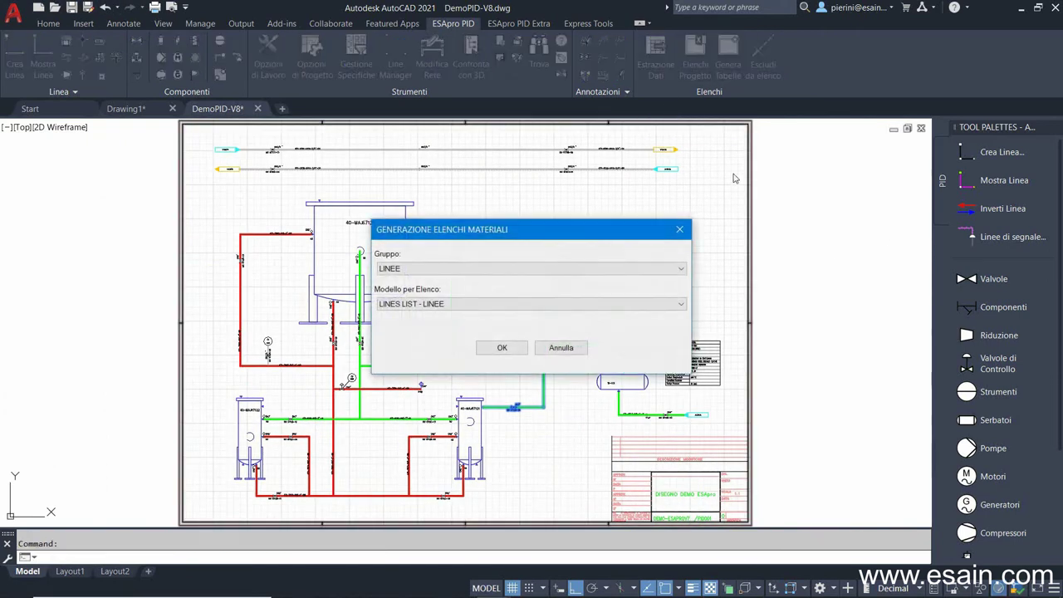
{"action": "left_click", "coordinate": [515, 347]}
{"action": "scroll", "coordinate": [589, 291], "scroll_direction": "up", "scroll_amount": 5}
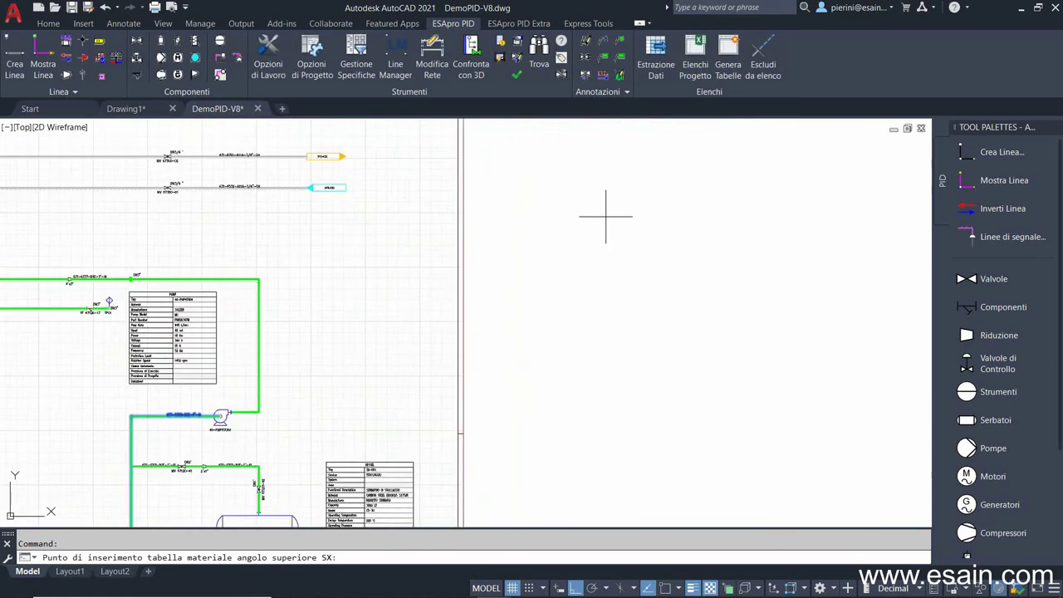
{"action": "left_click", "coordinate": [533, 196]}
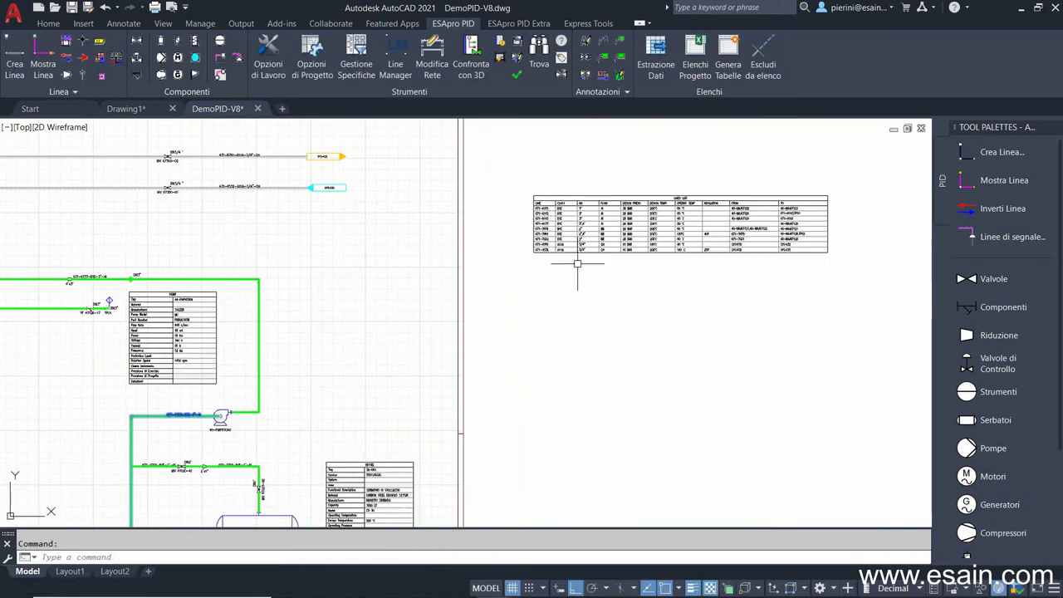
Step: Add a VALVES LIST - VALVES table from the VALVOLE group below the lines list
{"action": "left_click", "coordinate": [727, 58]}
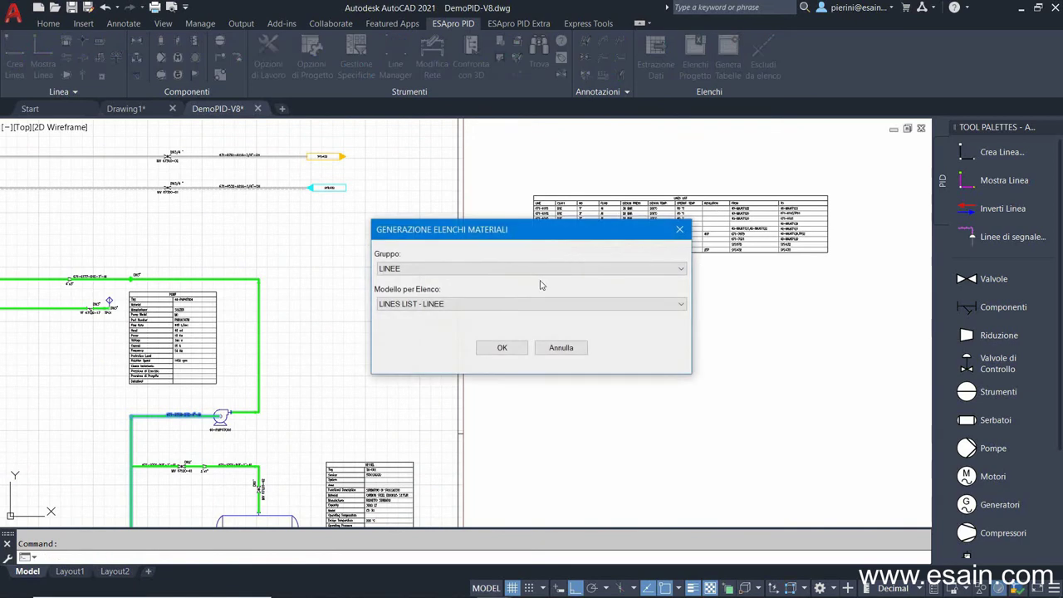
{"action": "left_click", "coordinate": [474, 304]}
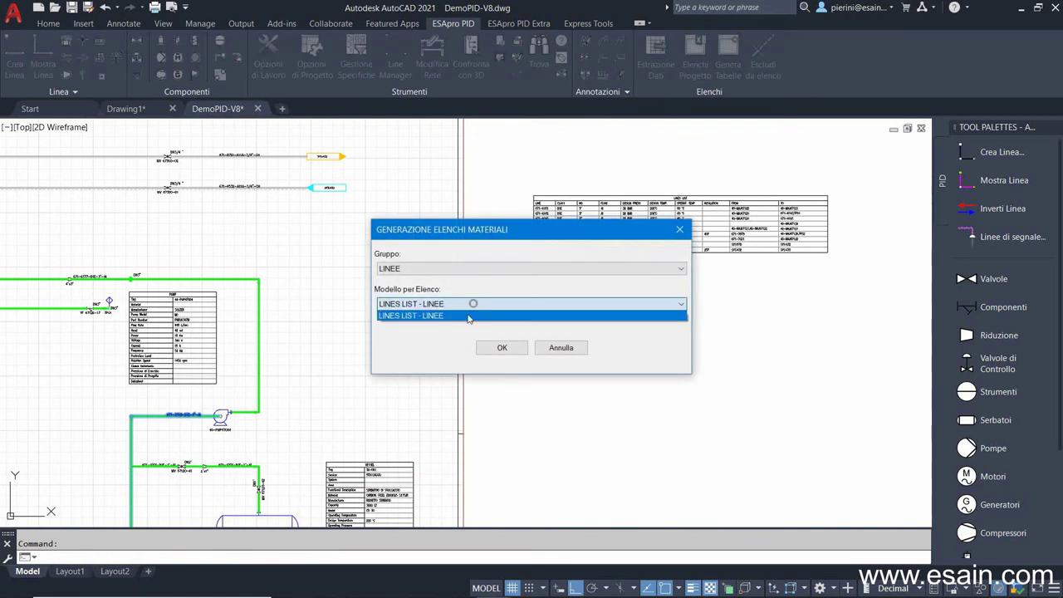
{"action": "left_click", "coordinate": [444, 271]}
{"action": "left_click", "coordinate": [444, 271]}
{"action": "left_click", "coordinate": [435, 289]}
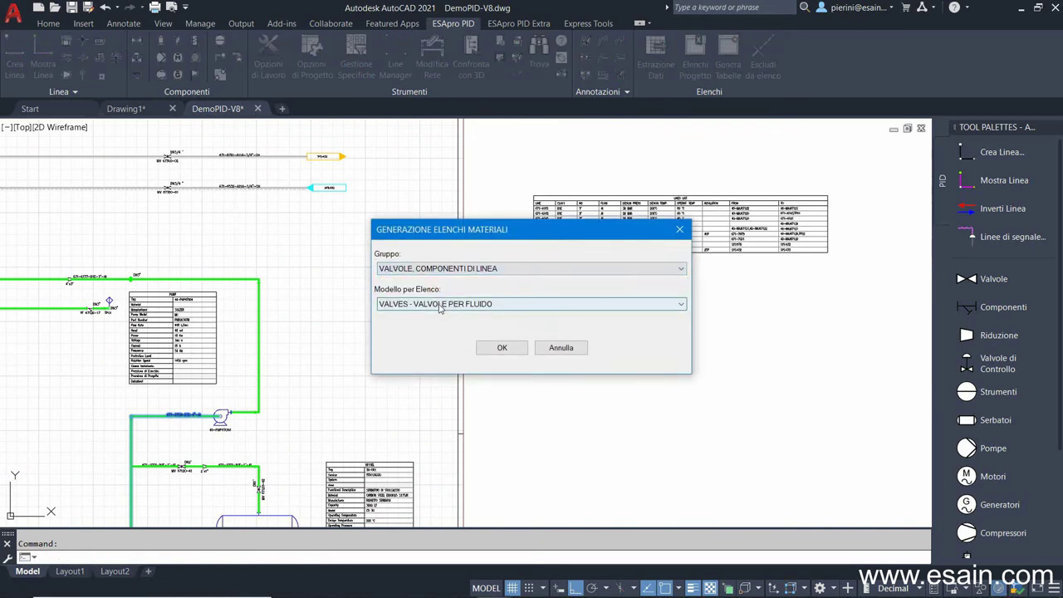
{"action": "left_click", "coordinate": [440, 306]}
{"action": "left_click", "coordinate": [443, 335]}
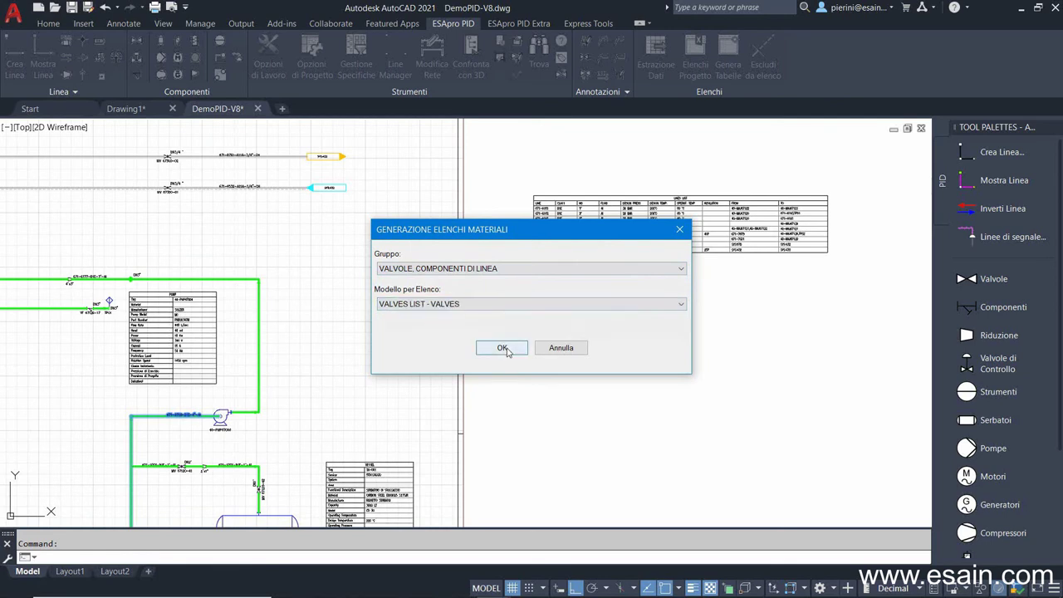
{"action": "left_click", "coordinate": [503, 348]}
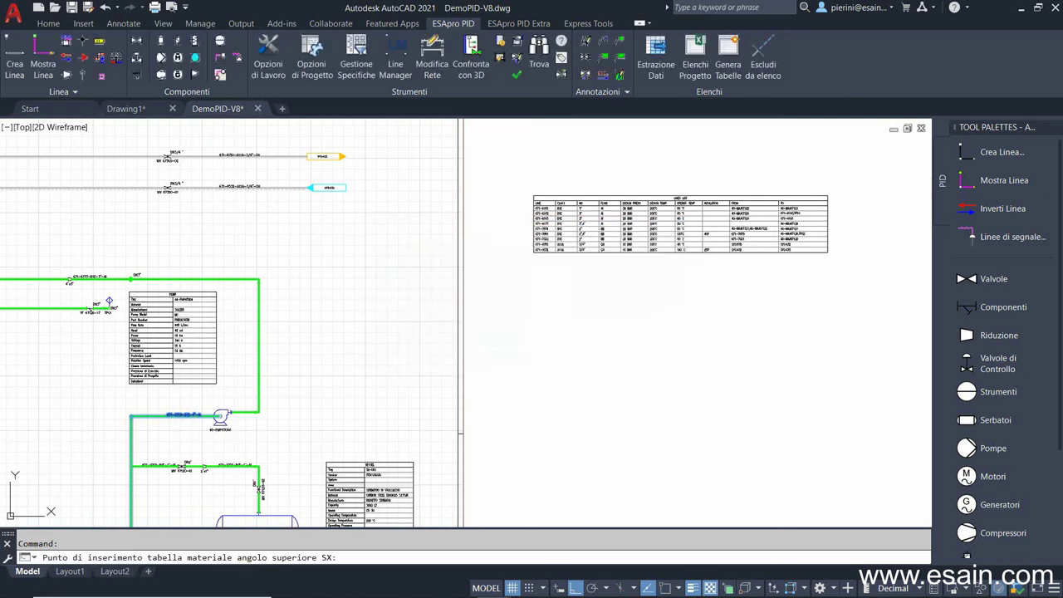
{"action": "left_click", "coordinate": [592, 358]}
{"action": "scroll", "coordinate": [725, 288], "scroll_direction": "up", "scroll_amount": 5}
{"action": "middle_click_drag", "start_coordinate": [741, 273], "coordinate": [565, 360]}
Step: Generate a VALVES LIST - VALVES (with Tag and Ubication) table and place it beside the other lists
{"action": "left_click", "coordinate": [623, 133]}
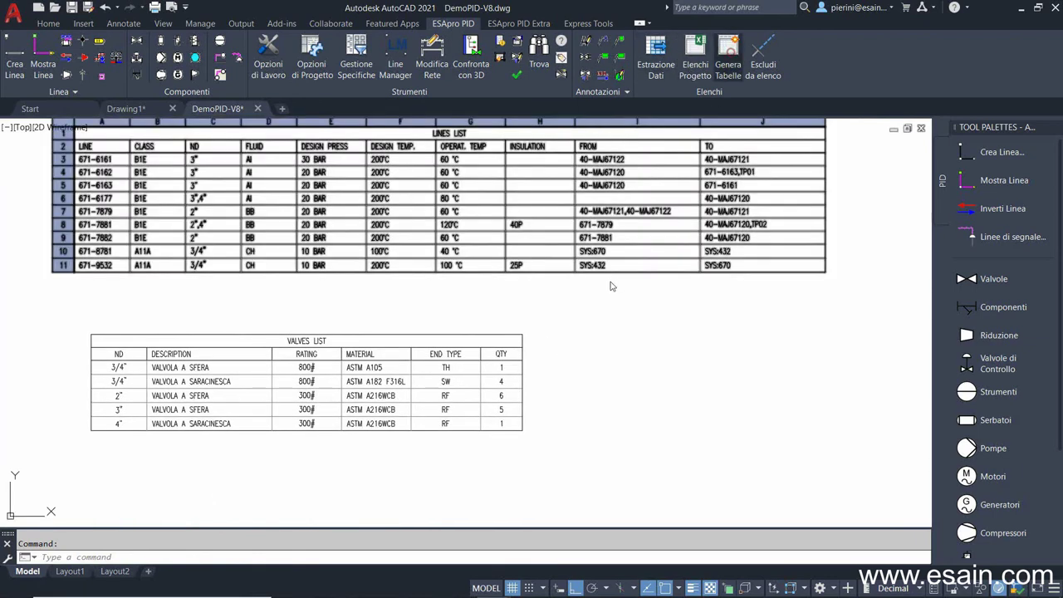
{"action": "left_click", "coordinate": [519, 304]}
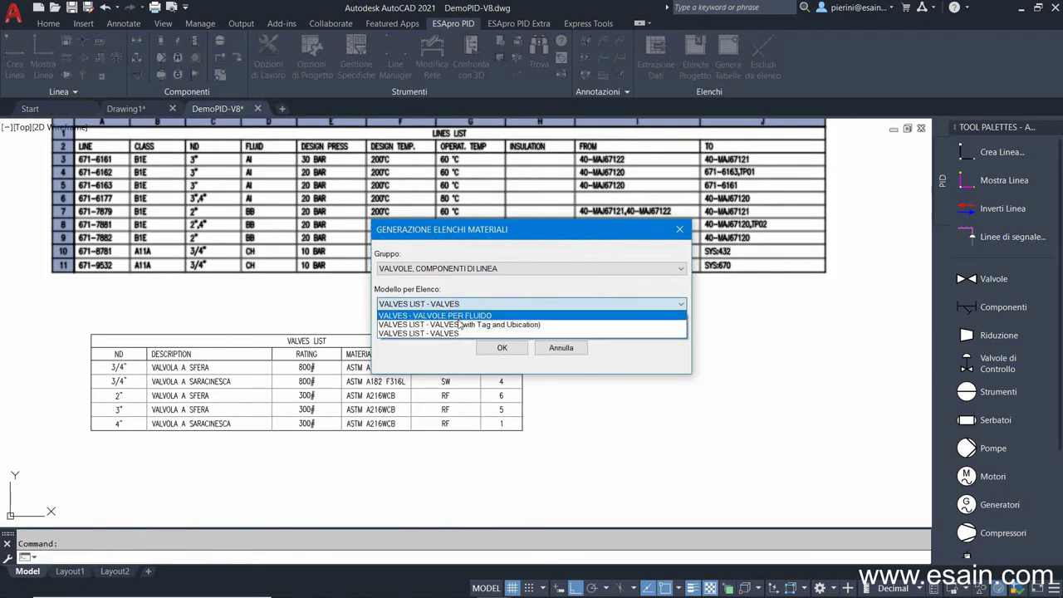
{"action": "left_click", "coordinate": [457, 317]}
{"action": "left_click", "coordinate": [462, 306]}
{"action": "left_click", "coordinate": [465, 329]}
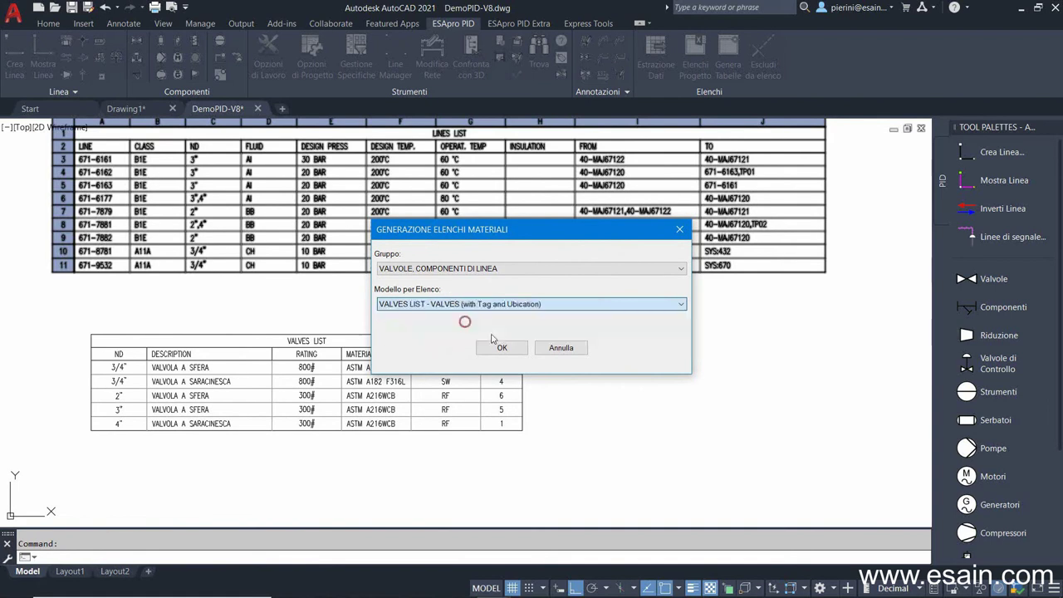
{"action": "left_click", "coordinate": [502, 347]}
{"action": "scroll", "coordinate": [600, 327], "scroll_direction": "down", "scroll_amount": 6}
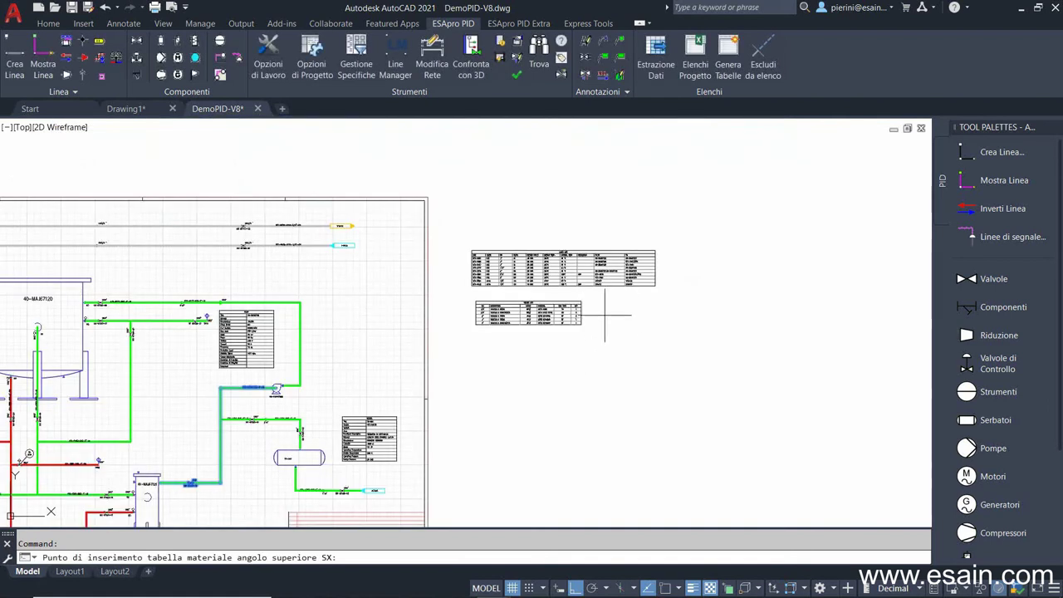
{"action": "left_click", "coordinate": [605, 315]}
Step: Generate the SYMBOLS legend from the LEGENDE group and place it below the other lists
{"action": "middle_click_drag", "start_coordinate": [559, 414], "coordinate": [637, 330]}
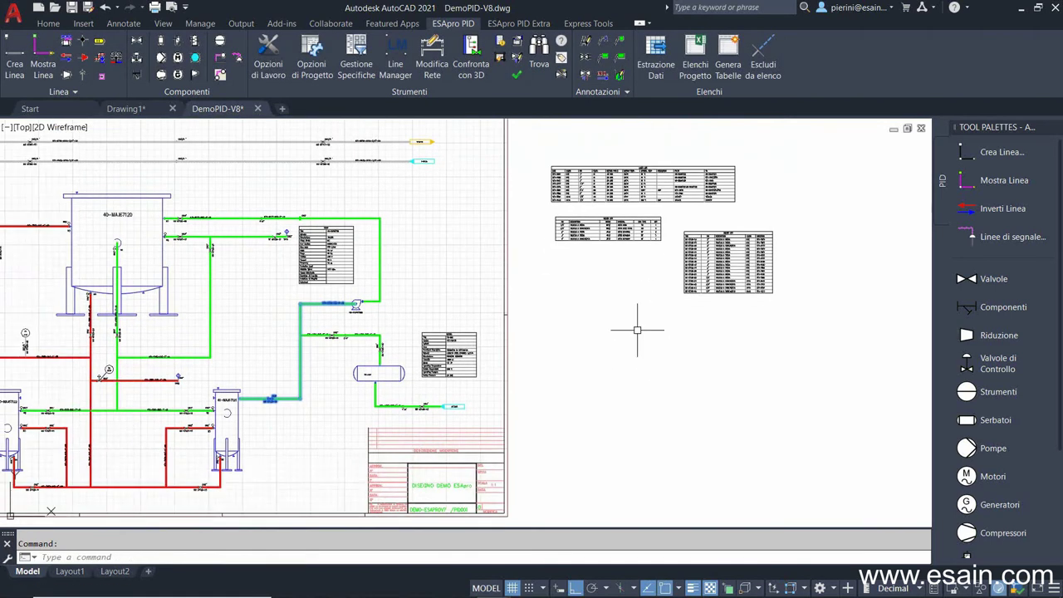
{"action": "left_click", "coordinate": [728, 63]}
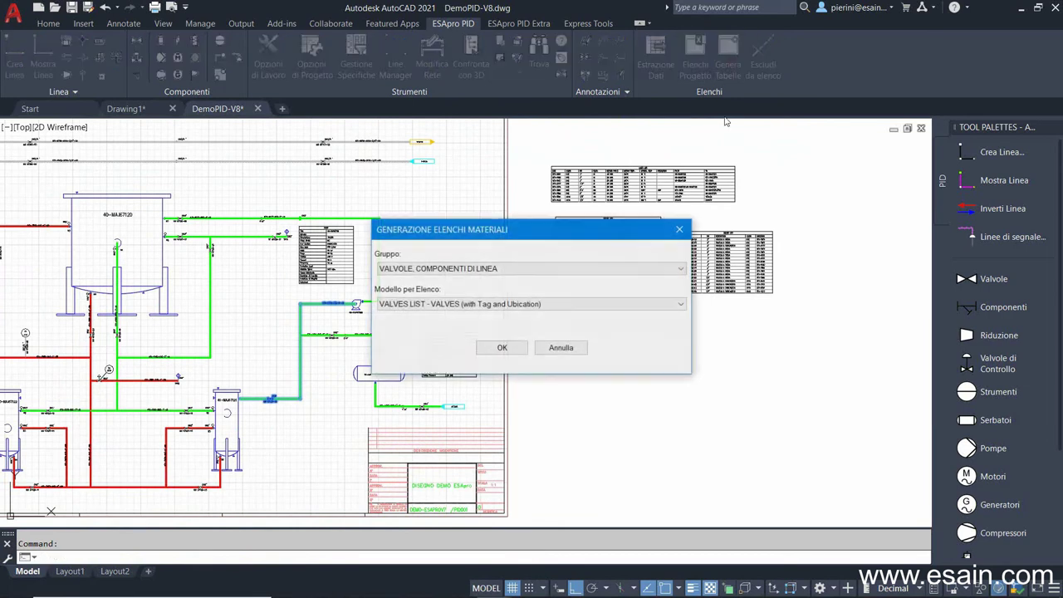
{"action": "left_click", "coordinate": [451, 268]}
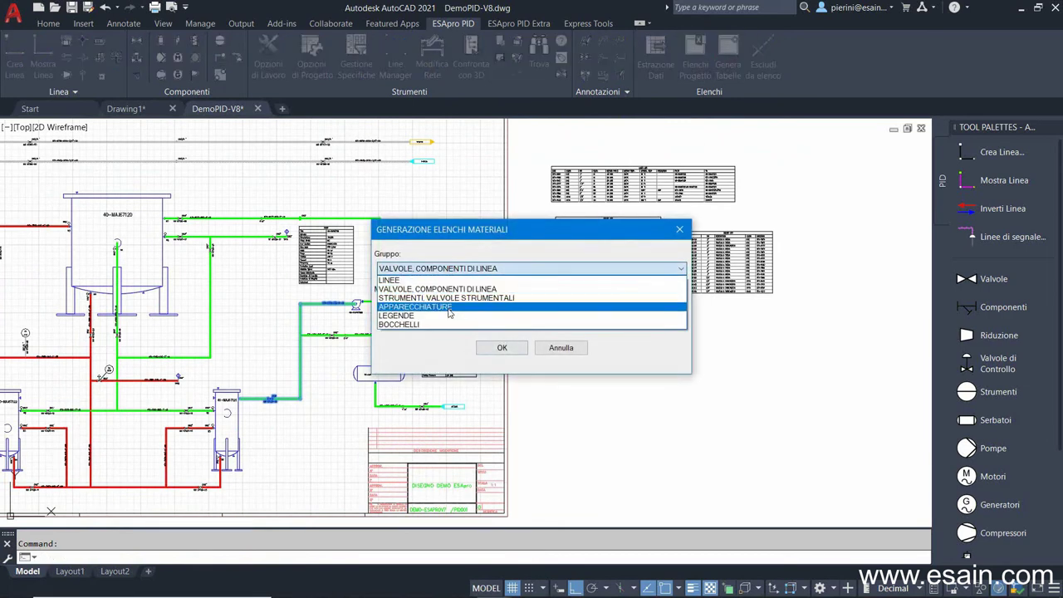
{"action": "left_click", "coordinate": [464, 316]}
{"action": "left_click", "coordinate": [502, 348]}
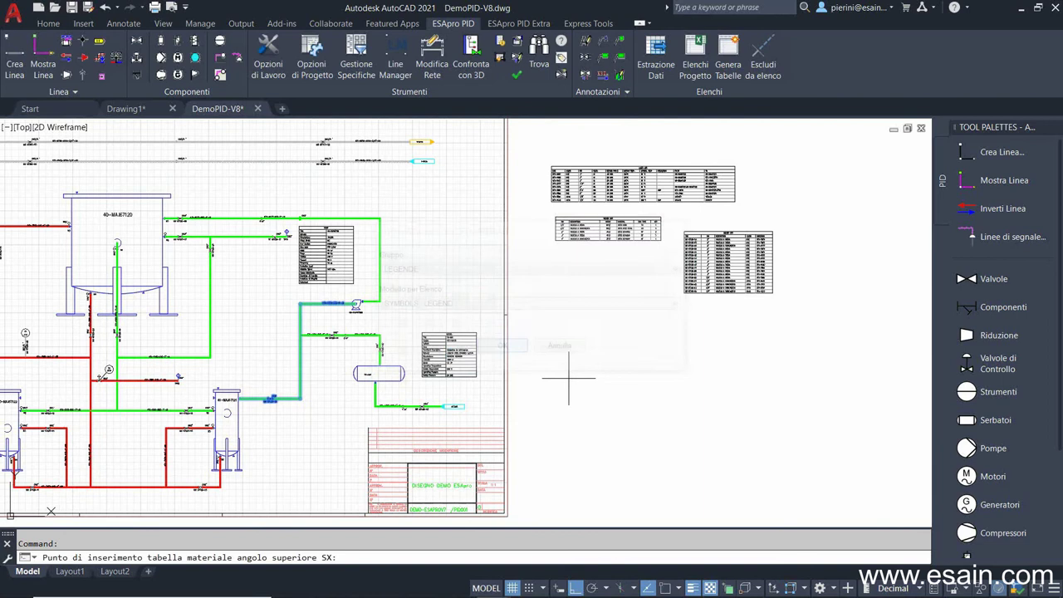
{"action": "left_click", "coordinate": [558, 269]}
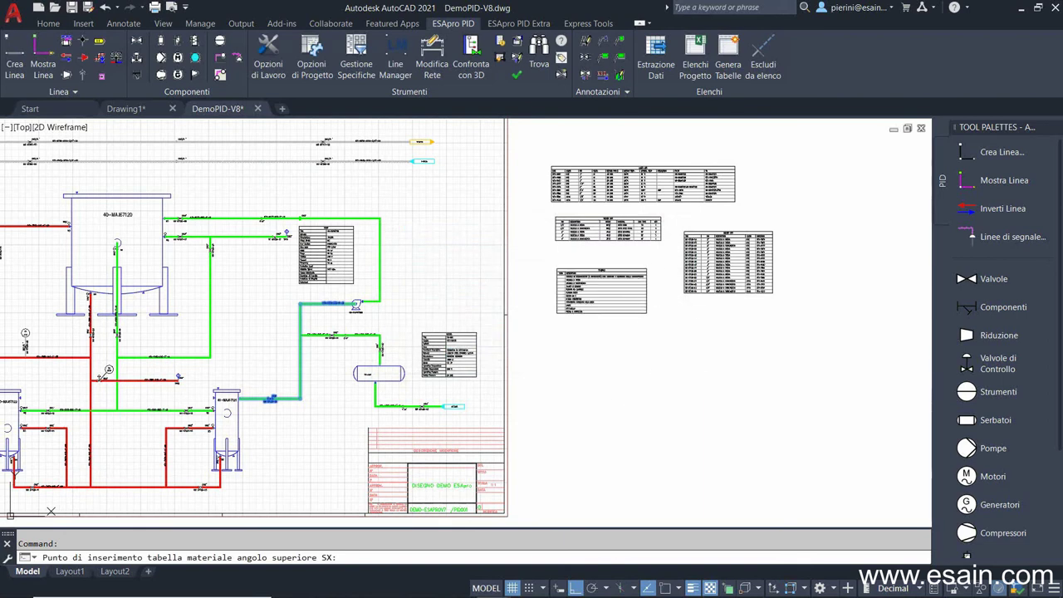
{"action": "scroll", "coordinate": [578, 294], "scroll_direction": "up", "scroll_amount": 5}
{"action": "scroll", "coordinate": [578, 295], "scroll_direction": "down", "scroll_amount": 5}
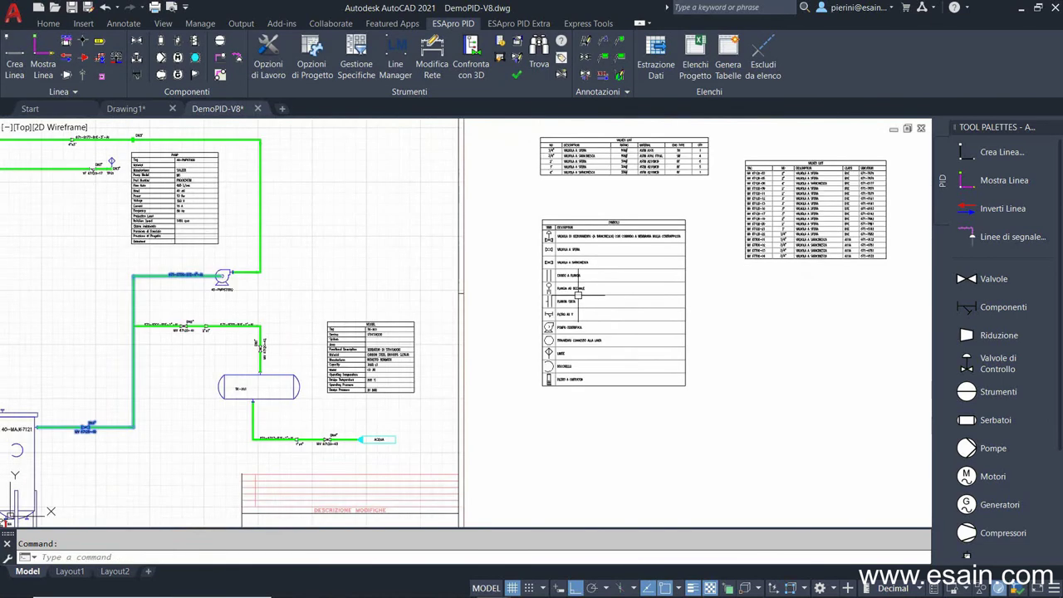
{"action": "scroll", "coordinate": [569, 250], "scroll_direction": "up", "scroll_amount": 3}
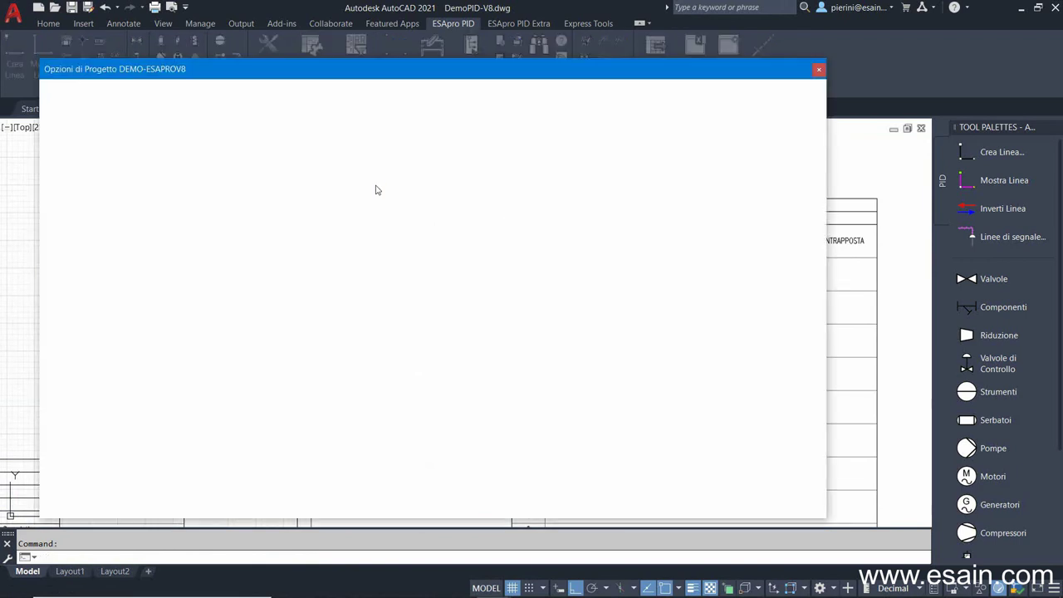
{"action": "left_click", "coordinate": [542, 290]}
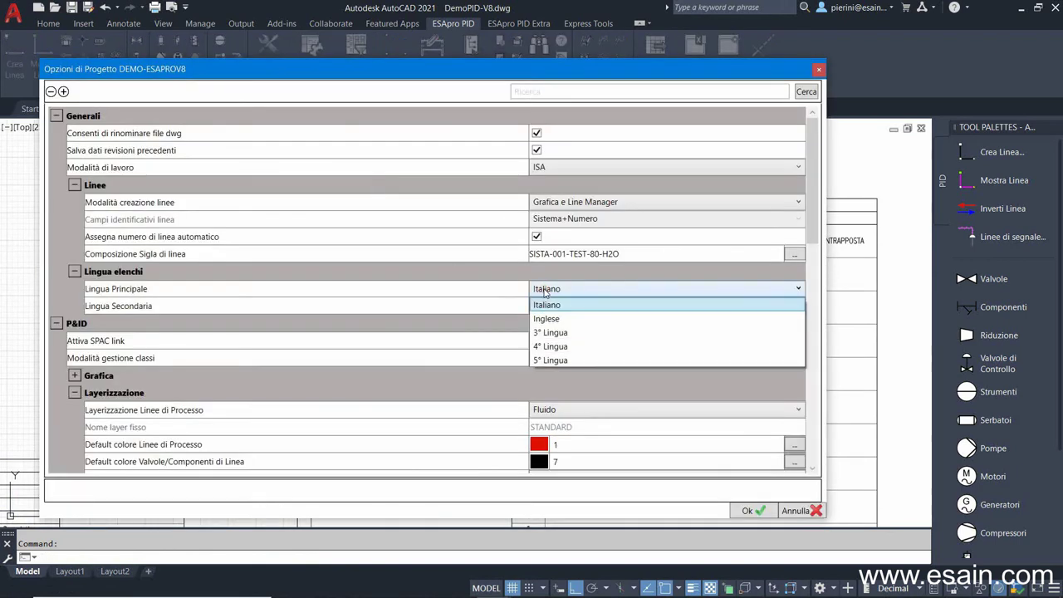
{"action": "left_click", "coordinate": [550, 304]}
{"action": "left_click", "coordinate": [550, 305]}
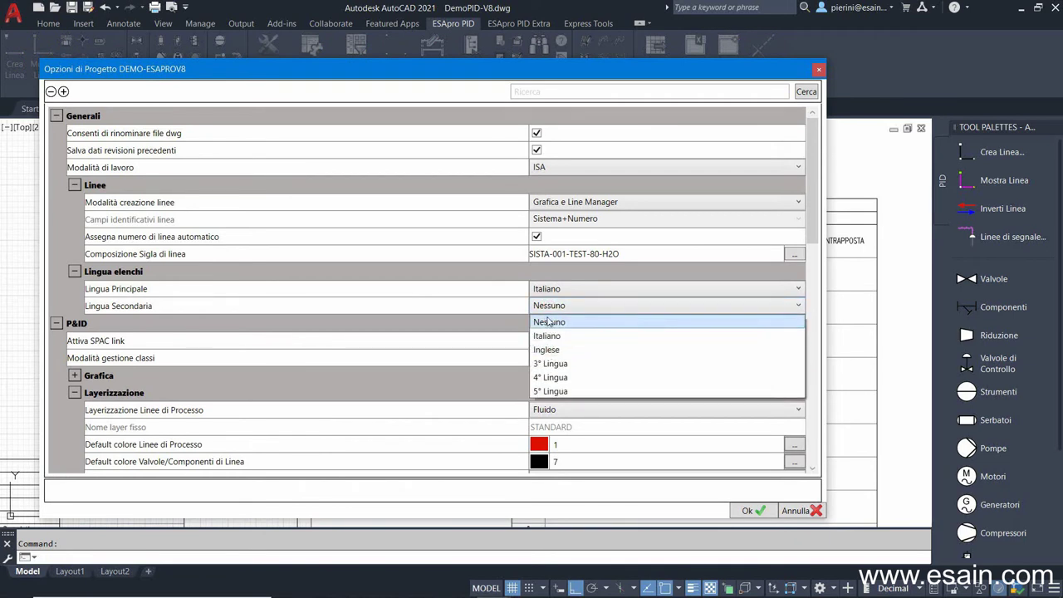
{"action": "left_click", "coordinate": [545, 307]}
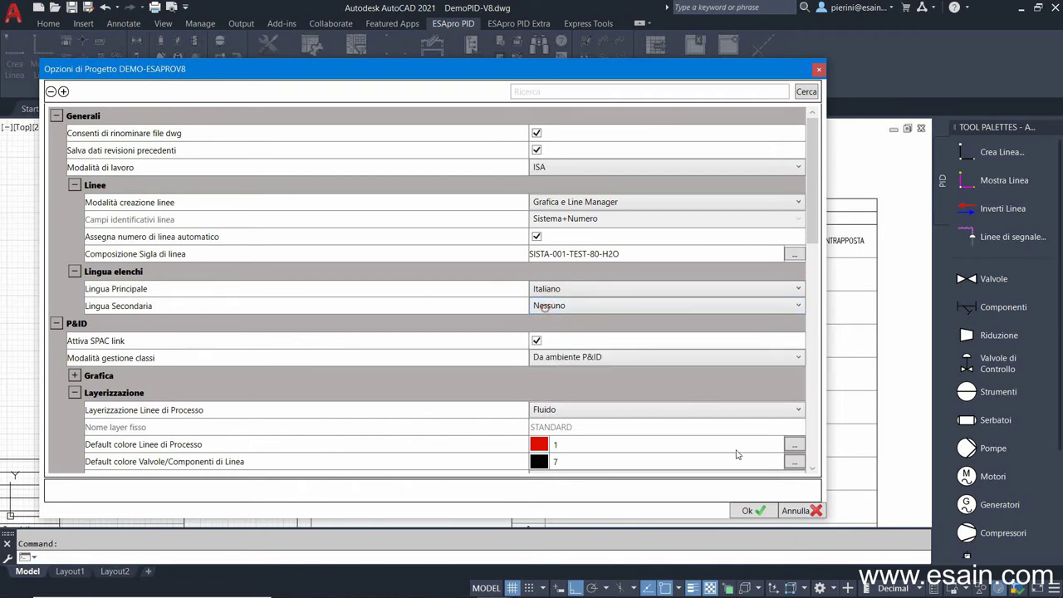
{"action": "left_click", "coordinate": [752, 510]}
{"action": "scroll", "coordinate": [475, 301], "scroll_direction": "down", "scroll_amount": 5}
{"action": "scroll", "coordinate": [461, 328], "scroll_direction": "up", "scroll_amount": 6}
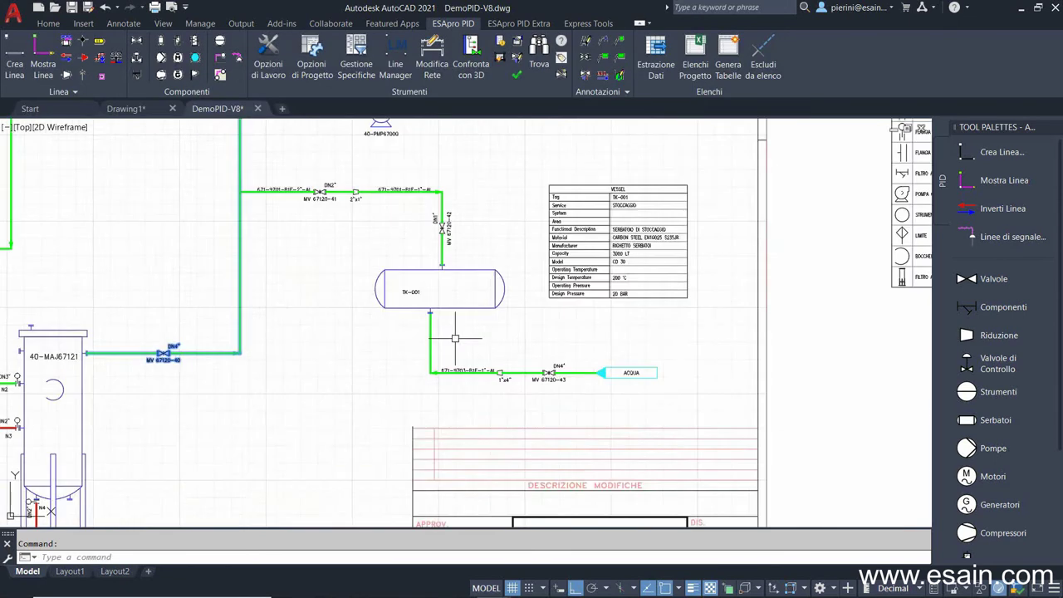
{"action": "scroll", "coordinate": [455, 338], "scroll_direction": "up", "scroll_amount": 3}
Step: Pick instrument 1800 Strumento Connesso alla Linea from the Strumenti palette
{"action": "scroll", "coordinate": [712, 337], "scroll_direction": "down", "scroll_amount": 1}
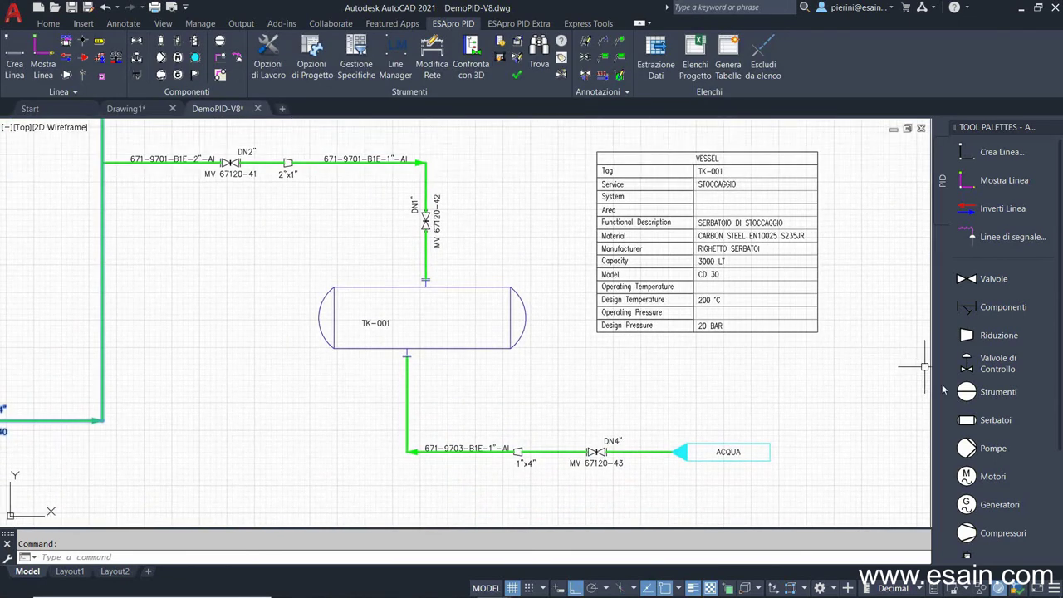
{"action": "left_click", "coordinate": [980, 392]}
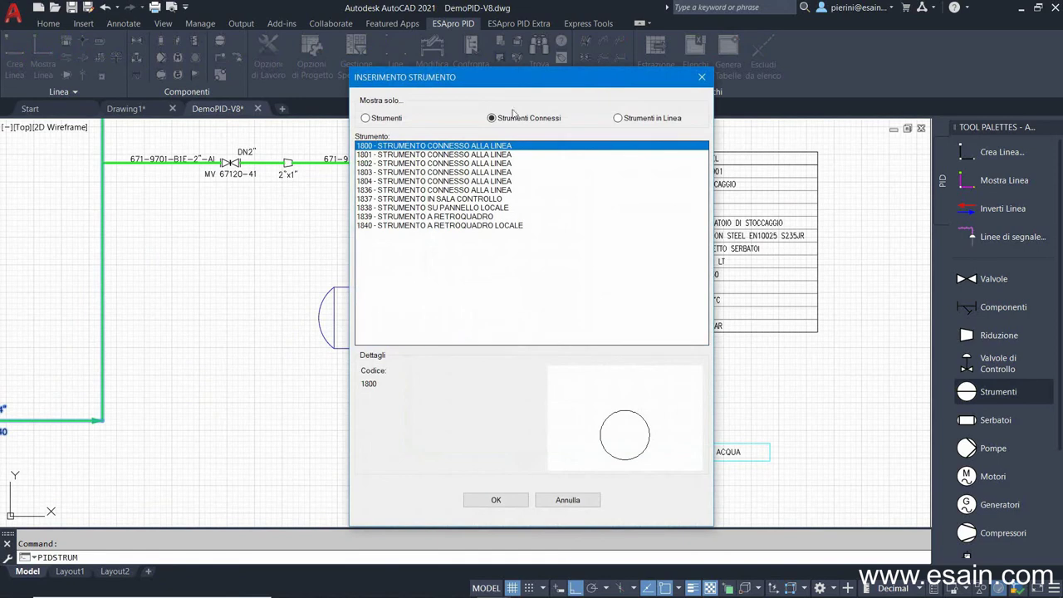
{"action": "left_click_drag", "start_coordinate": [459, 154], "coordinate": [451, 193]}
{"action": "left_click", "coordinate": [452, 217]}
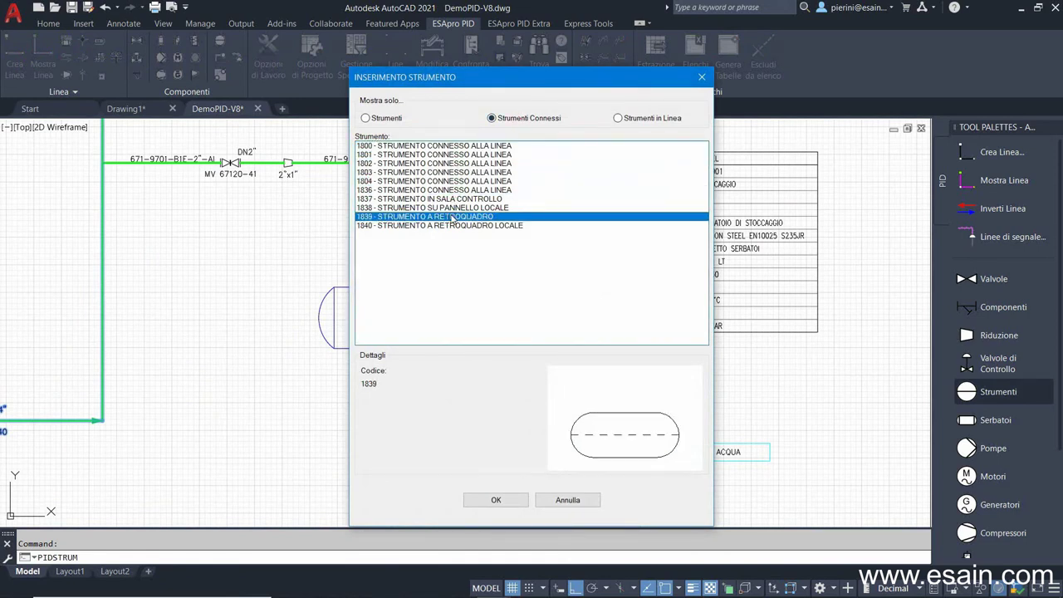
{"action": "left_click", "coordinate": [456, 146]}
{"action": "left_click", "coordinate": [375, 118]}
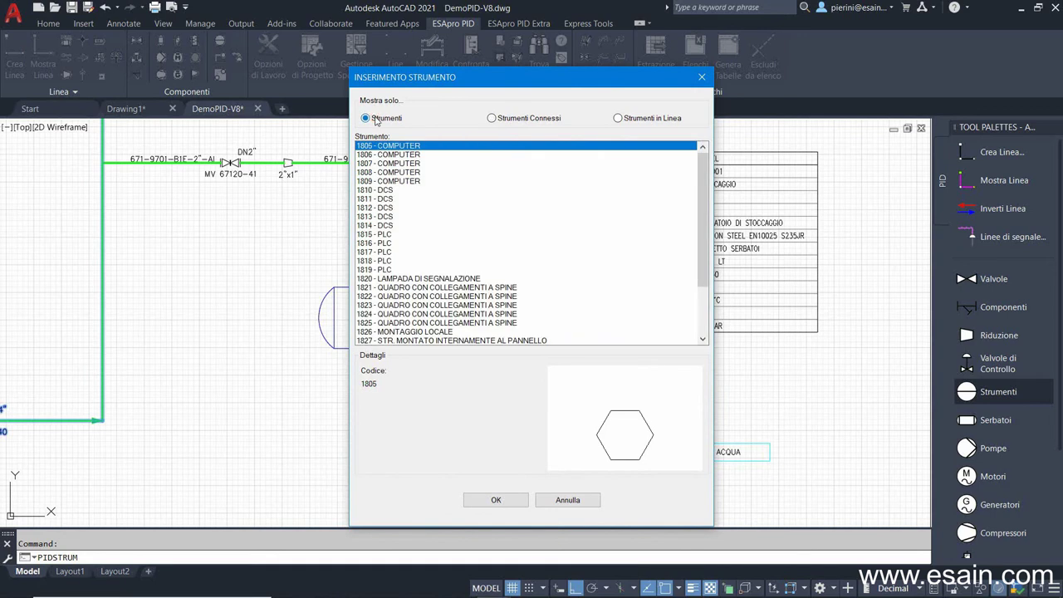
{"action": "left_click", "coordinate": [500, 120]}
{"action": "left_click", "coordinate": [638, 121]}
{"action": "left_click", "coordinate": [523, 119]}
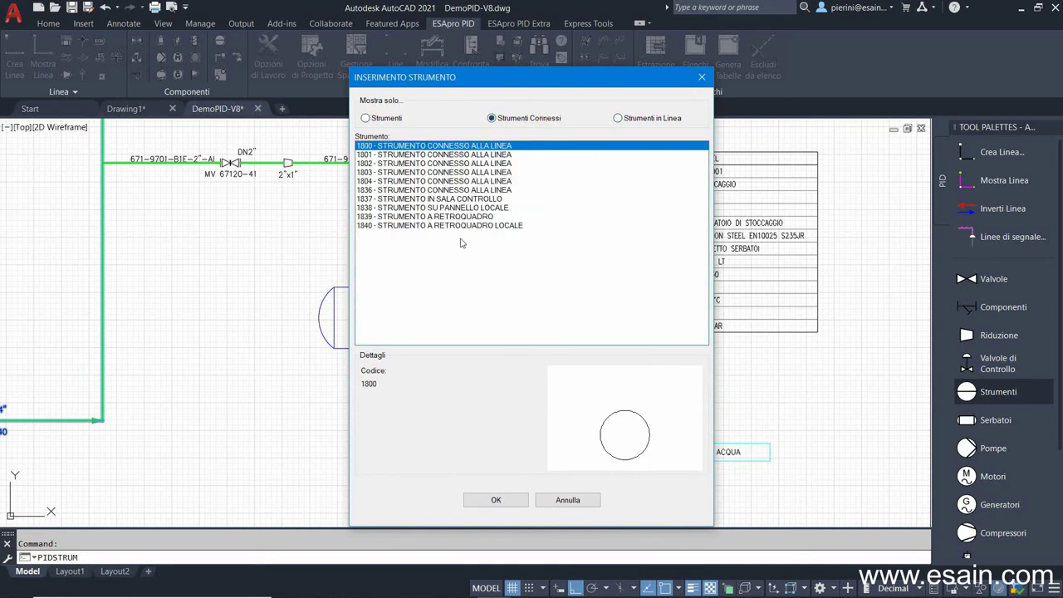
{"action": "left_click", "coordinate": [496, 499]}
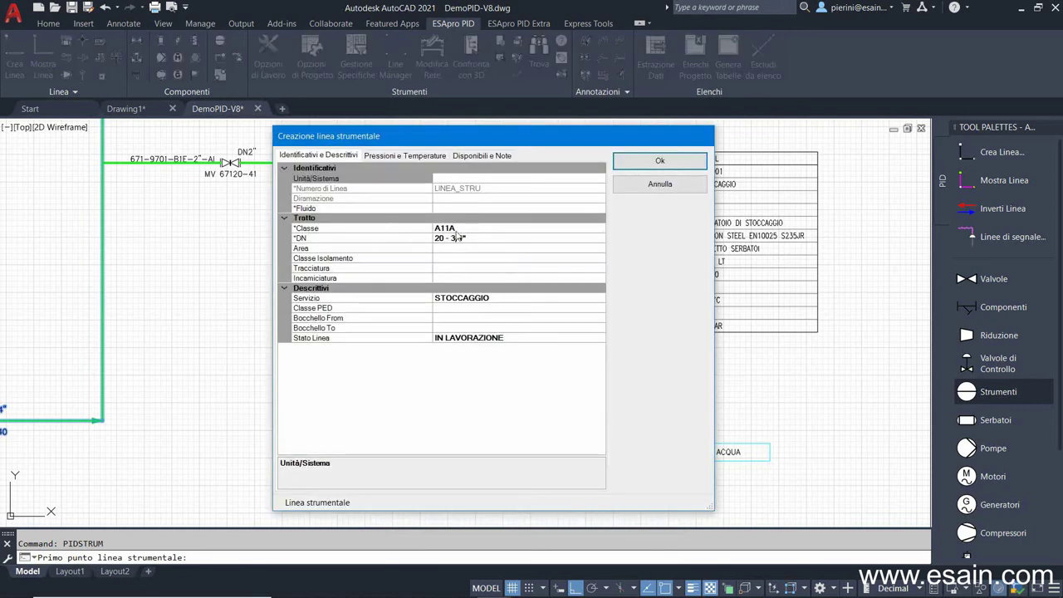
Step: Set the instrument line class to B1E and draw it up from tank TK-001
{"action": "left_click", "coordinate": [457, 228]}
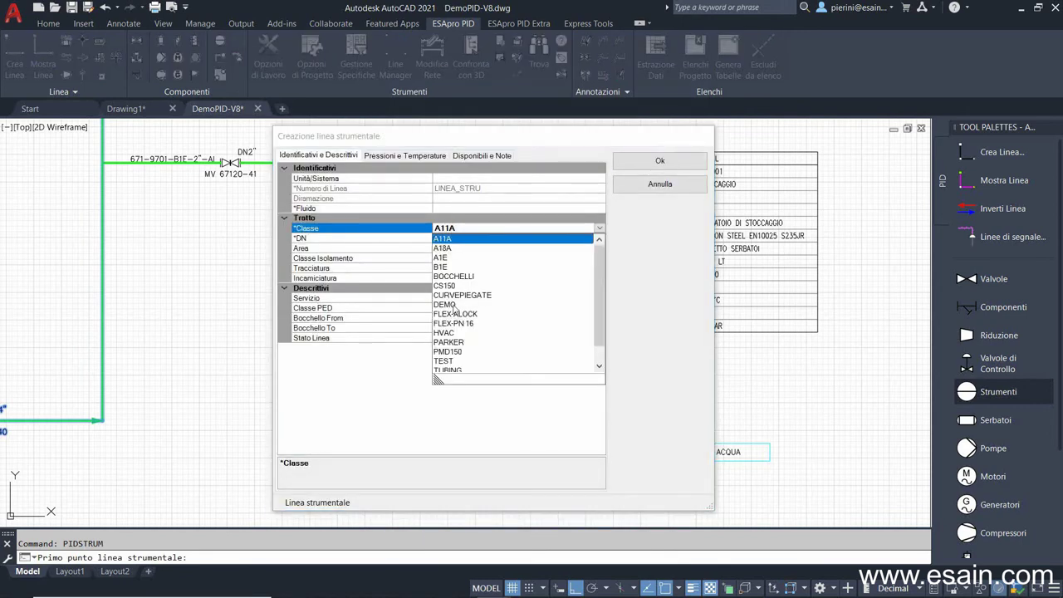
{"action": "left_click", "coordinate": [441, 266]}
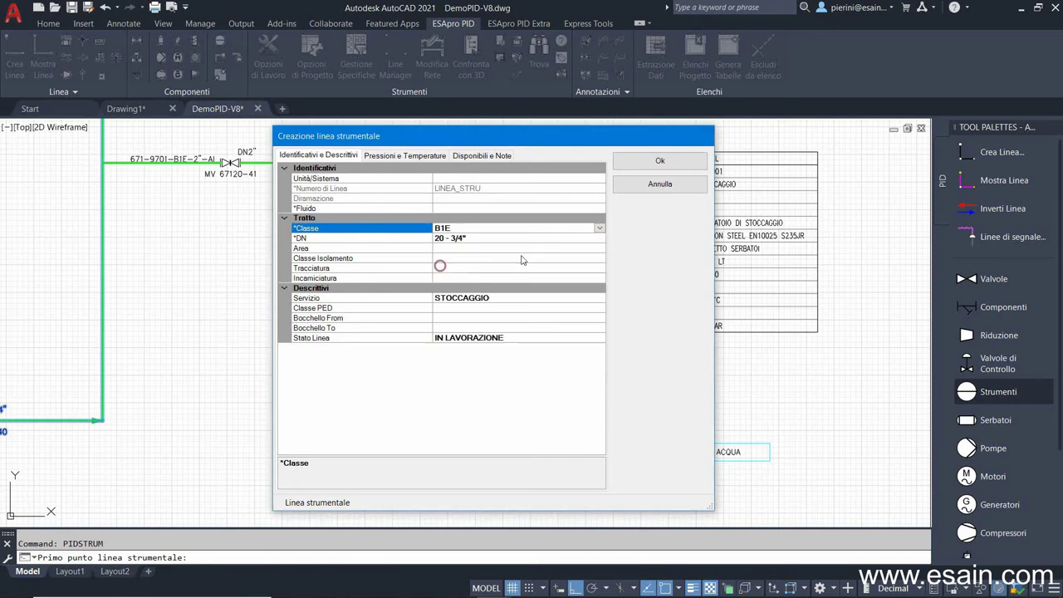
{"action": "left_click", "coordinate": [653, 163]}
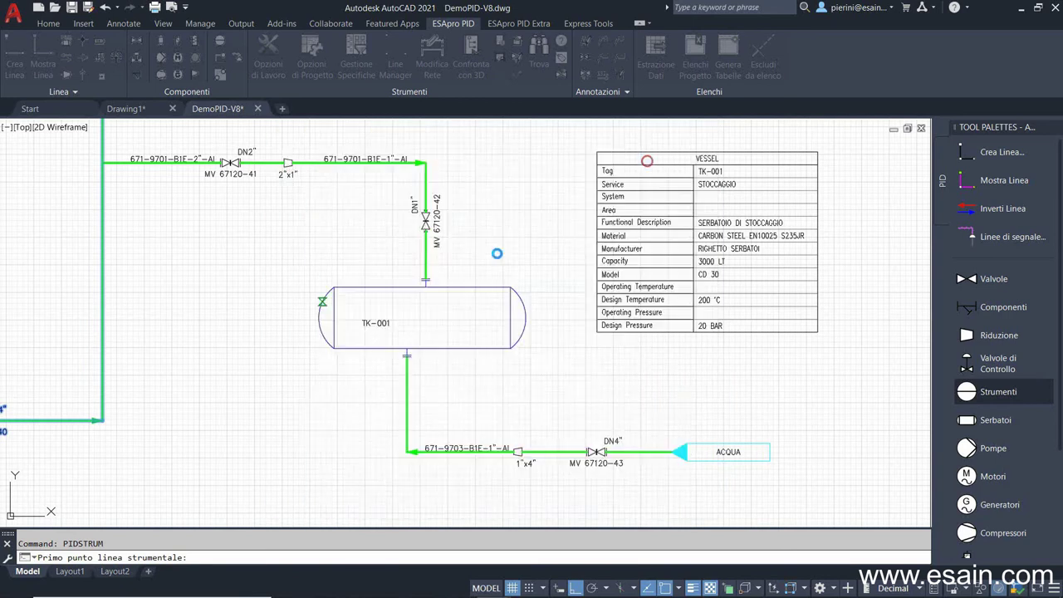
{"action": "left_click", "coordinate": [309, 301]}
{"action": "left_click", "coordinate": [281, 261]}
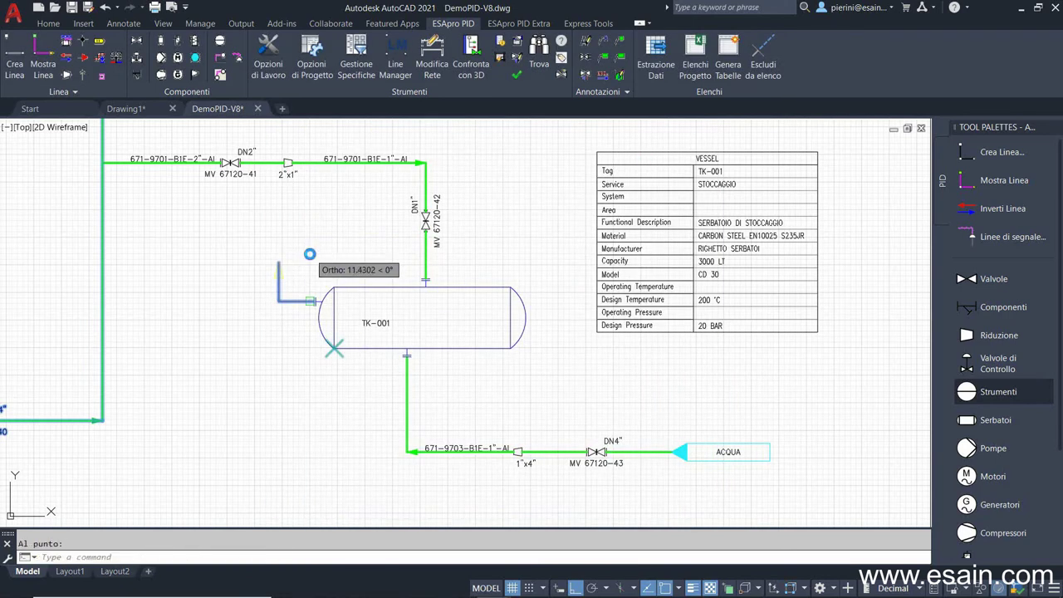
{"action": "left_click", "coordinate": [309, 254]}
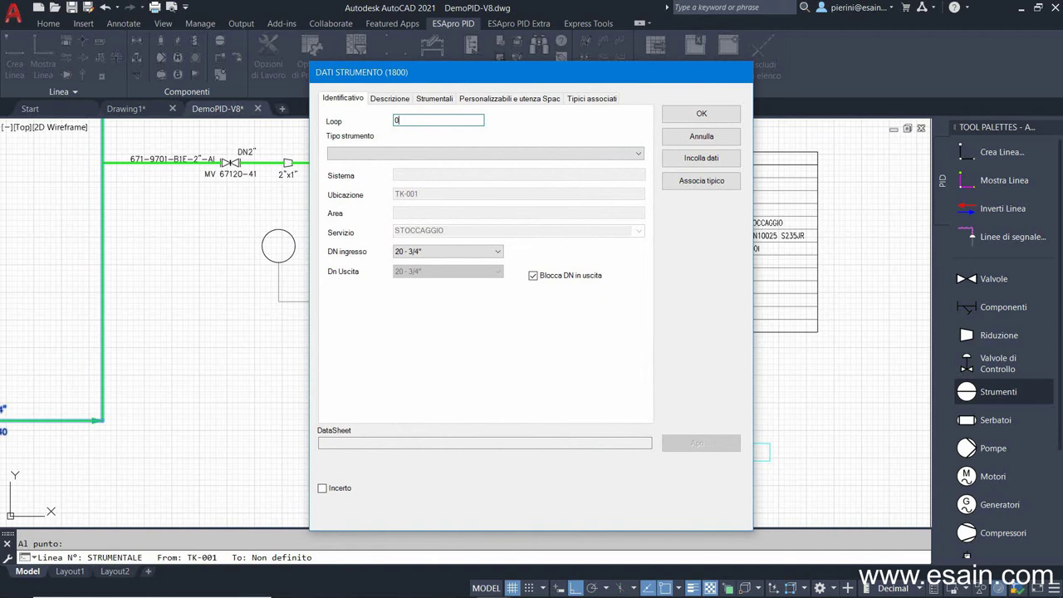
Step: Set the instrument type to LIT level transmitter and glance at the description options
{"action": "left_click", "coordinate": [407, 153]}
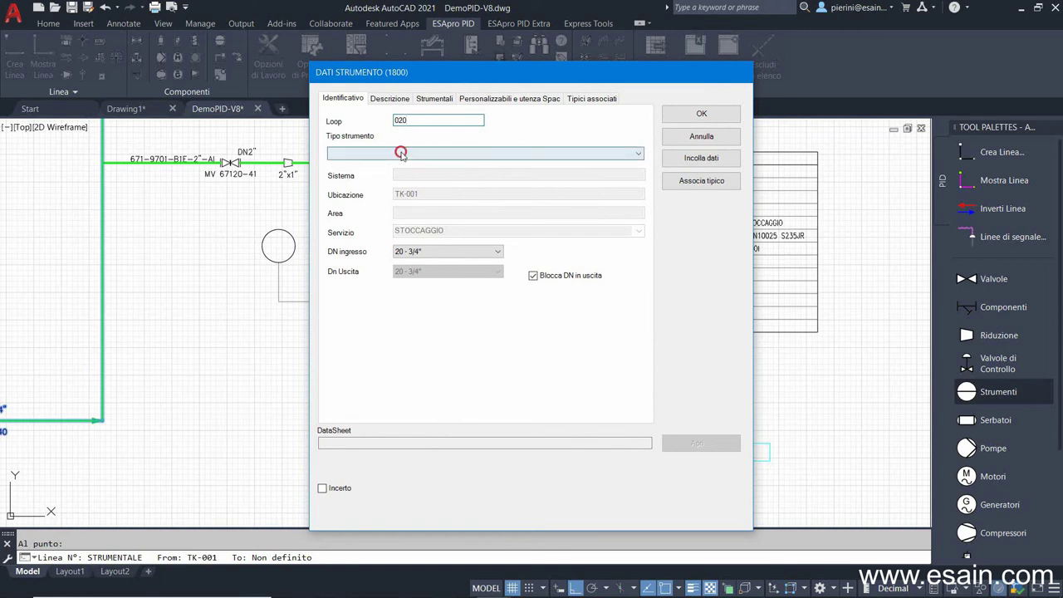
{"action": "left_click_drag", "start_coordinate": [637, 185], "coordinate": [641, 269]}
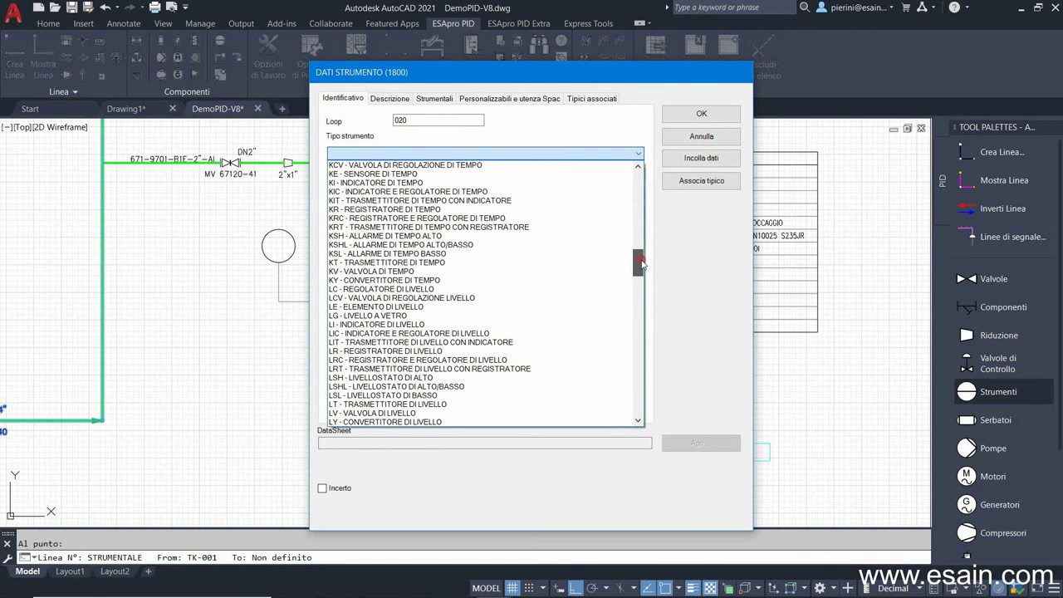
{"action": "left_click", "coordinate": [416, 341]}
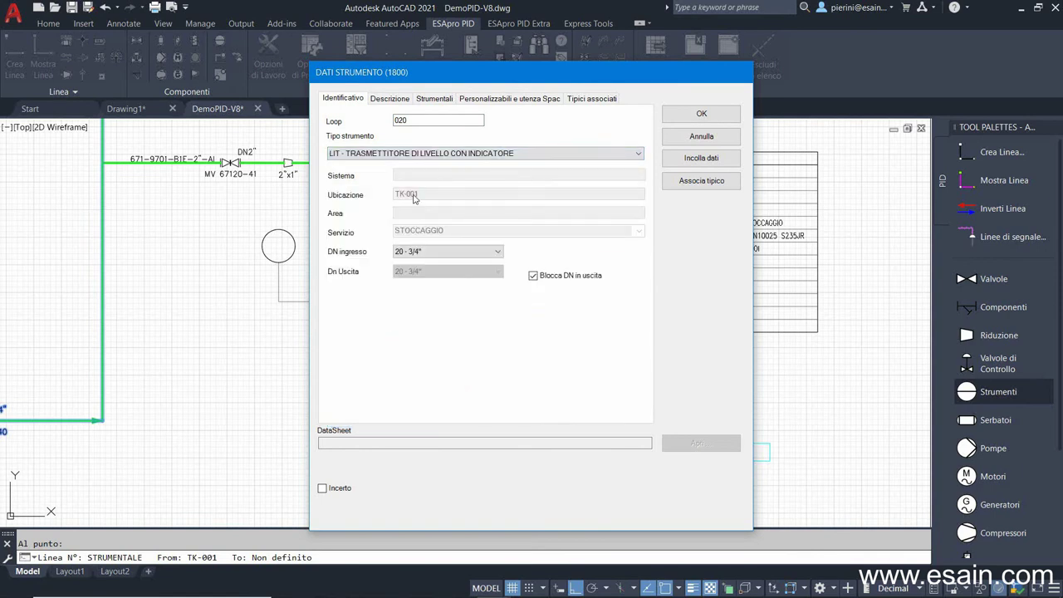
{"action": "left_click", "coordinate": [404, 102]}
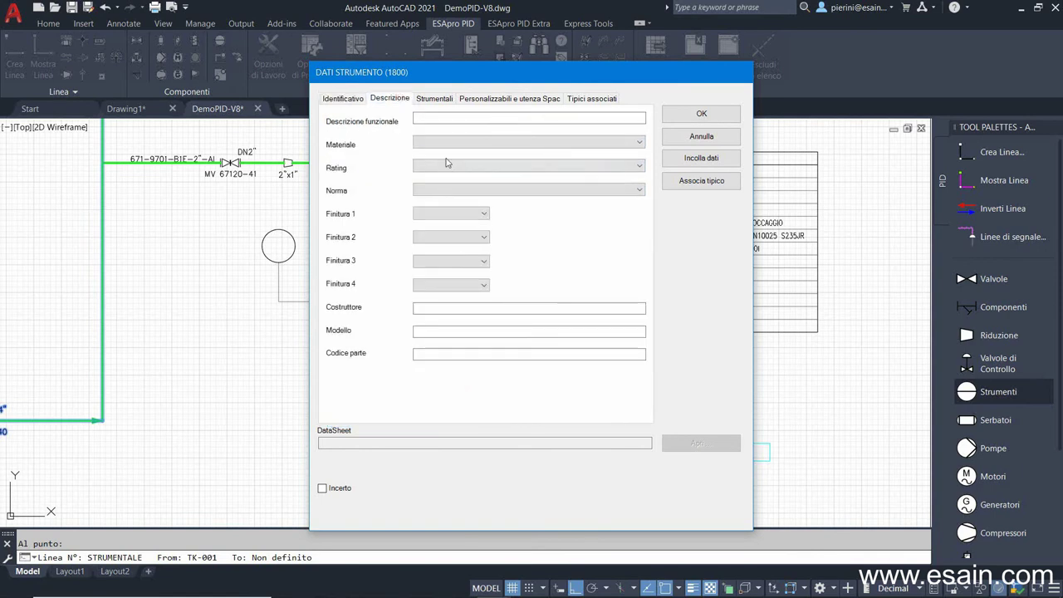
{"action": "left_click", "coordinate": [444, 165]}
{"action": "left_click", "coordinate": [440, 164]}
{"action": "left_click", "coordinate": [442, 143]}
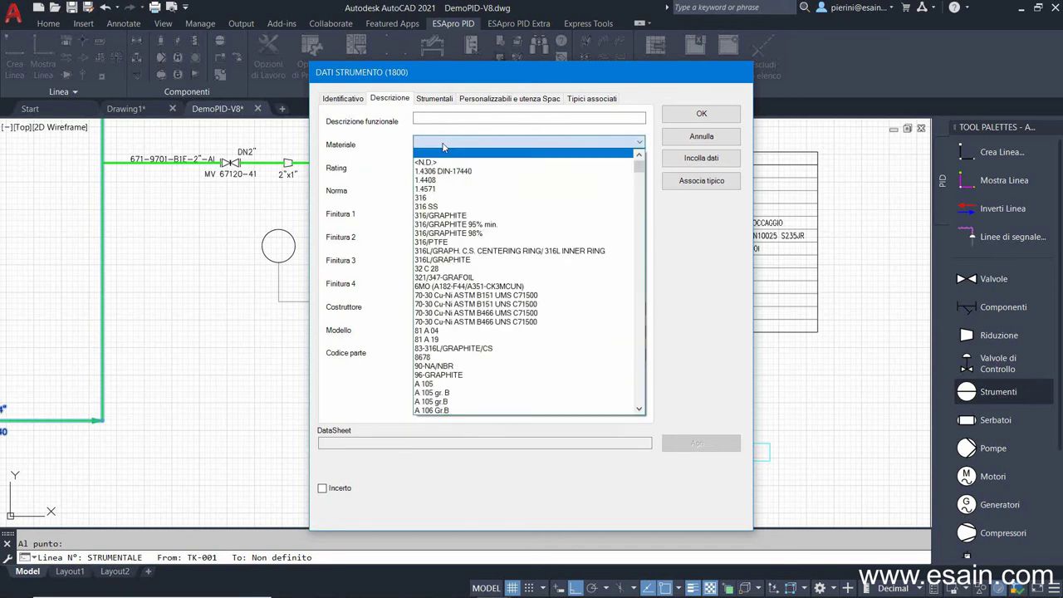
{"action": "left_click", "coordinate": [442, 143]}
Step: Paste the Spirax Sarco VISCOROL 50 registry data, add part code 2123, and save
{"action": "left_click", "coordinate": [701, 157]}
{"action": "left_click", "coordinate": [469, 194]}
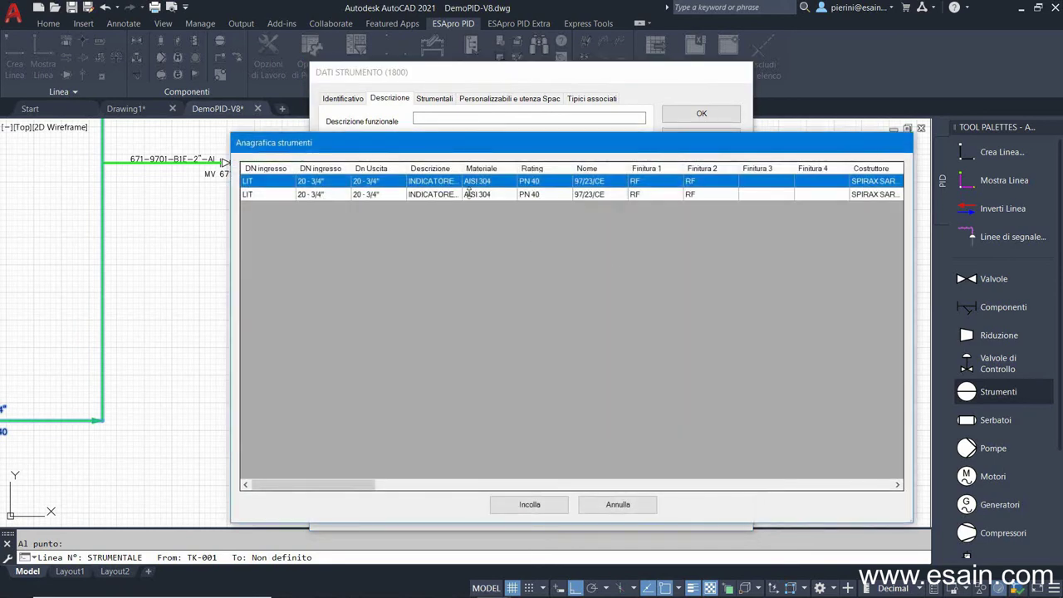
{"action": "left_click", "coordinate": [522, 503]}
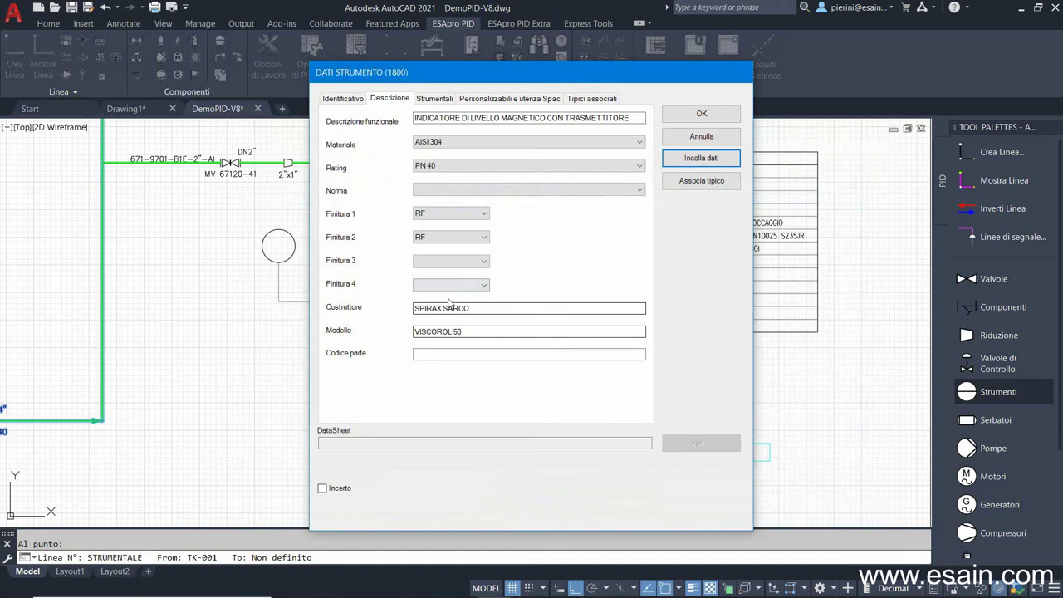
{"action": "triple_click", "coordinate": [474, 308]}
{"action": "triple_click", "coordinate": [465, 331]}
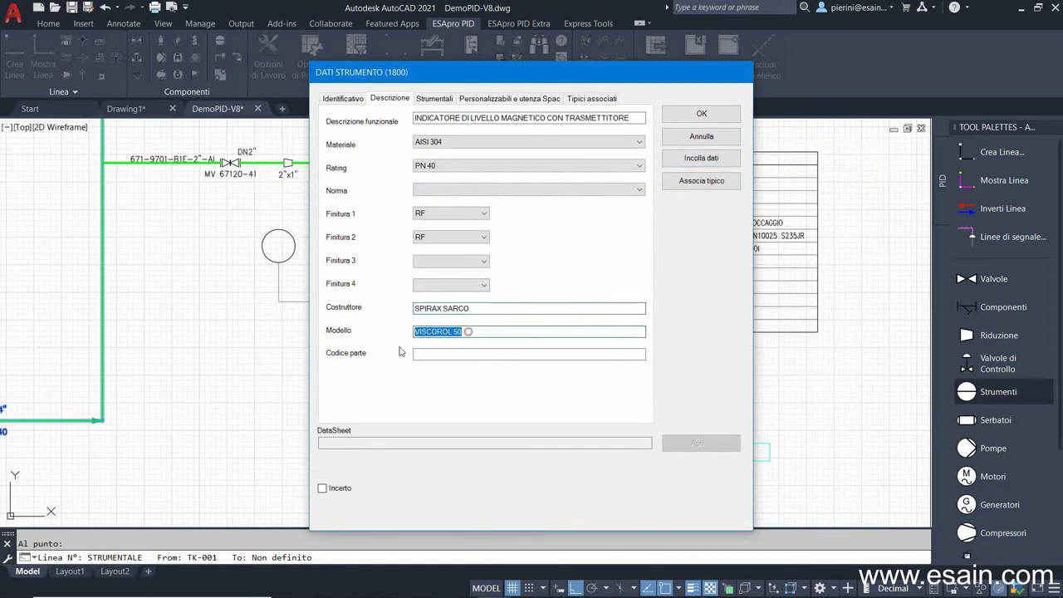
{"action": "left_click", "coordinate": [428, 353]}
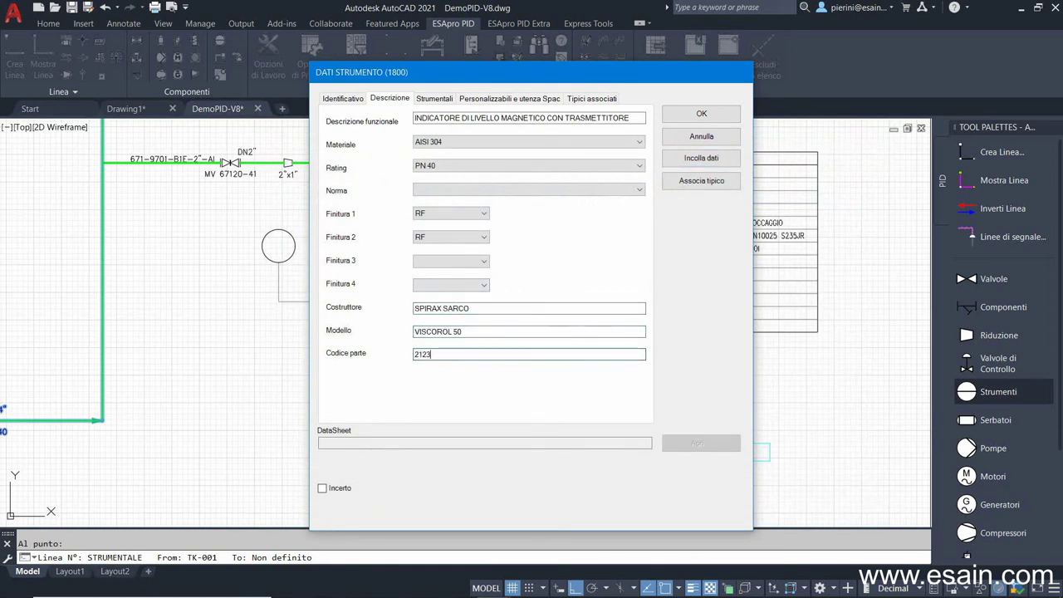
{"action": "left_click", "coordinate": [438, 98]}
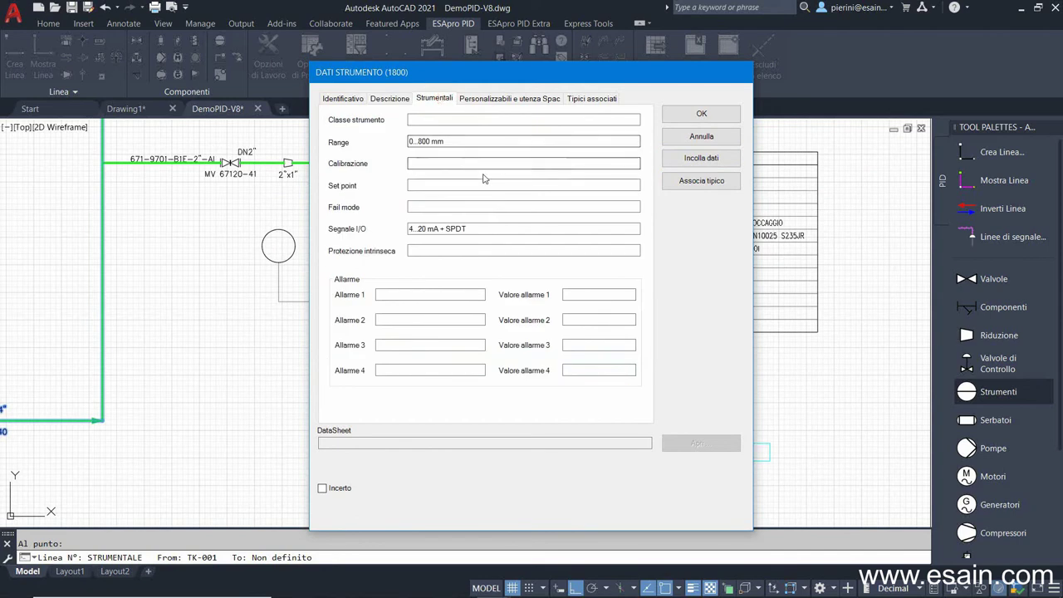
{"action": "triple_click", "coordinate": [487, 228]}
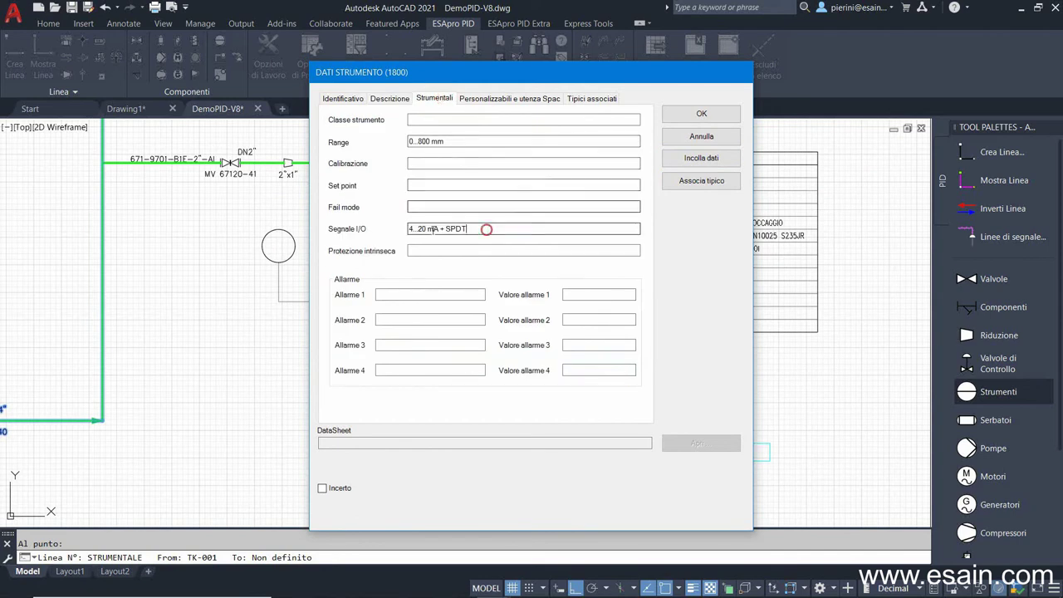
{"action": "triple_click", "coordinate": [449, 142]}
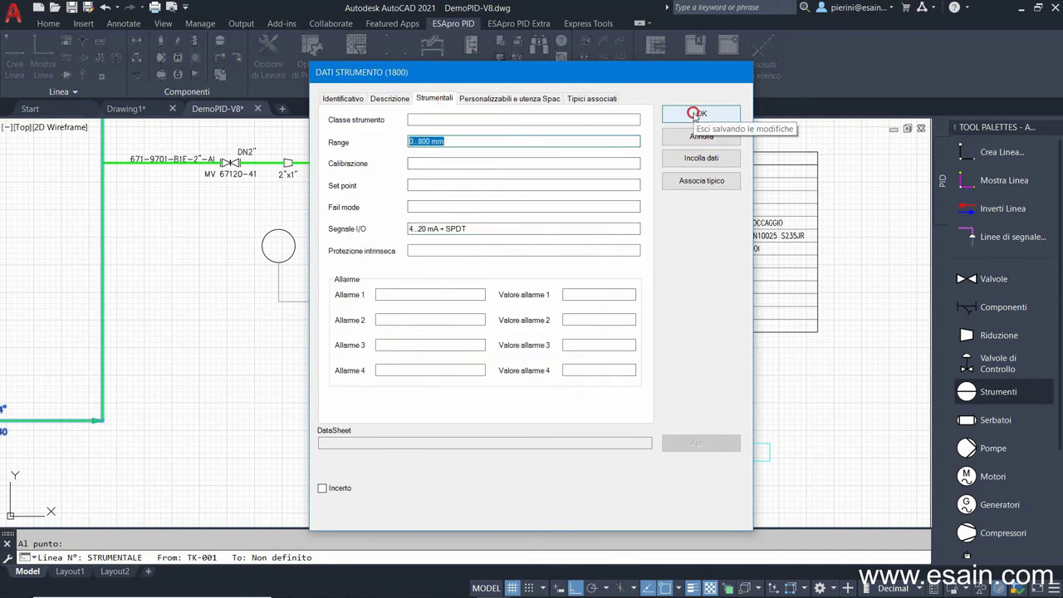
{"action": "left_click", "coordinate": [694, 113]}
{"action": "middle_click_drag", "start_coordinate": [301, 275], "coordinate": [430, 329]}
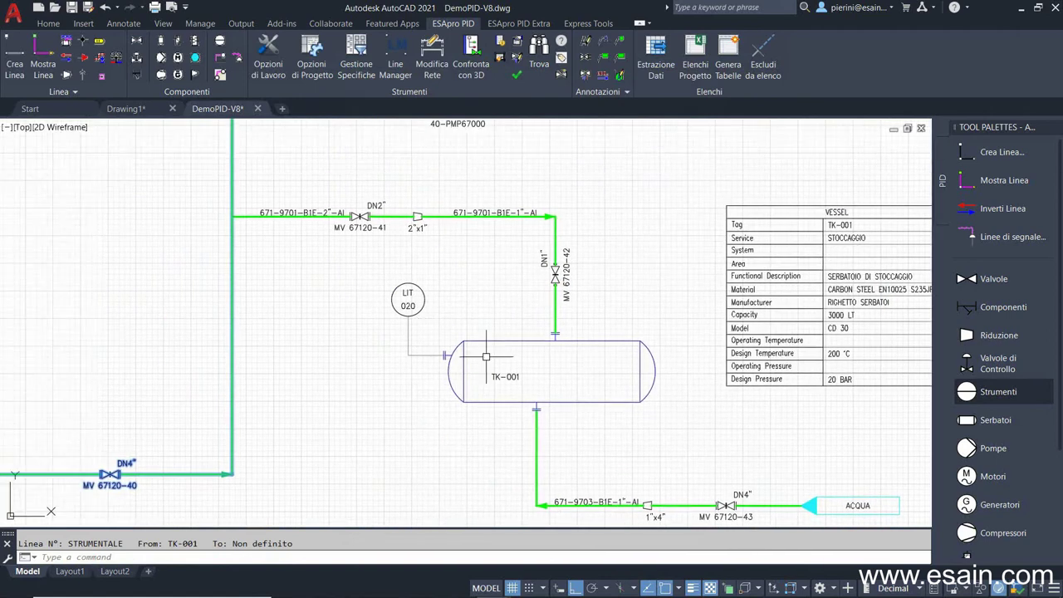
Step: Place a 1811 DCS instrument symbol to the left of LIT 020
{"action": "left_click", "coordinate": [967, 394]}
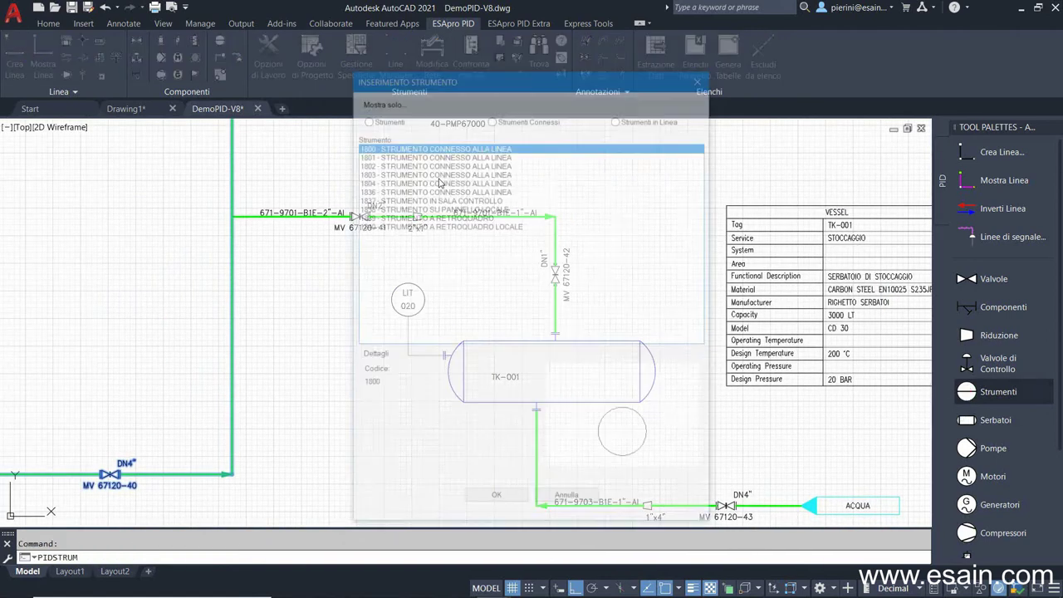
{"action": "left_click", "coordinate": [383, 118]}
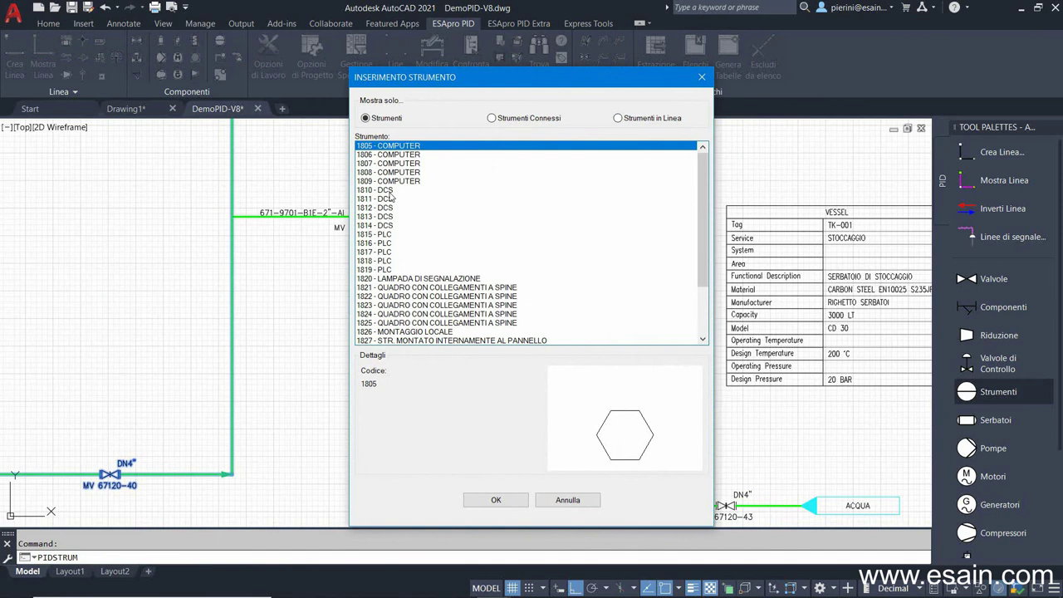
{"action": "left_click", "coordinate": [386, 190]}
{"action": "left_click", "coordinate": [383, 199]}
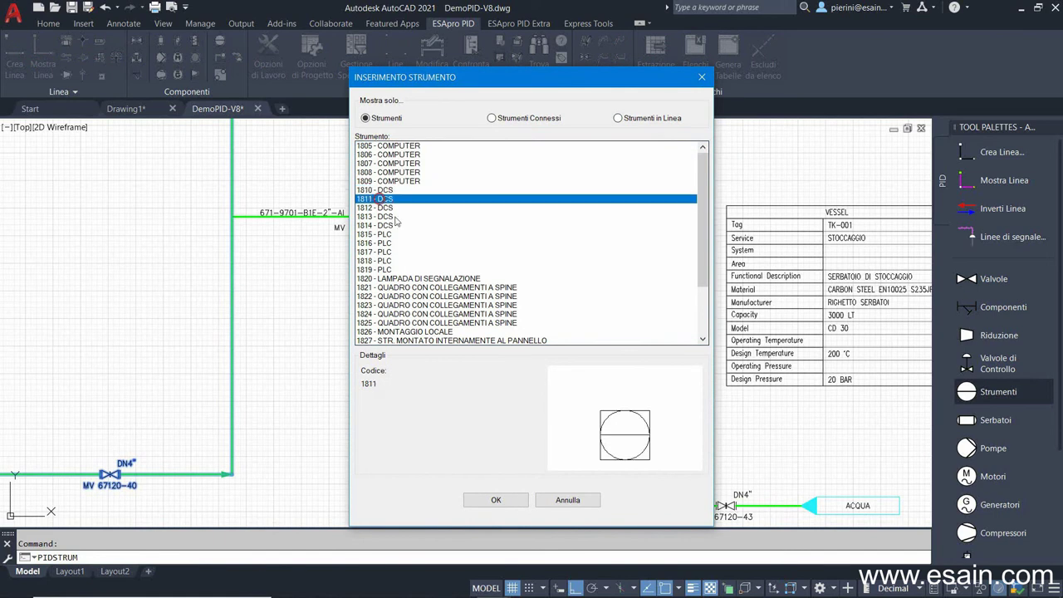
{"action": "left_click", "coordinate": [490, 499]}
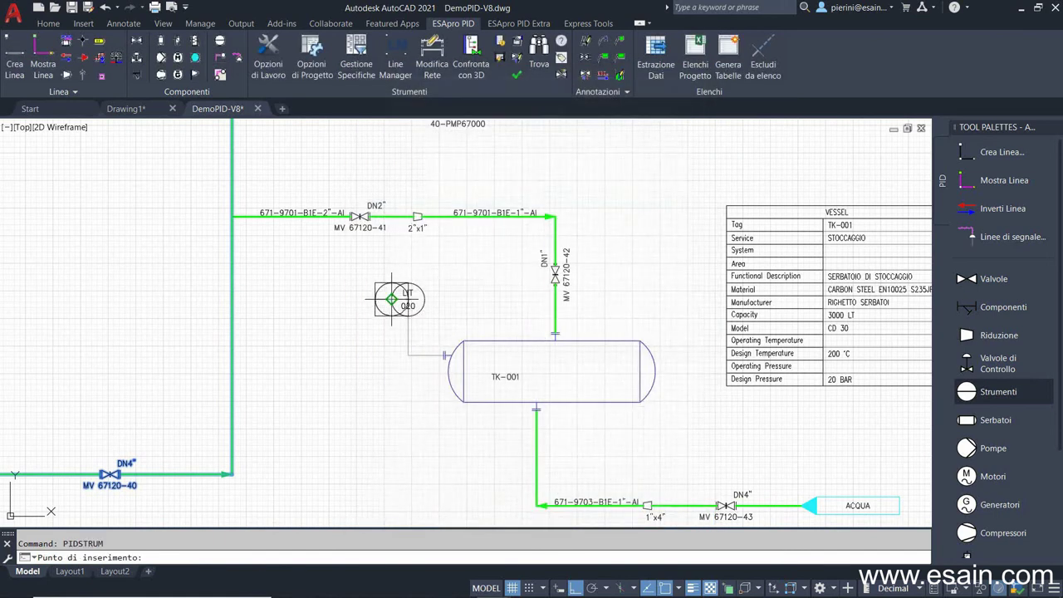
{"action": "left_click", "coordinate": [345, 297]}
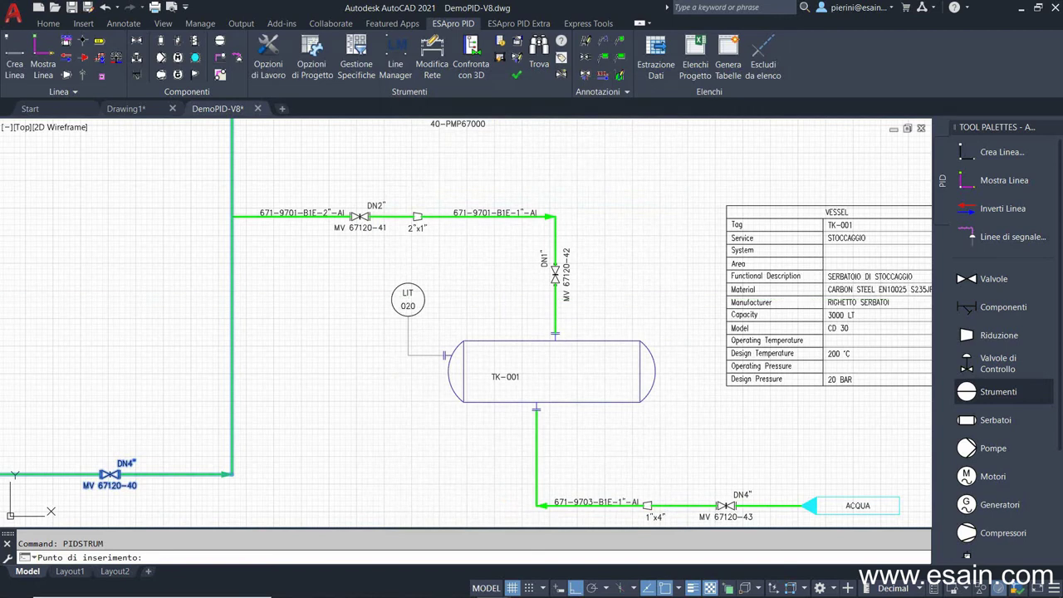
Step: Make it an LY level converter located at TK-001 and save
{"action": "left_click", "coordinate": [388, 154]}
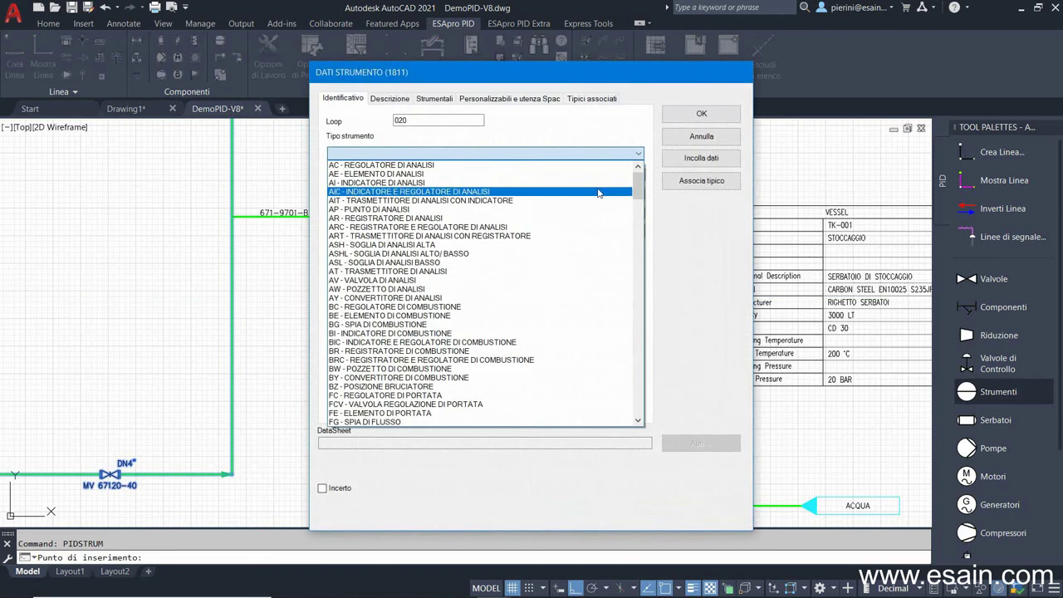
{"action": "left_click_drag", "start_coordinate": [638, 186], "coordinate": [639, 270]}
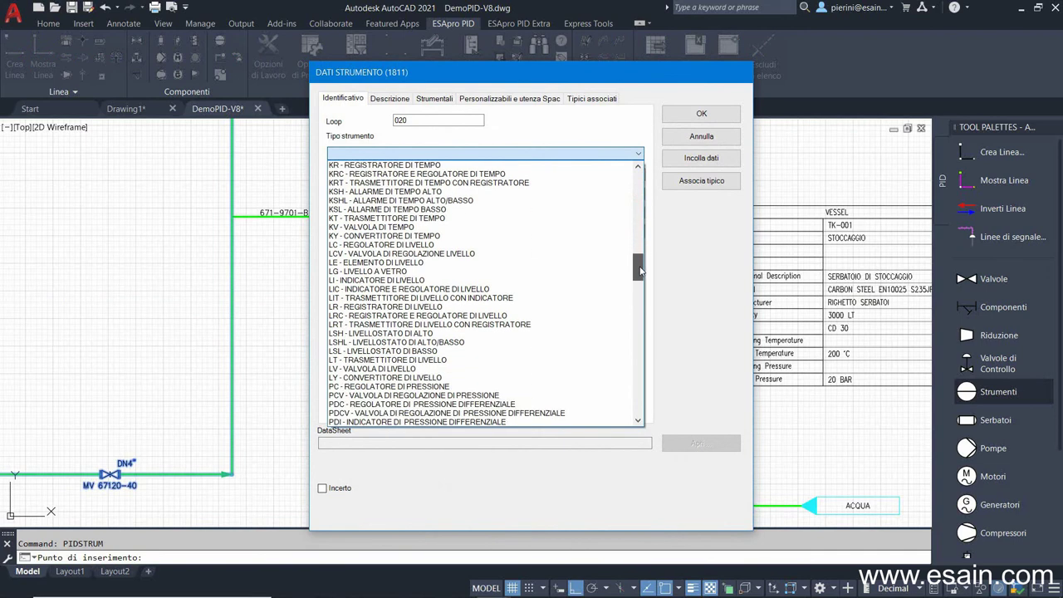
{"action": "left_click", "coordinate": [392, 377]}
{"action": "left_click", "coordinate": [401, 193]}
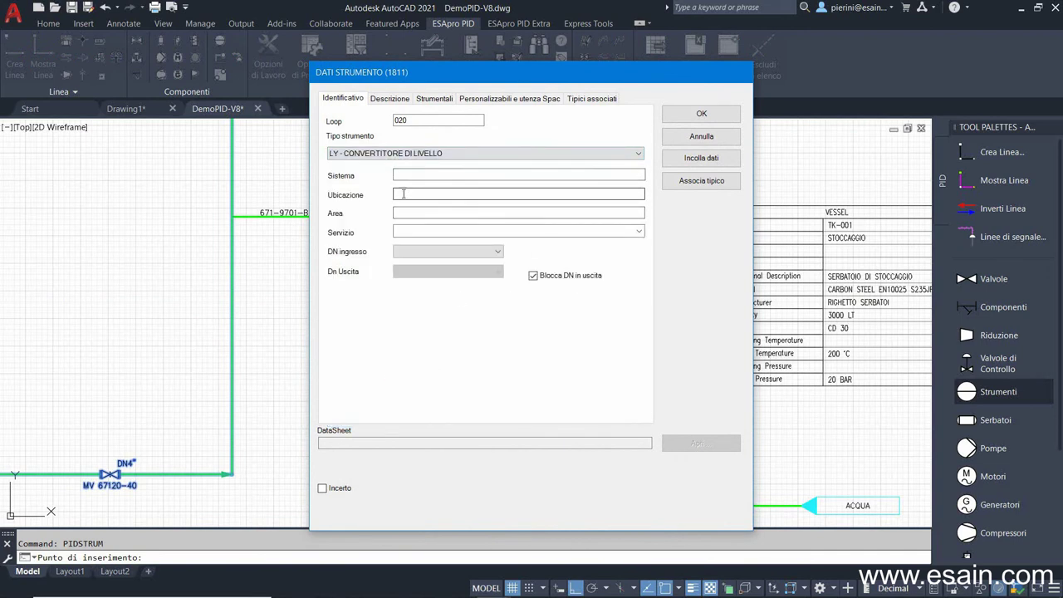
{"action": "left_click_drag", "start_coordinate": [496, 81], "coordinate": [683, 98]}
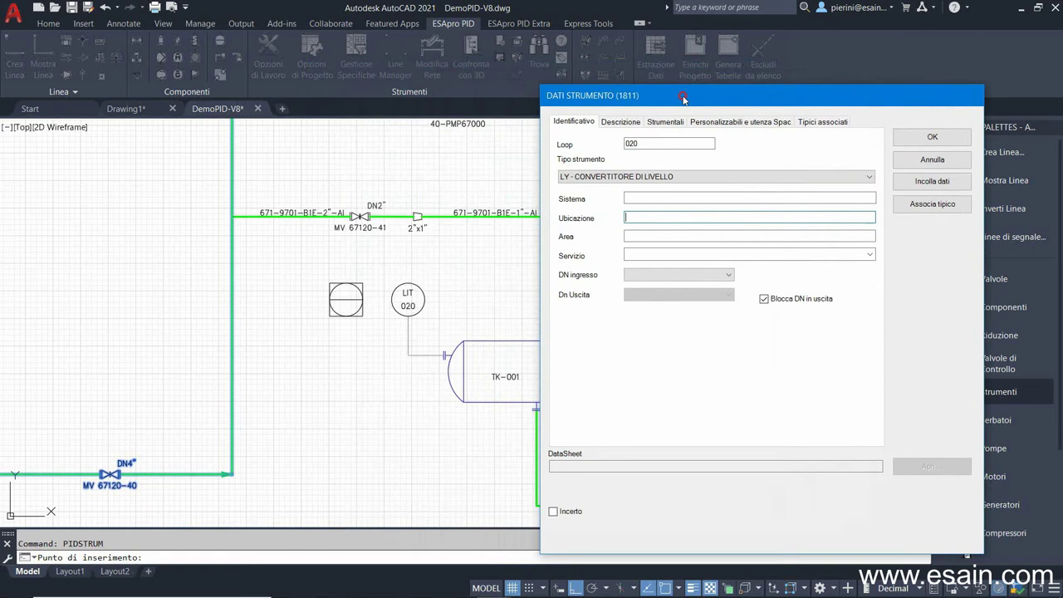
{"action": "type", "text": "TK-001"}
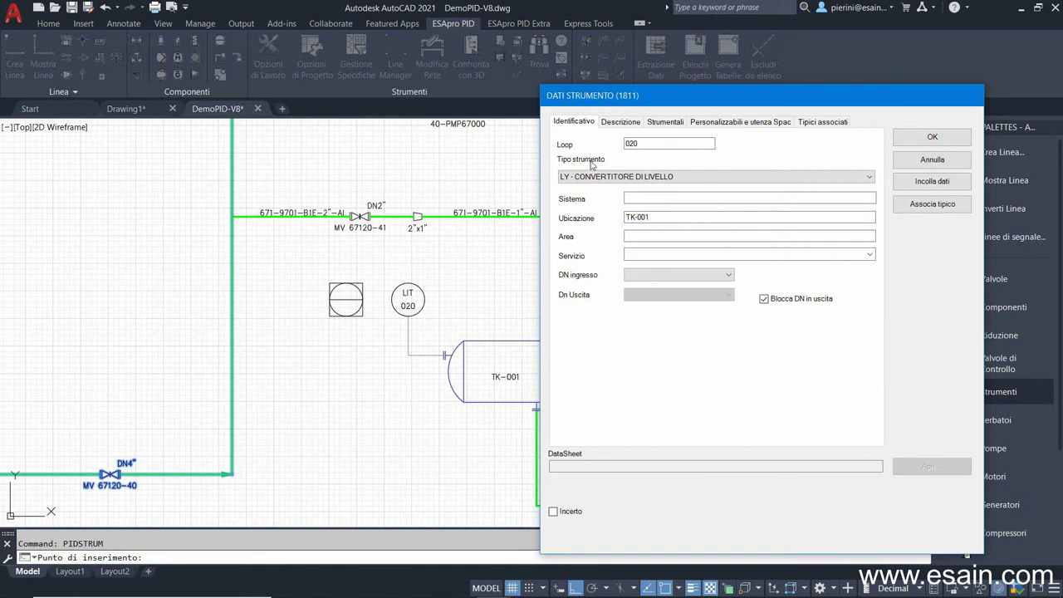
{"action": "left_click", "coordinate": [905, 143]}
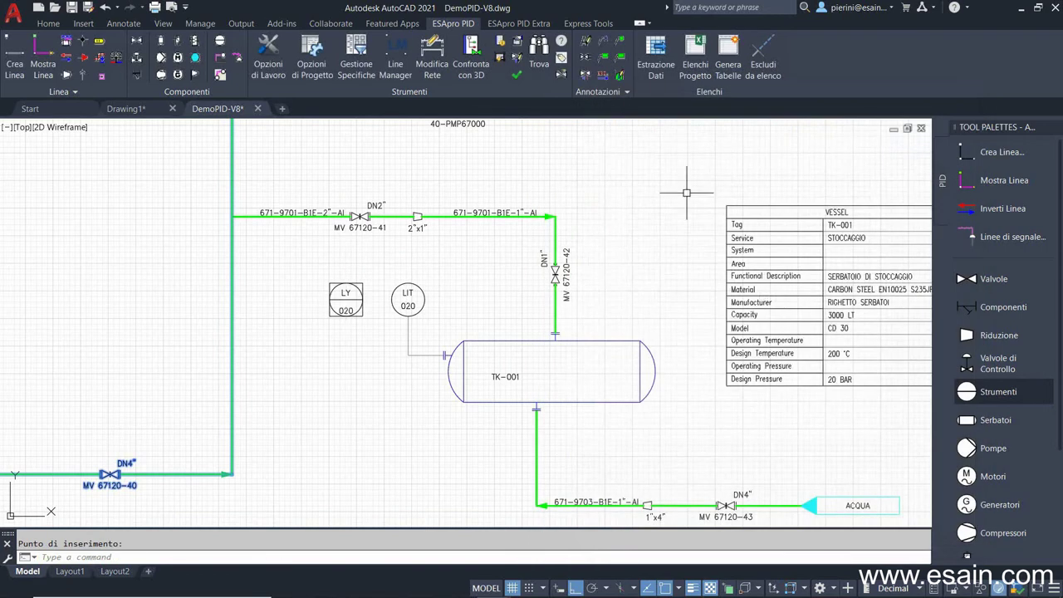
Step: Draw an ELETTRICO signal line starting from the LIT 020 bubble toward LY 020
{"action": "left_click", "coordinate": [1001, 236]}
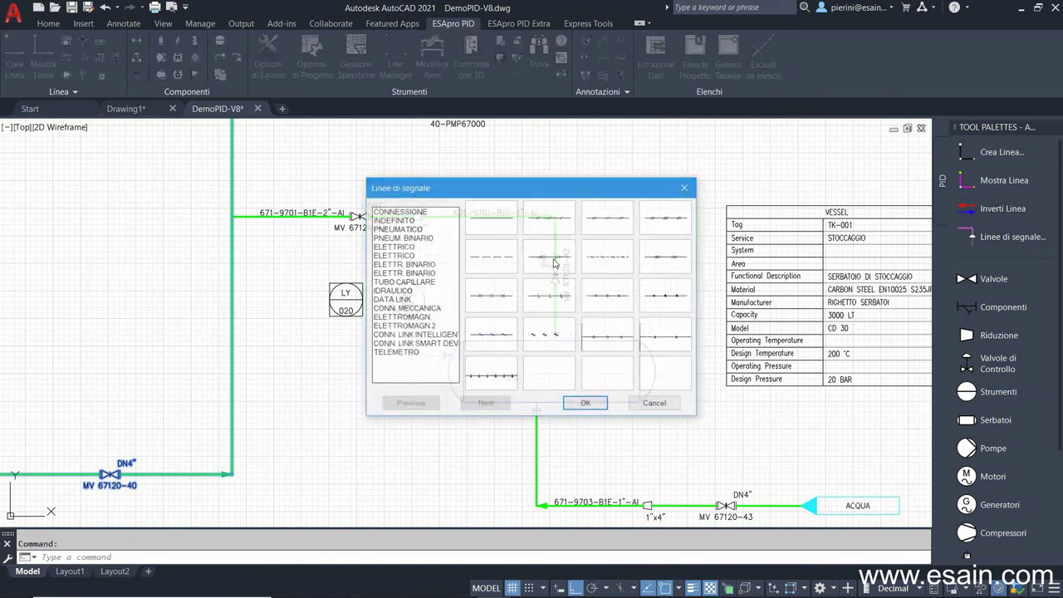
{"action": "left_click", "coordinate": [501, 259]}
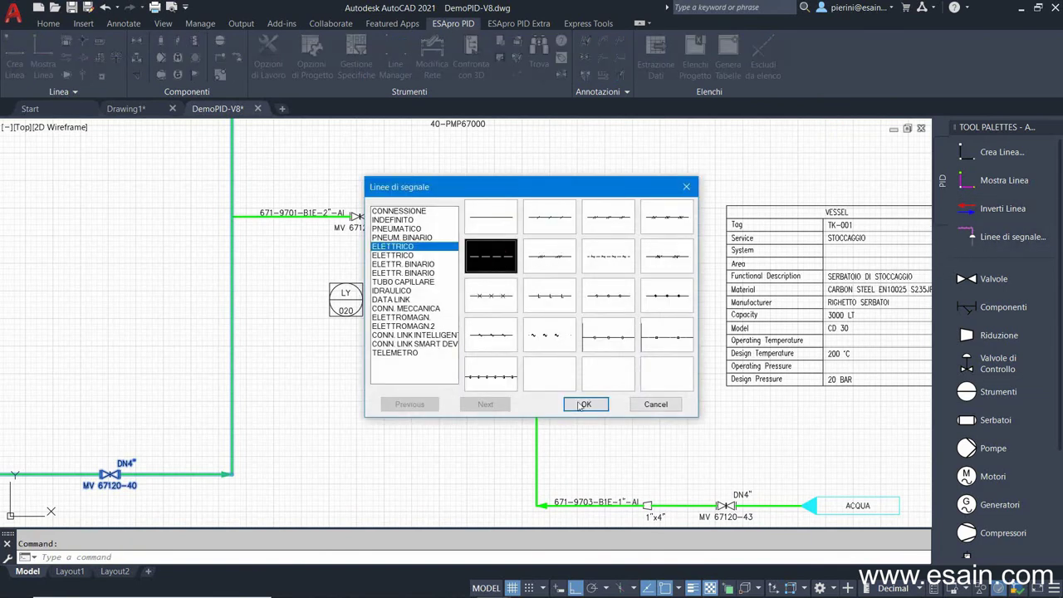
{"action": "left_click", "coordinate": [586, 404]}
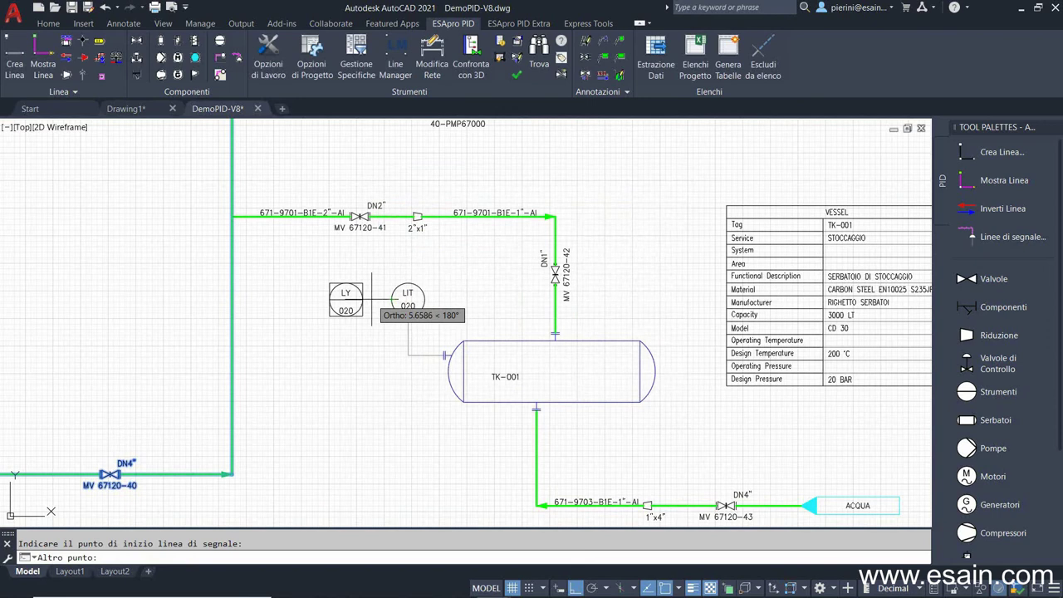
{"action": "left_click", "coordinate": [390, 299]}
{"action": "middle_click_drag", "start_coordinate": [385, 291], "coordinate": [340, 164]}
Step: Insert a control valve with actuator 0A12 and block style 01 on TK-001's outlet line, with its bubble
{"action": "left_click", "coordinate": [997, 363]}
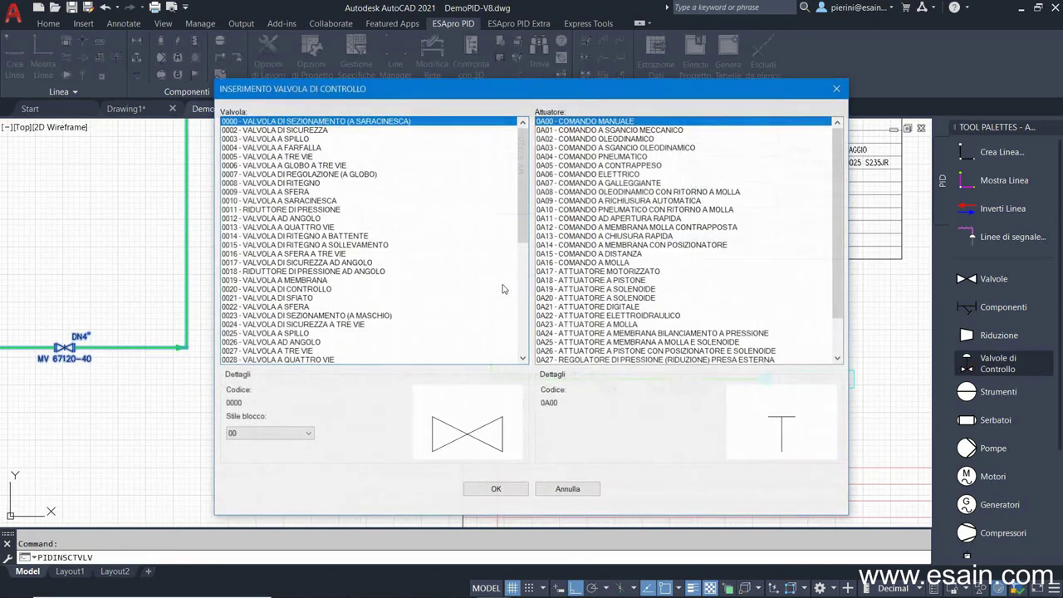
{"action": "left_click", "coordinate": [577, 228]}
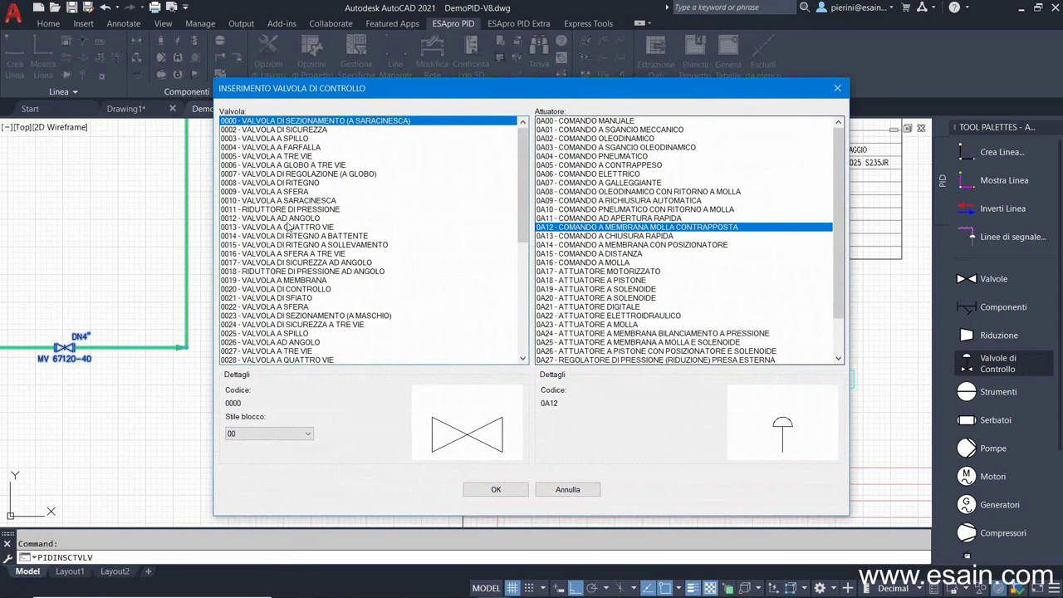
{"action": "left_click", "coordinate": [268, 433]}
{"action": "left_click", "coordinate": [251, 456]}
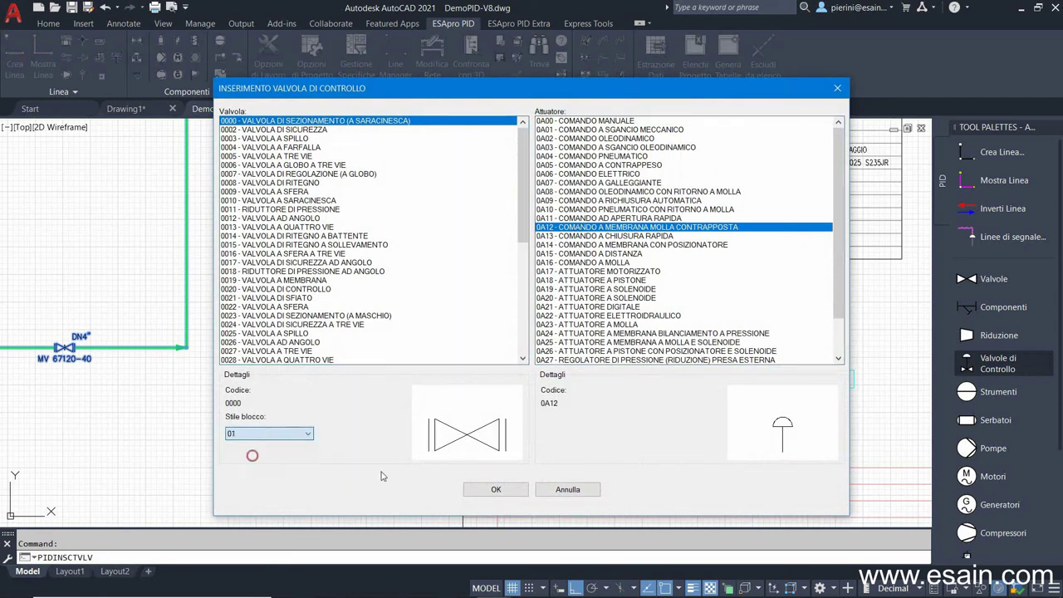
{"action": "left_click", "coordinate": [494, 490]}
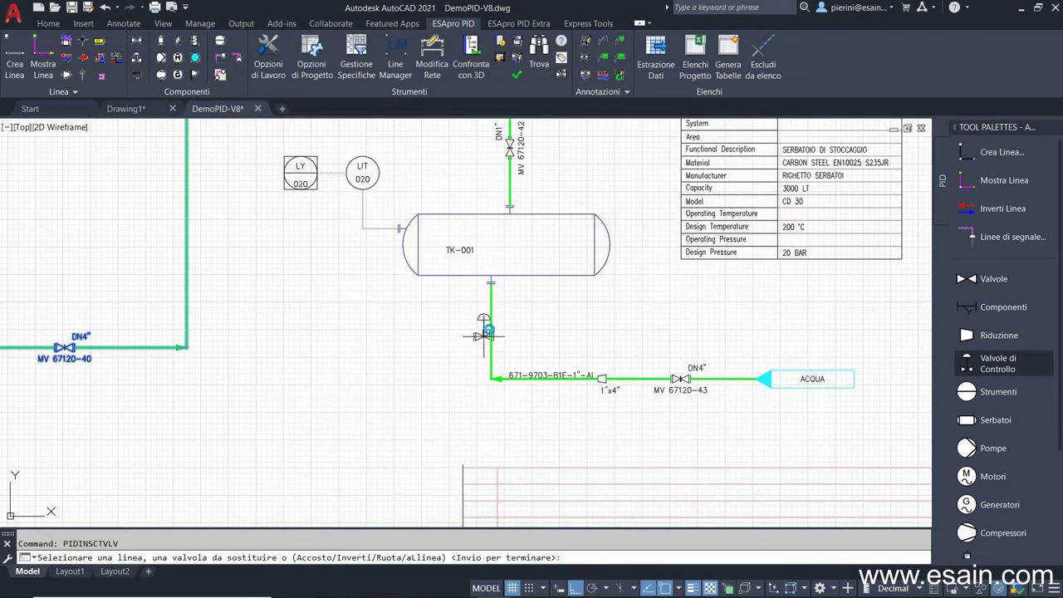
{"action": "left_click", "coordinate": [491, 331]}
{"action": "key", "text": "F8"}
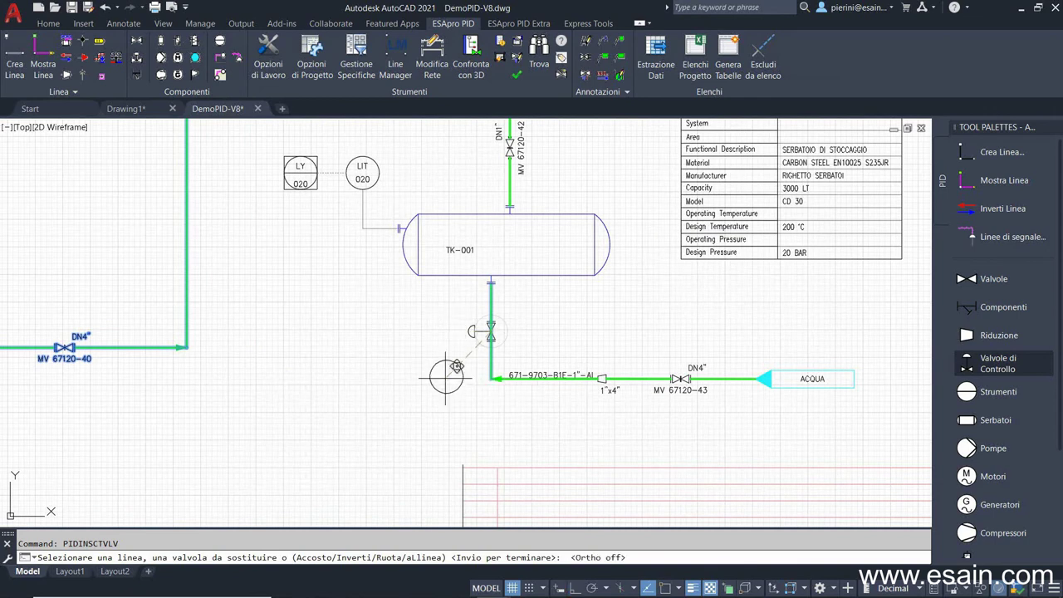
{"action": "left_click", "coordinate": [451, 379]}
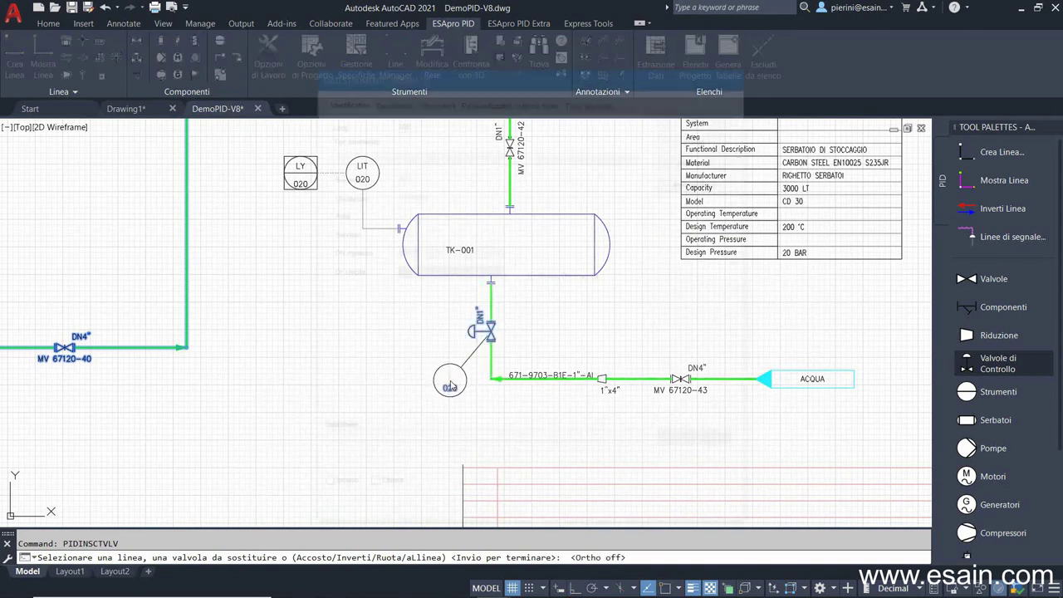
Step: Set the type to LV level valve and paste the registry's two-way servo valve data
{"action": "left_click", "coordinate": [417, 153]}
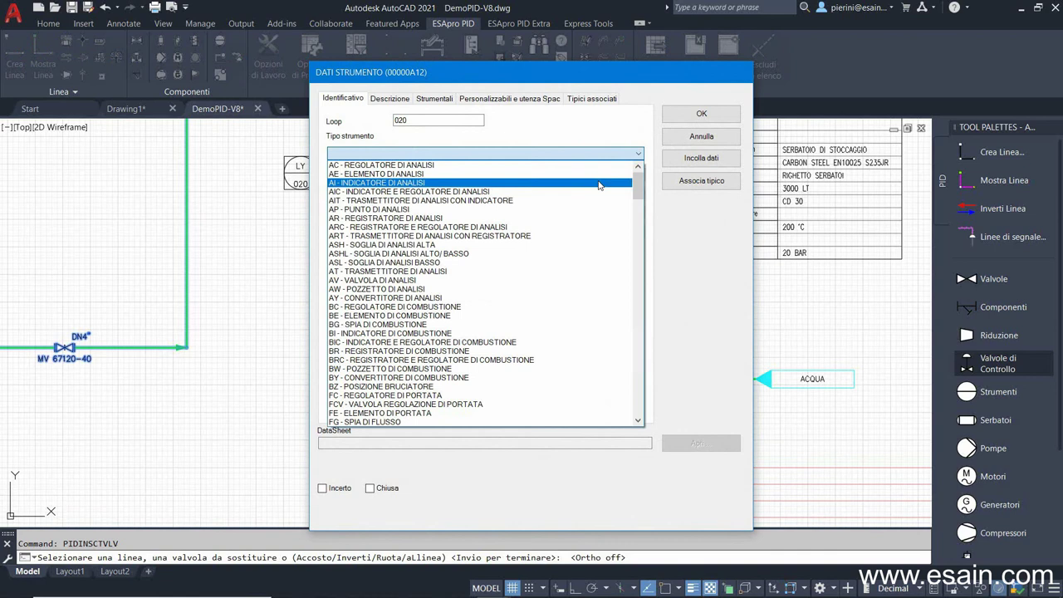
{"action": "left_click_drag", "start_coordinate": [640, 181], "coordinate": [638, 264]}
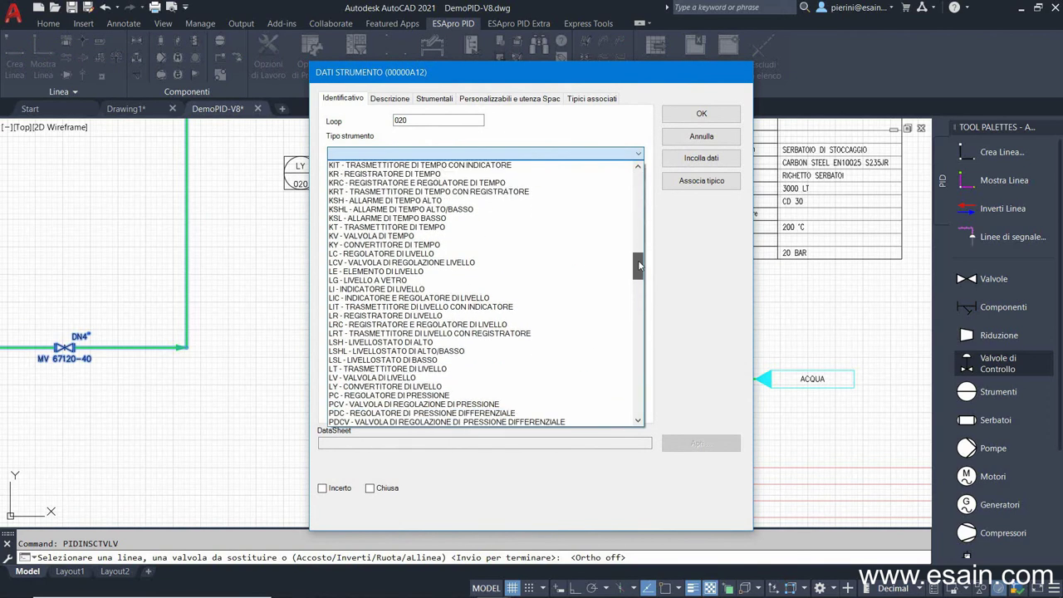
{"action": "left_click", "coordinate": [425, 378]}
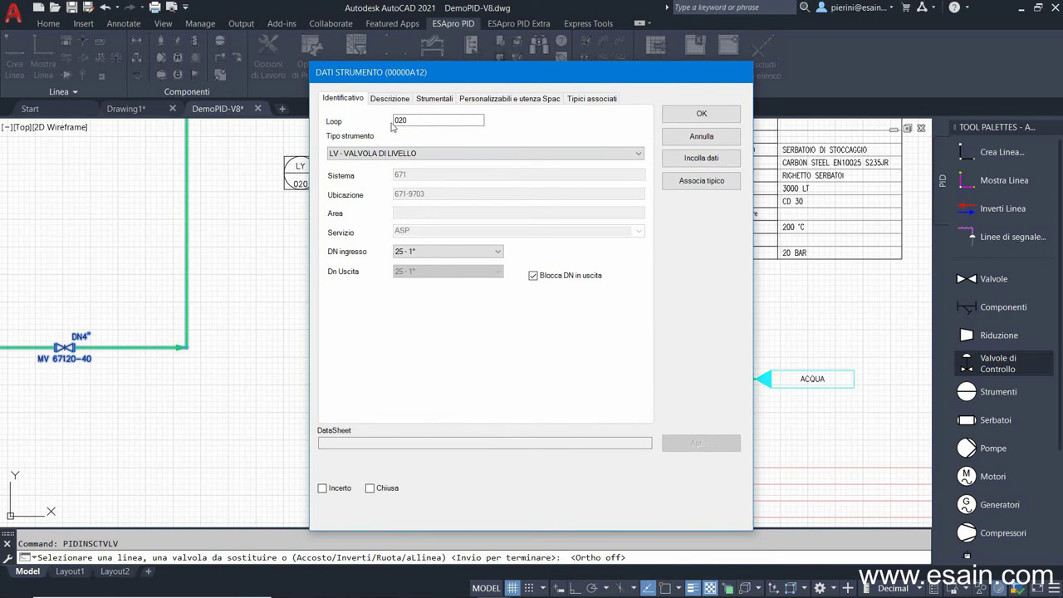
{"action": "left_click", "coordinate": [389, 99]}
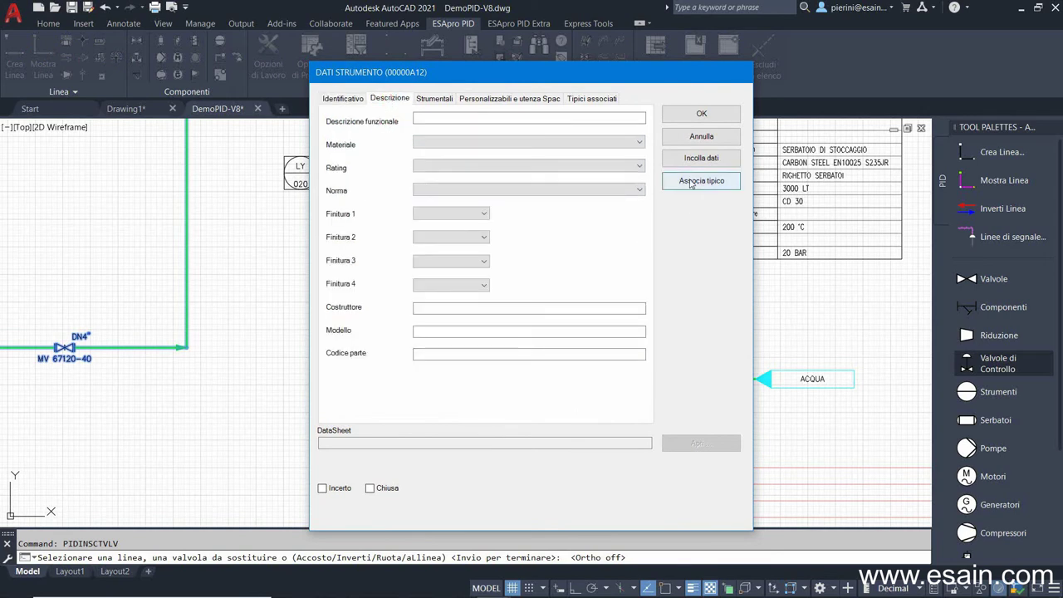
{"action": "left_click", "coordinate": [701, 158]}
{"action": "left_click", "coordinate": [527, 502]}
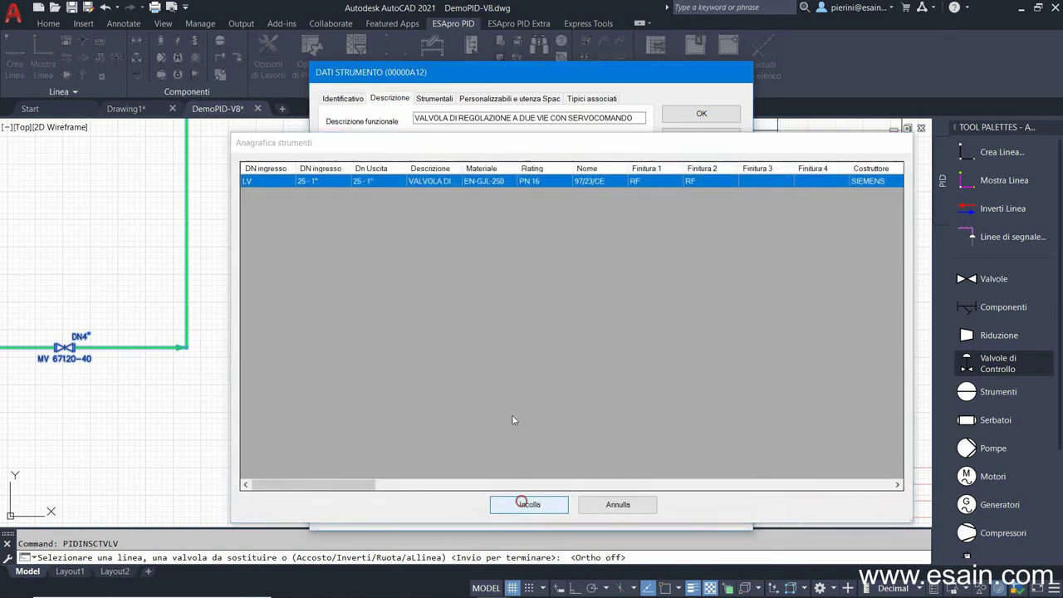
Step: Review the specification and custom fields (KVs 6.3 m3/h, FC) and save LV 020
{"action": "left_click", "coordinate": [444, 99]}
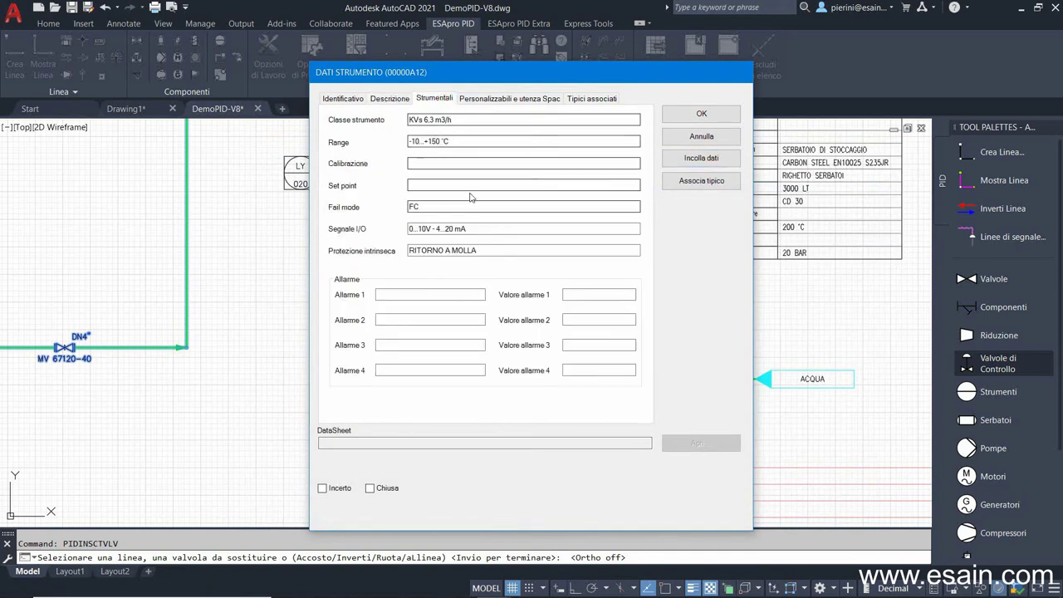
{"action": "left_click_drag", "start_coordinate": [468, 228], "coordinate": [421, 208]}
{"action": "left_click", "coordinate": [421, 208]}
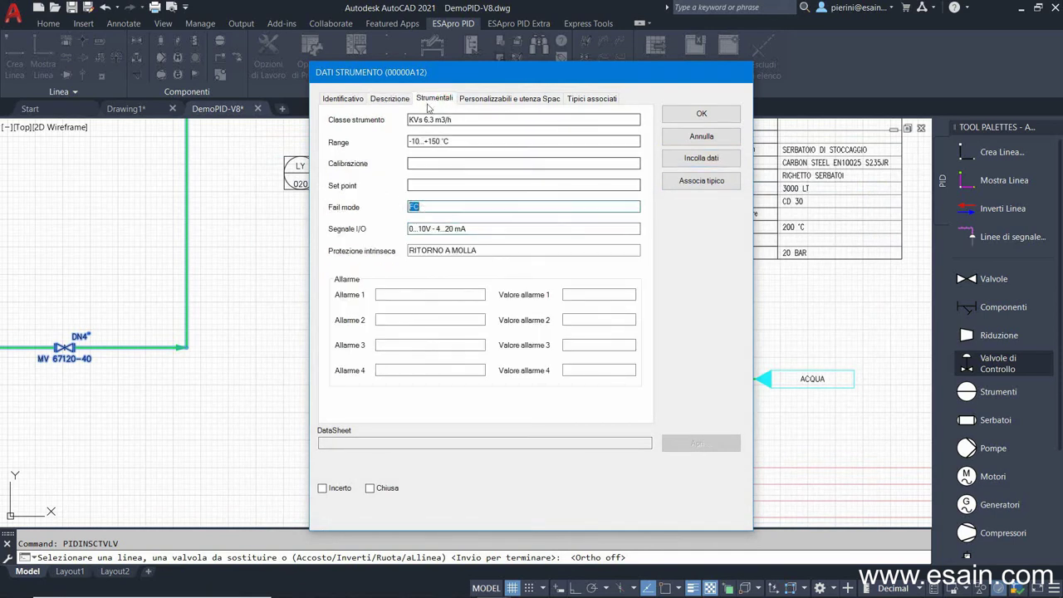
{"action": "left_click", "coordinate": [488, 99]}
{"action": "mouse_move", "coordinate": [631, 148]}
{"action": "left_mouse_down"}
{"action": "mouse_move", "coordinate": [637, 241]}
{"action": "mouse_move", "coordinate": [631, 148]}
{"action": "left_mouse_up"}
{"action": "left_click", "coordinate": [427, 100]}
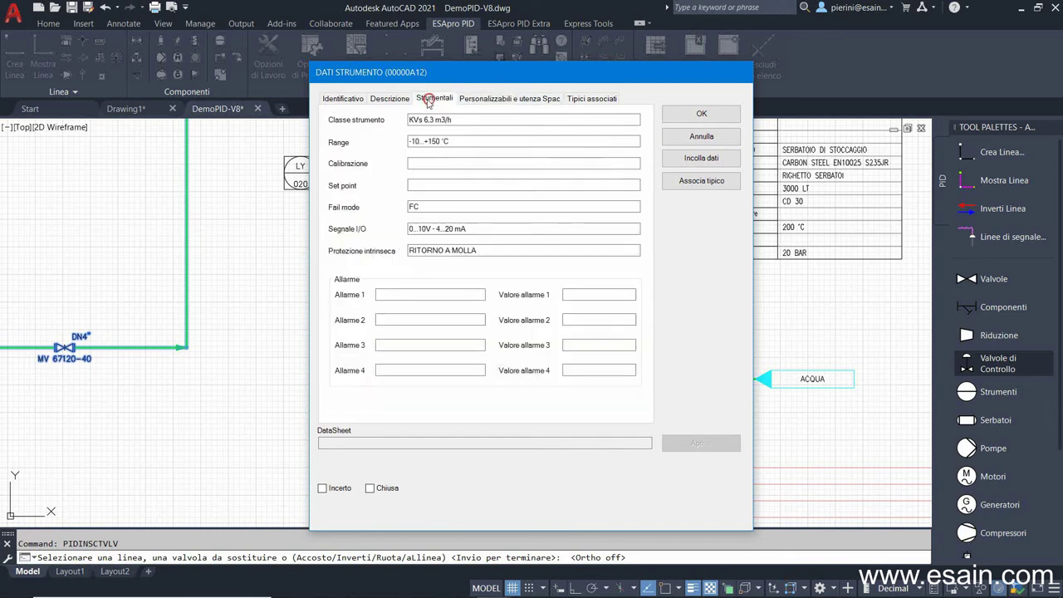
{"action": "left_click", "coordinate": [359, 100]}
{"action": "left_click", "coordinate": [673, 113]}
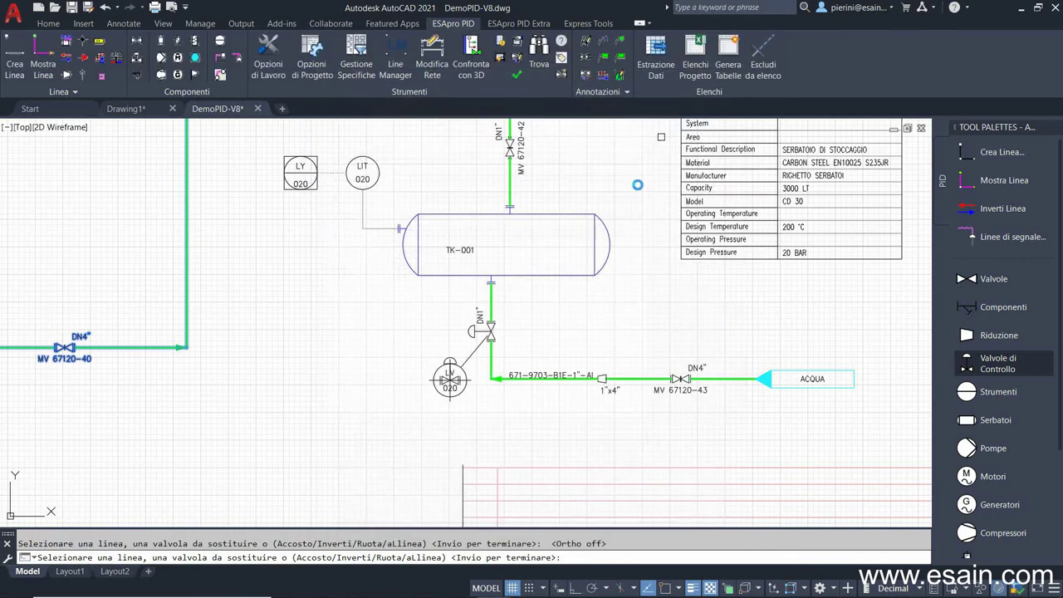
Step: Draw a PNEUMATICO signal line from the LV 020 actuator via a corner to LY 020's bottom
{"action": "key", "text": "Escape"}
{"action": "left_click", "coordinate": [980, 239]}
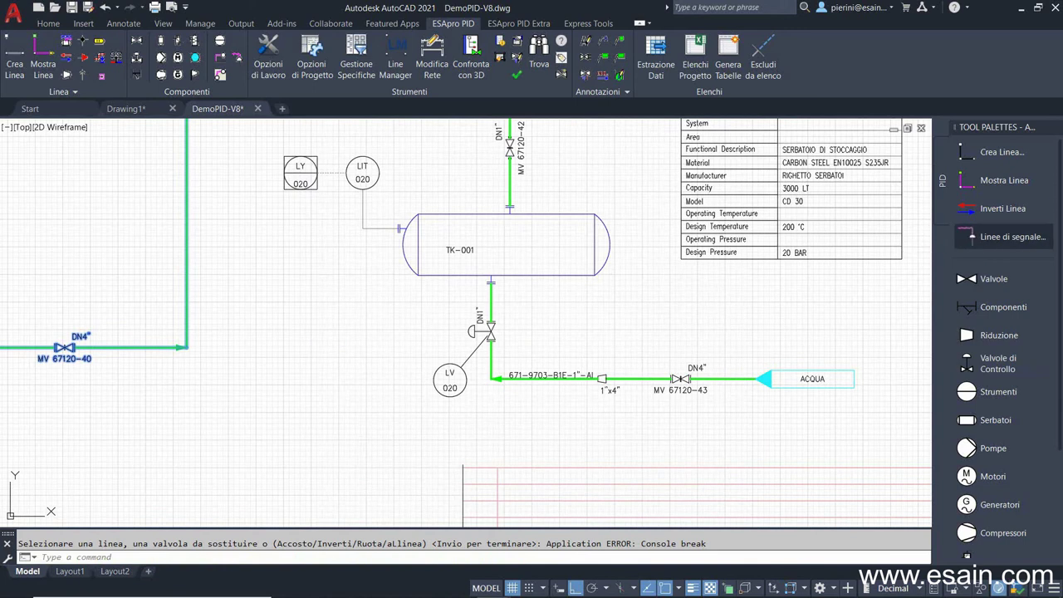
{"action": "left_click", "coordinate": [605, 218]}
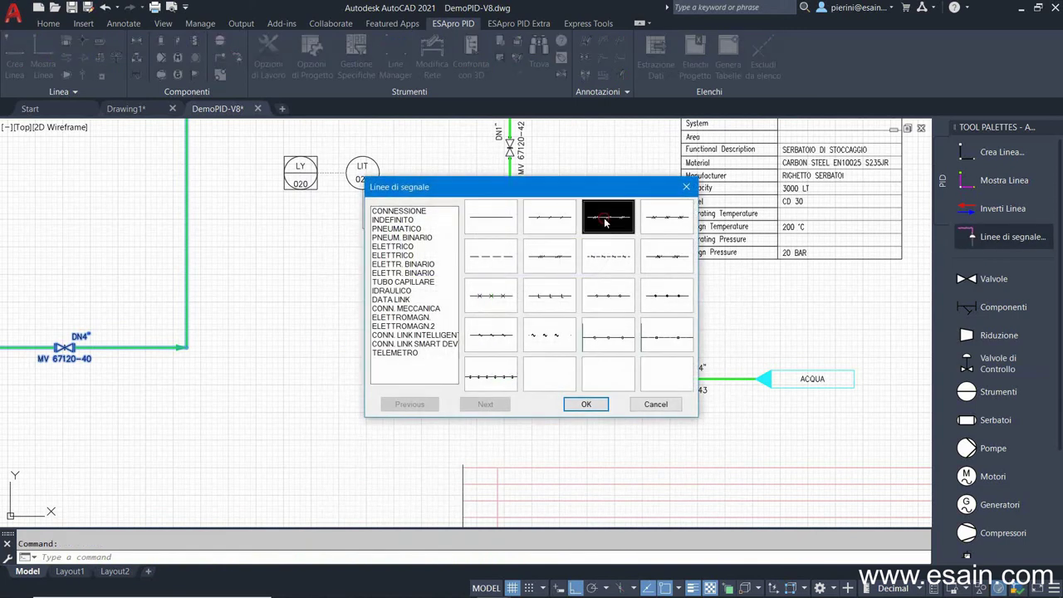
{"action": "left_click", "coordinate": [584, 404]}
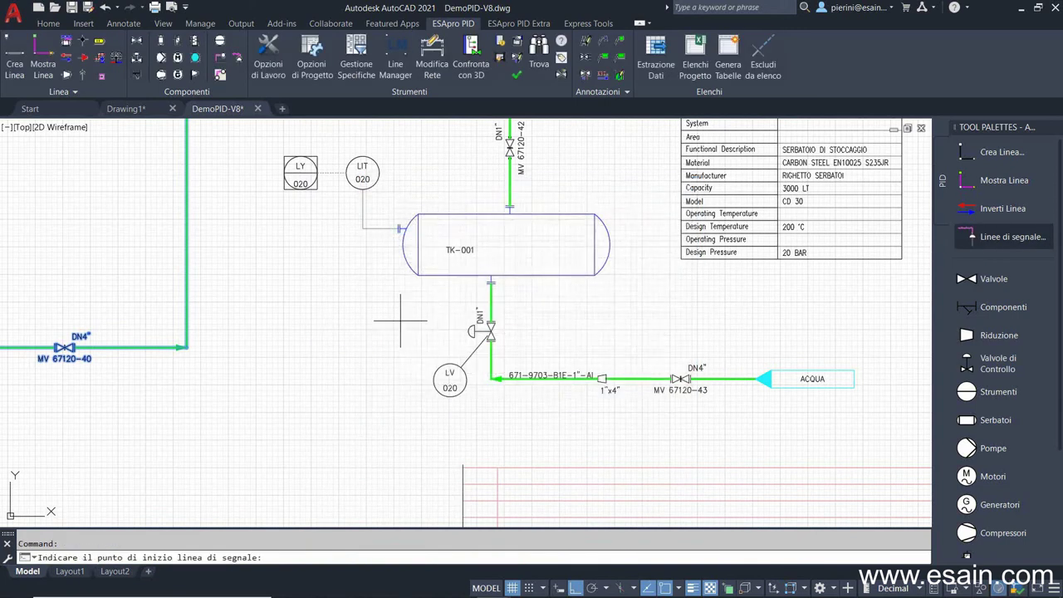
{"action": "left_click", "coordinate": [470, 330]}
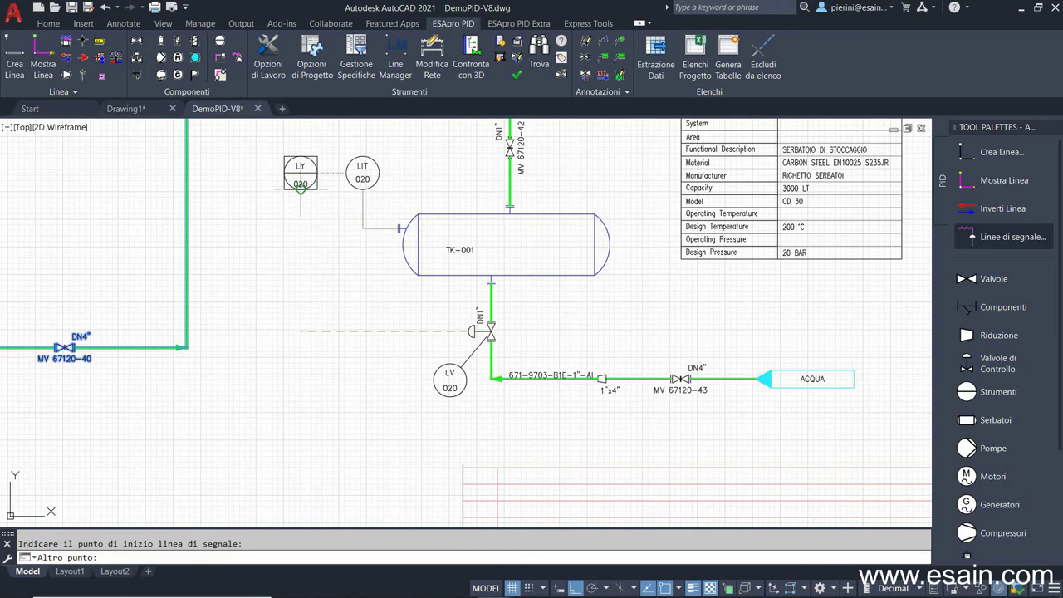
{"action": "left_click", "coordinate": [299, 297]}
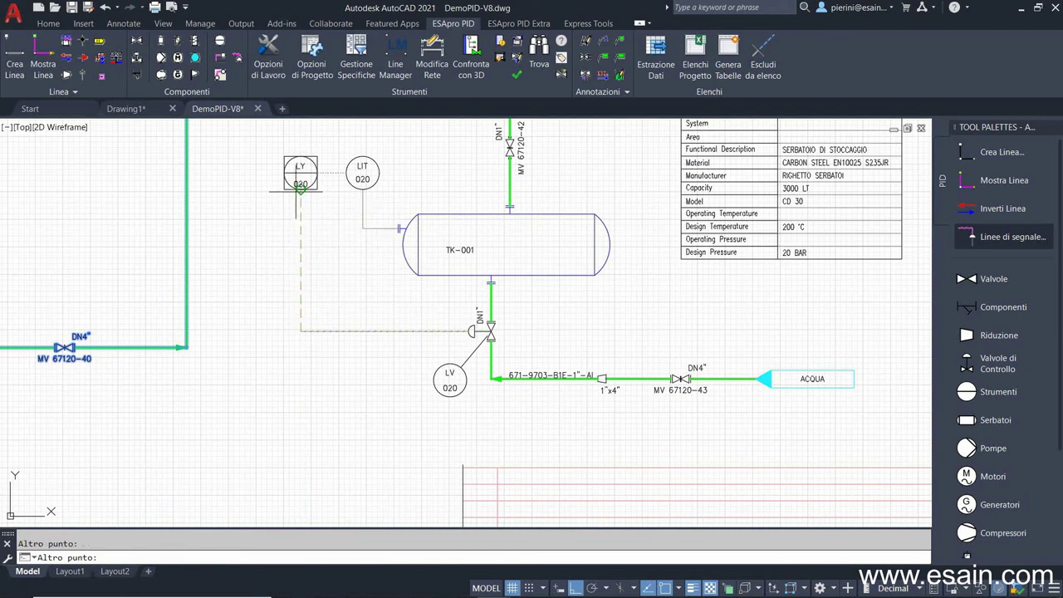
{"action": "left_click", "coordinate": [300, 189]}
{"action": "key", "text": "Return"}
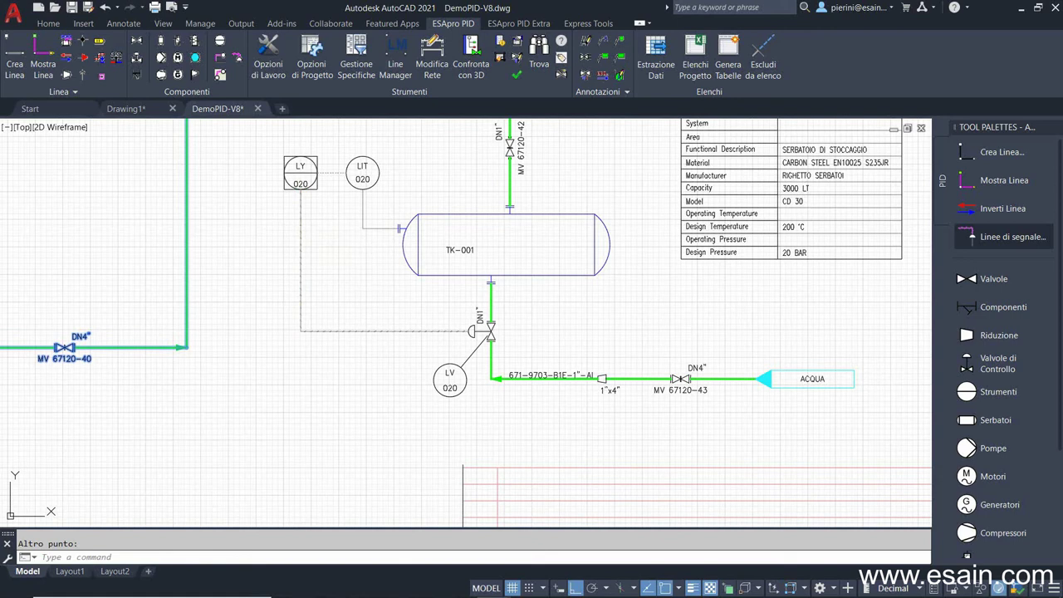
{"action": "middle_click", "coordinate": [300, 189]}
{"action": "middle_click", "coordinate": [300, 189]}
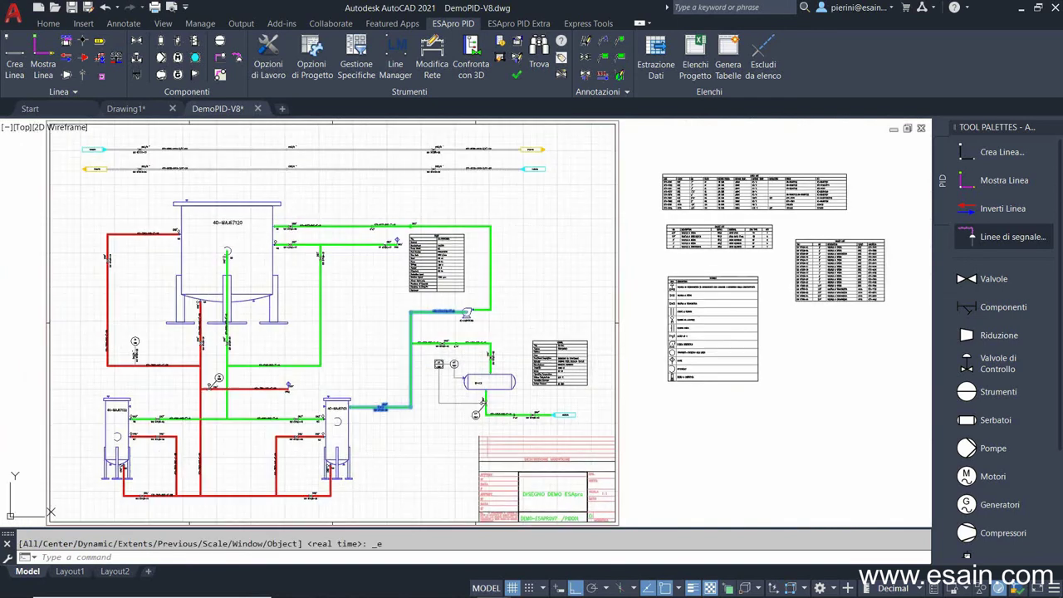
Step: Run Estrazione Dati, acknowledge the success message, and open Elenchi Progetto
{"action": "left_click", "coordinate": [656, 51]}
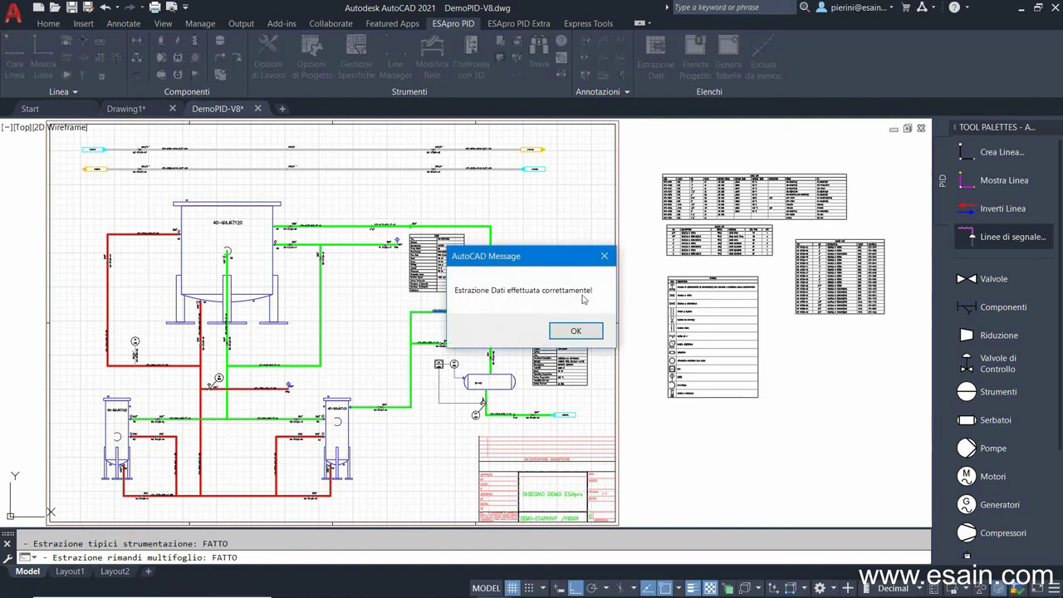
{"action": "left_click", "coordinate": [577, 333]}
{"action": "left_click", "coordinate": [695, 57]}
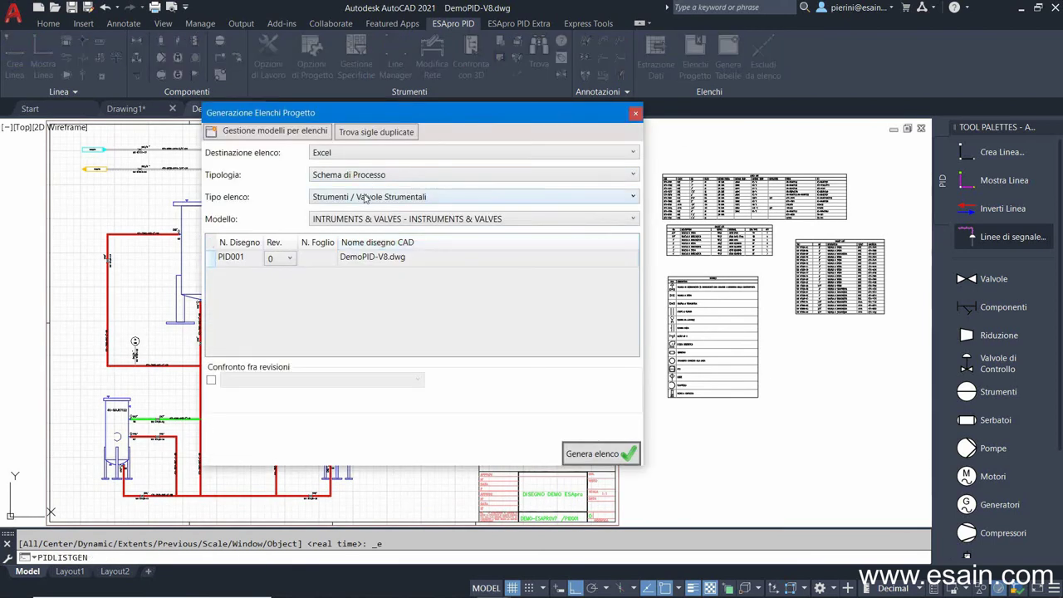
Step: Generate the INSTRUMENTS & VALVES list for PID001 revision 0 in Excel
{"action": "left_click", "coordinate": [363, 197]}
{"action": "left_click", "coordinate": [364, 199]}
{"action": "left_click", "coordinate": [363, 220]}
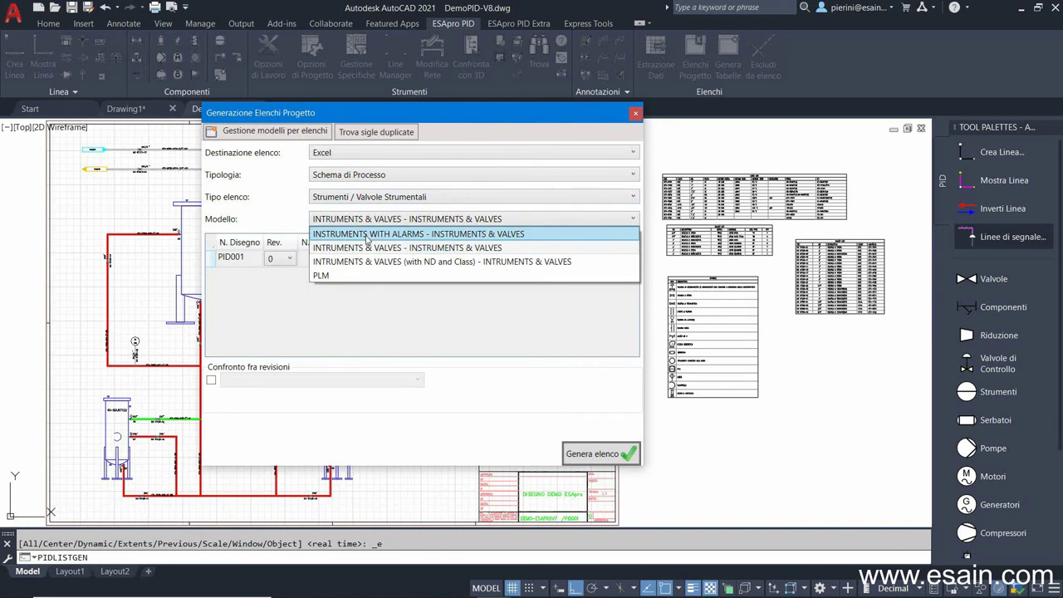
{"action": "left_click", "coordinate": [366, 248]}
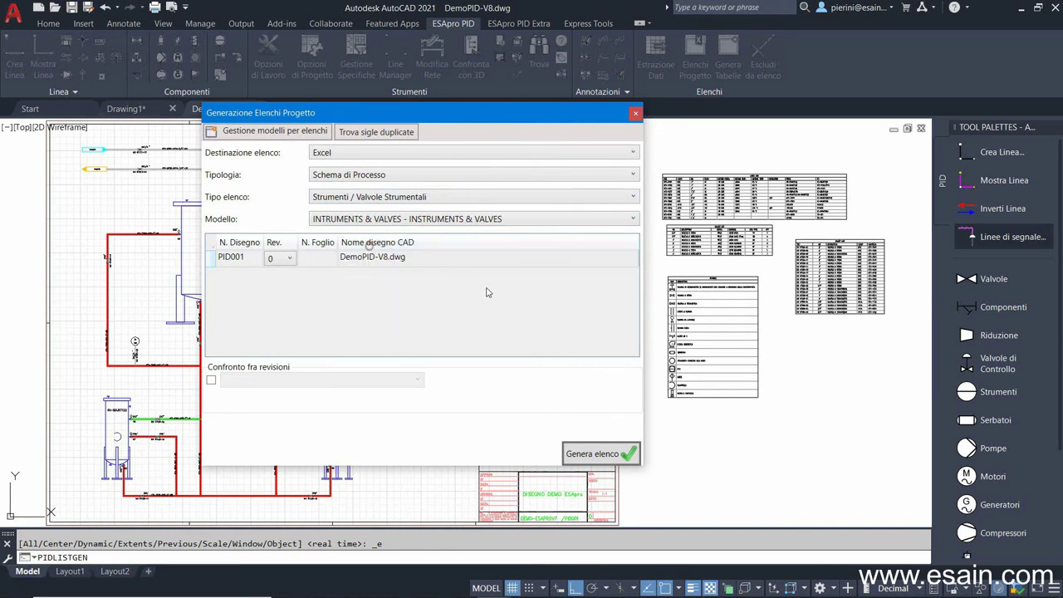
{"action": "left_click", "coordinate": [384, 263]}
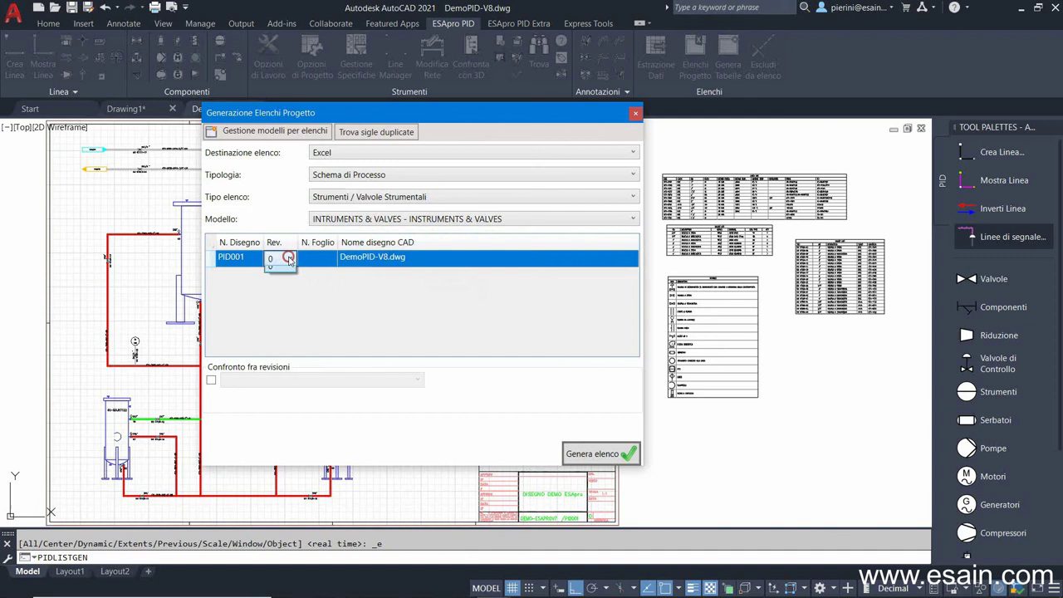
{"action": "left_click", "coordinate": [275, 271]}
{"action": "left_click", "coordinate": [612, 457]}
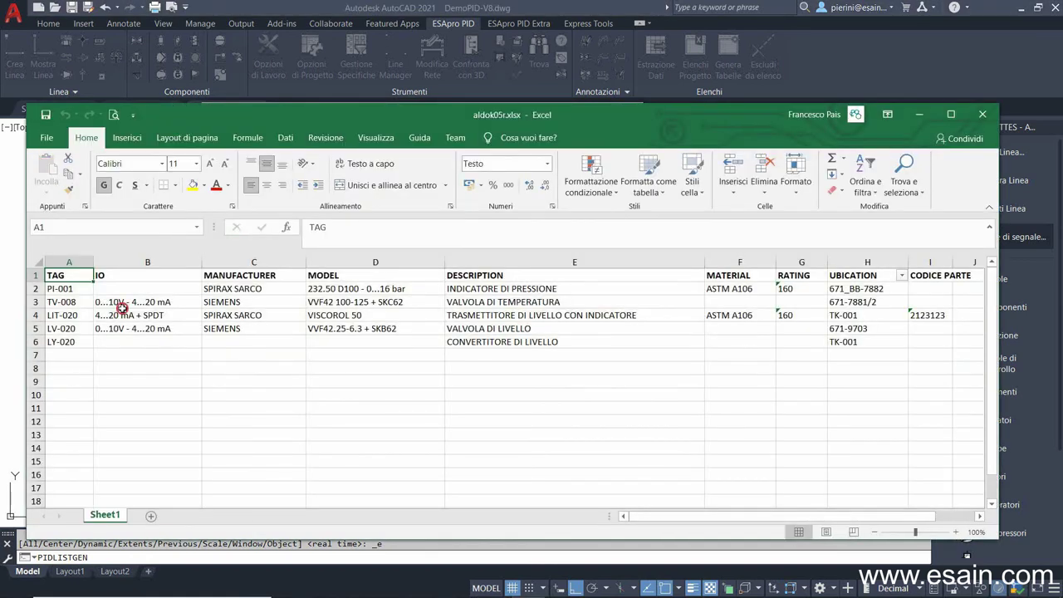
Step: Check LV-020's I/O, manufacturer and model cells, close Excel, and open template management
{"action": "left_click", "coordinate": [133, 329]}
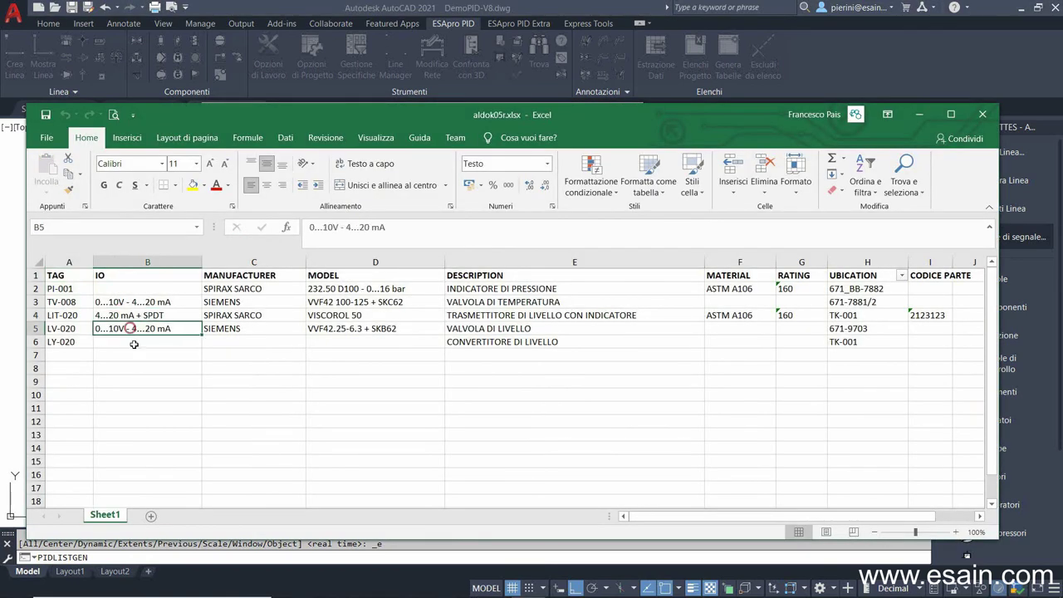
{"action": "left_click", "coordinate": [274, 330]}
{"action": "left_click", "coordinate": [368, 328]}
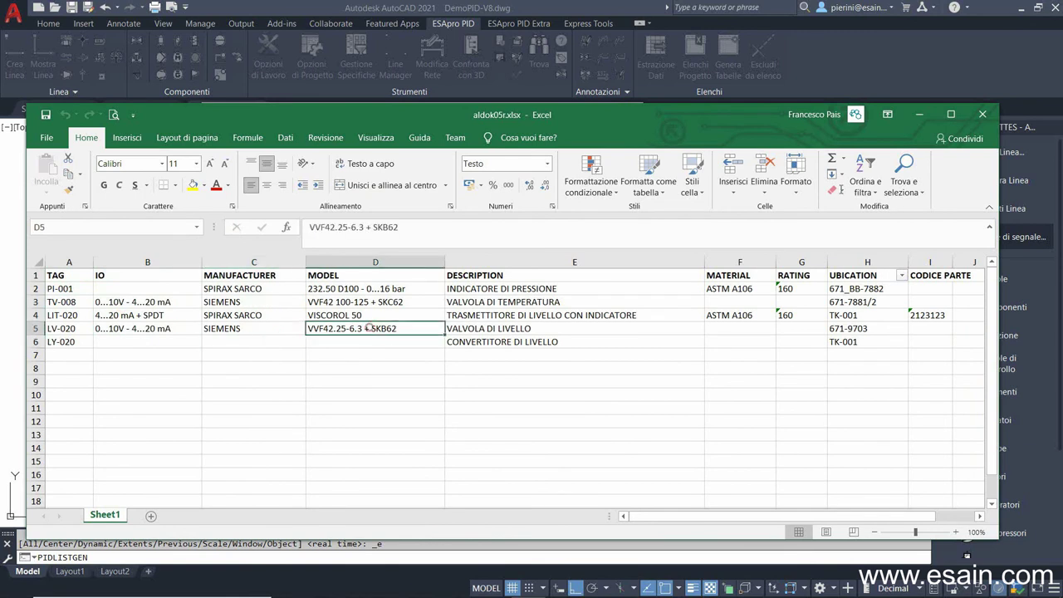
{"action": "left_click", "coordinate": [982, 114]}
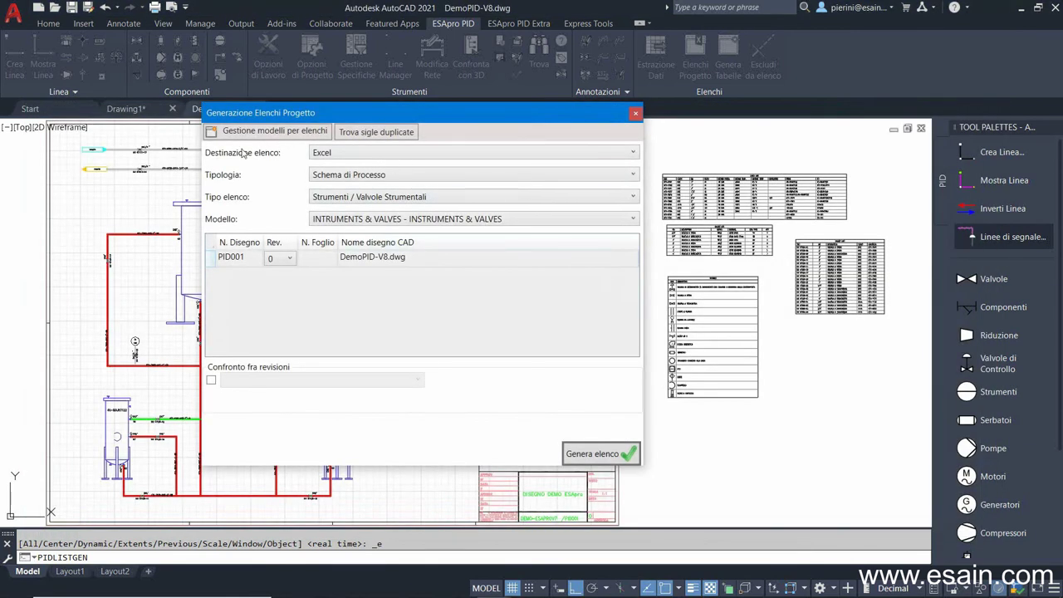
{"action": "left_click", "coordinate": [242, 133]}
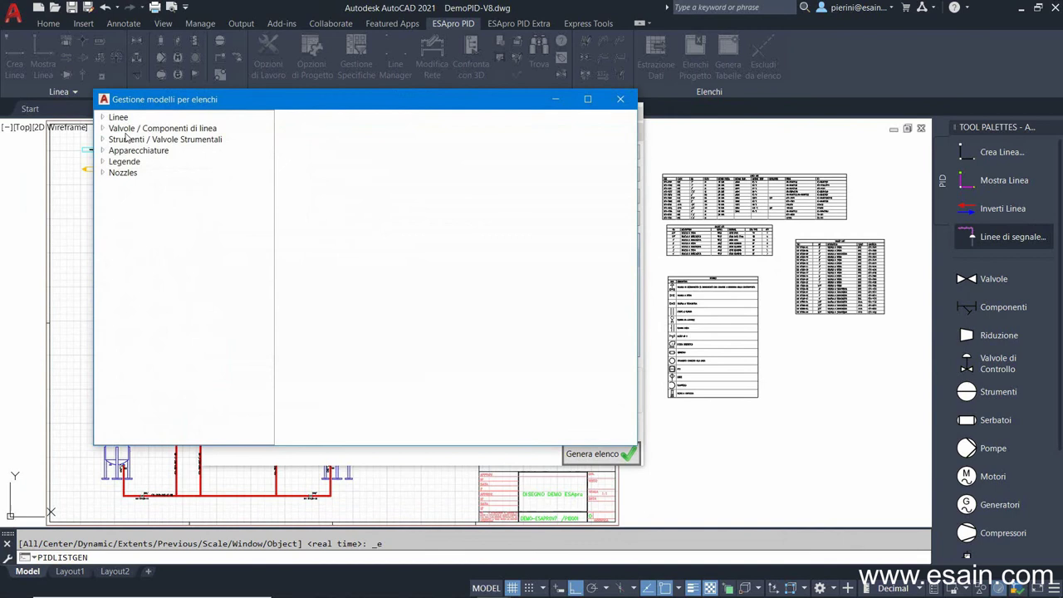
Step: Expand Strumenti / Valvole Strumentali and browse its templates, settling on INSTRUMENTS & VALVES
{"action": "left_click", "coordinate": [124, 139]}
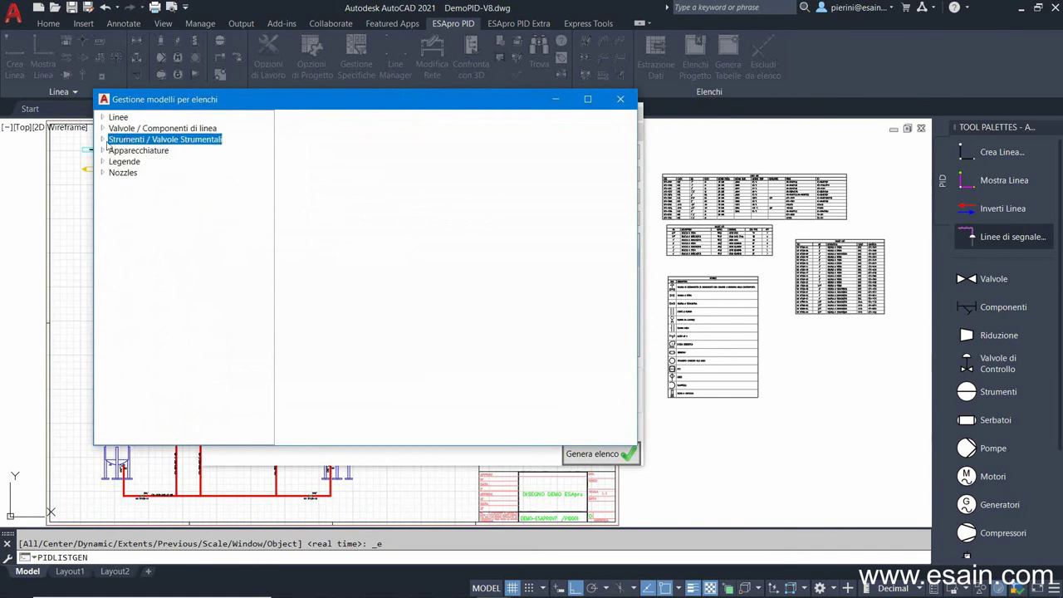
{"action": "left_click", "coordinate": [103, 140]}
{"action": "left_click", "coordinate": [125, 151]}
{"action": "left_click", "coordinate": [137, 161]}
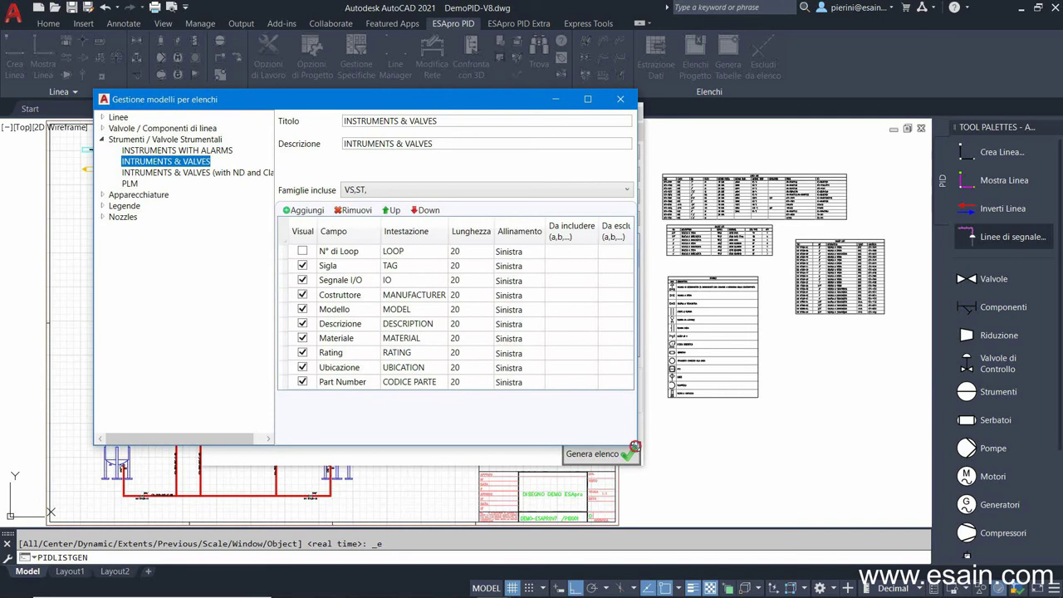
{"action": "left_click_drag", "start_coordinate": [637, 445], "coordinate": [763, 538]}
{"action": "left_click", "coordinate": [158, 173]}
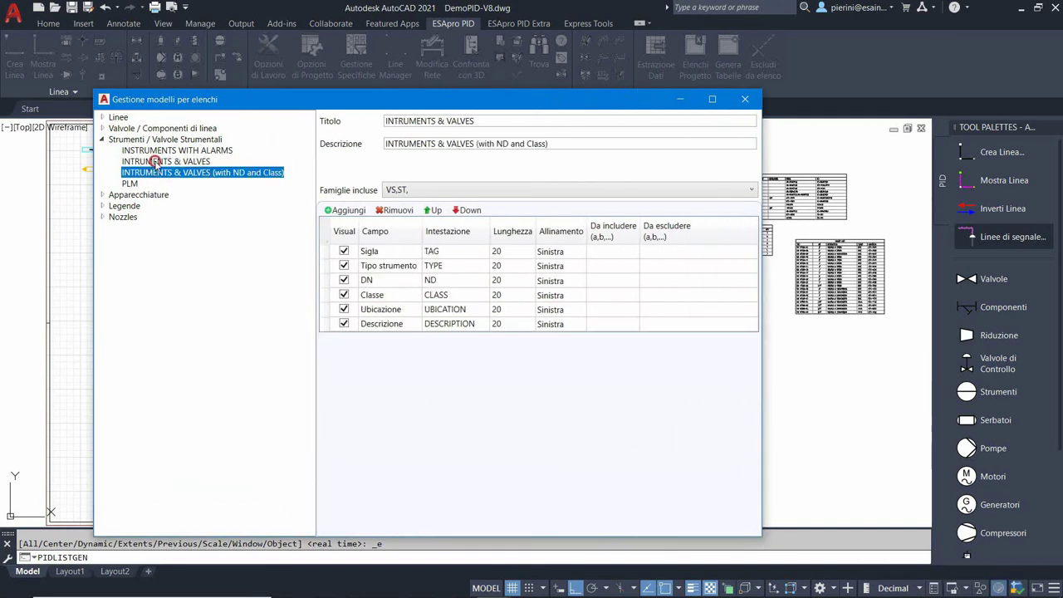
{"action": "left_click", "coordinate": [156, 163]}
Step: Inspect the Sigla, Segnale I/O, Costruttore and Descrizione fields, then close both dialogs
{"action": "left_click_drag", "start_coordinate": [489, 231], "coordinate": [510, 231]}
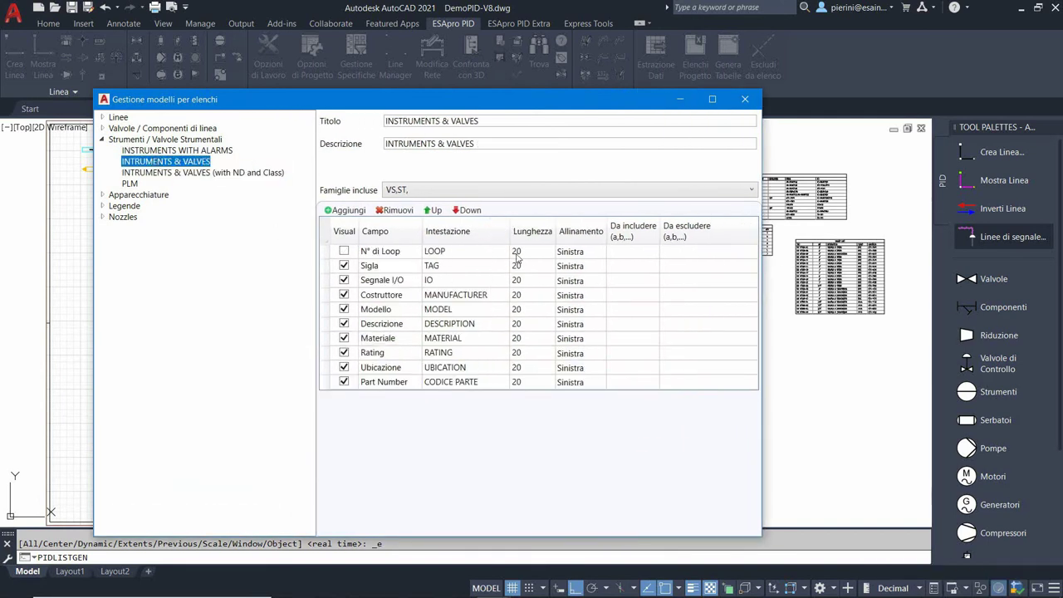
{"action": "left_click", "coordinate": [527, 265]}
{"action": "left_click", "coordinate": [379, 282]}
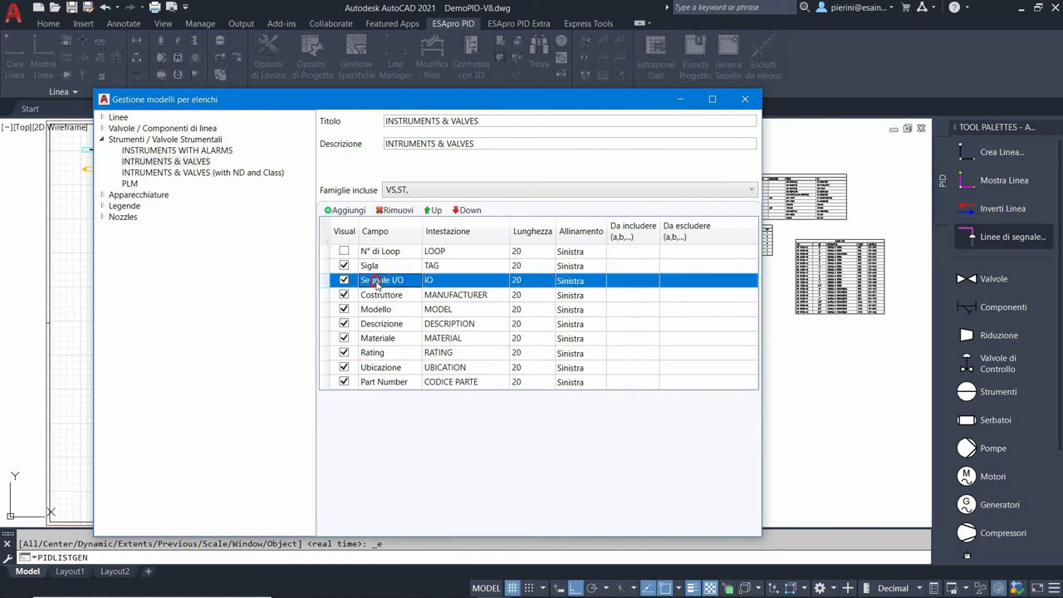
{"action": "left_click", "coordinate": [376, 299]}
{"action": "left_click", "coordinate": [447, 285]}
{"action": "left_click", "coordinate": [451, 323]}
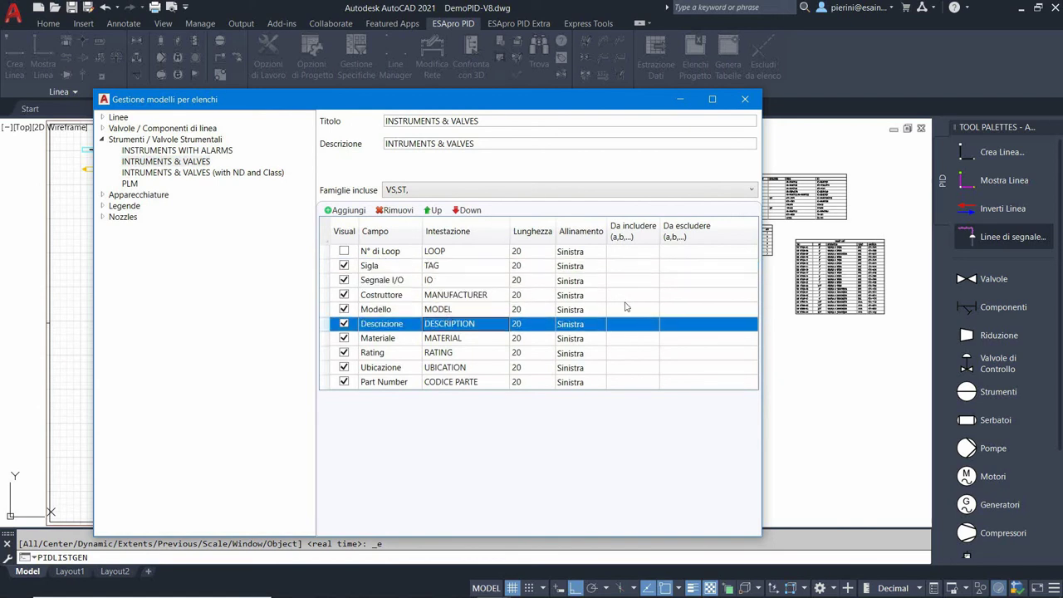
{"action": "left_click", "coordinate": [745, 99]}
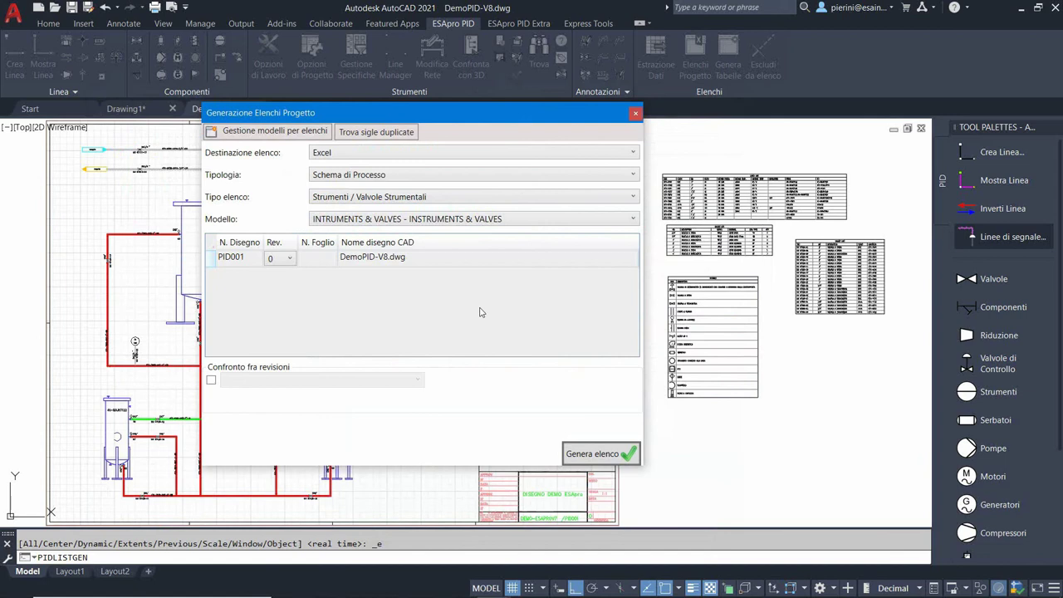
{"action": "left_click", "coordinate": [634, 112]}
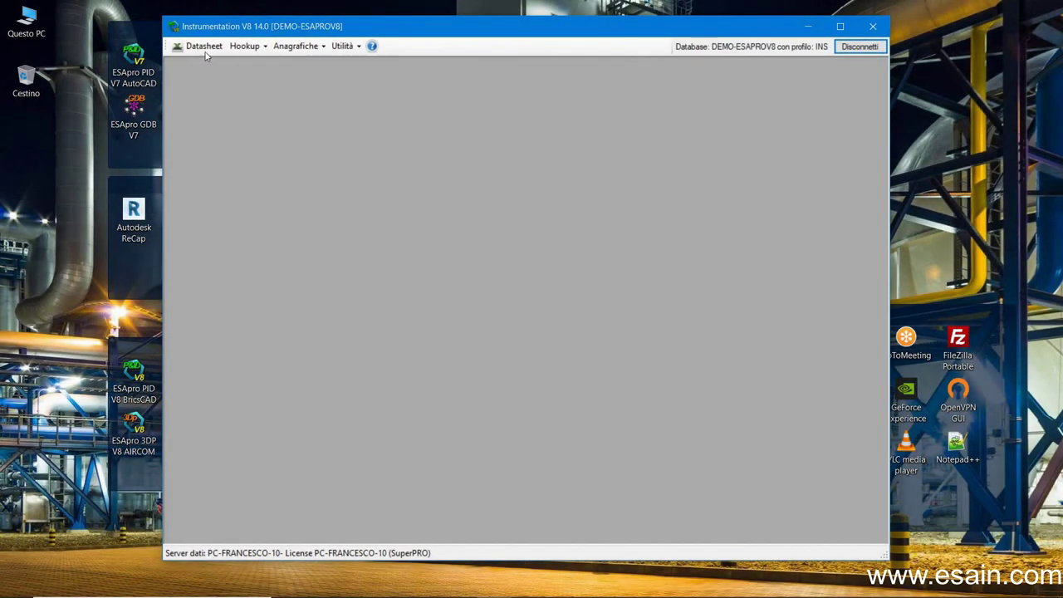
Step: In dataset management, expand the dataset tree and select Default Pumps (PID Fields Only)
{"action": "left_click", "coordinate": [204, 48]}
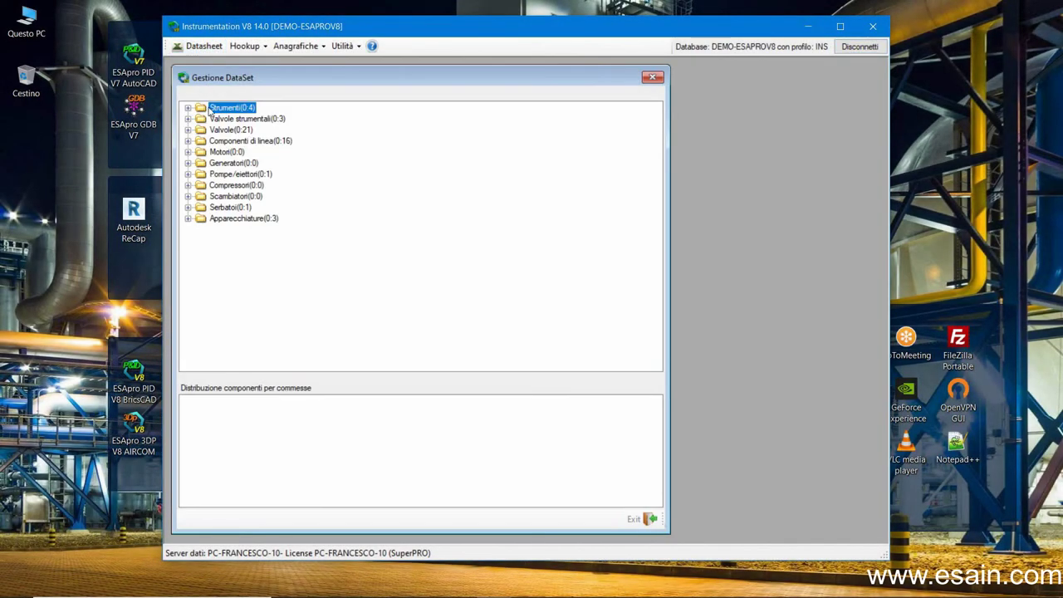
{"action": "left_click", "coordinate": [188, 108]}
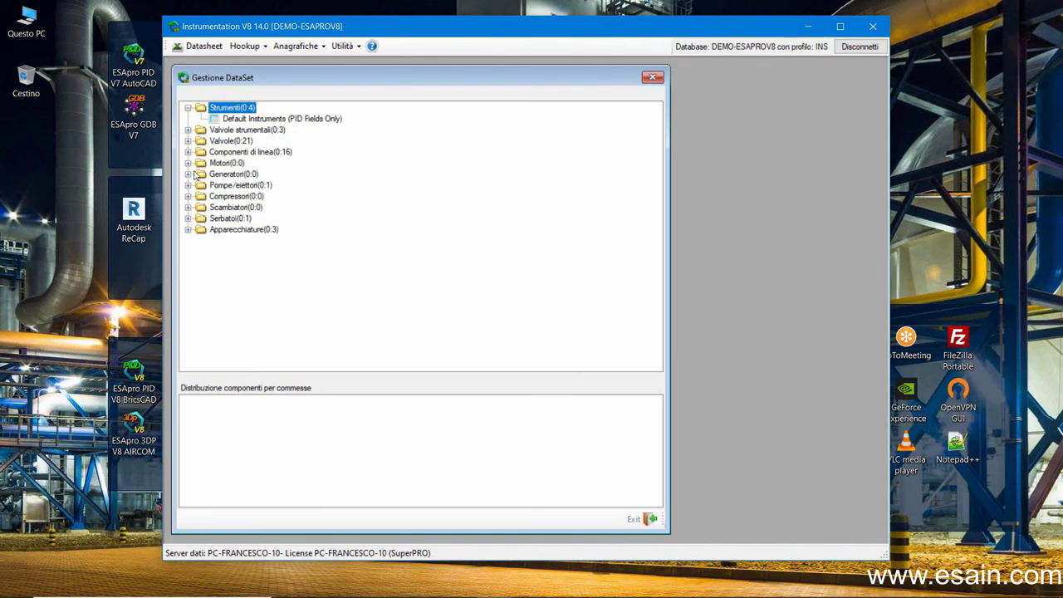
{"action": "left_click", "coordinate": [188, 174]}
{"action": "left_click", "coordinate": [188, 196]}
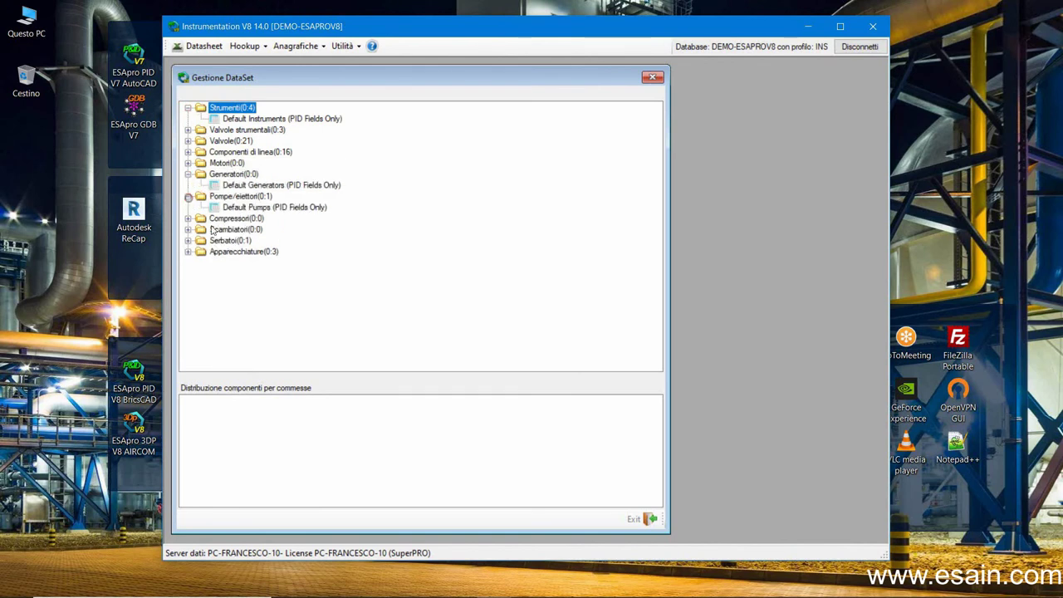
{"action": "left_click", "coordinate": [233, 207]}
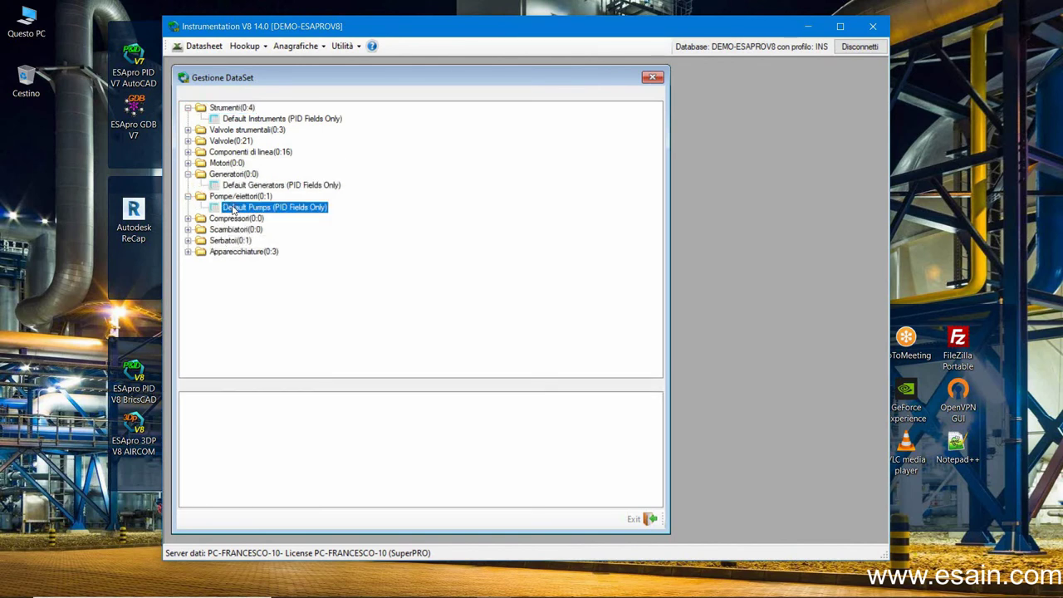
Step: Review the Default Pumps components, then open the dataset for value editing
{"action": "right_click", "coordinate": [233, 207]}
{"action": "left_click", "coordinate": [264, 287]}
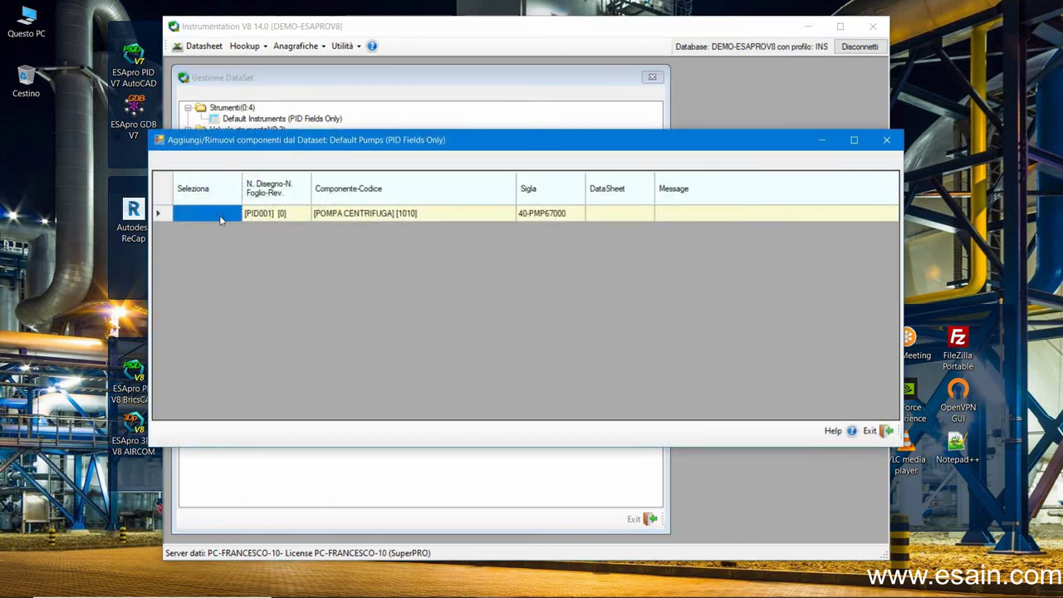
{"action": "left_click", "coordinate": [882, 430]}
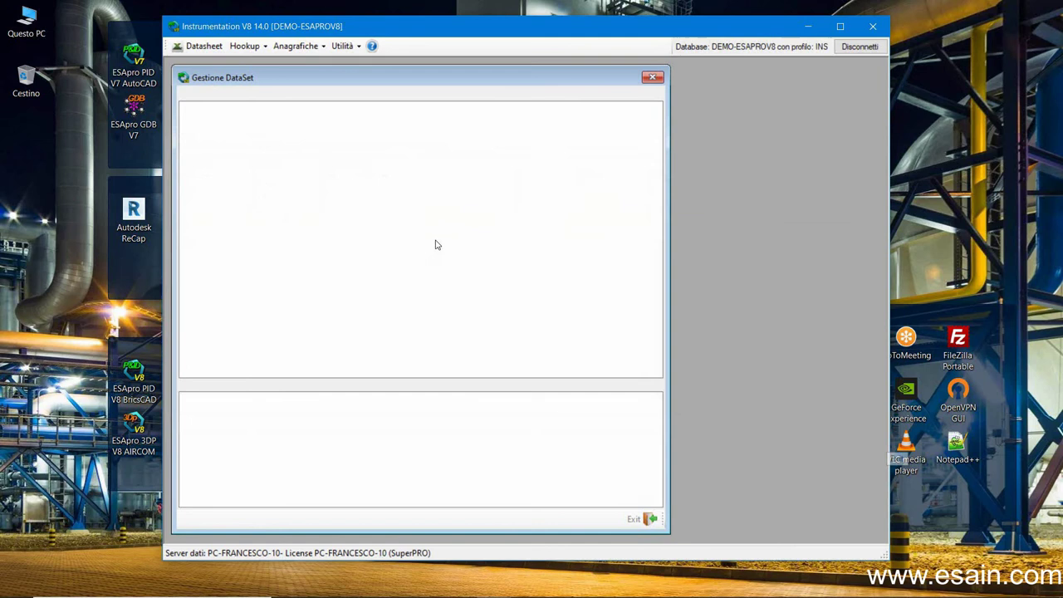
{"action": "right_click", "coordinate": [251, 207]}
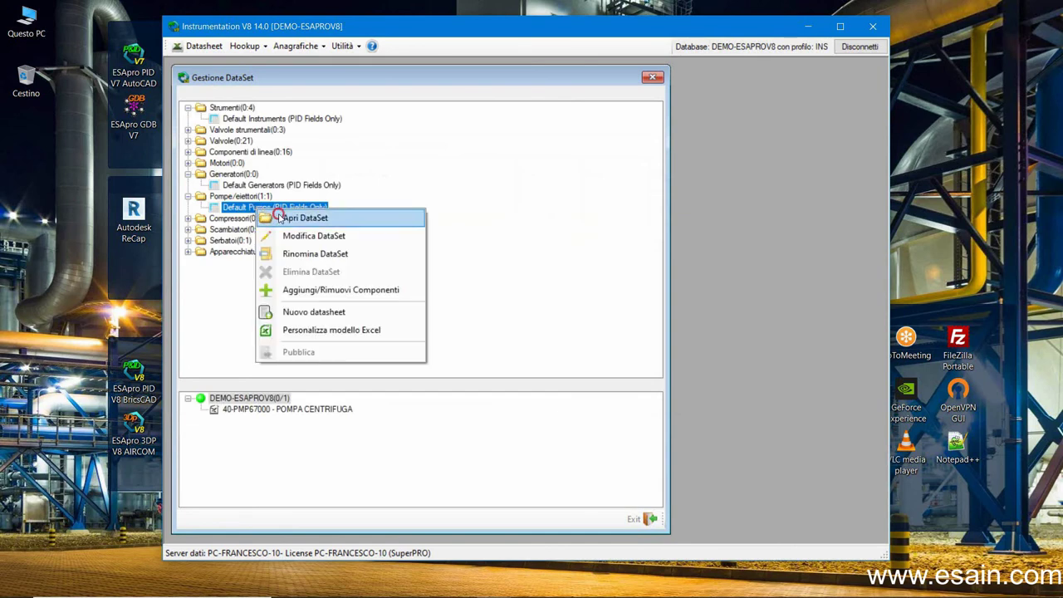
{"action": "left_click", "coordinate": [279, 216]}
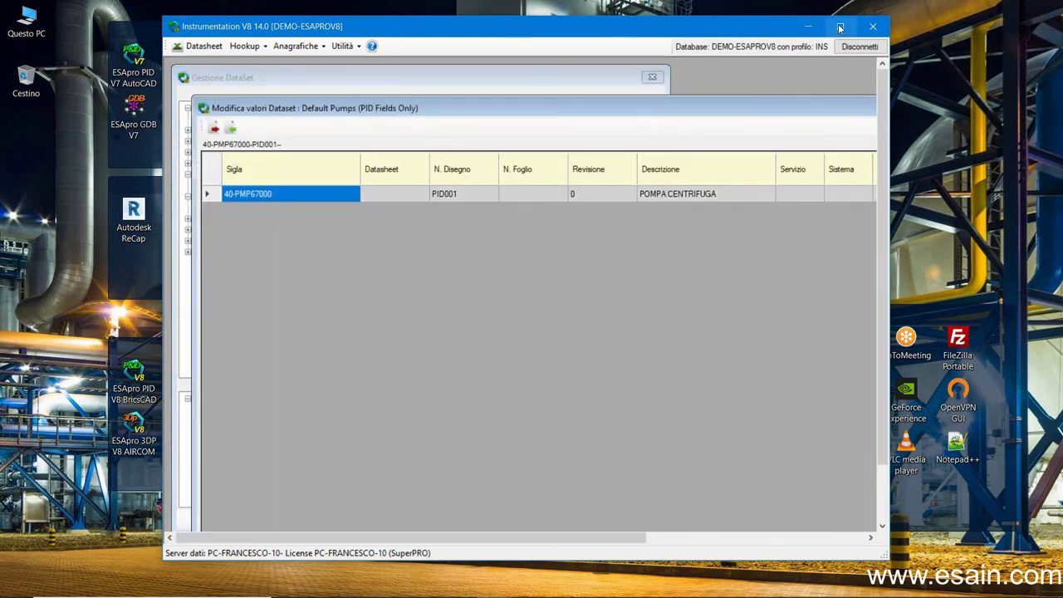
Step: Maximize the dataset editor and review pump fields PID001 and POMPA CENTRIFUGA
{"action": "left_click", "coordinate": [840, 26]}
{"action": "left_click", "coordinate": [995, 86]}
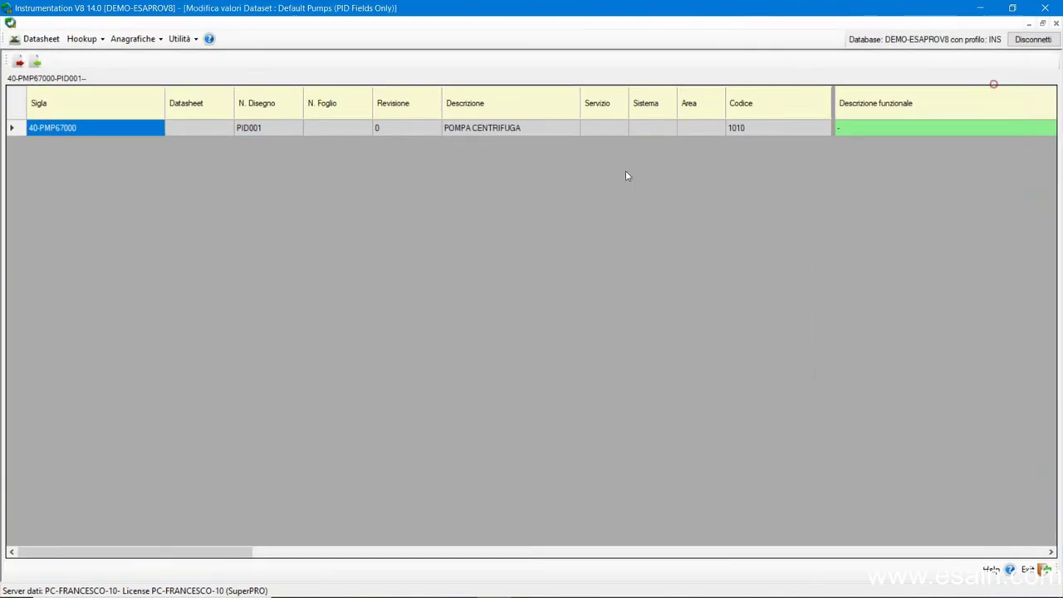
{"action": "left_click", "coordinate": [207, 130]}
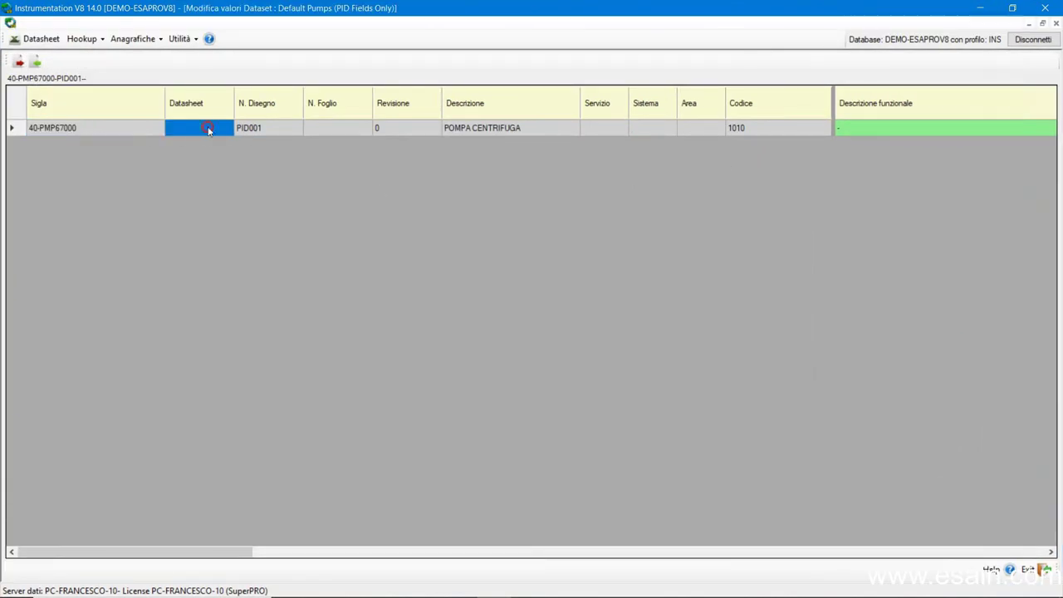
{"action": "left_click", "coordinate": [261, 130]}
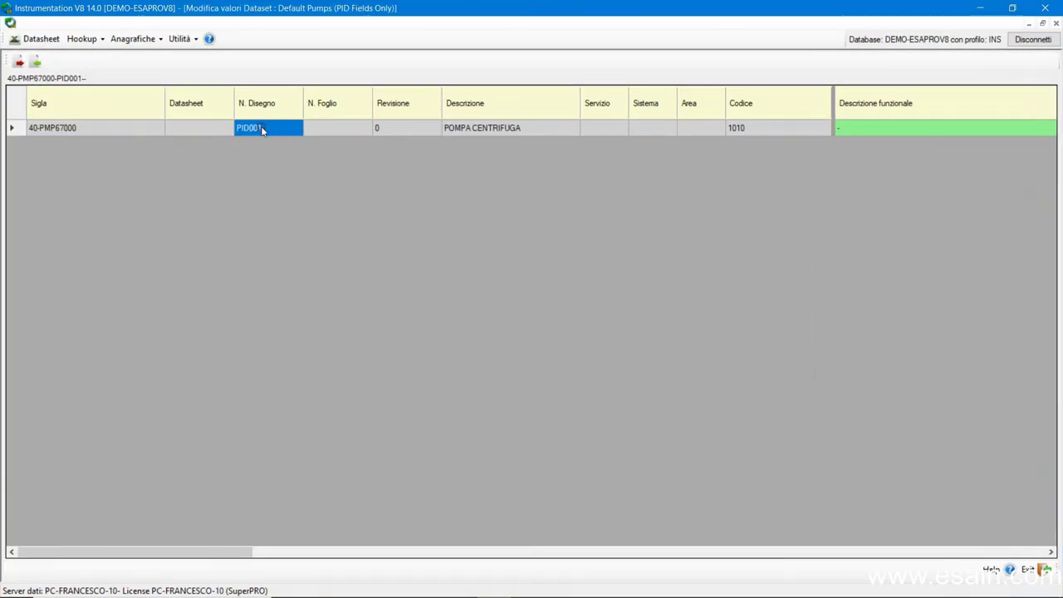
{"action": "left_click", "coordinate": [322, 128]}
{"action": "left_click", "coordinate": [465, 131]}
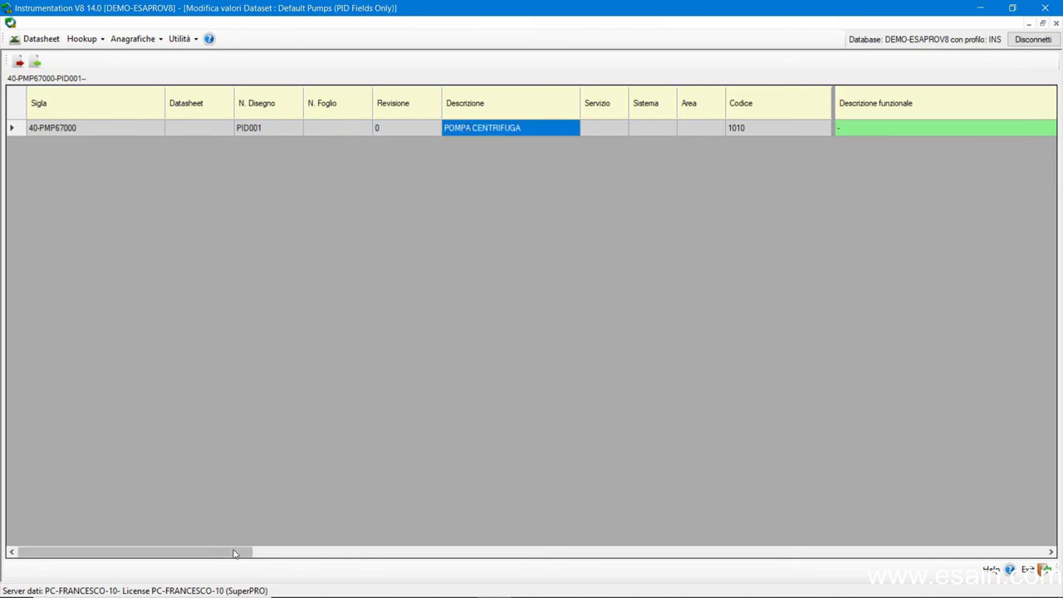
{"action": "left_click_drag", "start_coordinate": [225, 552], "coordinate": [508, 565]}
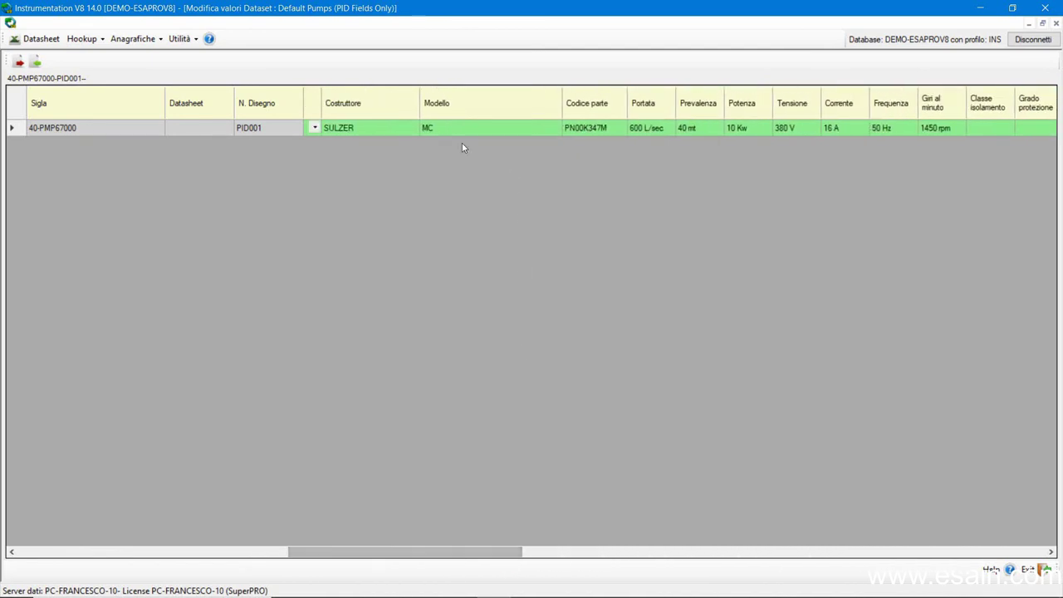
Step: Change the pump's model to MCX and its power from 10 to 15 Kw
{"action": "left_click", "coordinate": [434, 127]}
{"action": "type", "text": "MC"}
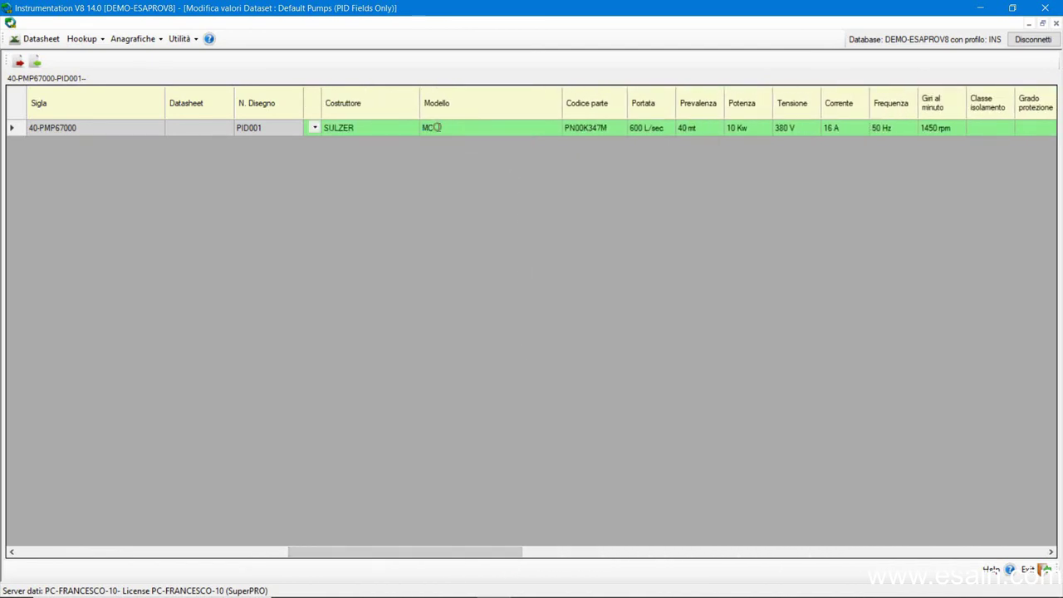
{"action": "type", "text": "X"}
{"action": "left_click", "coordinate": [592, 131]}
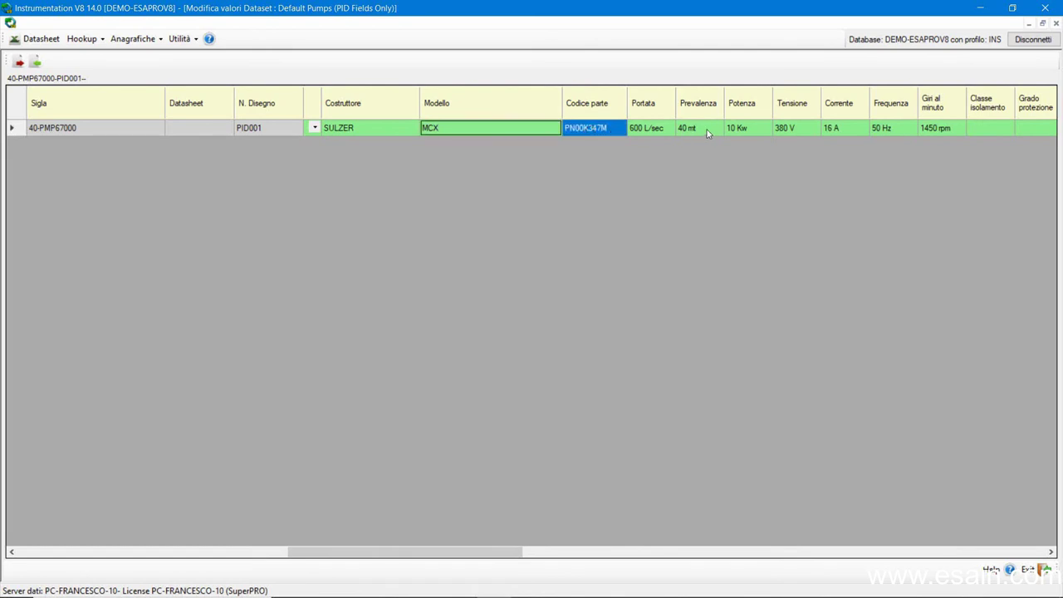
{"action": "left_click", "coordinate": [706, 130]}
{"action": "left_click", "coordinate": [736, 130]}
{"action": "left_click", "coordinate": [733, 129]}
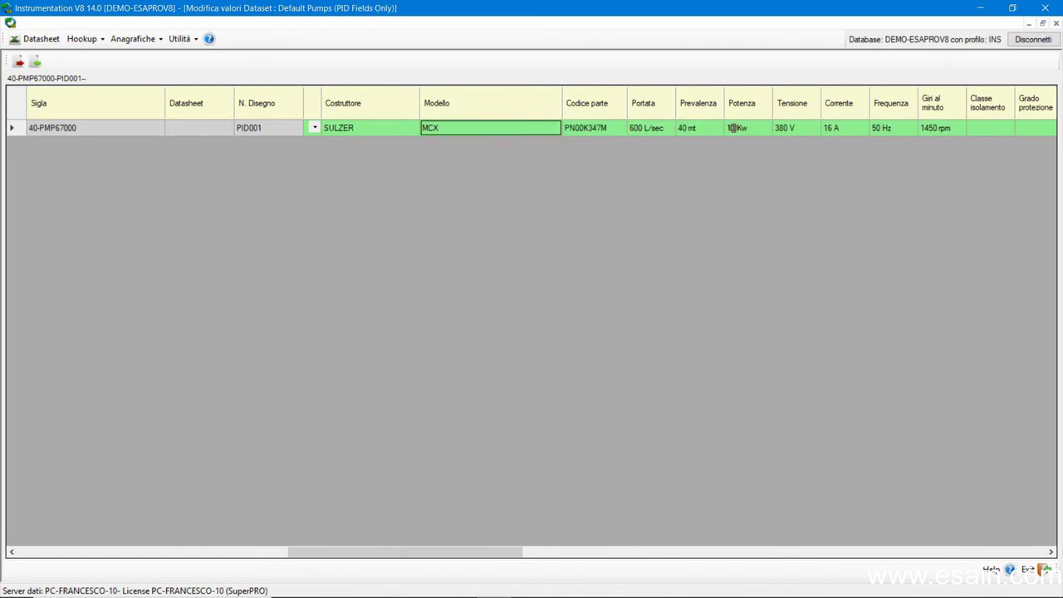
{"action": "left_click", "coordinate": [808, 133]}
Step: Set the pump speed to 1650 rpm and the insulation class to IP5
{"action": "left_click", "coordinate": [926, 129]}
{"action": "left_click", "coordinate": [928, 131]}
{"action": "left_click", "coordinate": [988, 128]}
{"action": "left_click", "coordinate": [986, 129]}
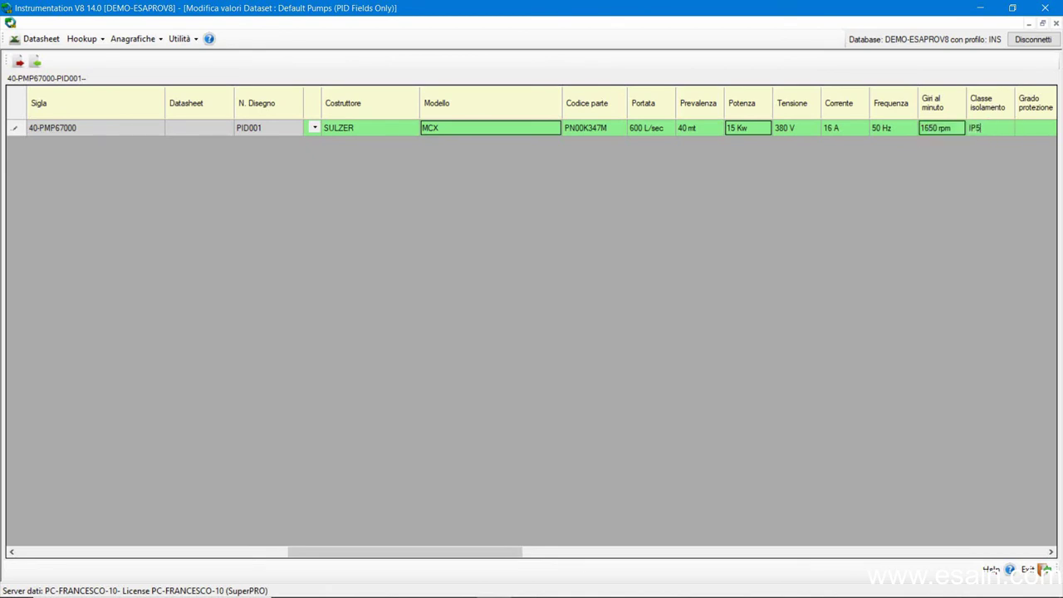
{"action": "left_click", "coordinate": [1024, 129]}
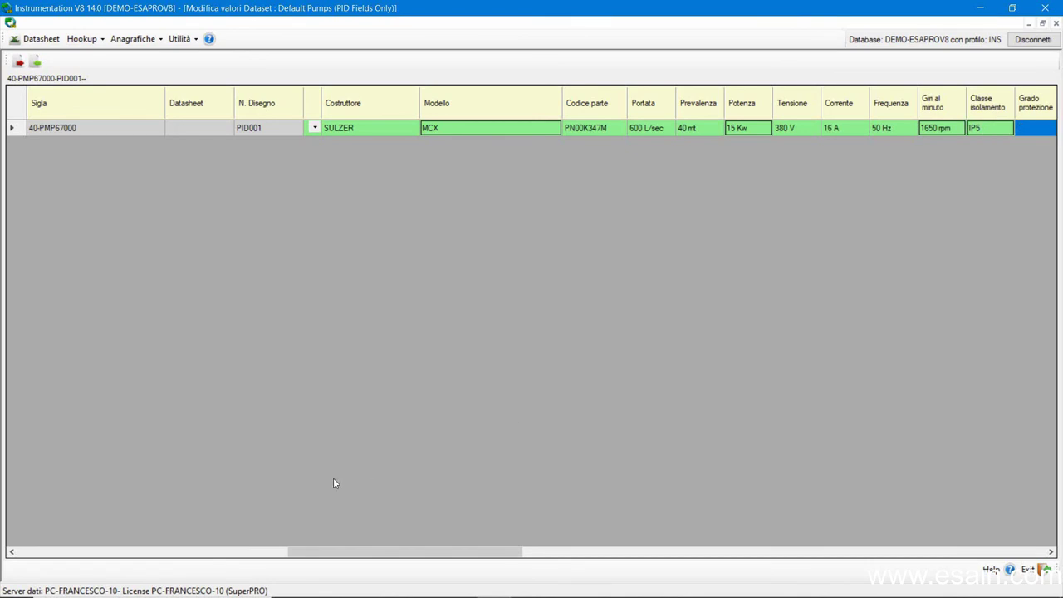
{"action": "left_click_drag", "start_coordinate": [347, 546], "coordinate": [607, 546]}
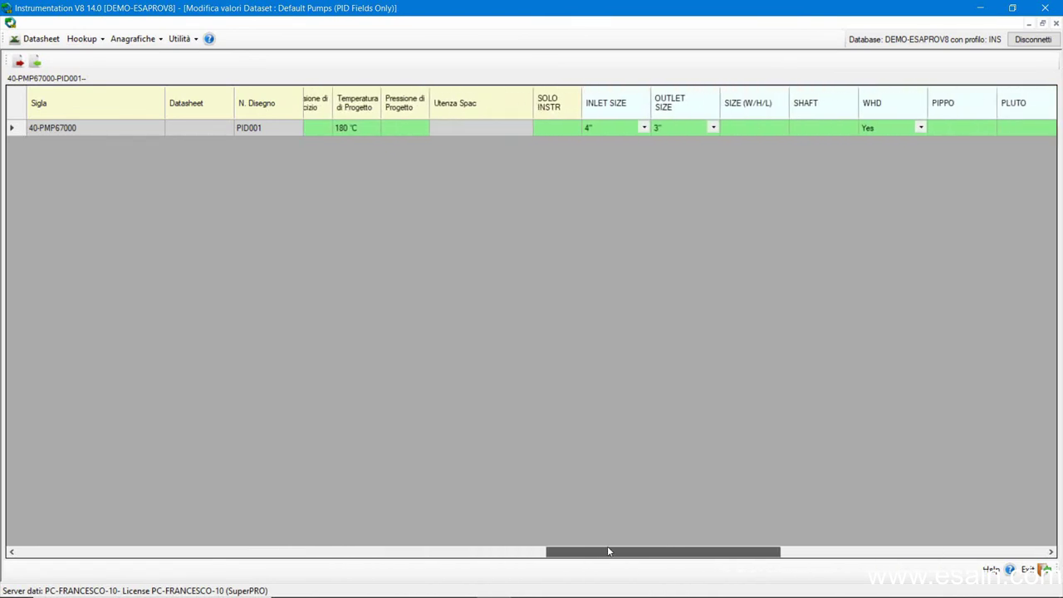
Step: Enter size 1600X450X450, change WHD from Yes to No, and exit the editor
{"action": "left_click", "coordinate": [737, 128]}
{"action": "left_click", "coordinate": [737, 128]}
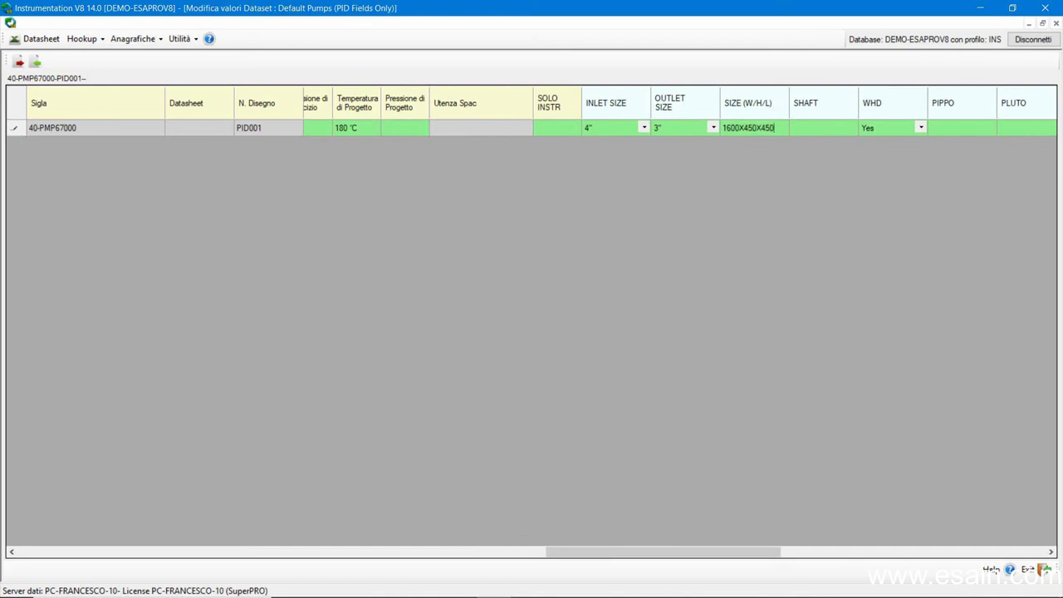
{"action": "left_click", "coordinate": [804, 131]}
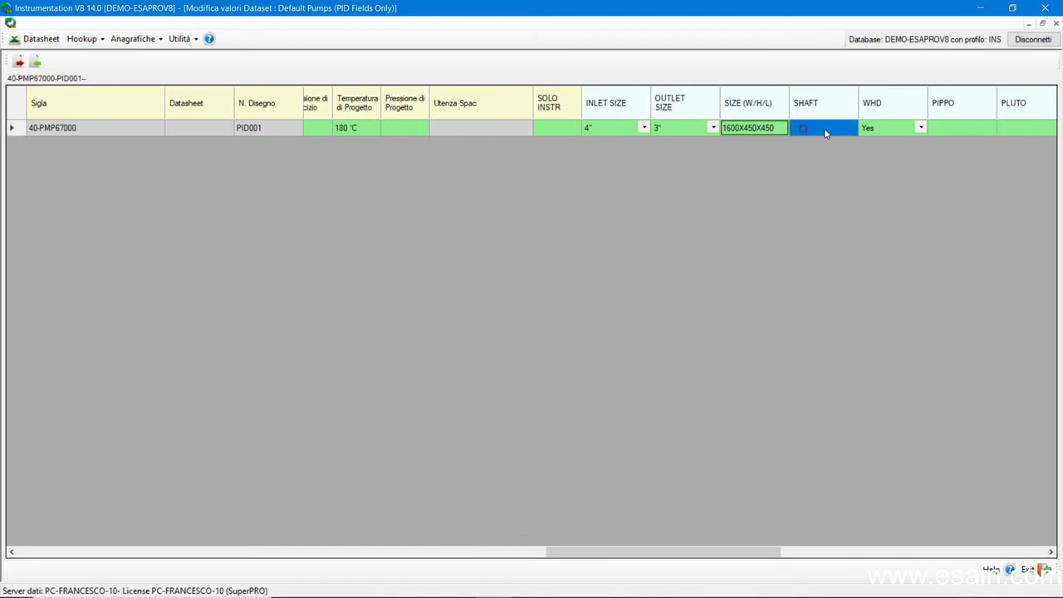
{"action": "left_click", "coordinate": [921, 129]}
{"action": "left_click", "coordinate": [921, 128]}
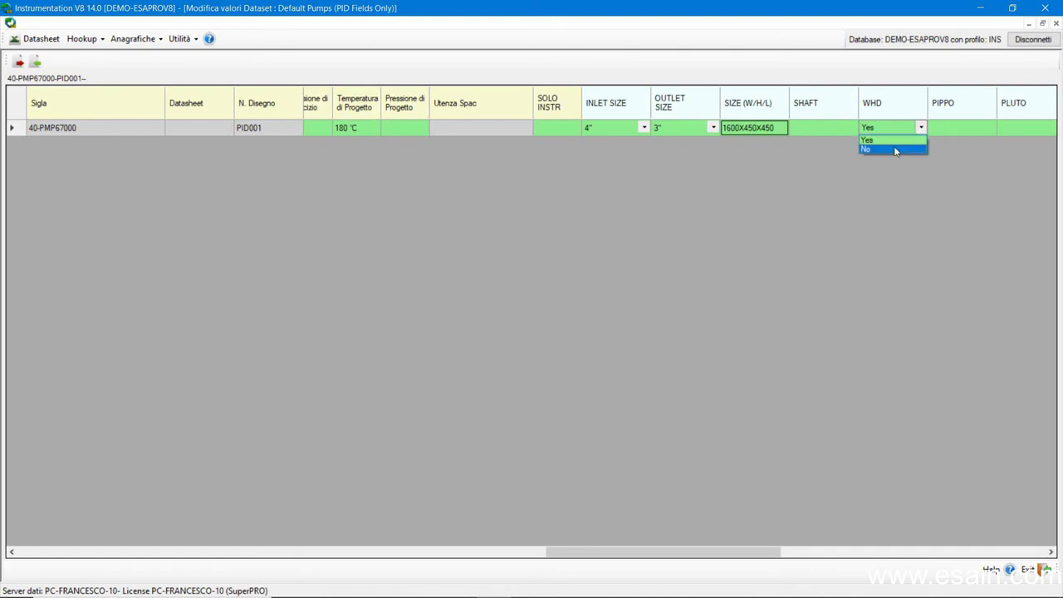
{"action": "left_click", "coordinate": [894, 147]}
{"action": "left_click", "coordinate": [1029, 570]}
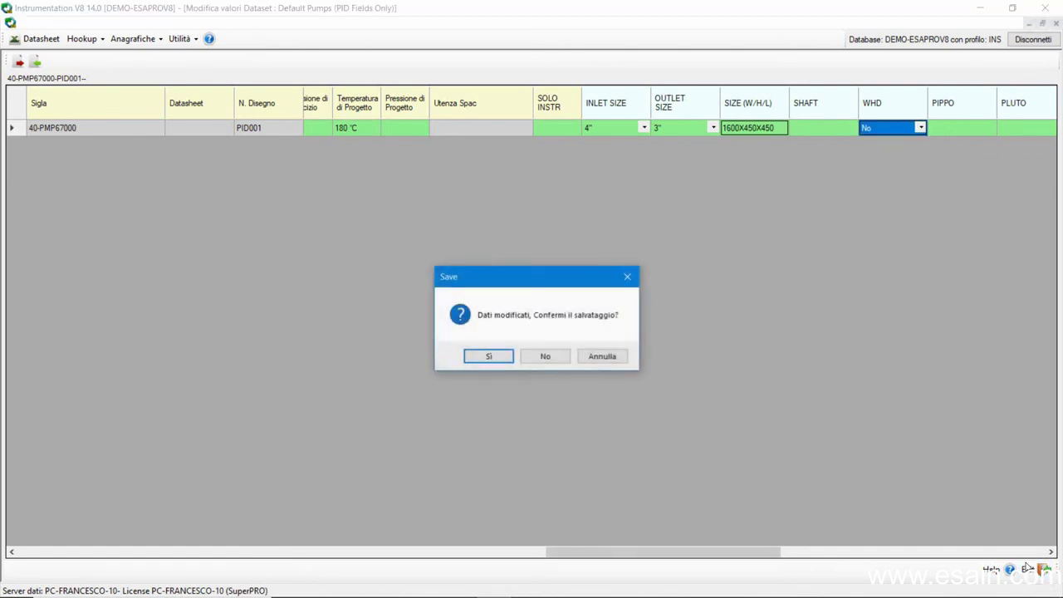
Step: Save the pump edits and create datasheet 40-PMP67000, revision 0, from template PUMP.xls
{"action": "left_click", "coordinate": [495, 358]}
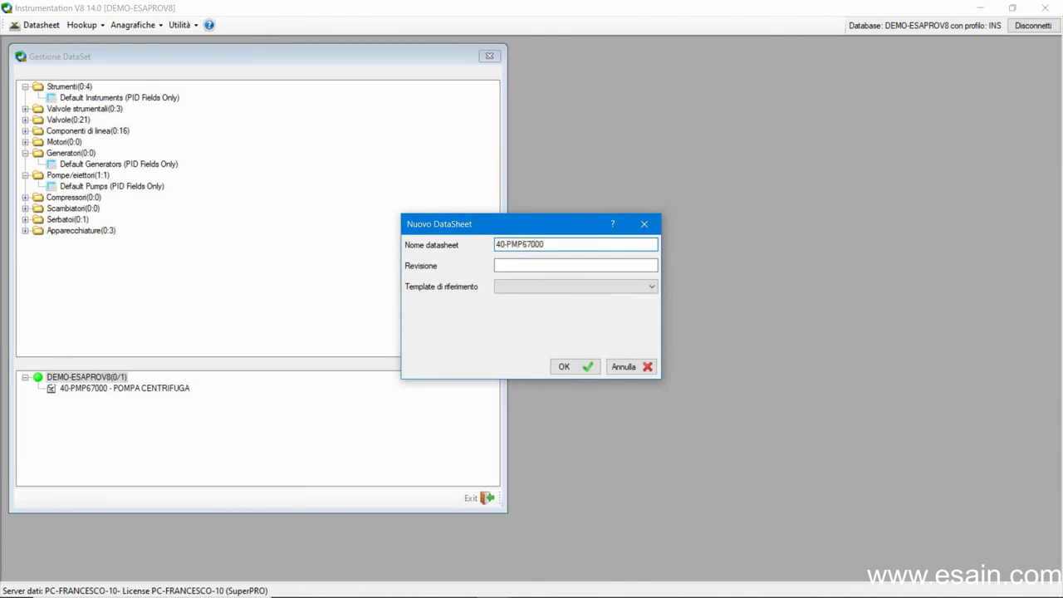
{"action": "left_click", "coordinate": [497, 266]}
{"action": "type", "text": "0"}
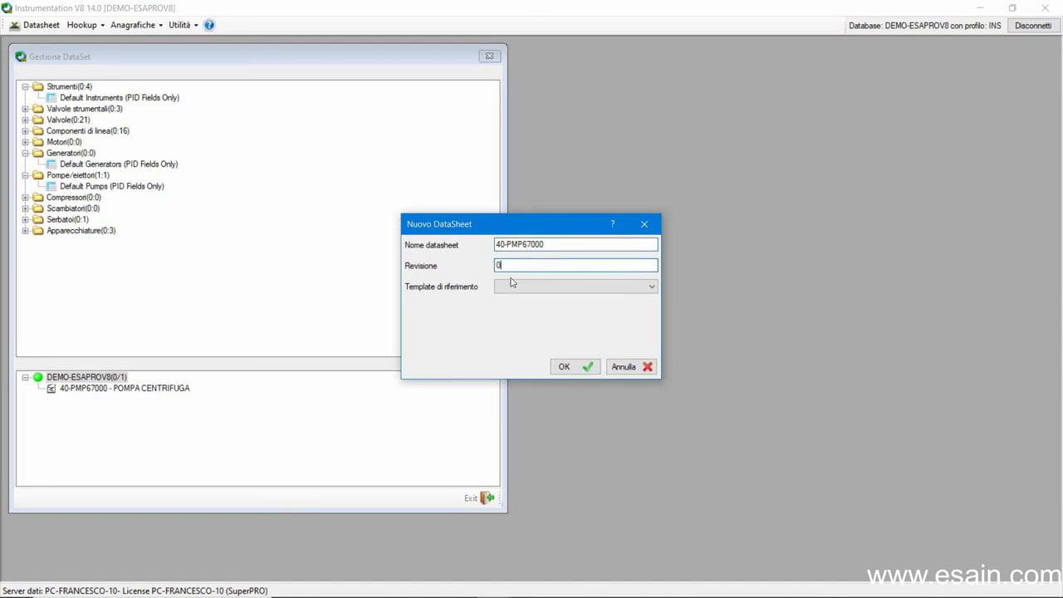
{"action": "left_click", "coordinate": [513, 286]}
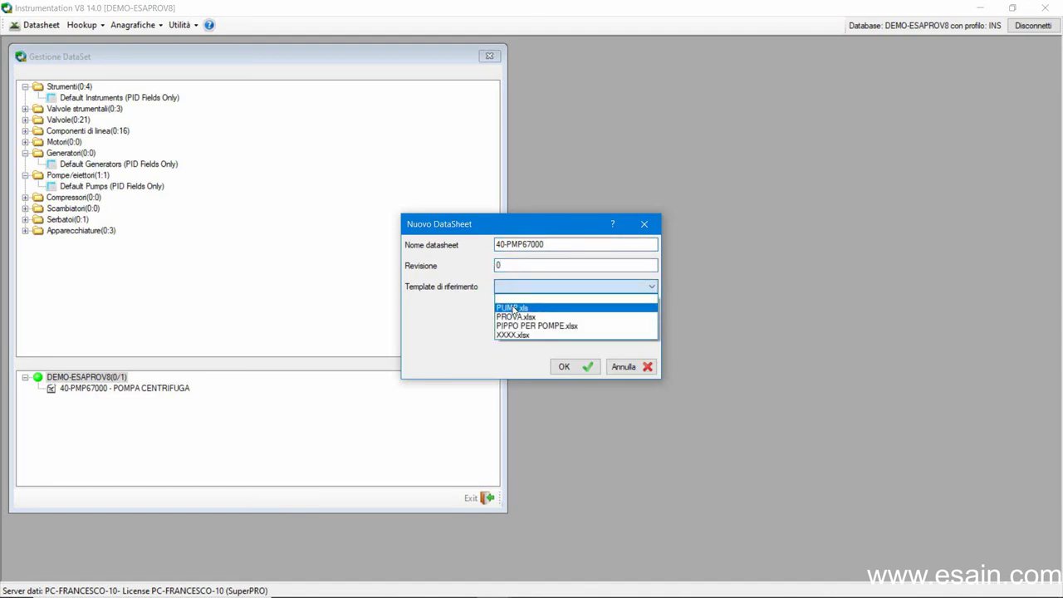
{"action": "left_click", "coordinate": [513, 308]}
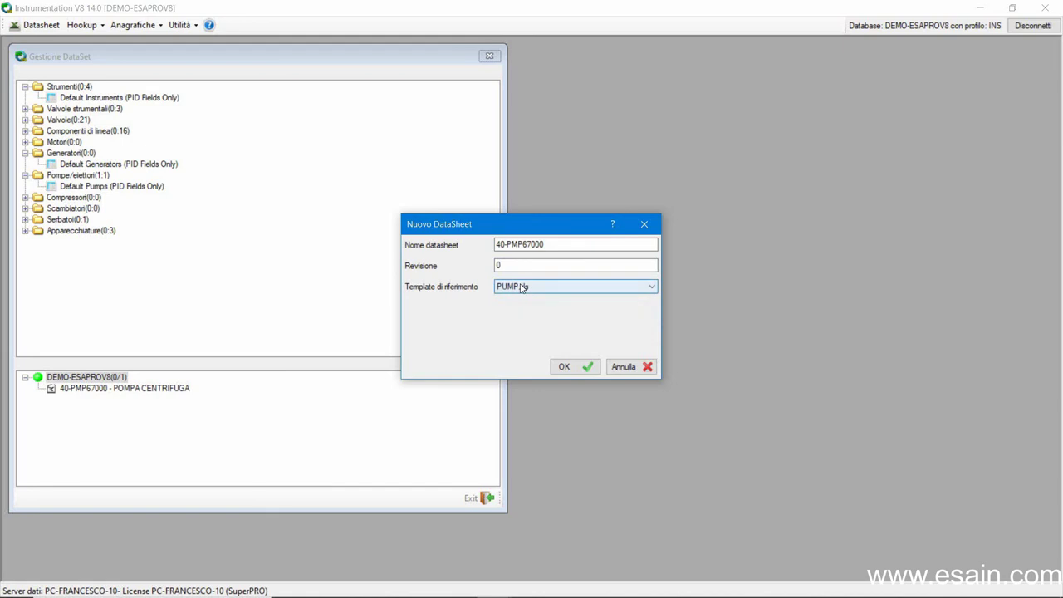
{"action": "left_click", "coordinate": [567, 367]}
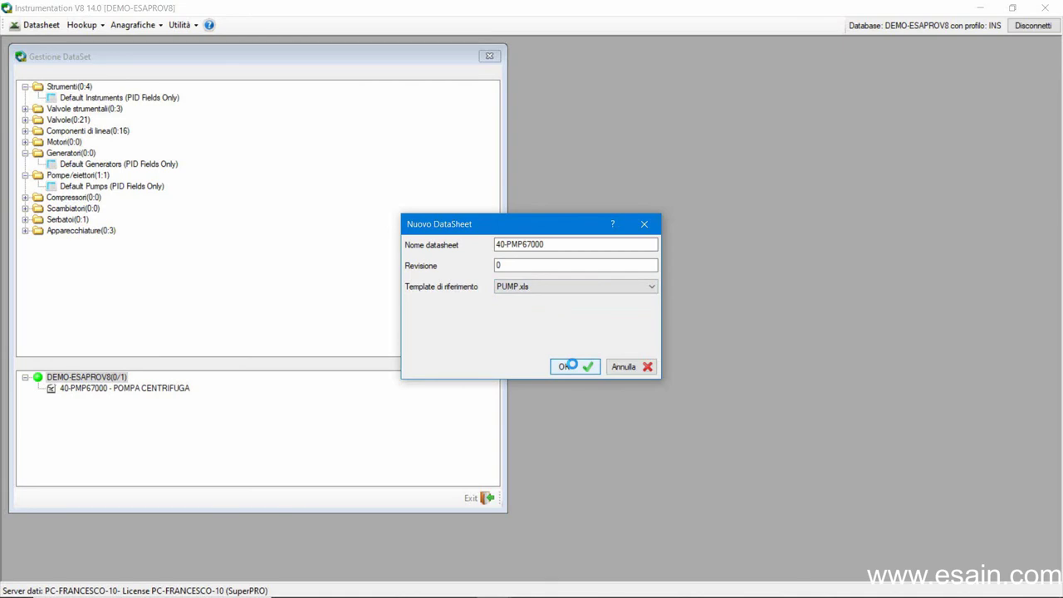
Step: Add pump 40-PMP67000 as a component of datasheet 40-PMP67000
{"action": "left_click", "coordinate": [39, 186]}
{"action": "left_click", "coordinate": [83, 198]}
{"action": "right_click", "coordinate": [83, 199]}
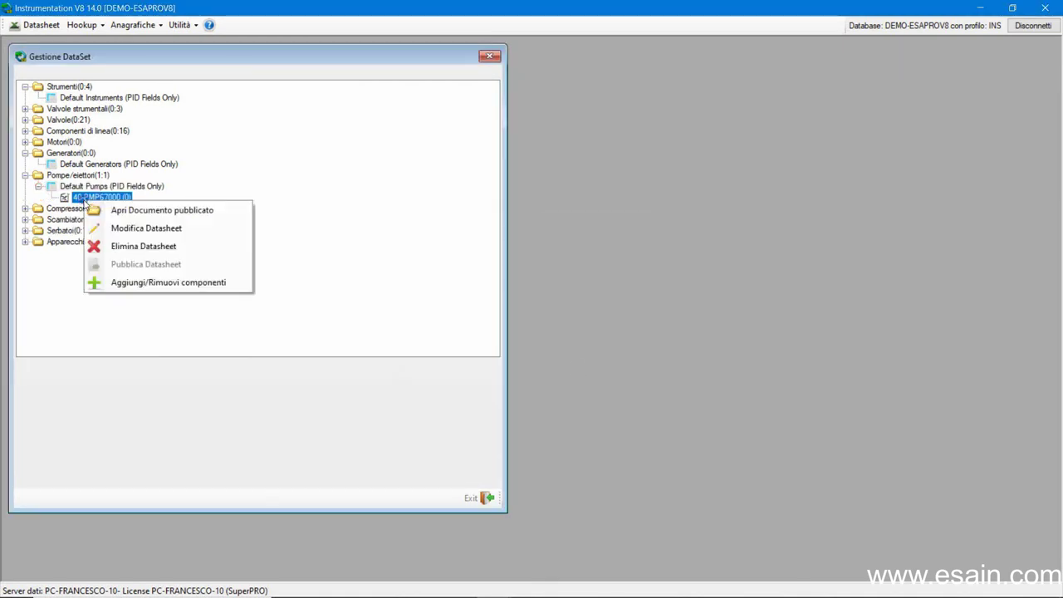
{"action": "left_click", "coordinate": [121, 282]}
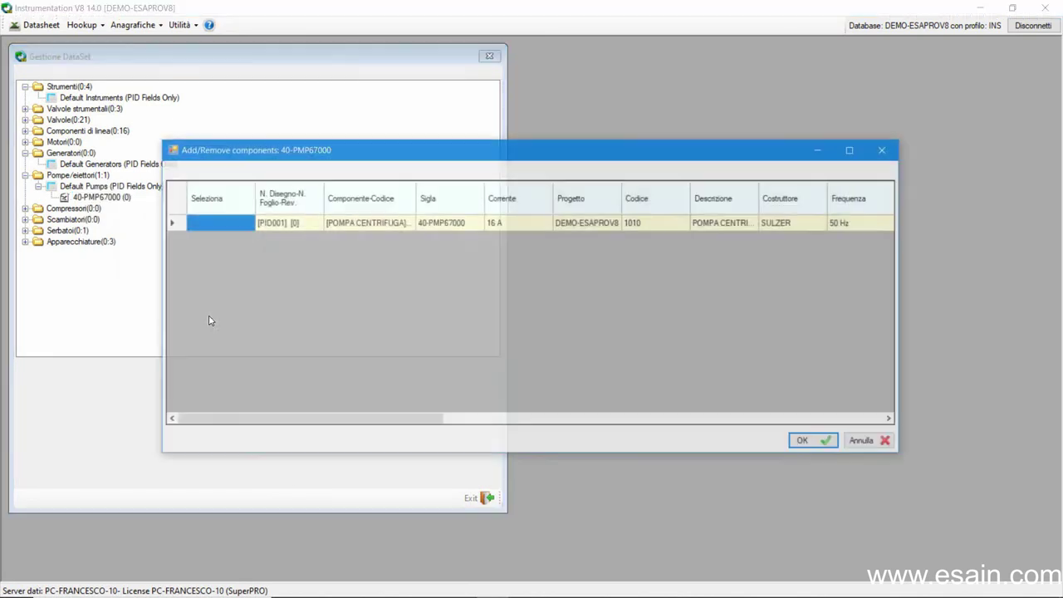
{"action": "left_click", "coordinate": [223, 221]}
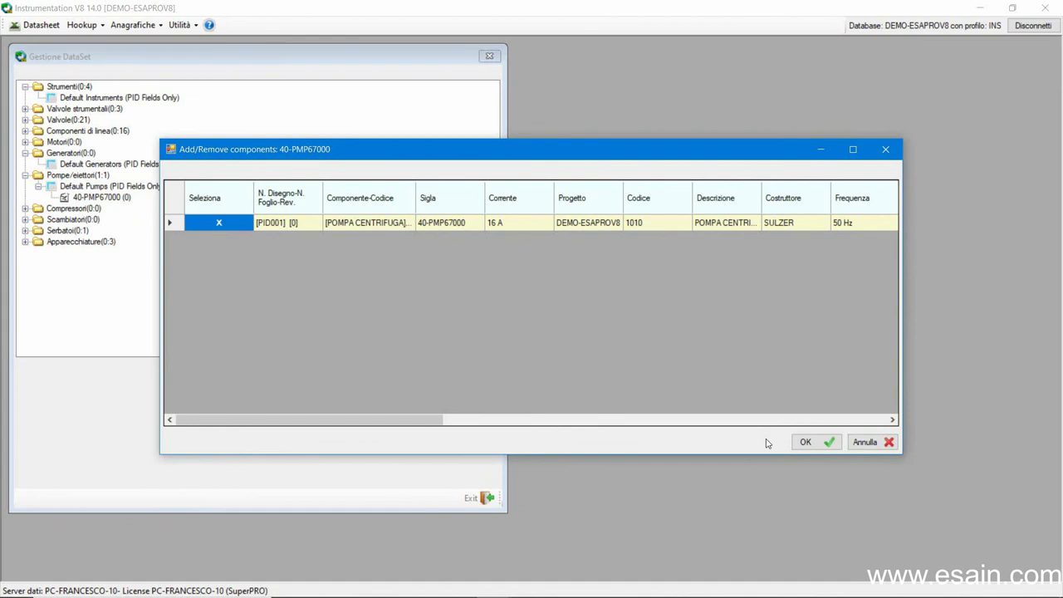
{"action": "left_click", "coordinate": [801, 441]}
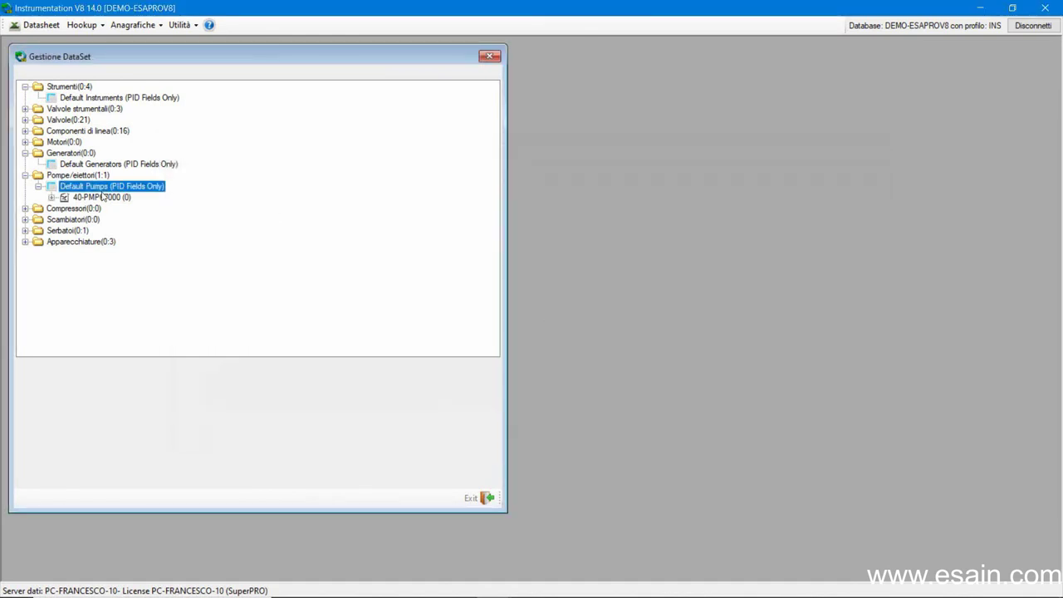
Step: Publish datasheet 40-PMP67000 to Excel from a new model
{"action": "left_click", "coordinate": [99, 198]}
{"action": "right_click", "coordinate": [98, 198]}
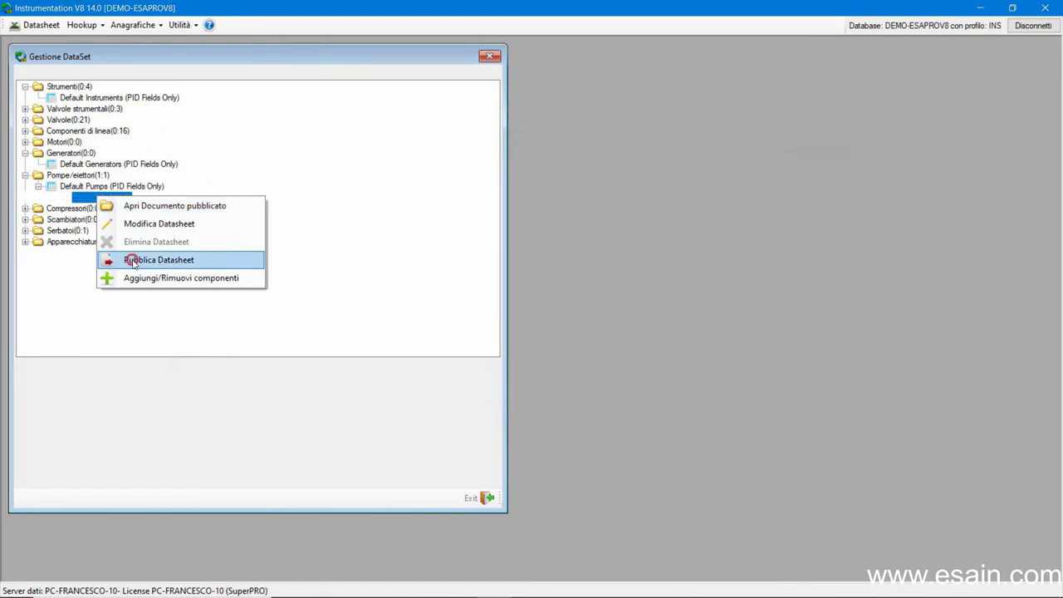
{"action": "left_click", "coordinate": [133, 259]}
{"action": "left_click", "coordinate": [394, 151]}
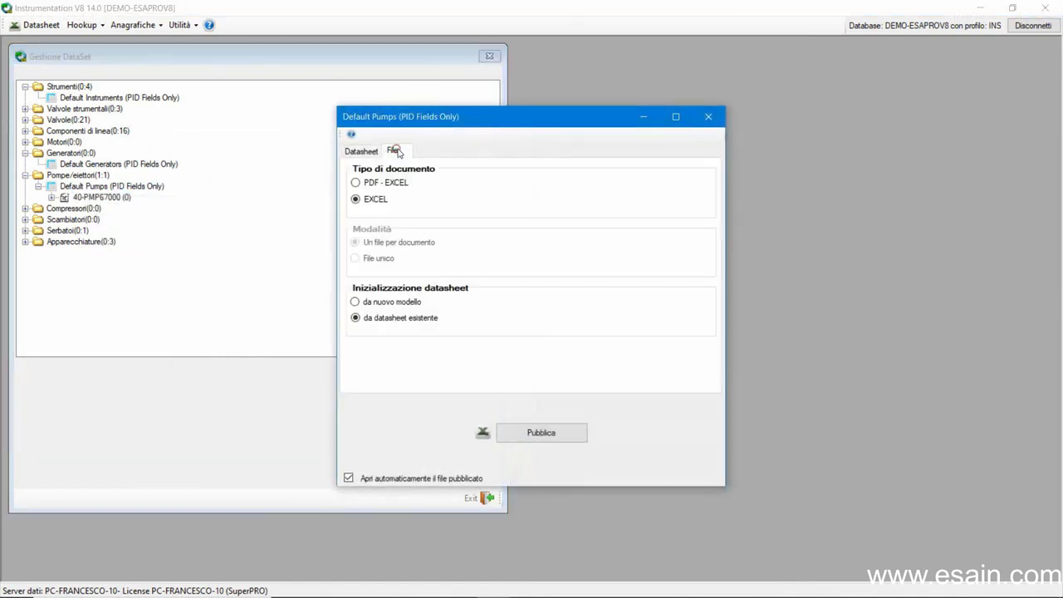
{"action": "left_click", "coordinate": [393, 302]}
{"action": "left_click", "coordinate": [528, 433]}
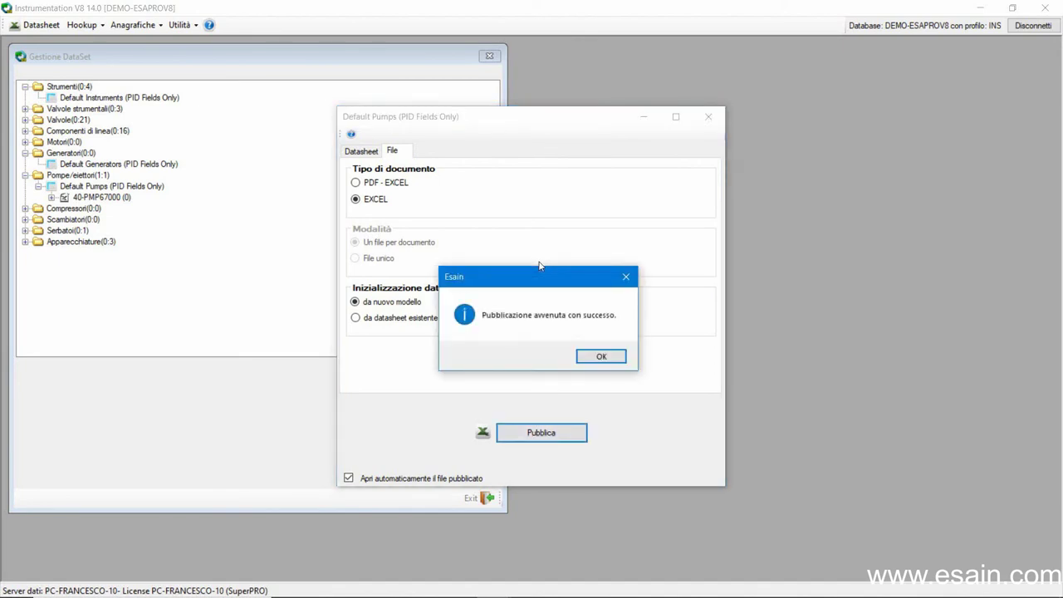
{"action": "left_click", "coordinate": [588, 357]}
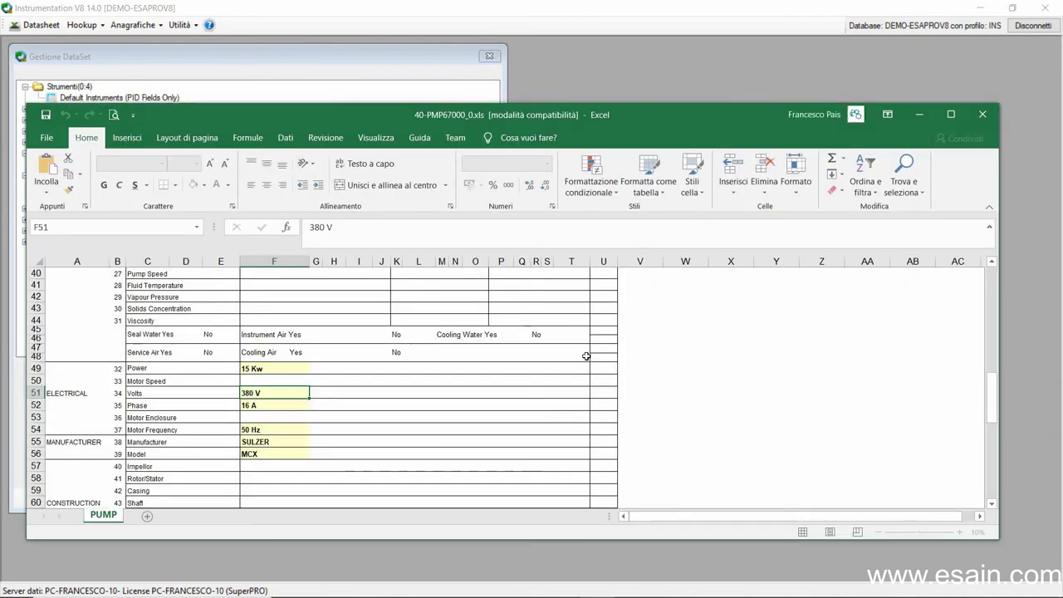
Step: Maximize the datasheet and enter AREA 1 in the Location cell F14
{"action": "left_click", "coordinate": [952, 114]}
{"action": "left_click", "coordinate": [237, 387]}
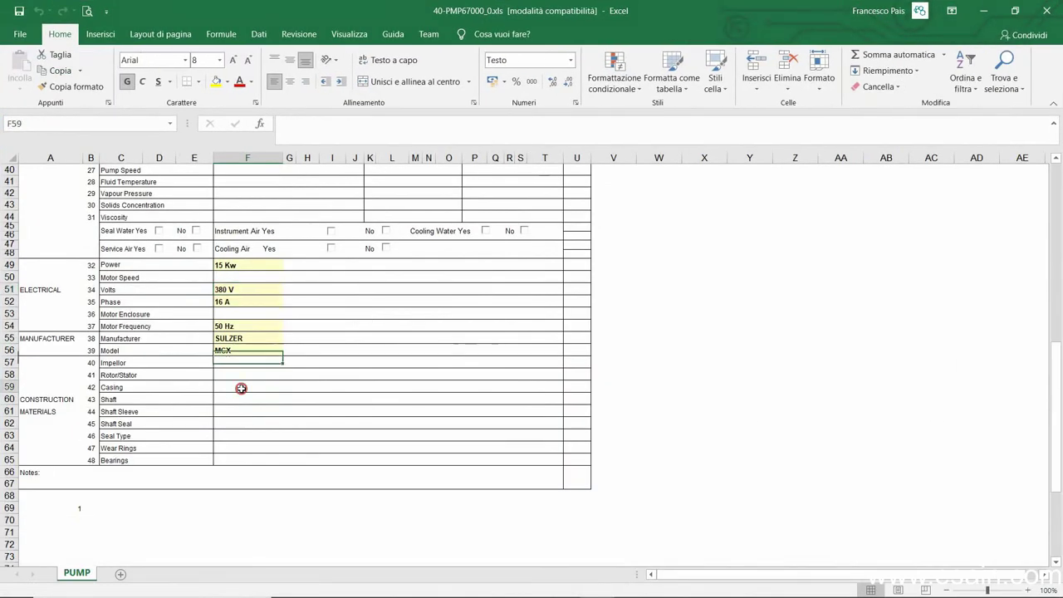
{"action": "left_click", "coordinate": [229, 336]}
{"action": "scroll", "coordinate": [241, 345], "scroll_direction": "up", "scroll_amount": 11}
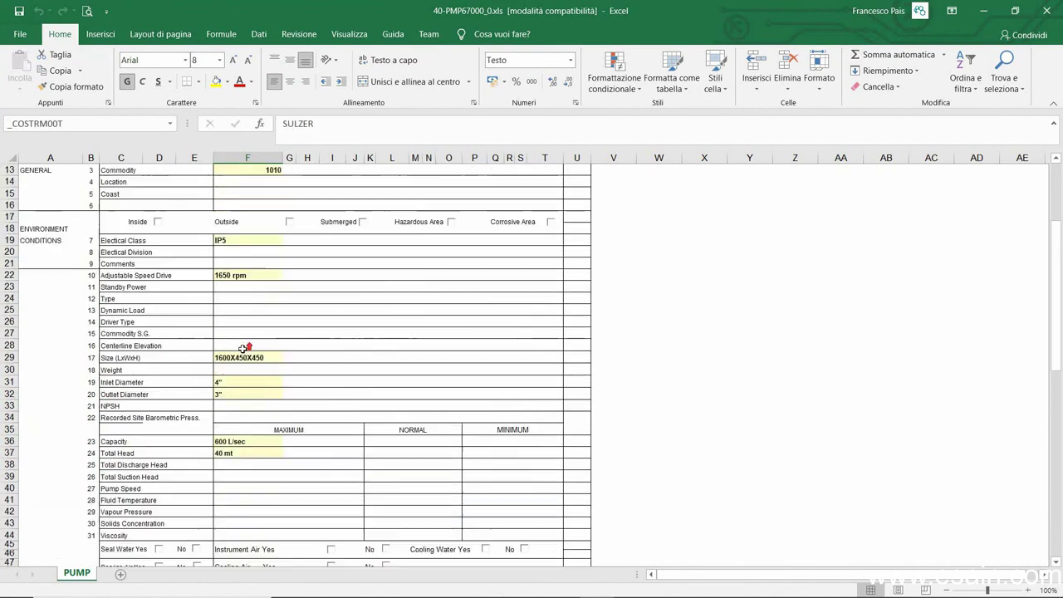
{"action": "scroll", "coordinate": [241, 349], "scroll_direction": "up", "scroll_amount": 2}
{"action": "left_click", "coordinate": [228, 329]}
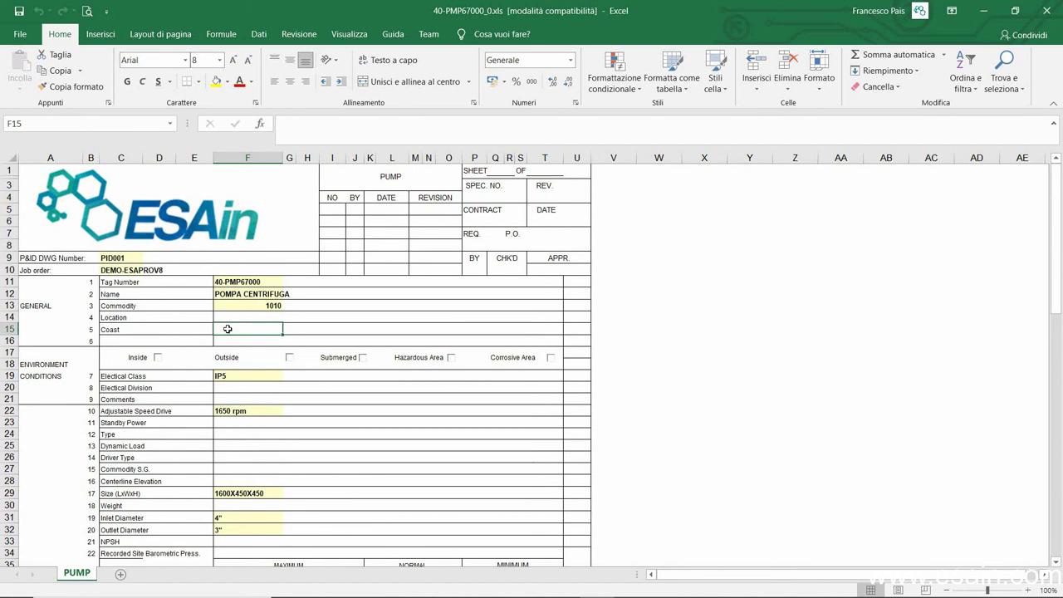
{"action": "left_click", "coordinate": [228, 318]}
{"action": "type", "text": "ARE"}
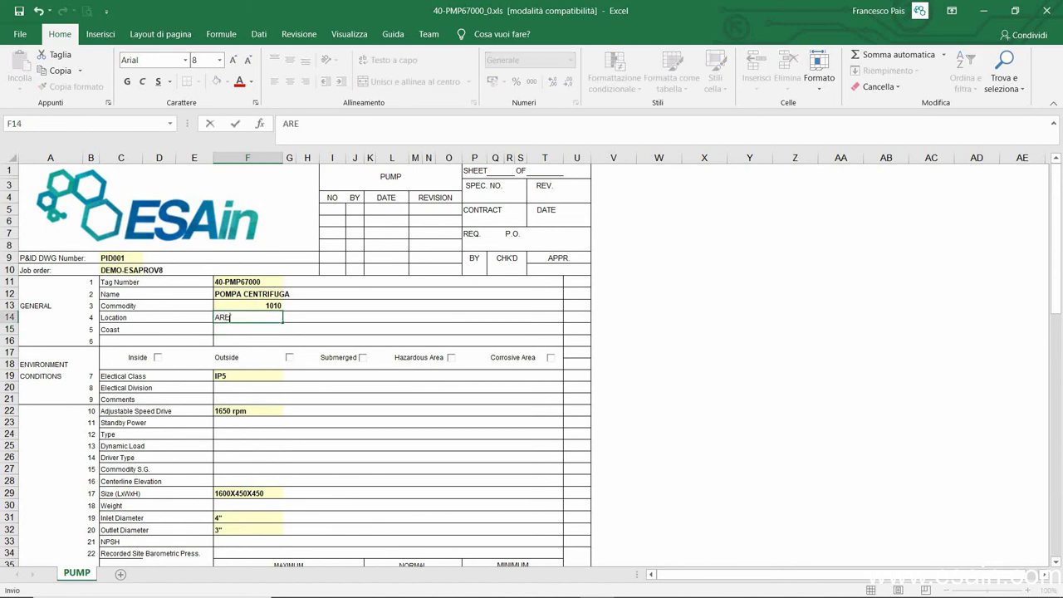
{"action": "type", "text": "A 1"}
{"action": "key", "text": "Return"}
Step: Check the IP5 insulation cell, then close the workbook, saving changes
{"action": "left_click", "coordinate": [228, 318]}
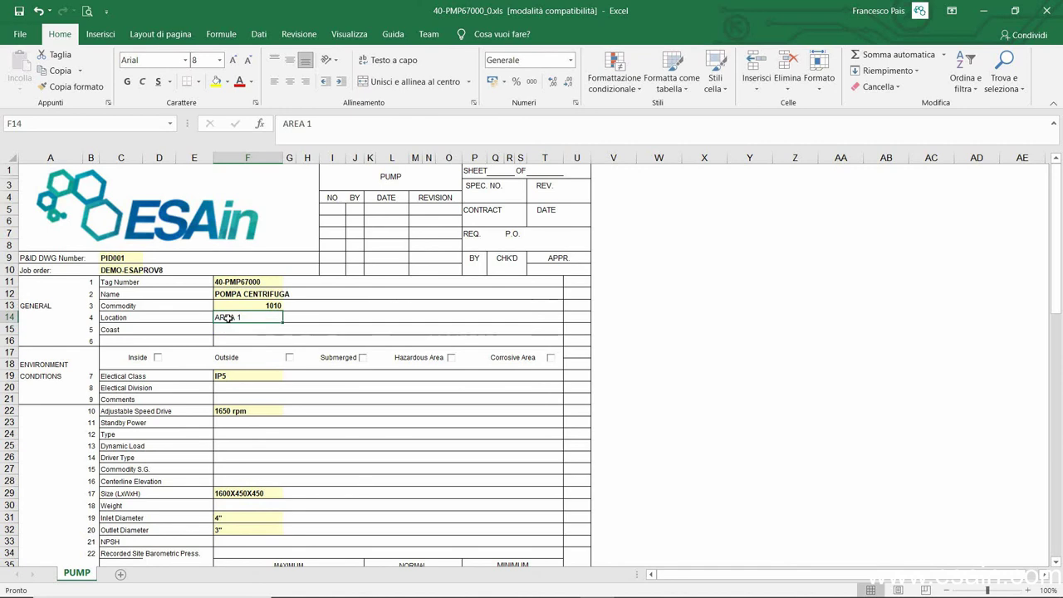
{"action": "left_click", "coordinate": [231, 375]}
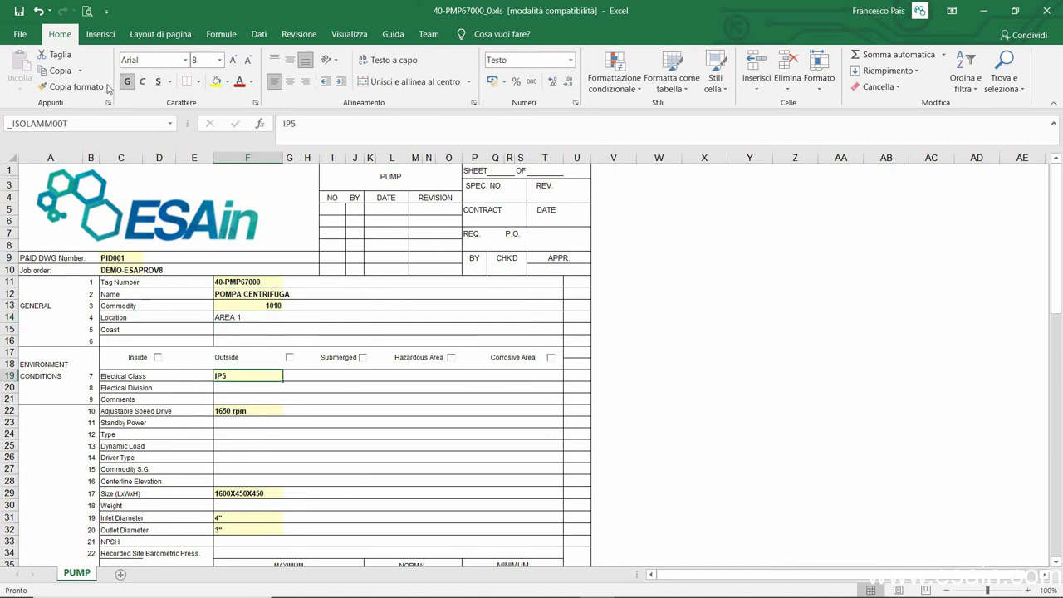
{"action": "left_click", "coordinate": [82, 124]}
{"action": "left_click", "coordinate": [241, 318]}
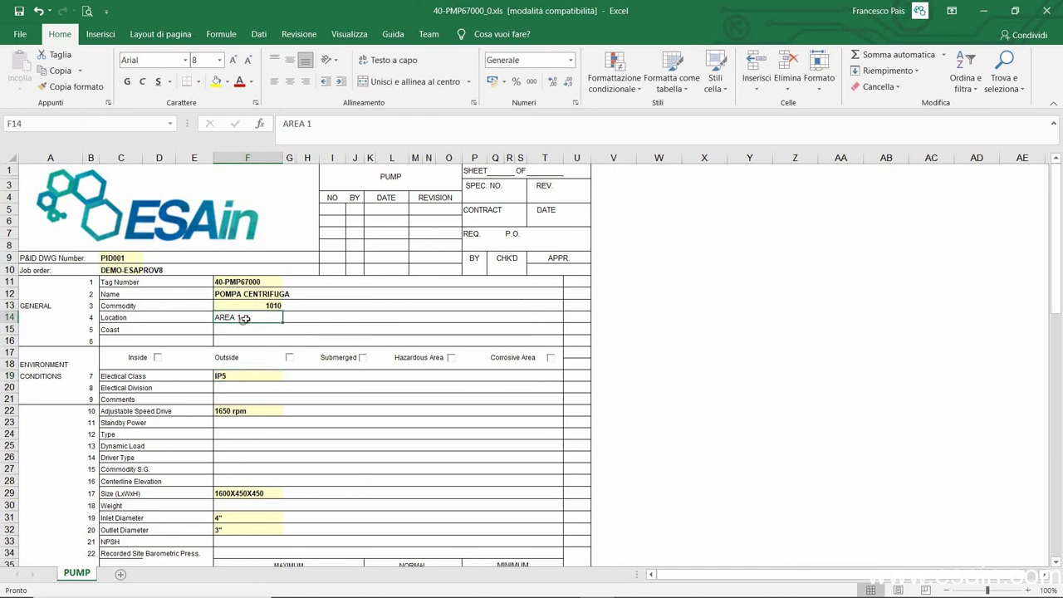
{"action": "left_click", "coordinate": [316, 468]}
{"action": "left_click", "coordinate": [1047, 11]}
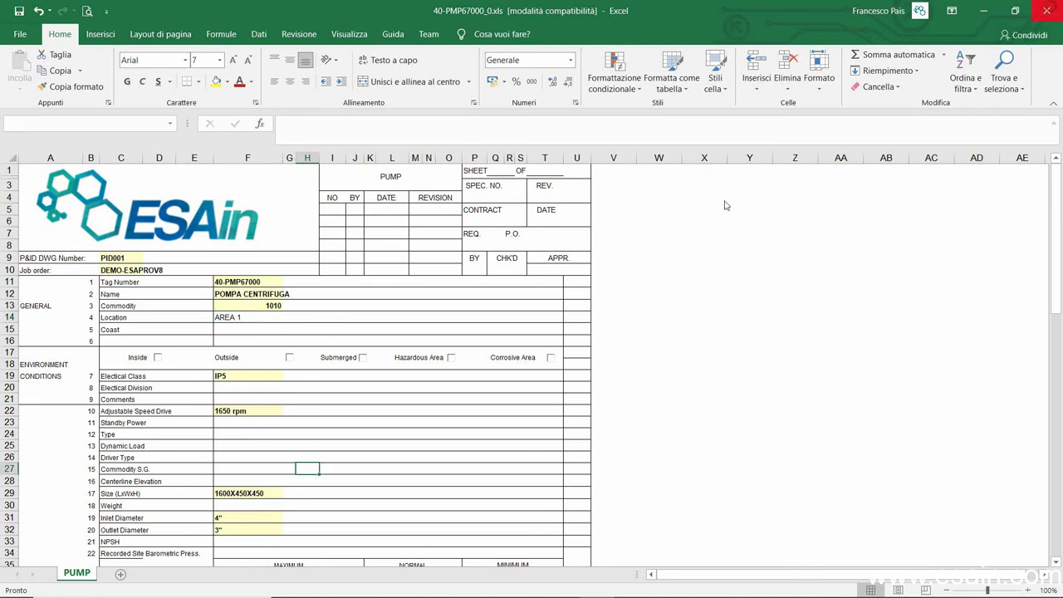
{"action": "left_click", "coordinate": [472, 322]}
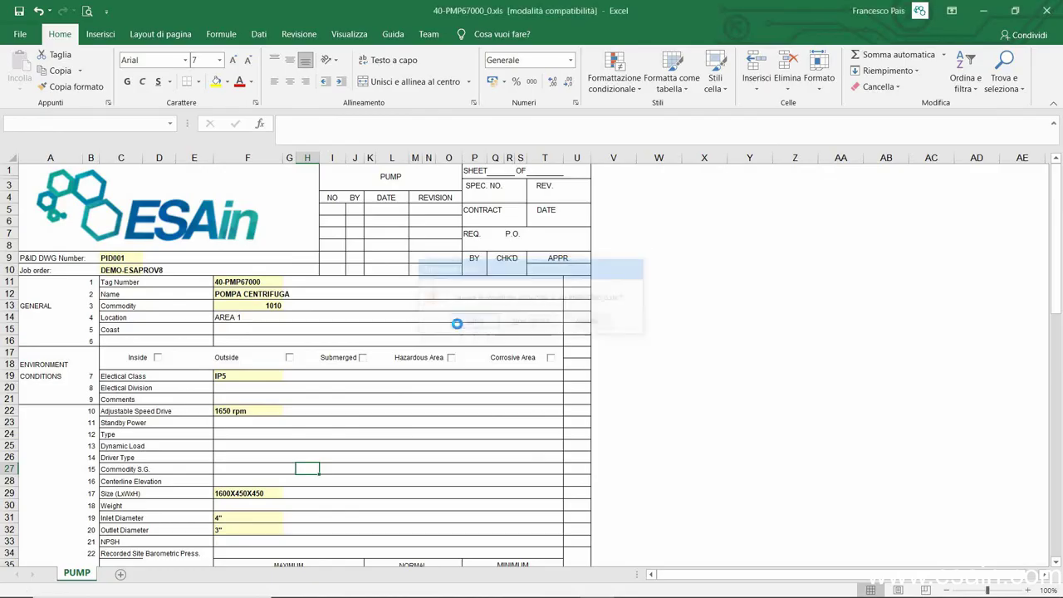
Step: Reopen the Default Pumps dataset values in a maximized editor
{"action": "left_click", "coordinate": [708, 117]}
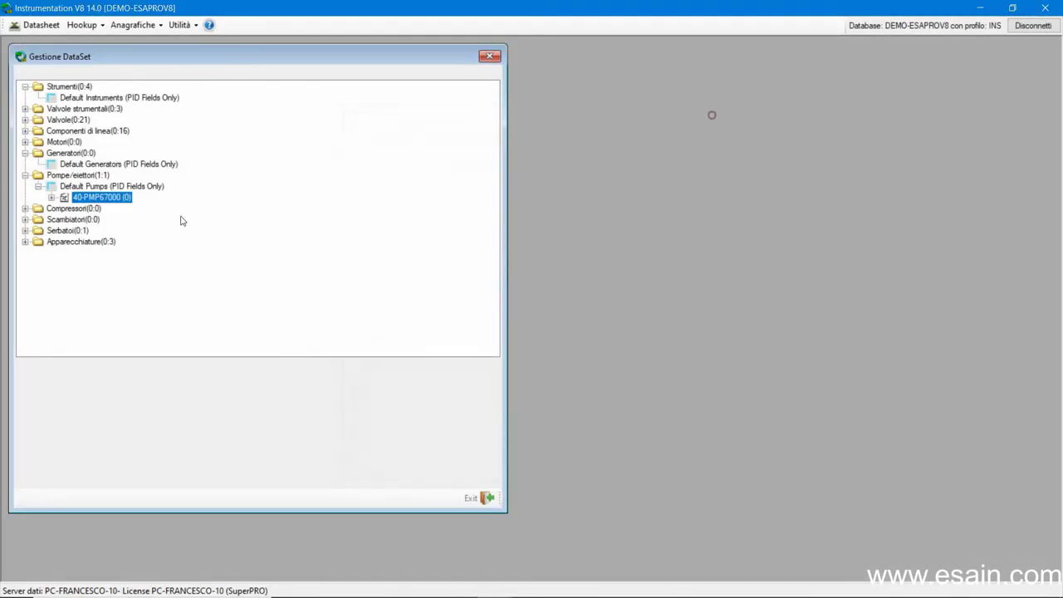
{"action": "left_click", "coordinate": [96, 188]}
{"action": "right_click", "coordinate": [96, 190]}
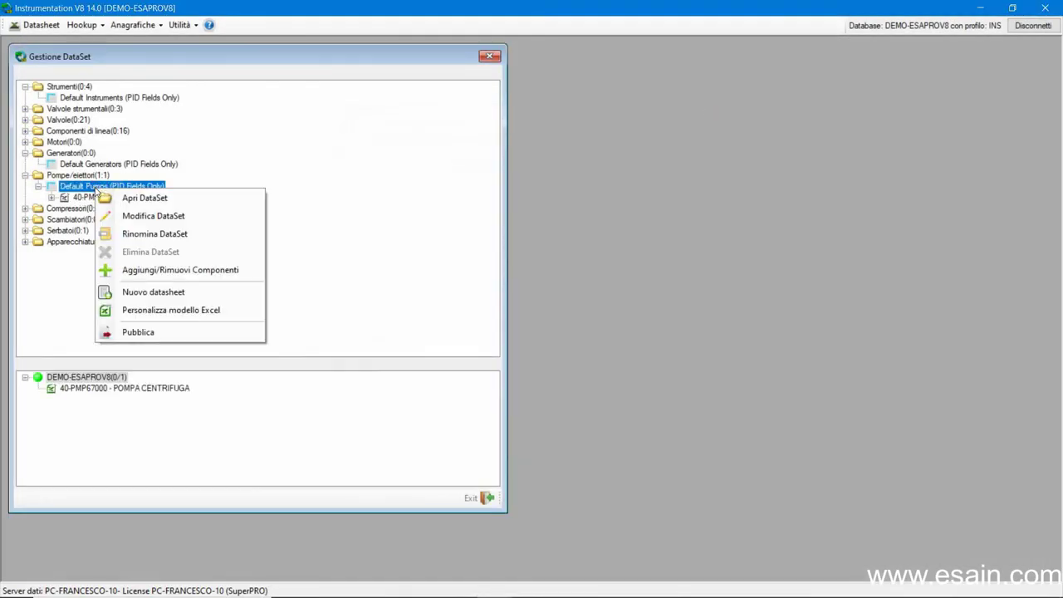
{"action": "left_click", "coordinate": [108, 199]}
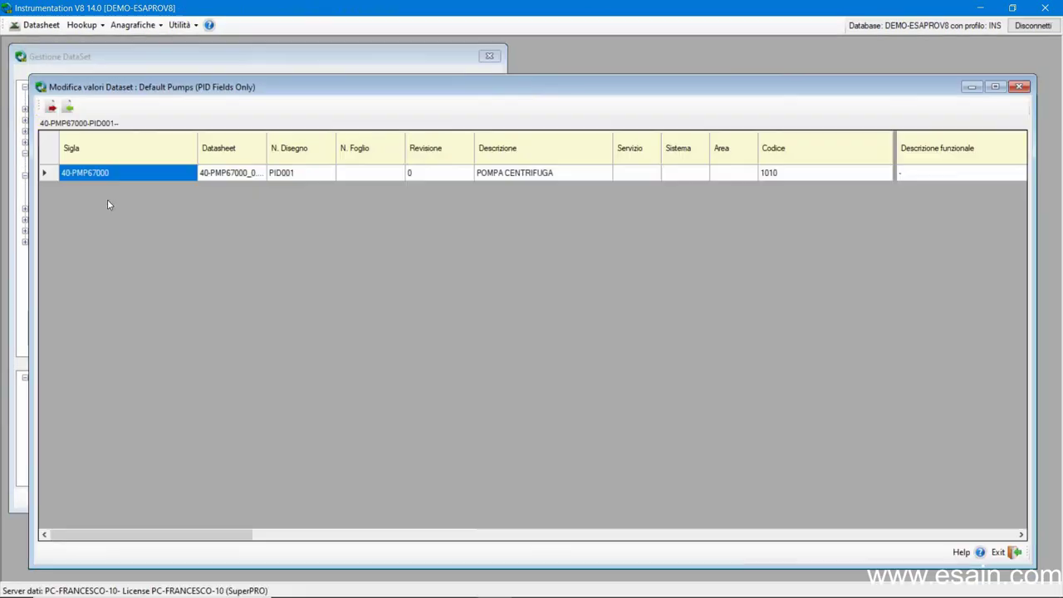
{"action": "double_click", "coordinate": [468, 87]}
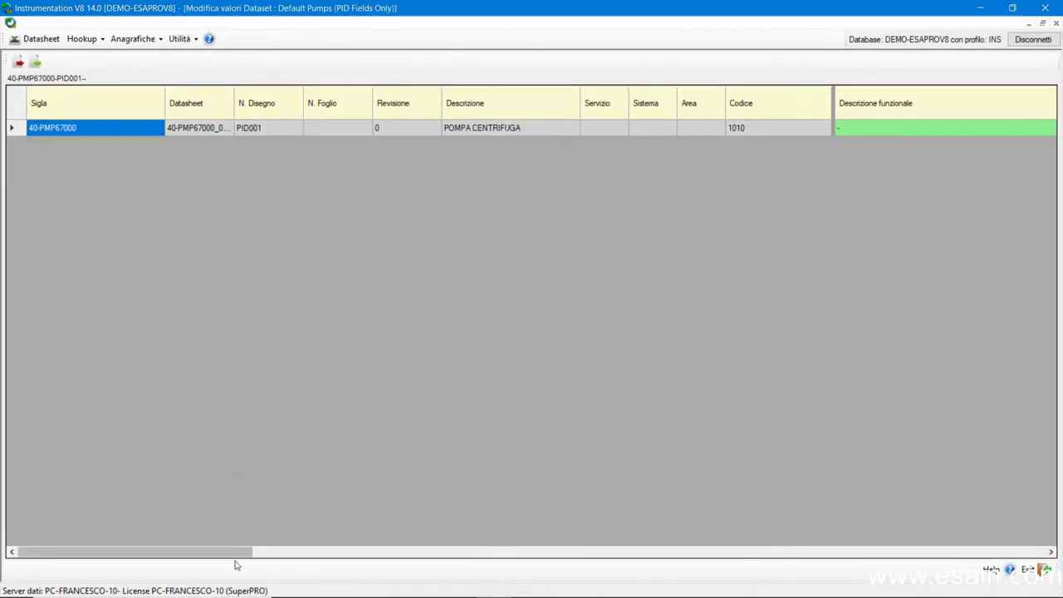
{"action": "left_click_drag", "start_coordinate": [237, 553], "coordinate": [524, 563]}
Step: Change the pump's current from 16 A to 20 A and save the dataset
{"action": "left_click", "coordinate": [816, 131]}
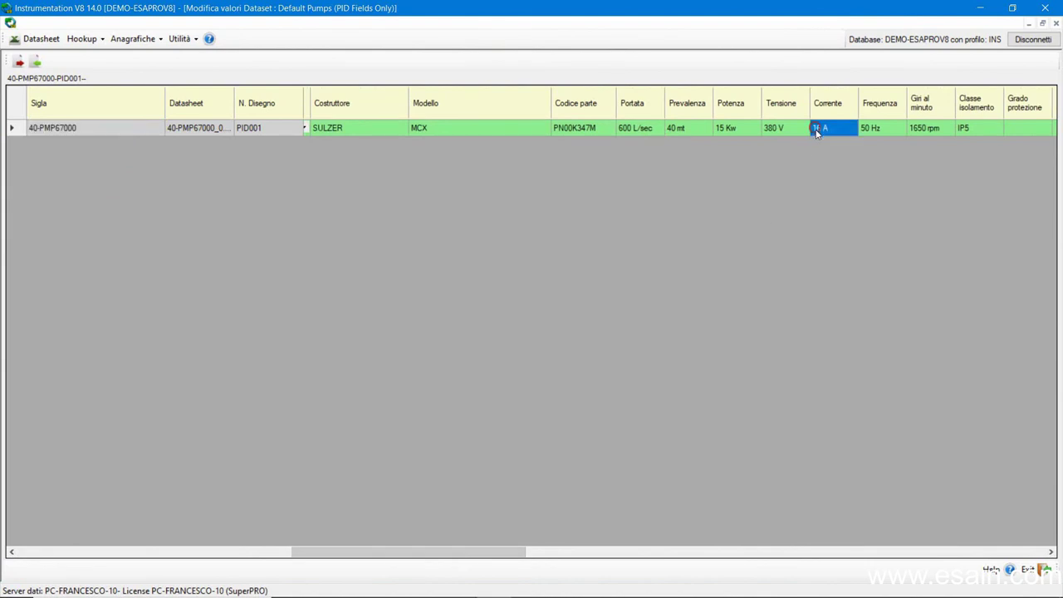
{"action": "left_click", "coordinate": [819, 130]}
{"action": "type", "text": "20"}
{"action": "left_click", "coordinate": [869, 135]}
{"action": "left_click", "coordinate": [826, 129]}
{"action": "left_click", "coordinate": [1032, 570]}
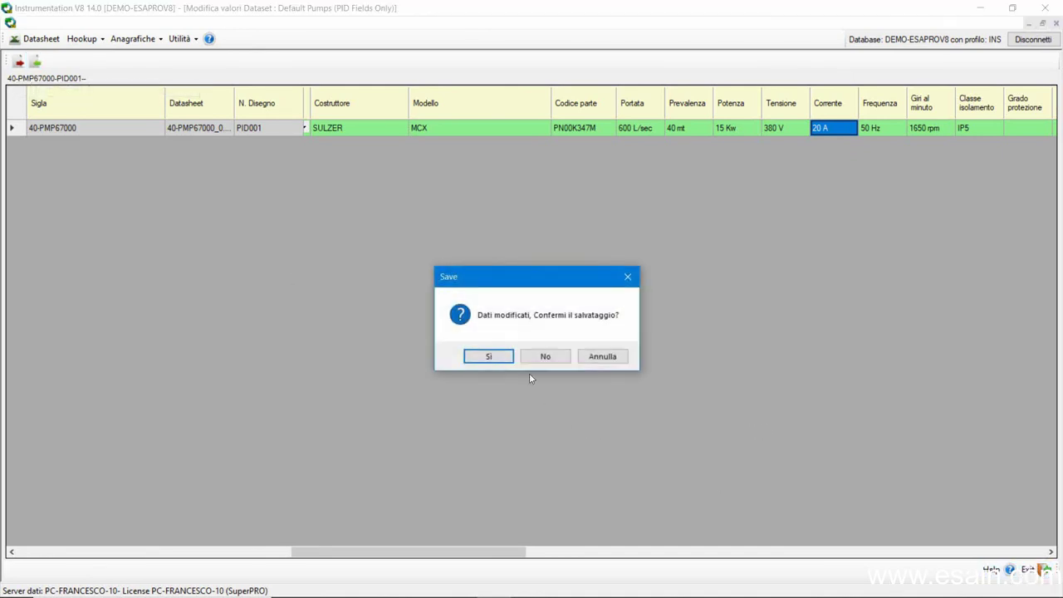
{"action": "left_click", "coordinate": [499, 359]}
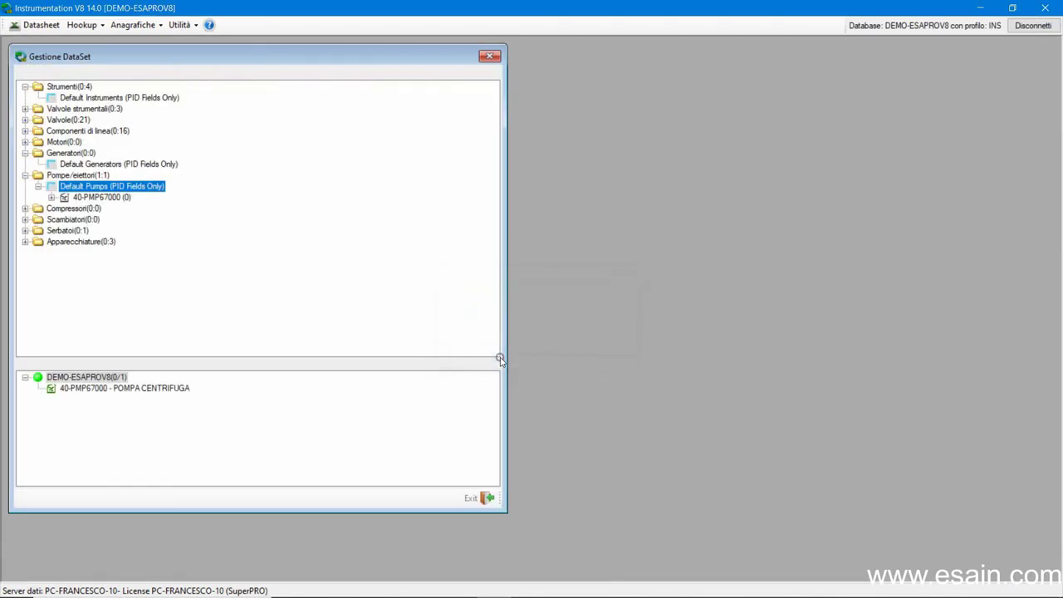
Step: Republish datasheet 40-PMP67000, confirm F52 shows 20 A, and close Excel
{"action": "left_click", "coordinate": [111, 200]}
{"action": "right_click", "coordinate": [111, 200]}
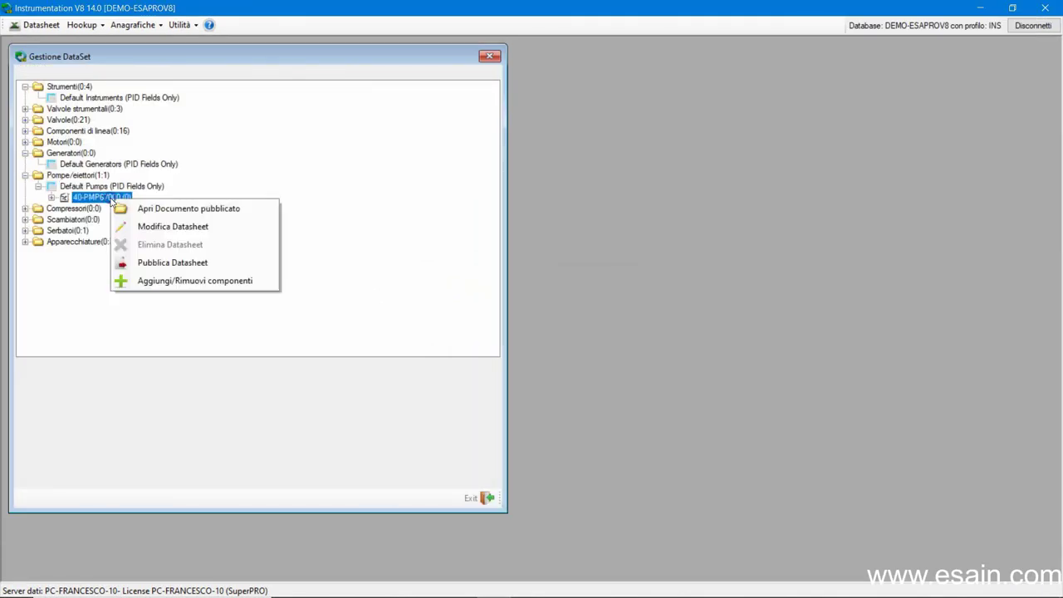
{"action": "left_click", "coordinate": [123, 263]}
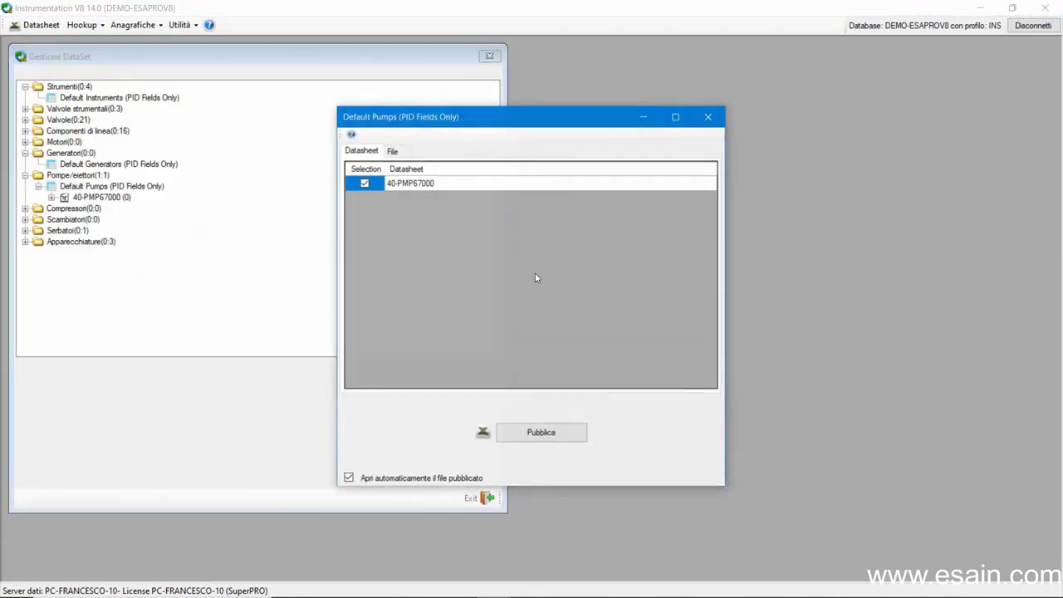
{"action": "left_click", "coordinate": [554, 434]}
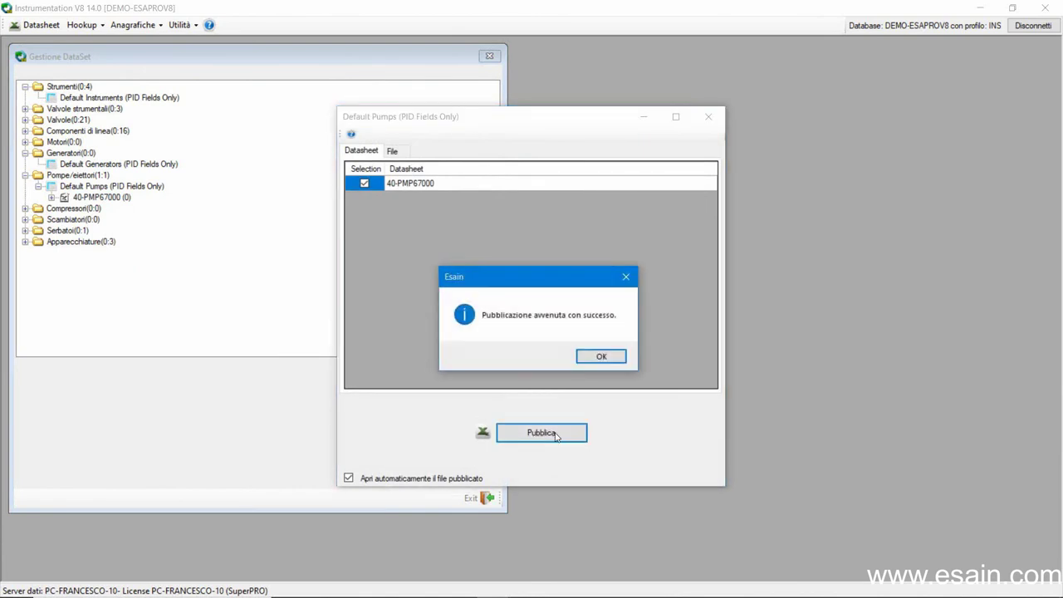
{"action": "left_click", "coordinate": [602, 358]}
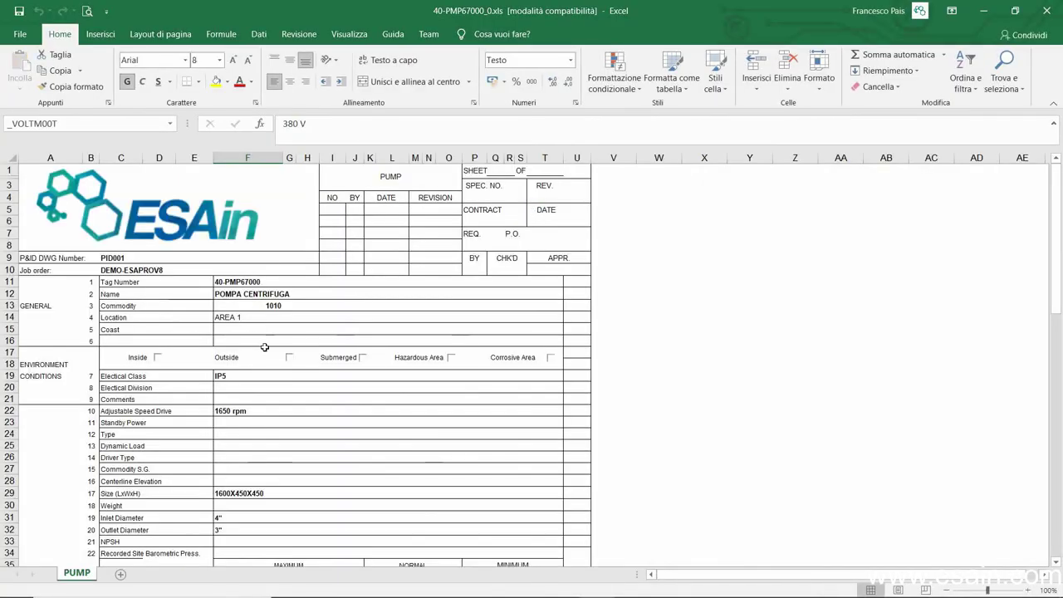
{"action": "scroll", "coordinate": [302, 338], "scroll_direction": "down", "scroll_amount": 10}
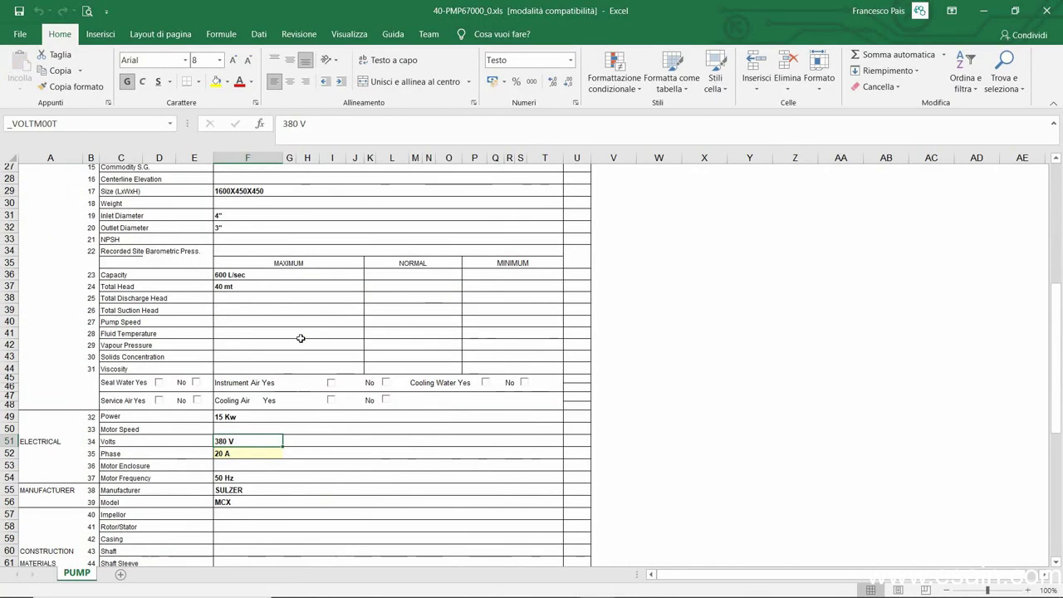
{"action": "left_click", "coordinate": [233, 408]}
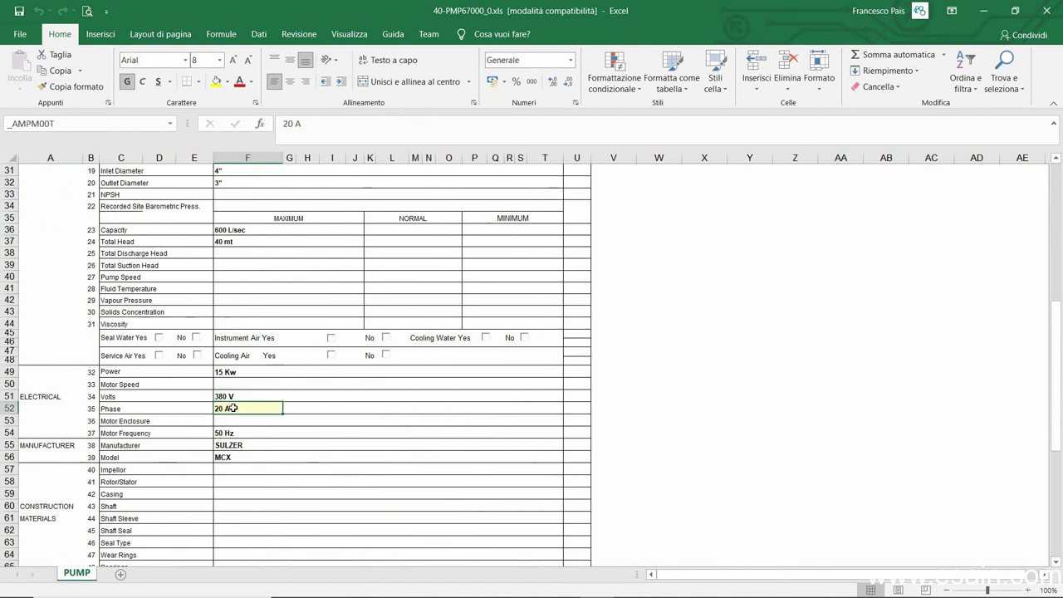
{"action": "left_click", "coordinate": [1045, 11]}
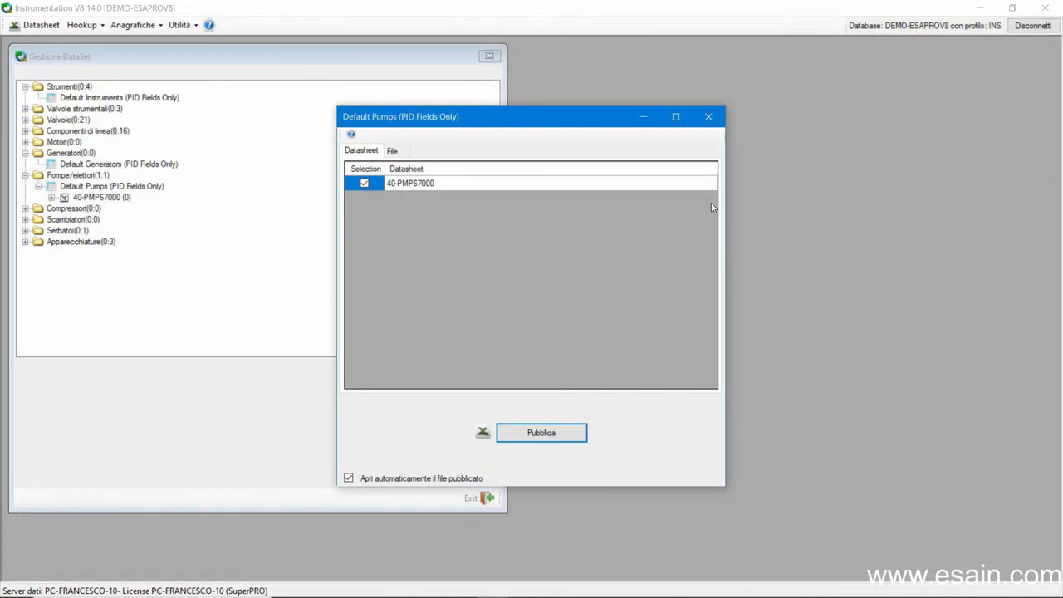
Step: Reopen DemoPID-V8, accept the AGGIORNAMENTO DATI update, and highlight 40-PMP67000 in the log
{"action": "left_click", "coordinate": [708, 117]}
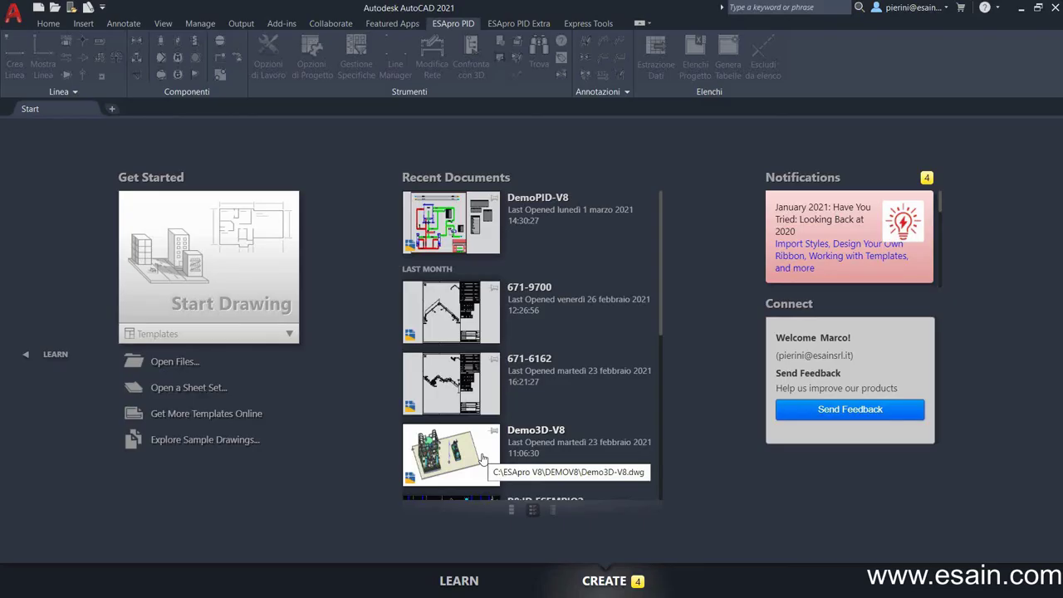
{"action": "left_click", "coordinate": [454, 220]}
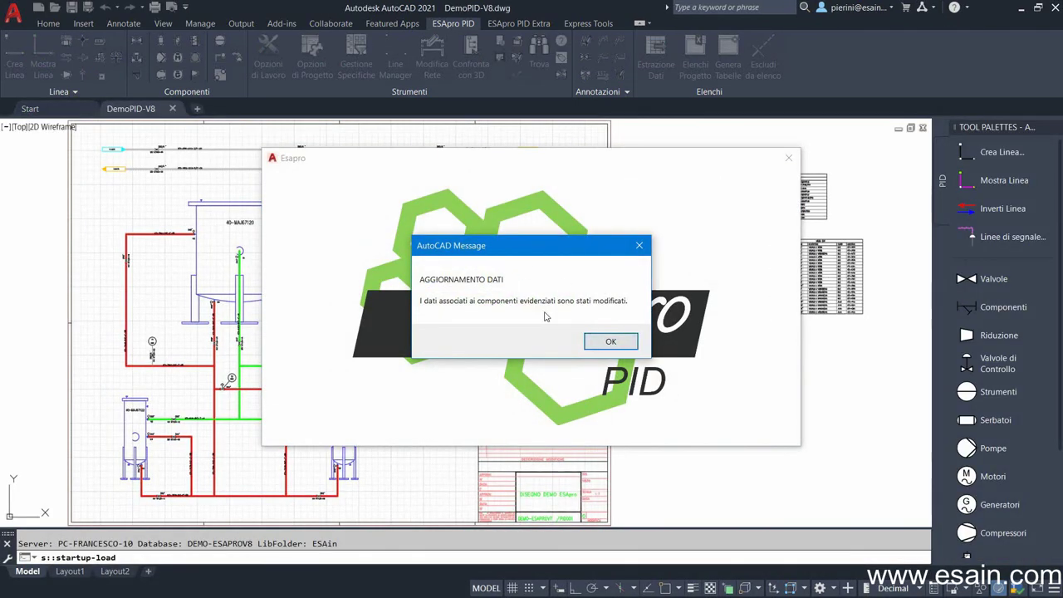
{"action": "left_click", "coordinate": [609, 342]}
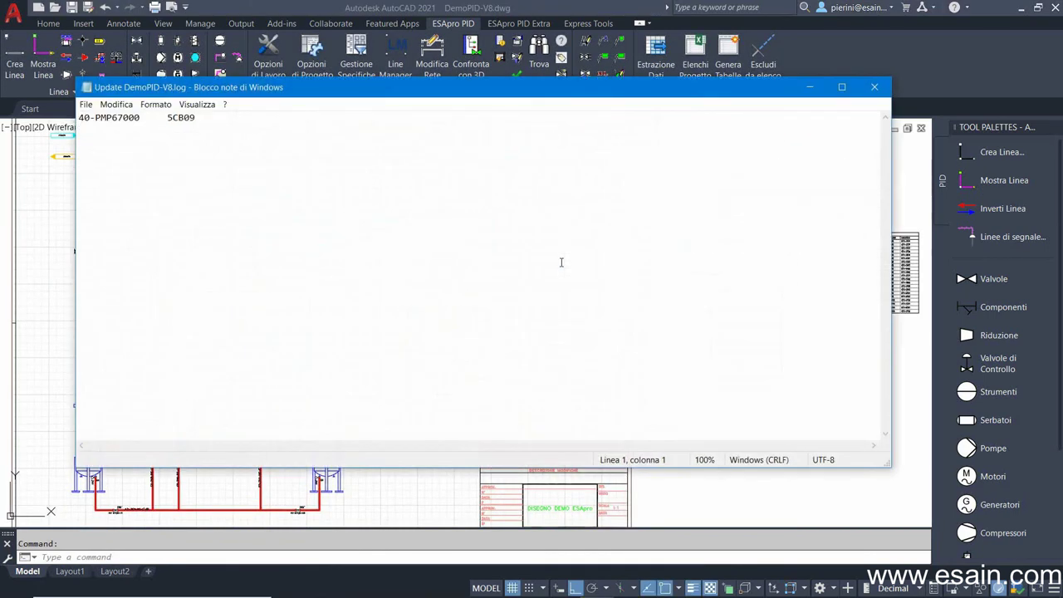
{"action": "left_click_drag", "start_coordinate": [167, 119], "coordinate": [66, 123]}
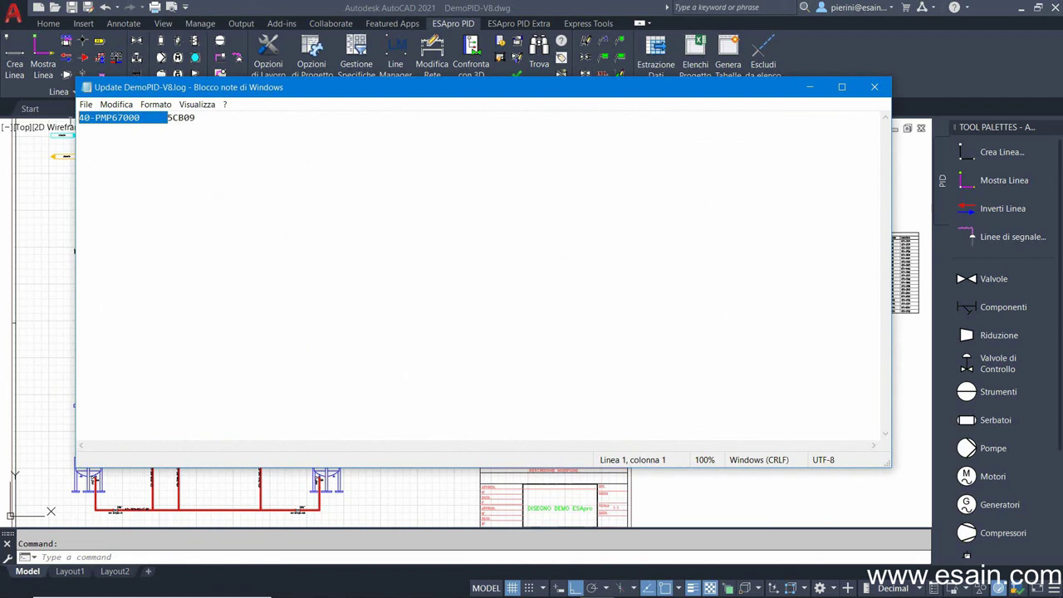
Step: Close the update log and open the data of the pump below the PUMP table
{"action": "left_click", "coordinate": [874, 86]}
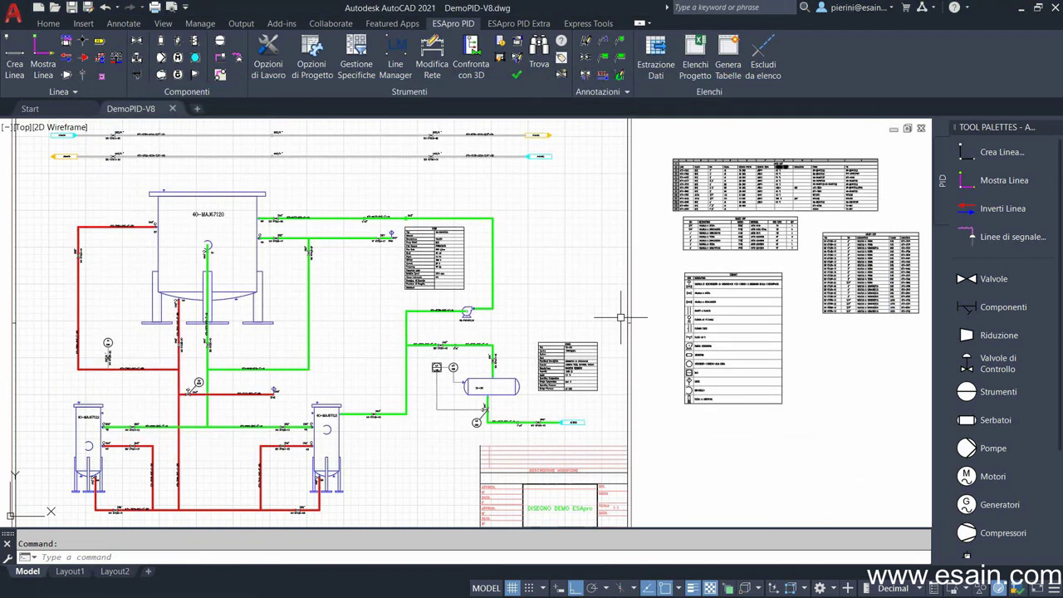
{"action": "scroll", "coordinate": [622, 405], "scroll_direction": "up", "scroll_amount": 6}
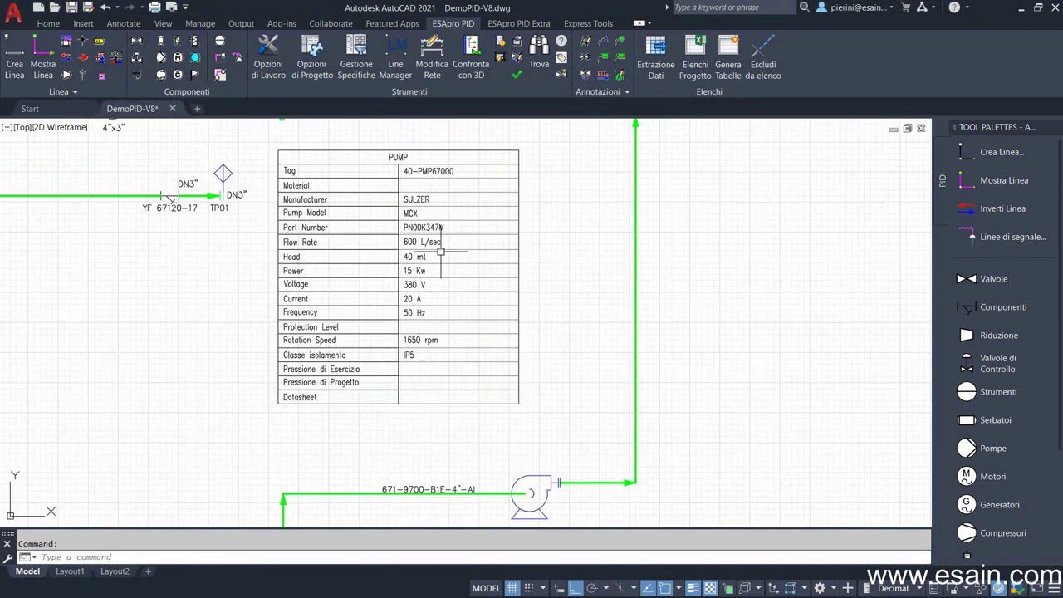
{"action": "mouse_move", "coordinate": [524, 249]}
{"action": "middle_mouse_down"}
{"action": "mouse_move", "coordinate": [527, 264]}
{"action": "mouse_move", "coordinate": [497, 299]}
{"action": "middle_mouse_up"}
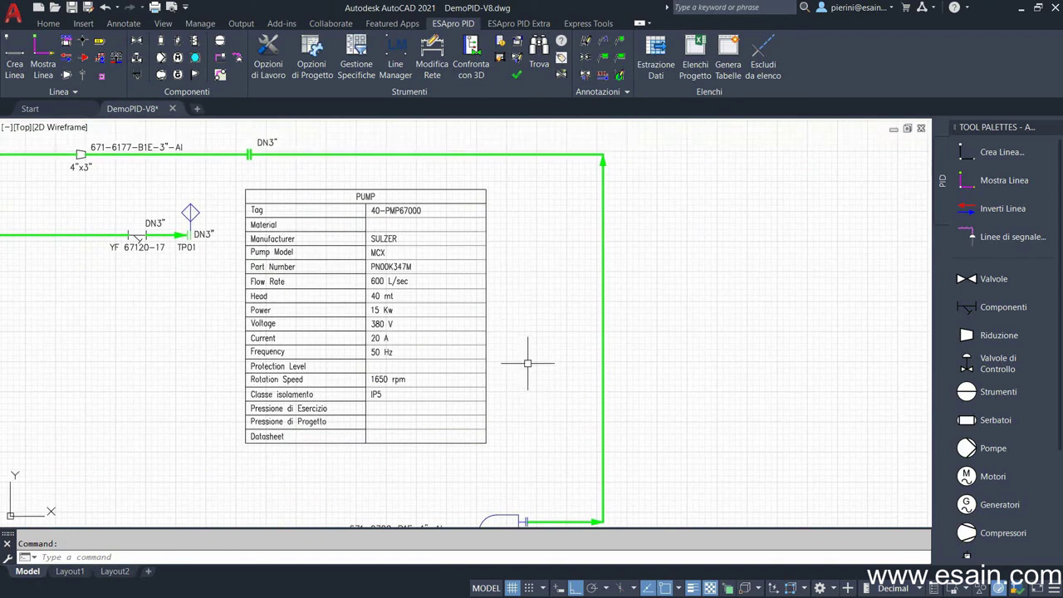
{"action": "middle_click_drag", "start_coordinate": [550, 354], "coordinate": [521, 304]}
{"action": "double_click", "coordinate": [507, 451]}
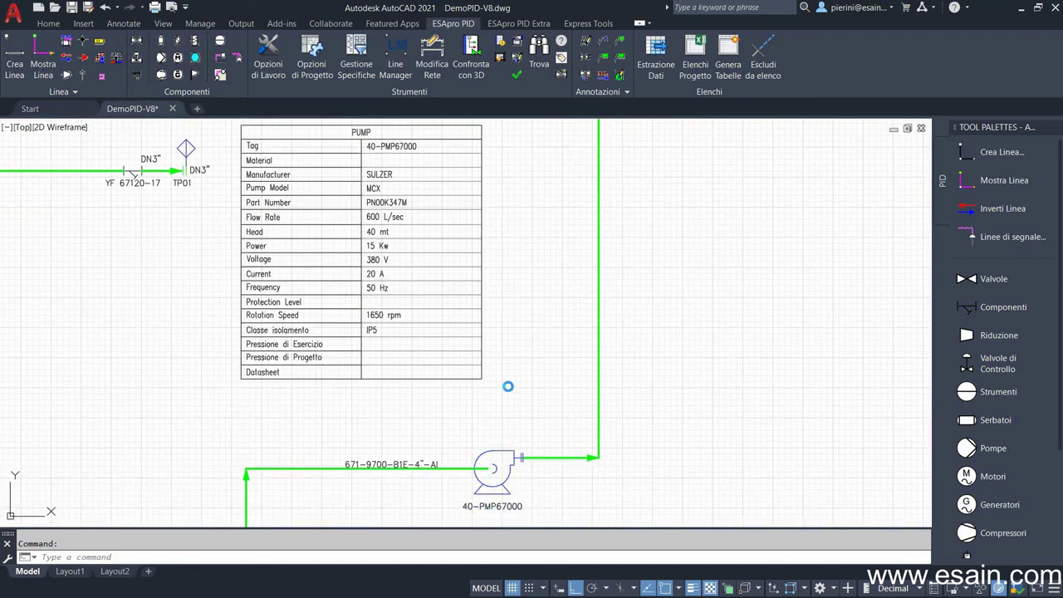
Step: Review power, voltage and frequency, then browse the pump's linked Excel datasheet
{"action": "left_click", "coordinate": [494, 288]}
{"action": "left_click", "coordinate": [494, 296]}
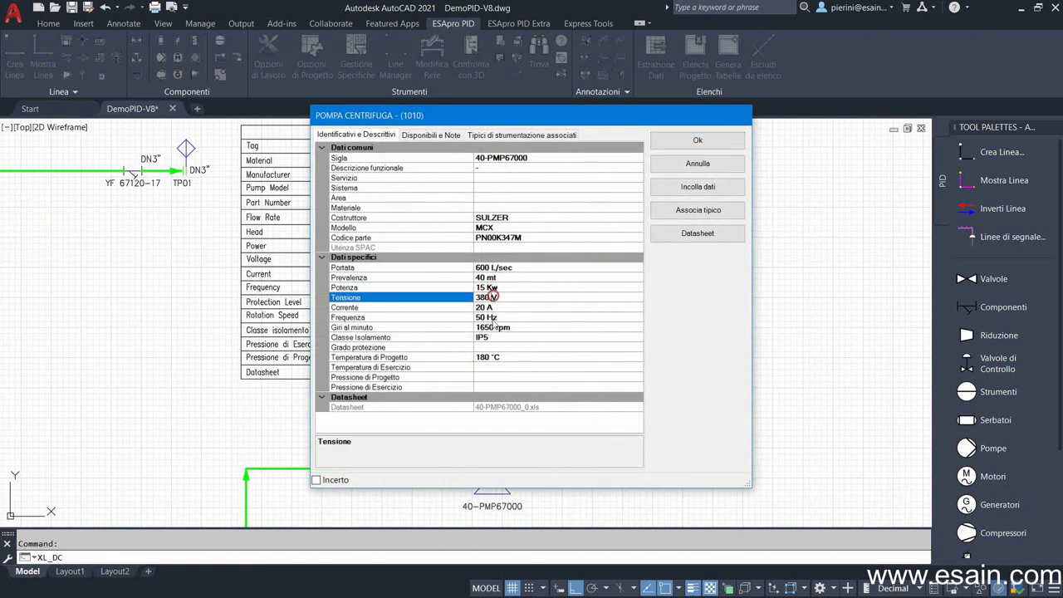
{"action": "left_click", "coordinate": [491, 319]}
{"action": "left_click", "coordinate": [555, 407]}
{"action": "left_click", "coordinate": [702, 235]}
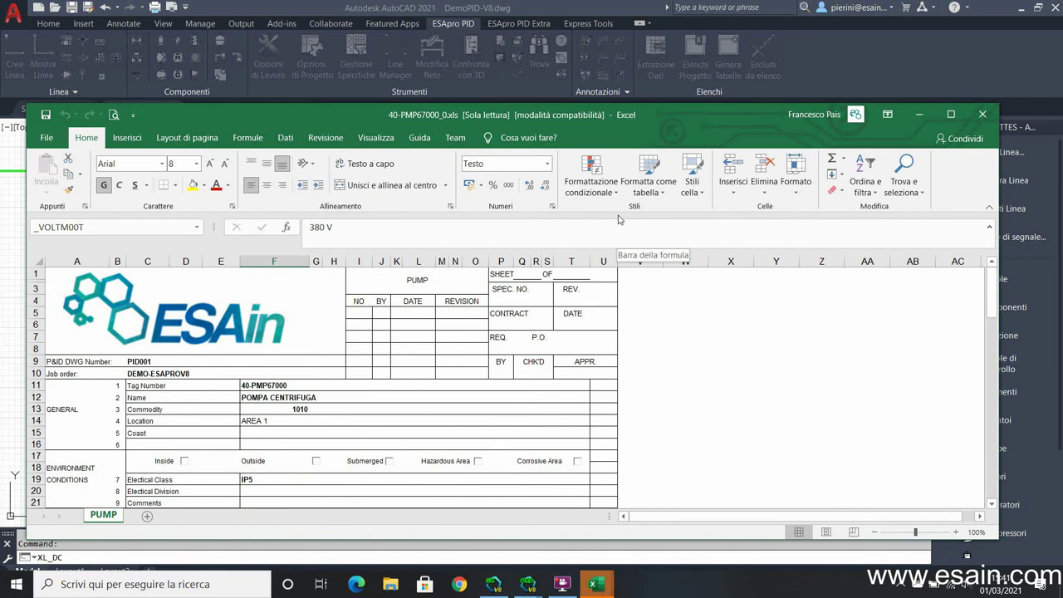
{"action": "left_click", "coordinate": [438, 350]}
{"action": "scroll", "coordinate": [389, 390], "scroll_direction": "down", "scroll_amount": 6}
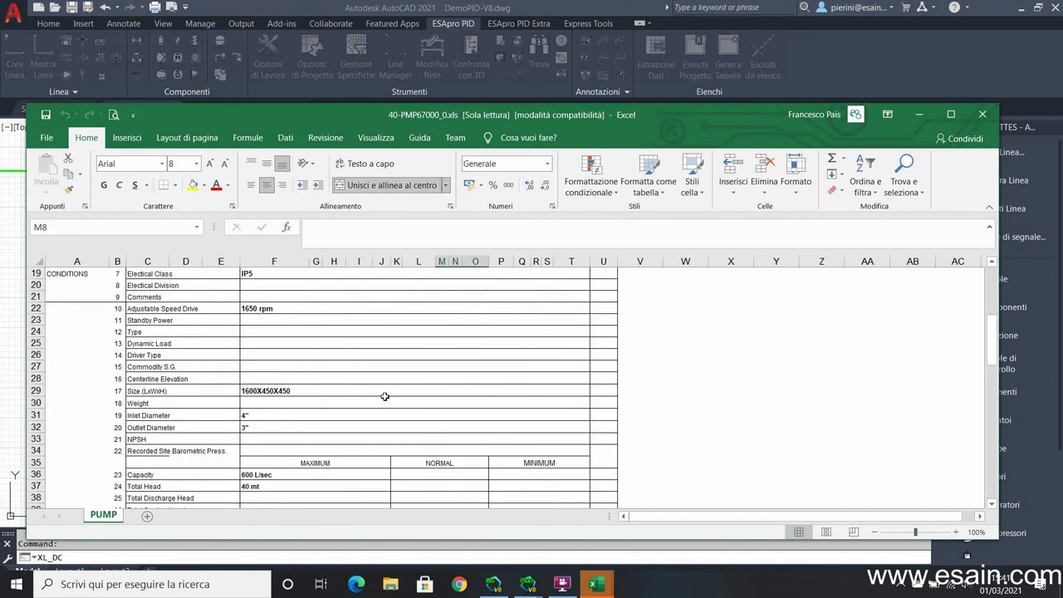
{"action": "scroll", "coordinate": [387, 395], "scroll_direction": "up", "scroll_amount": 5}
{"action": "scroll", "coordinate": [385, 395], "scroll_direction": "up", "scroll_amount": 1}
{"action": "left_click", "coordinate": [984, 113]}
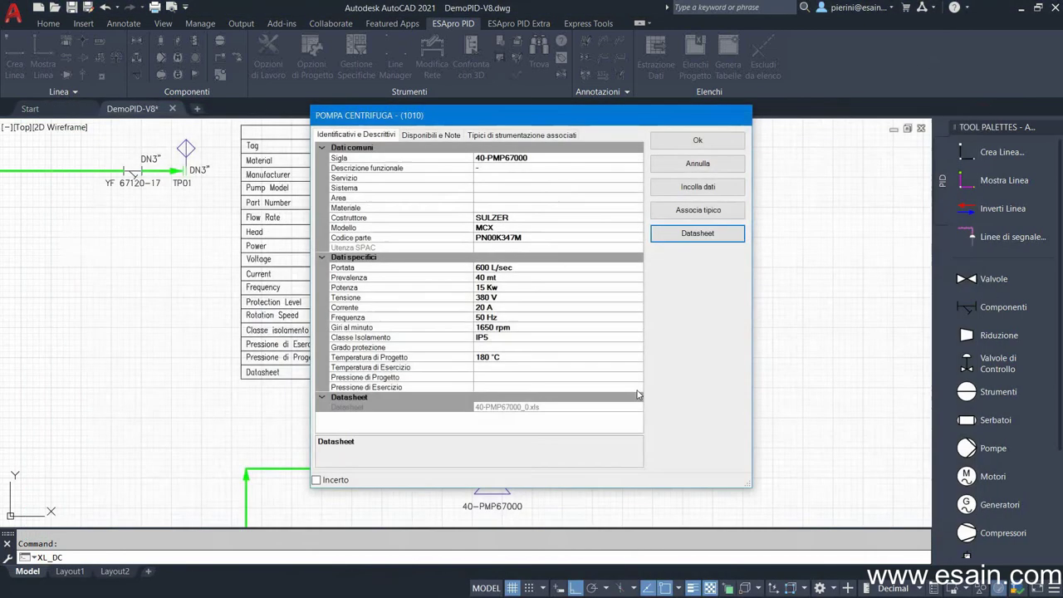
Step: Set the insulation class to IP6 and the pump's service to ASP
{"action": "left_click", "coordinate": [495, 308]}
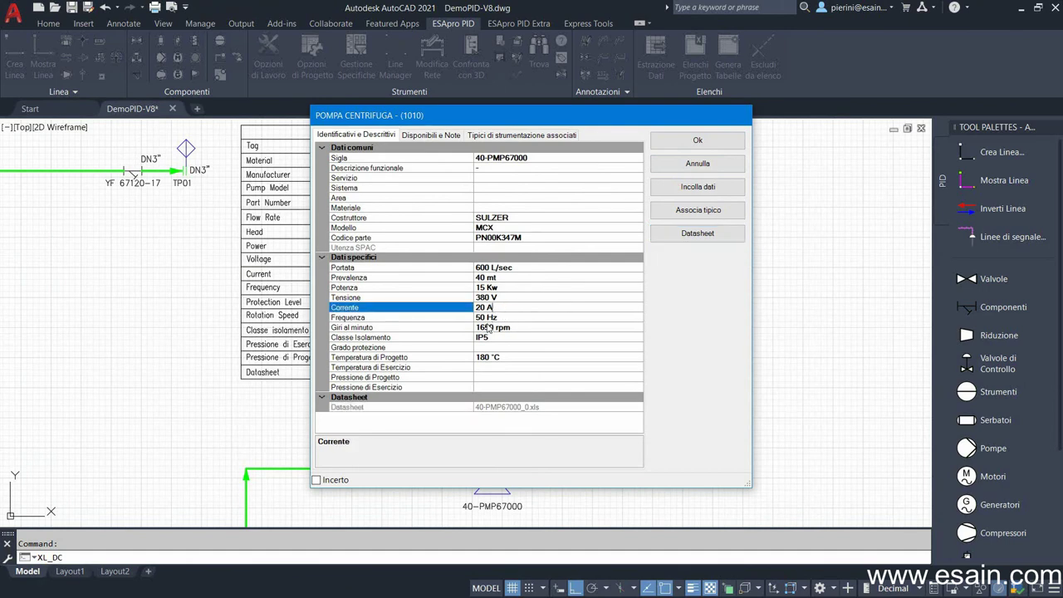
{"action": "left_click", "coordinate": [485, 327]}
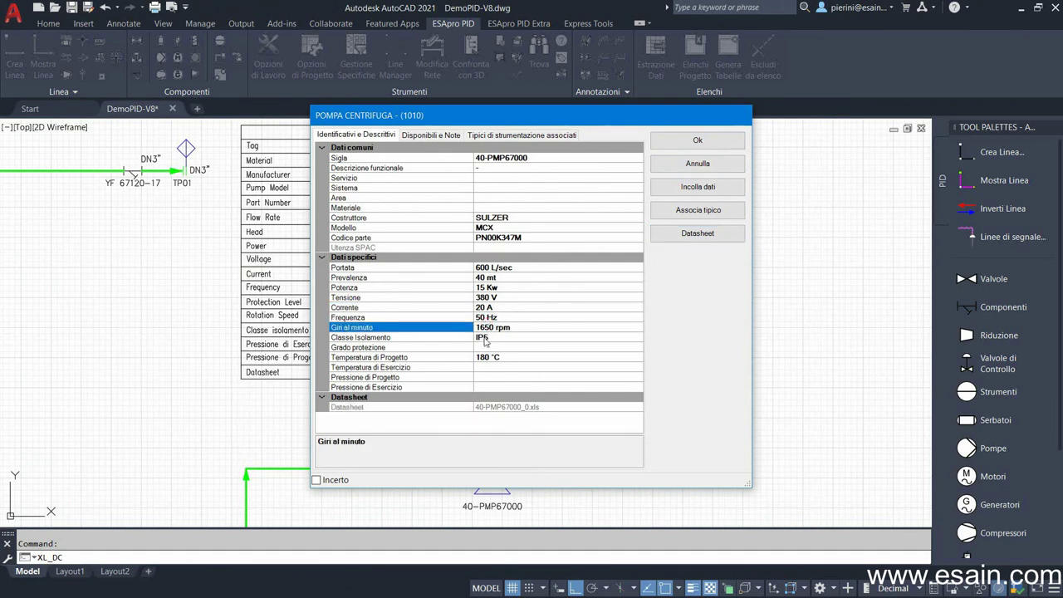
{"action": "left_click", "coordinate": [488, 339]}
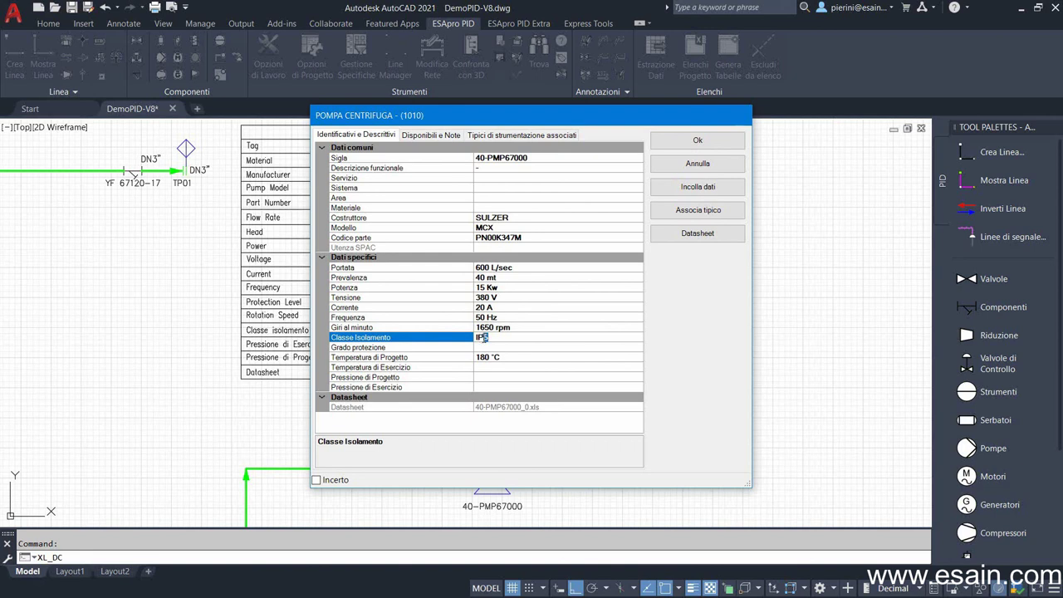
{"action": "left_click", "coordinate": [510, 178]}
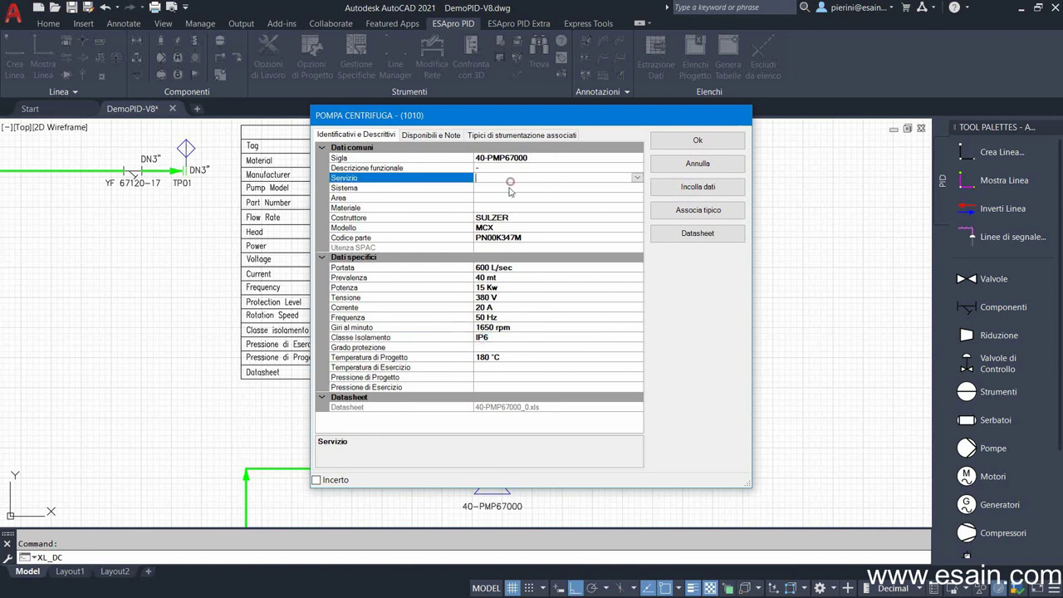
{"action": "left_click", "coordinate": [636, 178]}
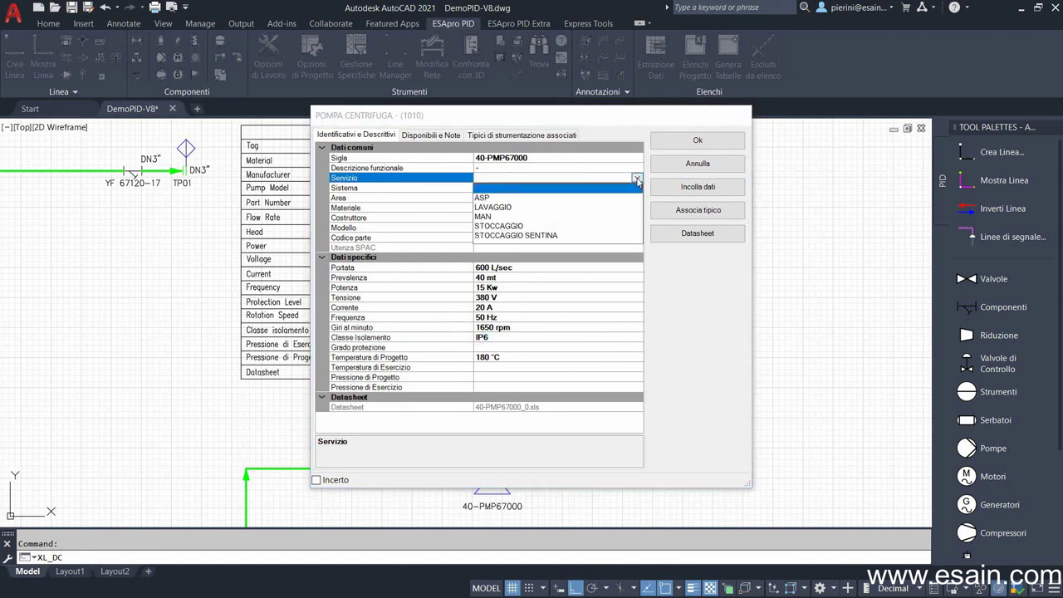
{"action": "left_click", "coordinate": [481, 199]}
Step: Confirm the pump property changes, run Estrazione Dati on the full sheet, and save-close DemoPID-V8
{"action": "left_click", "coordinate": [698, 140]}
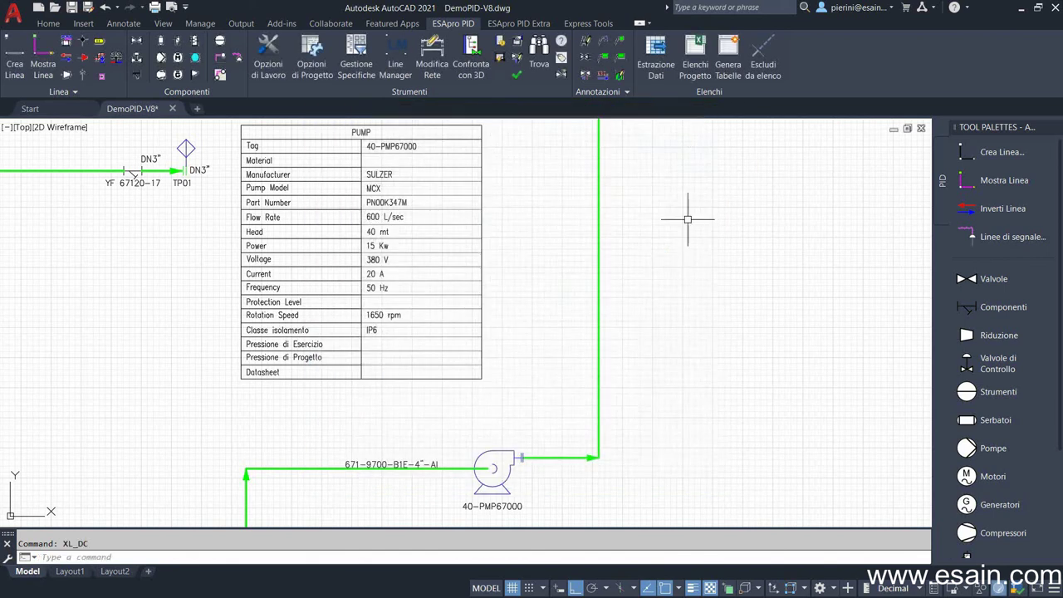
{"action": "middle_click", "coordinate": [700, 174]}
{"action": "middle_click", "coordinate": [701, 174]}
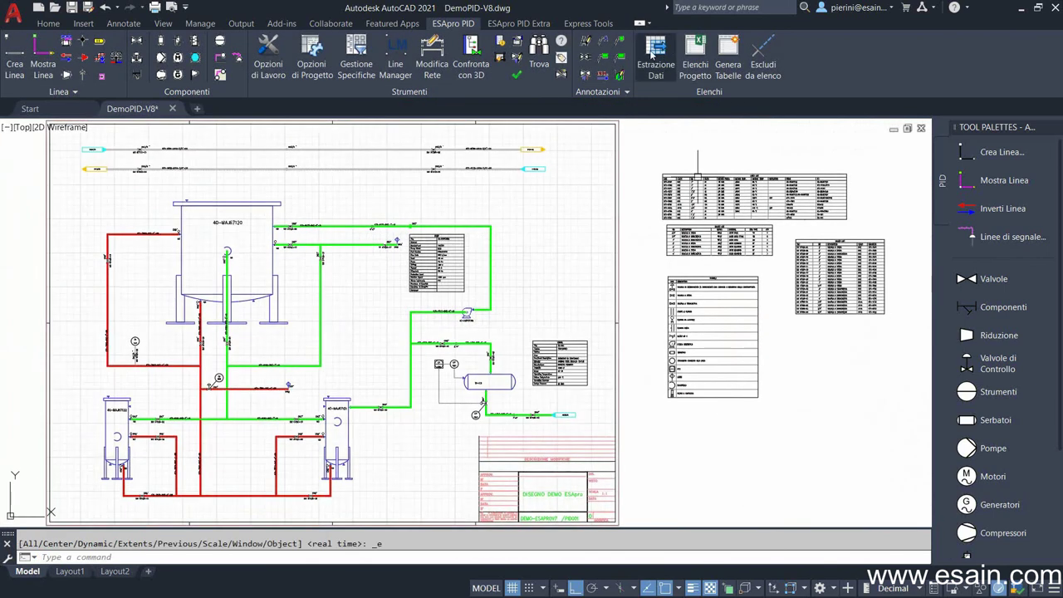
{"action": "left_click", "coordinate": [654, 55]}
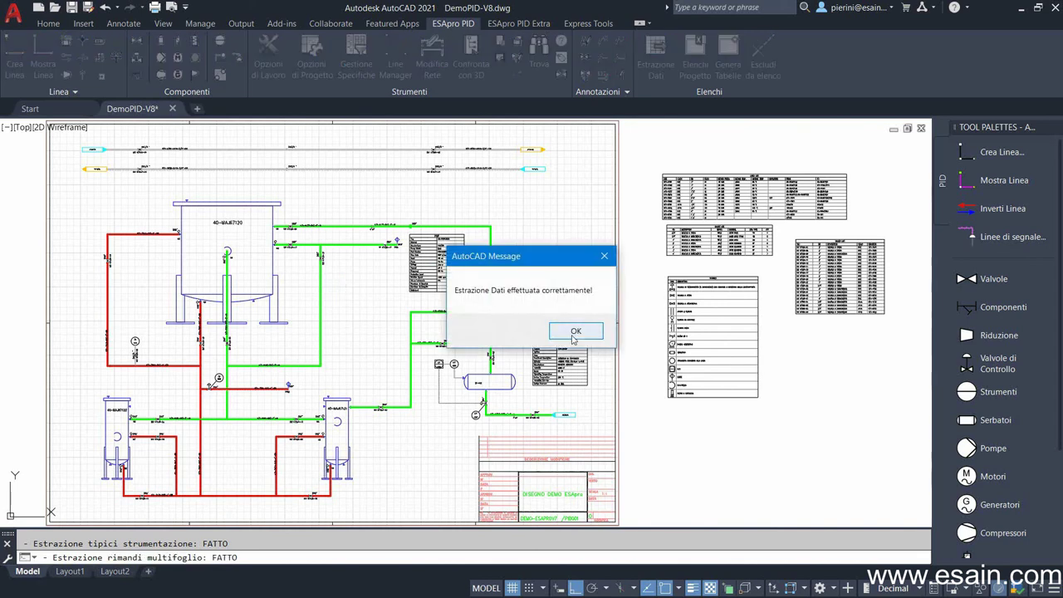
{"action": "left_click", "coordinate": [571, 333]}
{"action": "left_click", "coordinate": [172, 108]}
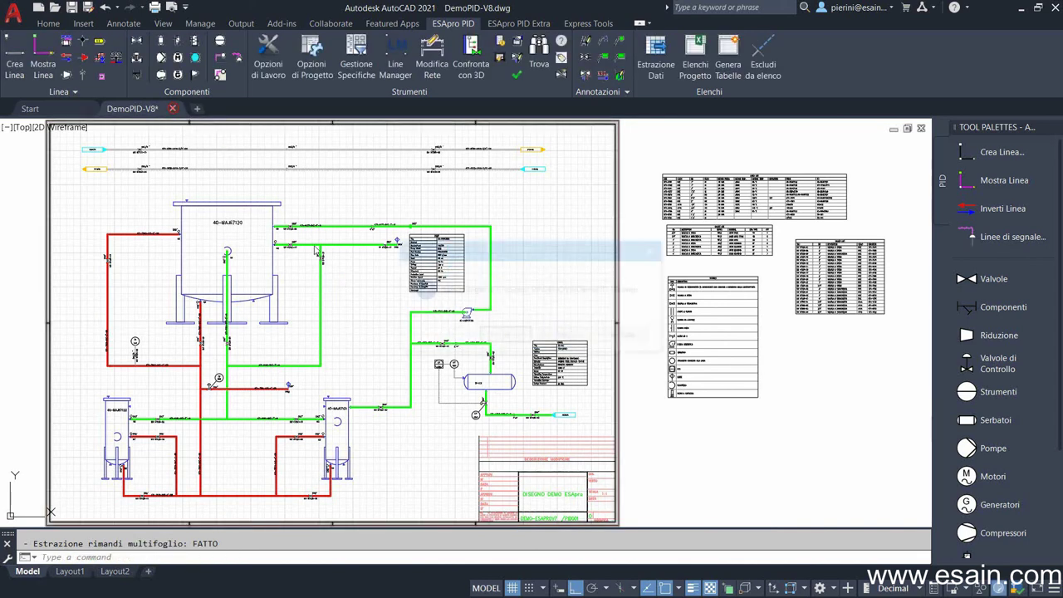
{"action": "left_click", "coordinate": [499, 336]}
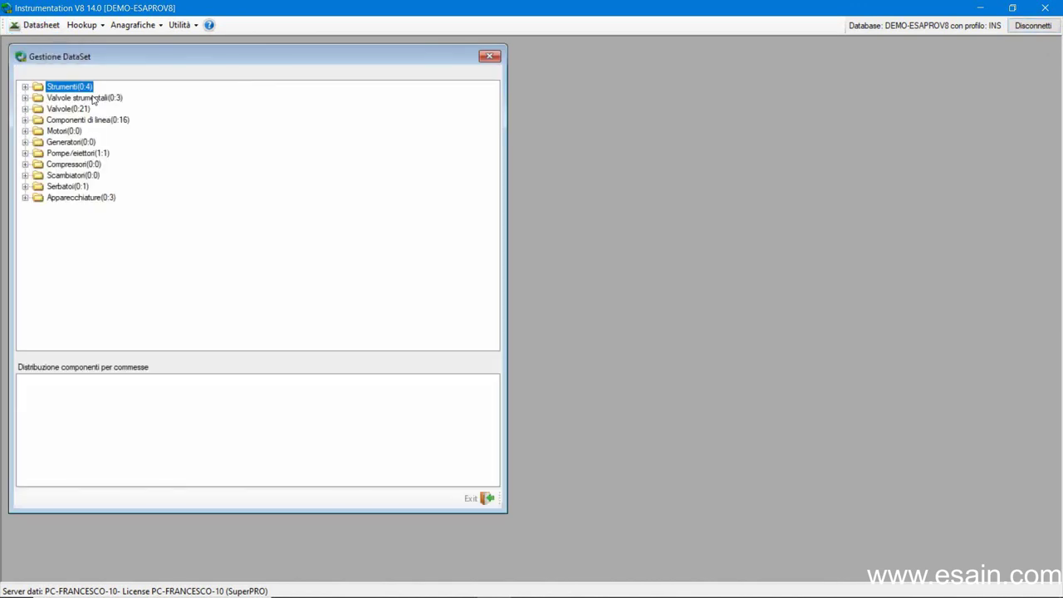
Step: Publish the 40-PMP67000 datasheet from Pompe/eiettori > Default Pumps
{"action": "left_click", "coordinate": [90, 154]}
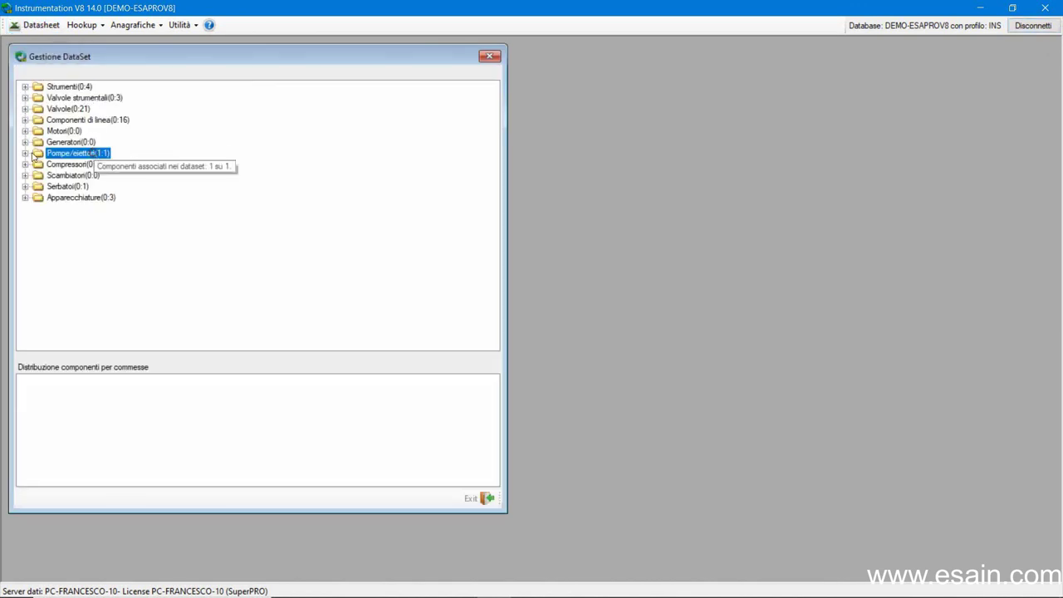
{"action": "left_click", "coordinate": [25, 154]}
{"action": "left_click", "coordinate": [54, 164]}
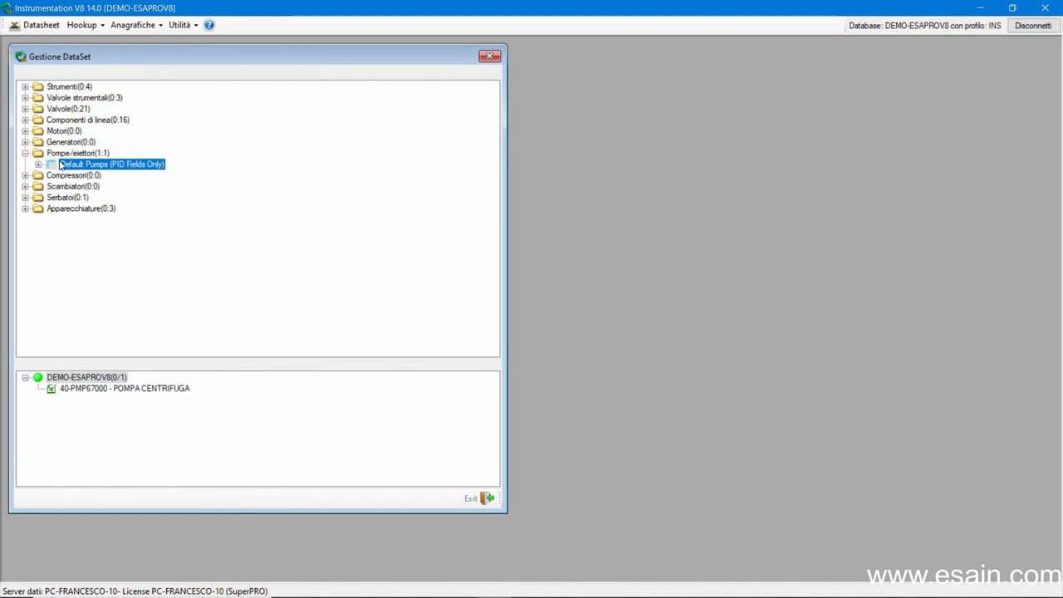
{"action": "left_click", "coordinate": [37, 164]}
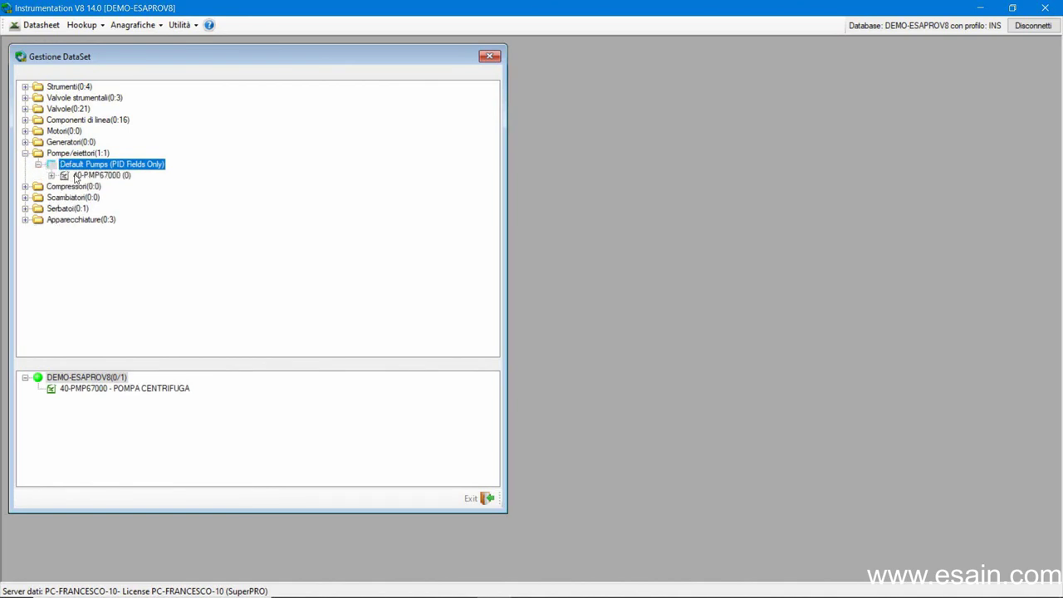
{"action": "left_click", "coordinate": [83, 175]}
{"action": "right_click", "coordinate": [76, 175]}
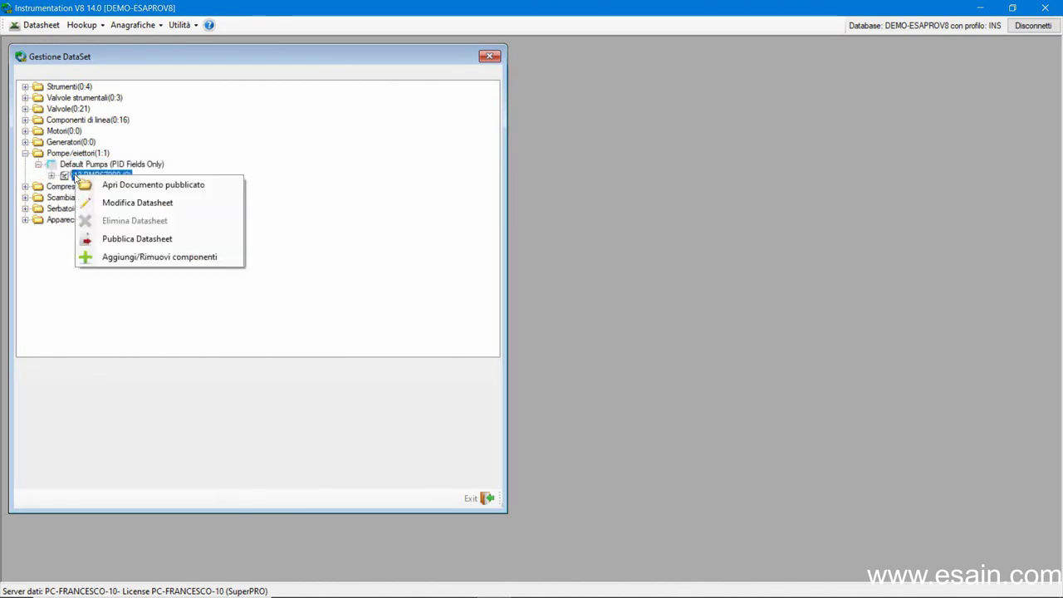
{"action": "left_click", "coordinate": [115, 240]}
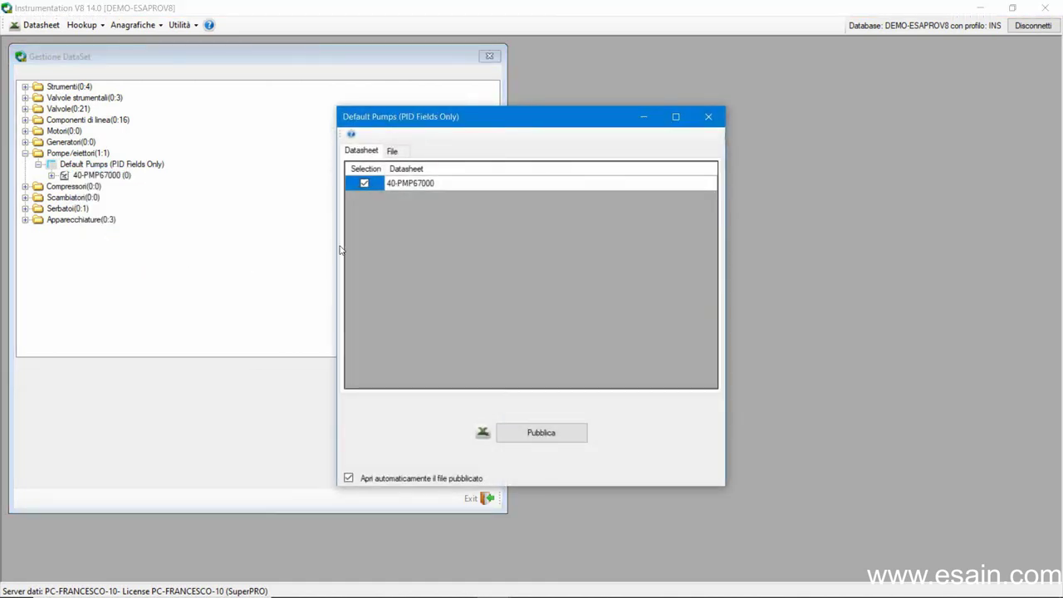
{"action": "left_click", "coordinate": [521, 433]}
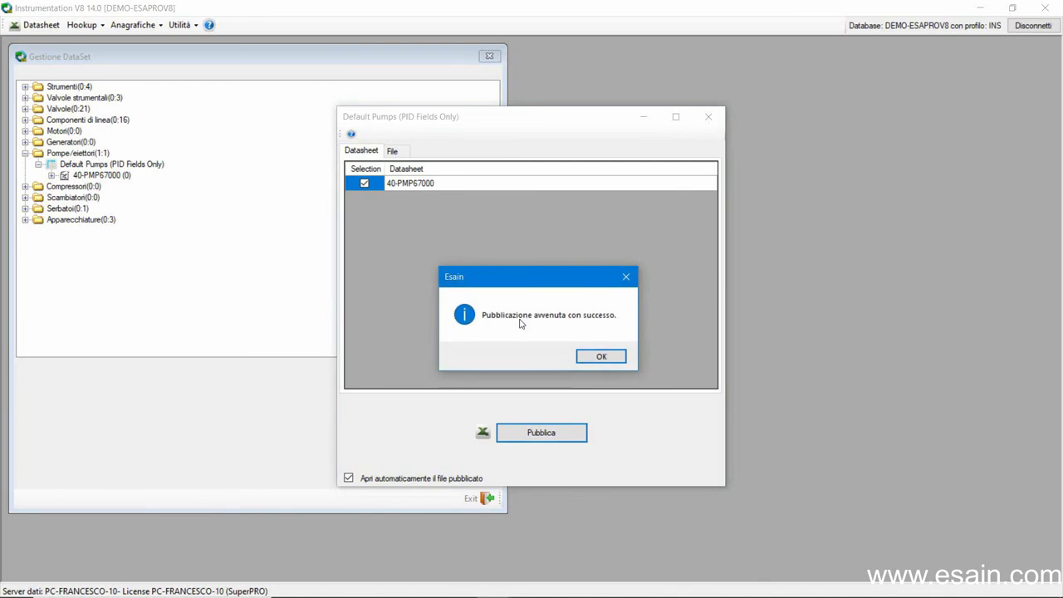
{"action": "left_click", "coordinate": [588, 357]}
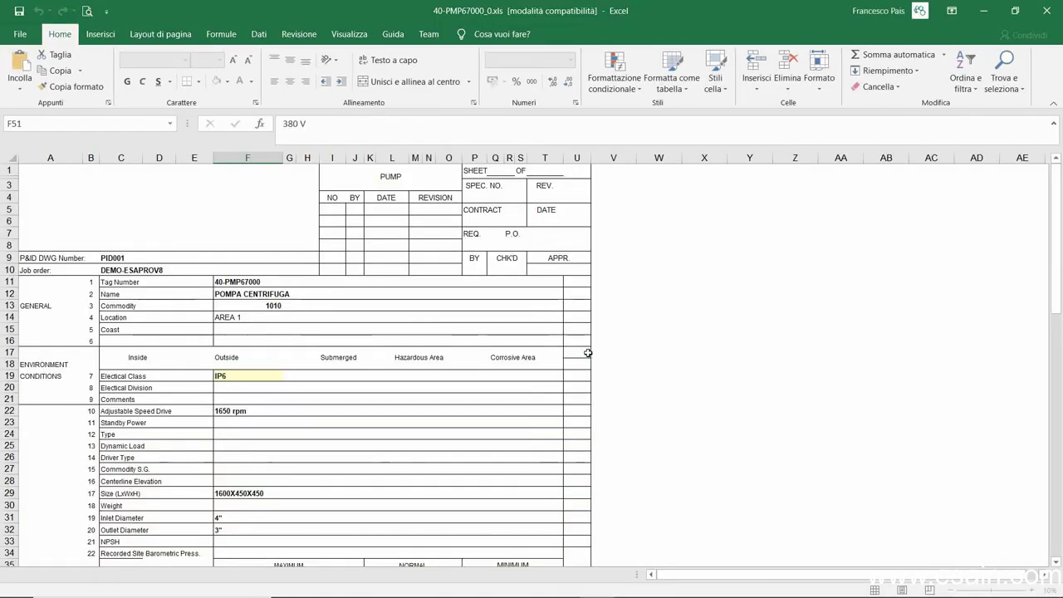
Step: Verify cell F19 of the Excel datasheet shows insulation class IP6, then close the windows
{"action": "scroll", "coordinate": [325, 333], "scroll_direction": "down", "scroll_amount": 9}
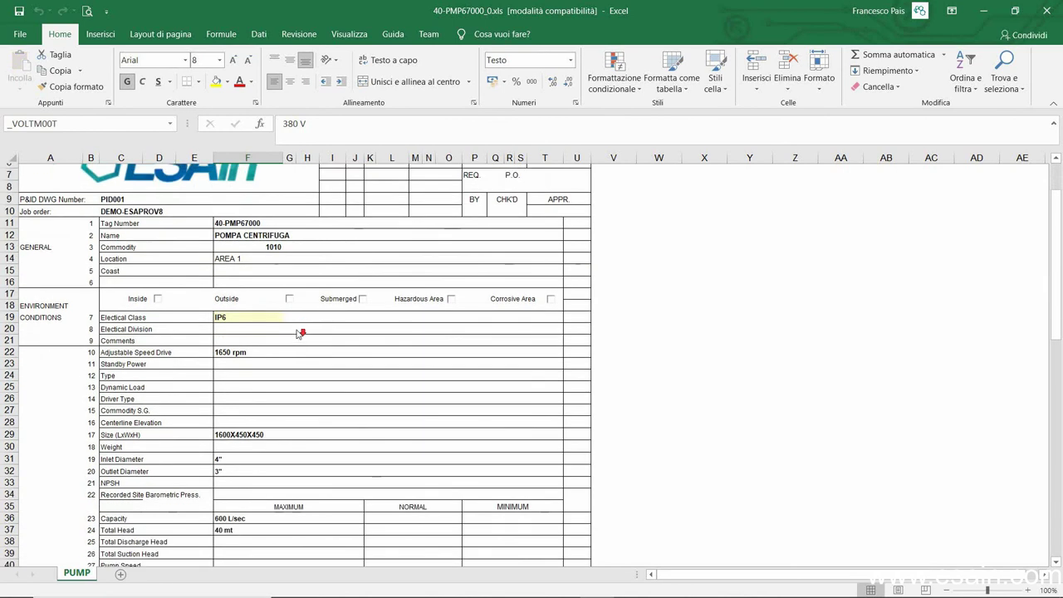
{"action": "scroll", "coordinate": [295, 330], "scroll_direction": "down", "scroll_amount": 4}
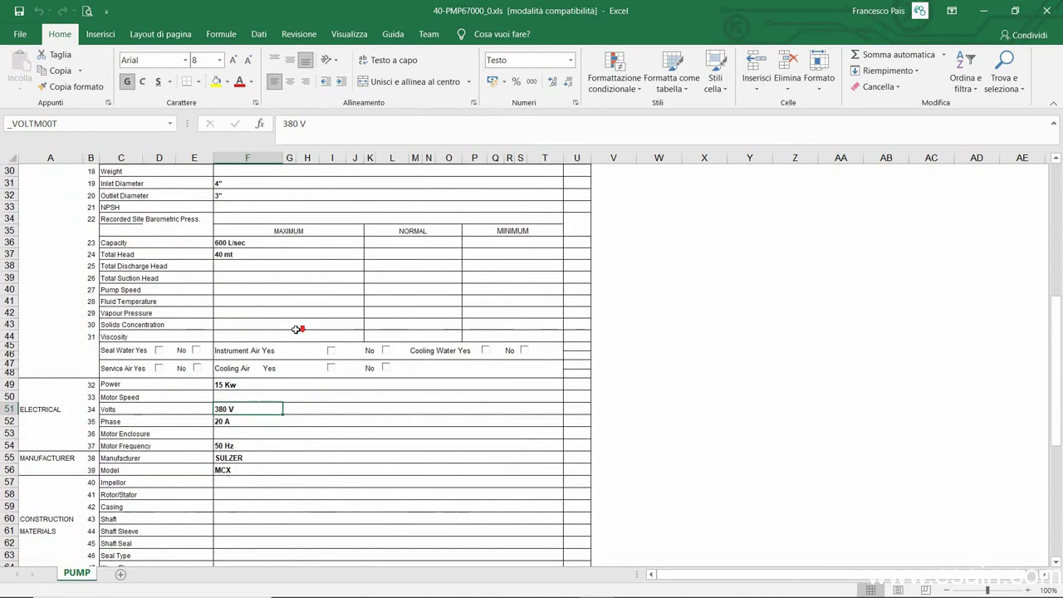
{"action": "scroll", "coordinate": [296, 330], "scroll_direction": "up", "scroll_amount": 10}
{"action": "scroll", "coordinate": [296, 329], "scroll_direction": "up", "scroll_amount": 2}
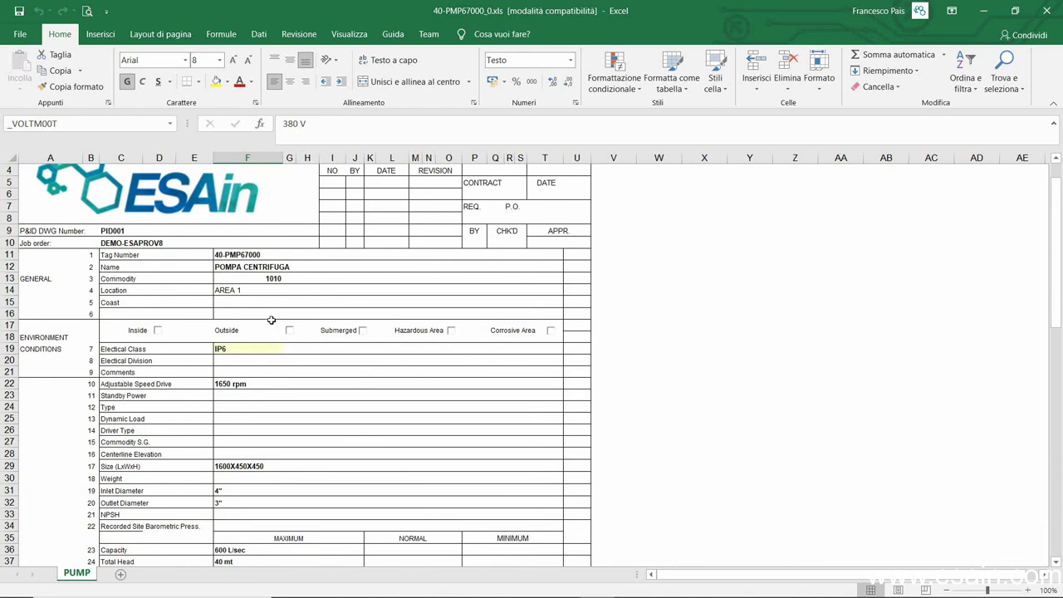
{"action": "left_click", "coordinate": [236, 350]}
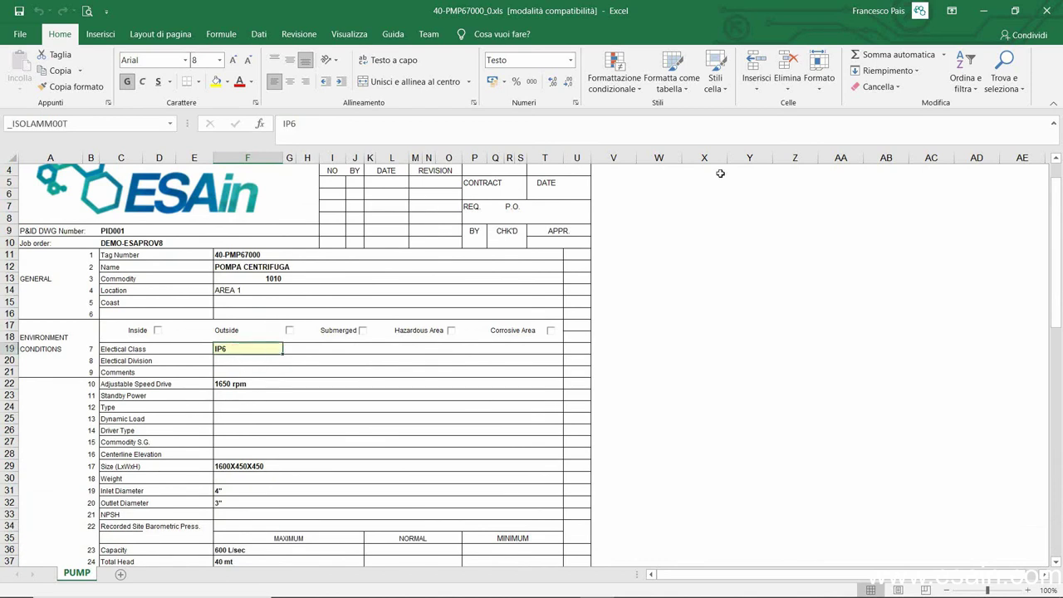
{"action": "left_click", "coordinate": [1050, 10]}
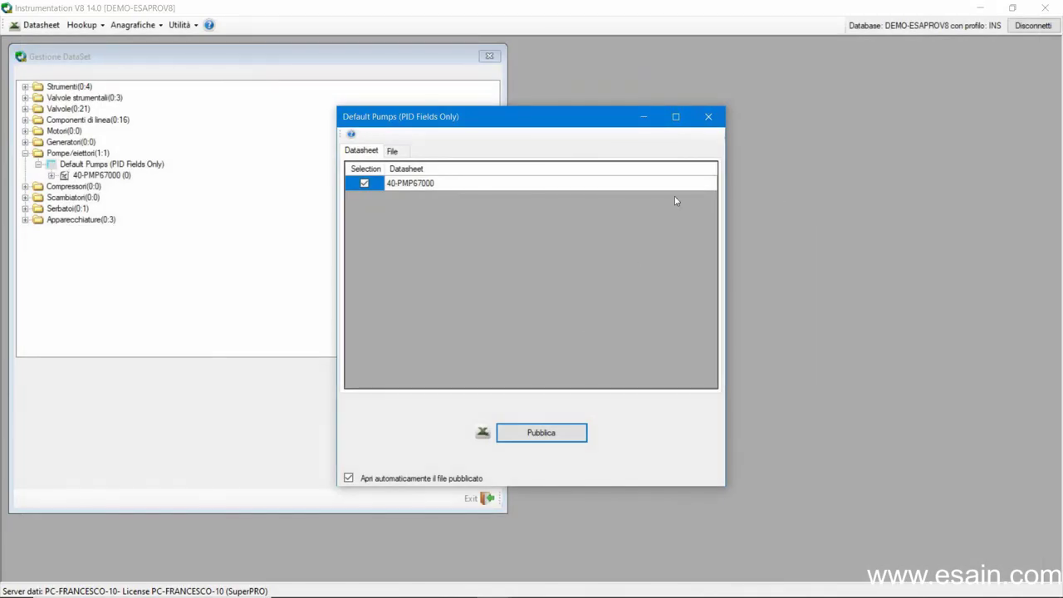
{"action": "left_click", "coordinate": [709, 116]}
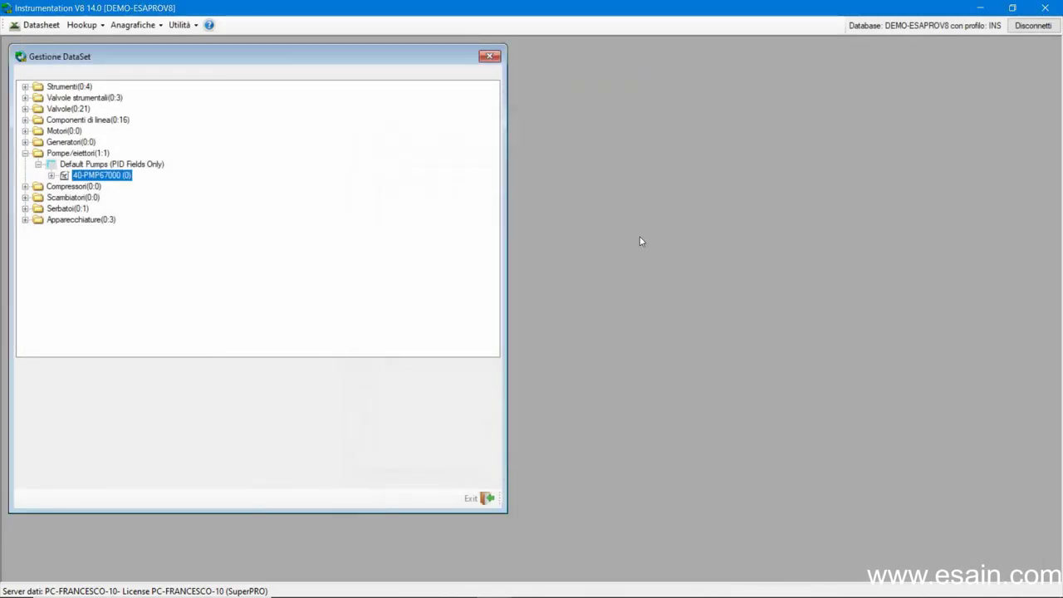